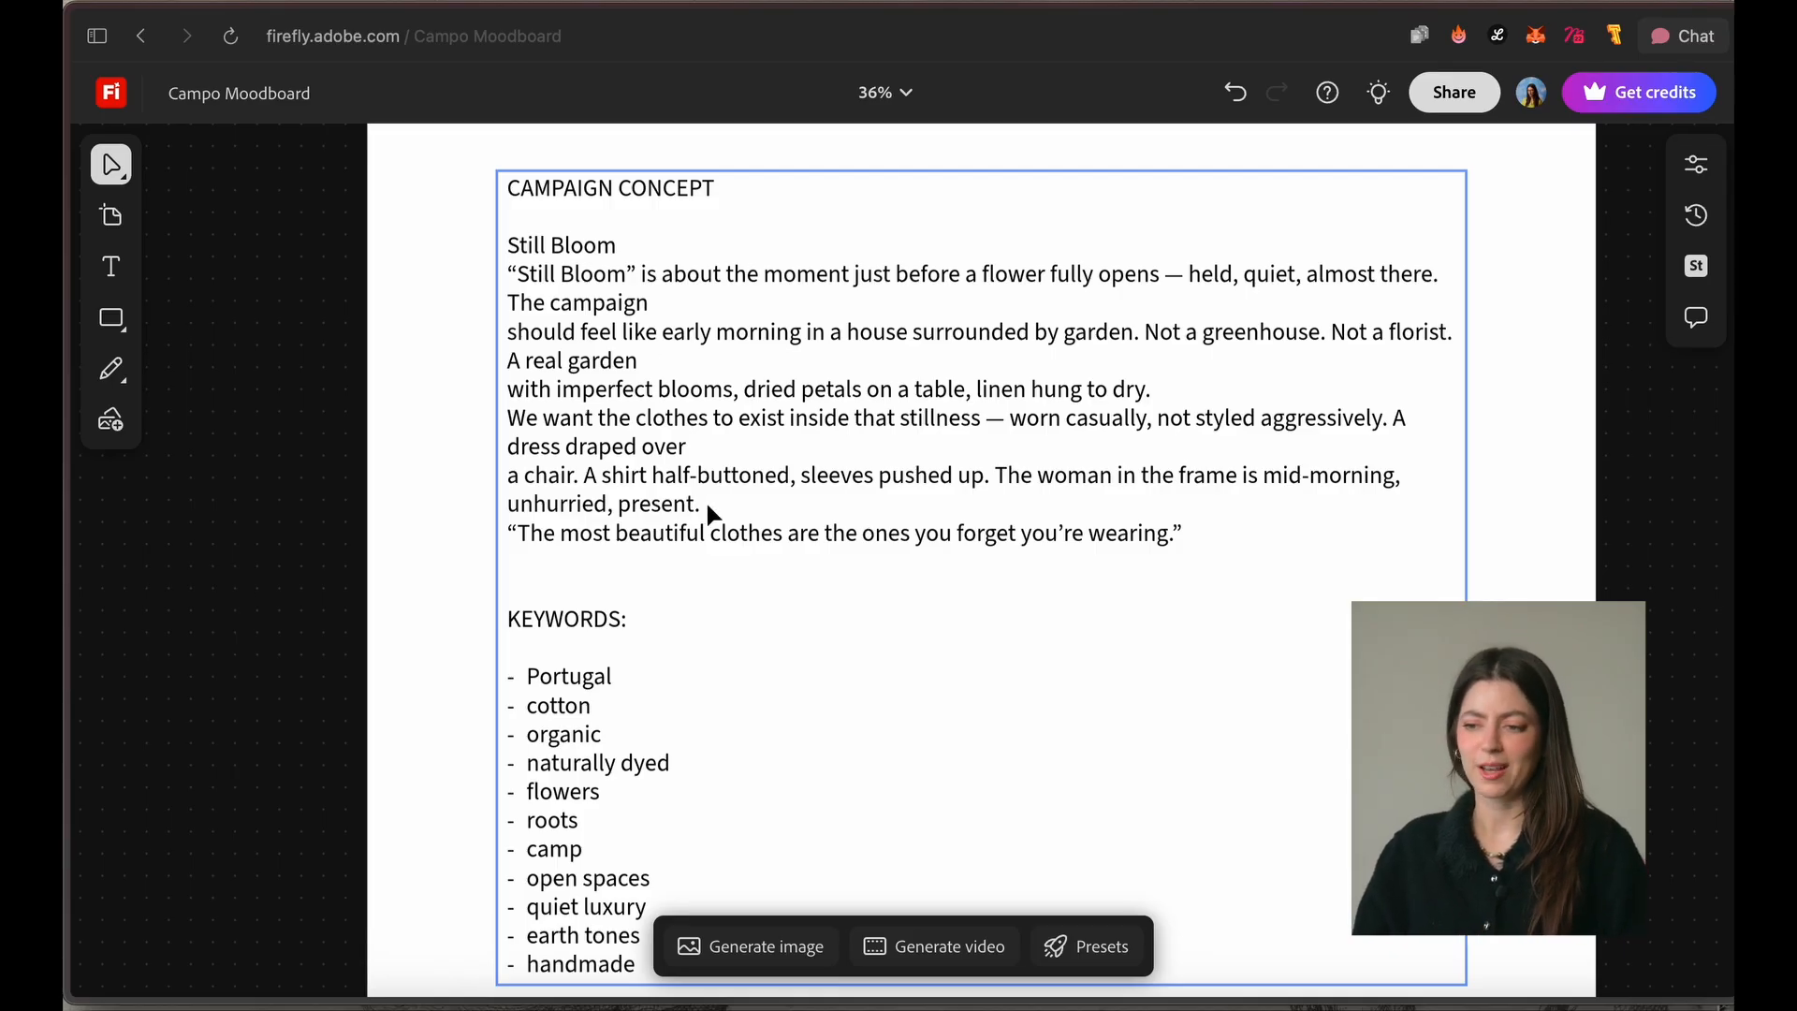
Step: Import the seven PNG product images from the Desktop's media folder onto the empty canvas beside the campaign brief
scroll(753, 494, down, 2)
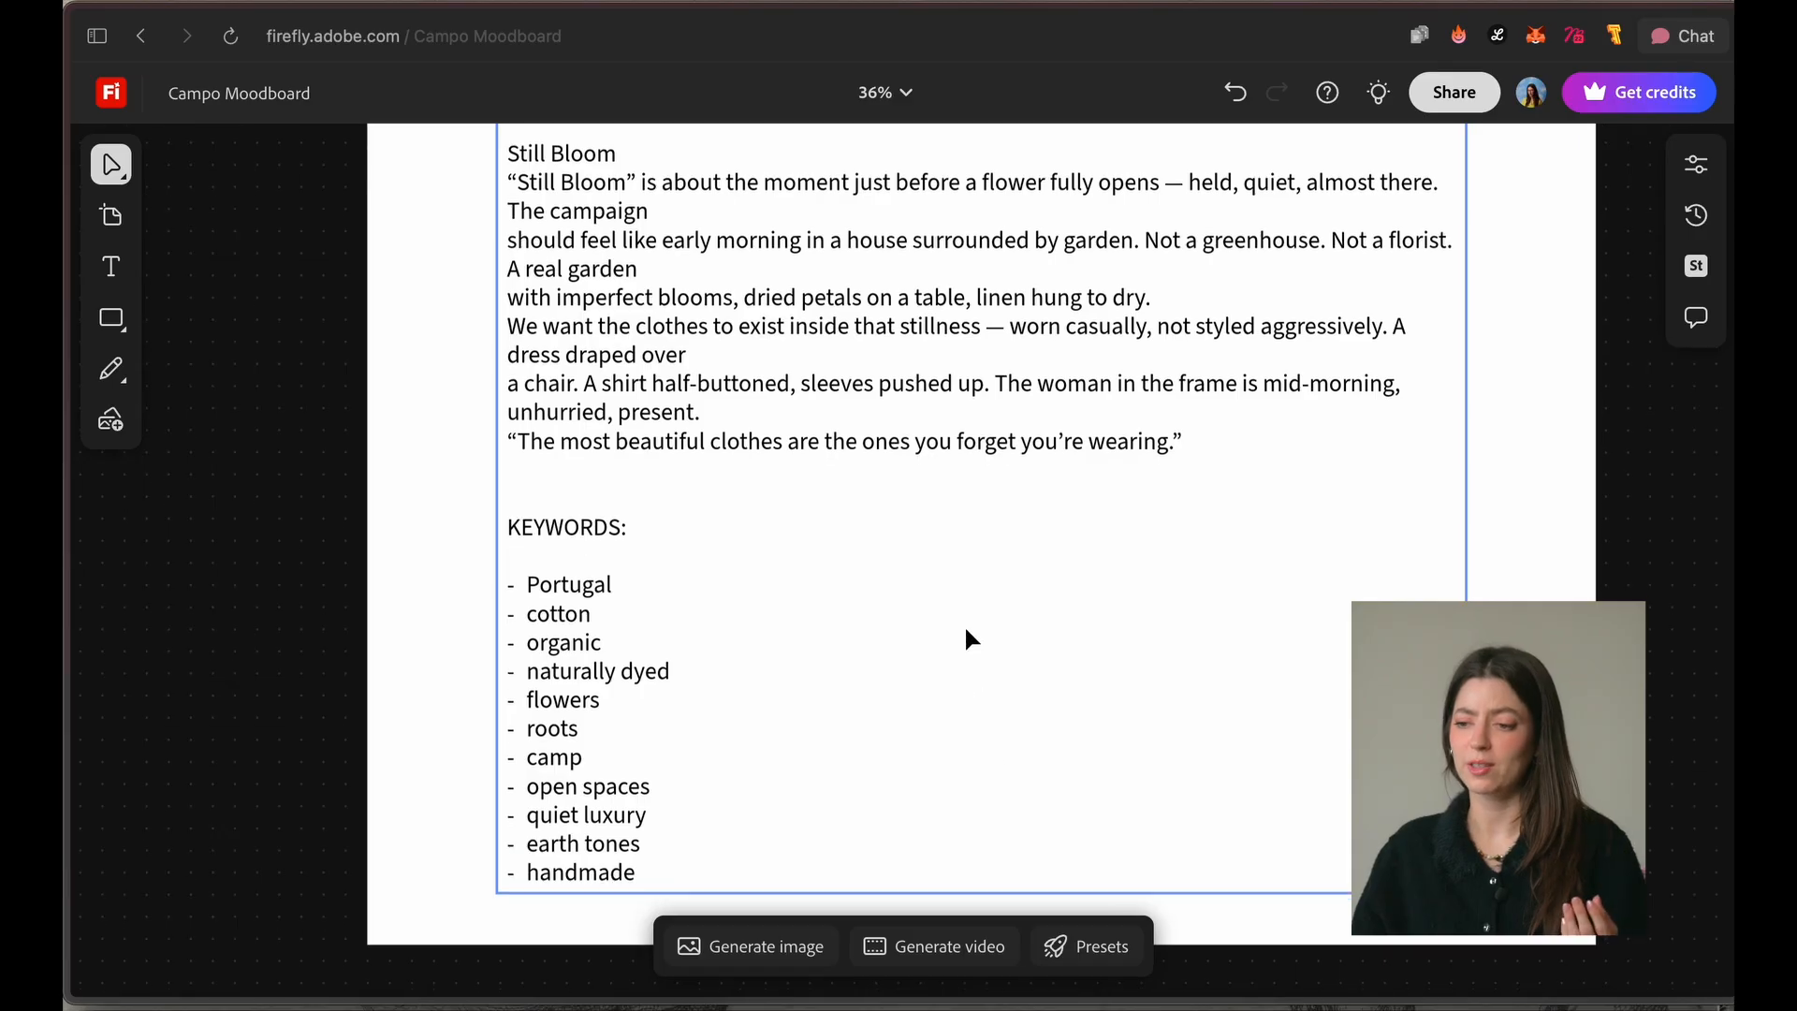
scroll(963, 634, down, 1)
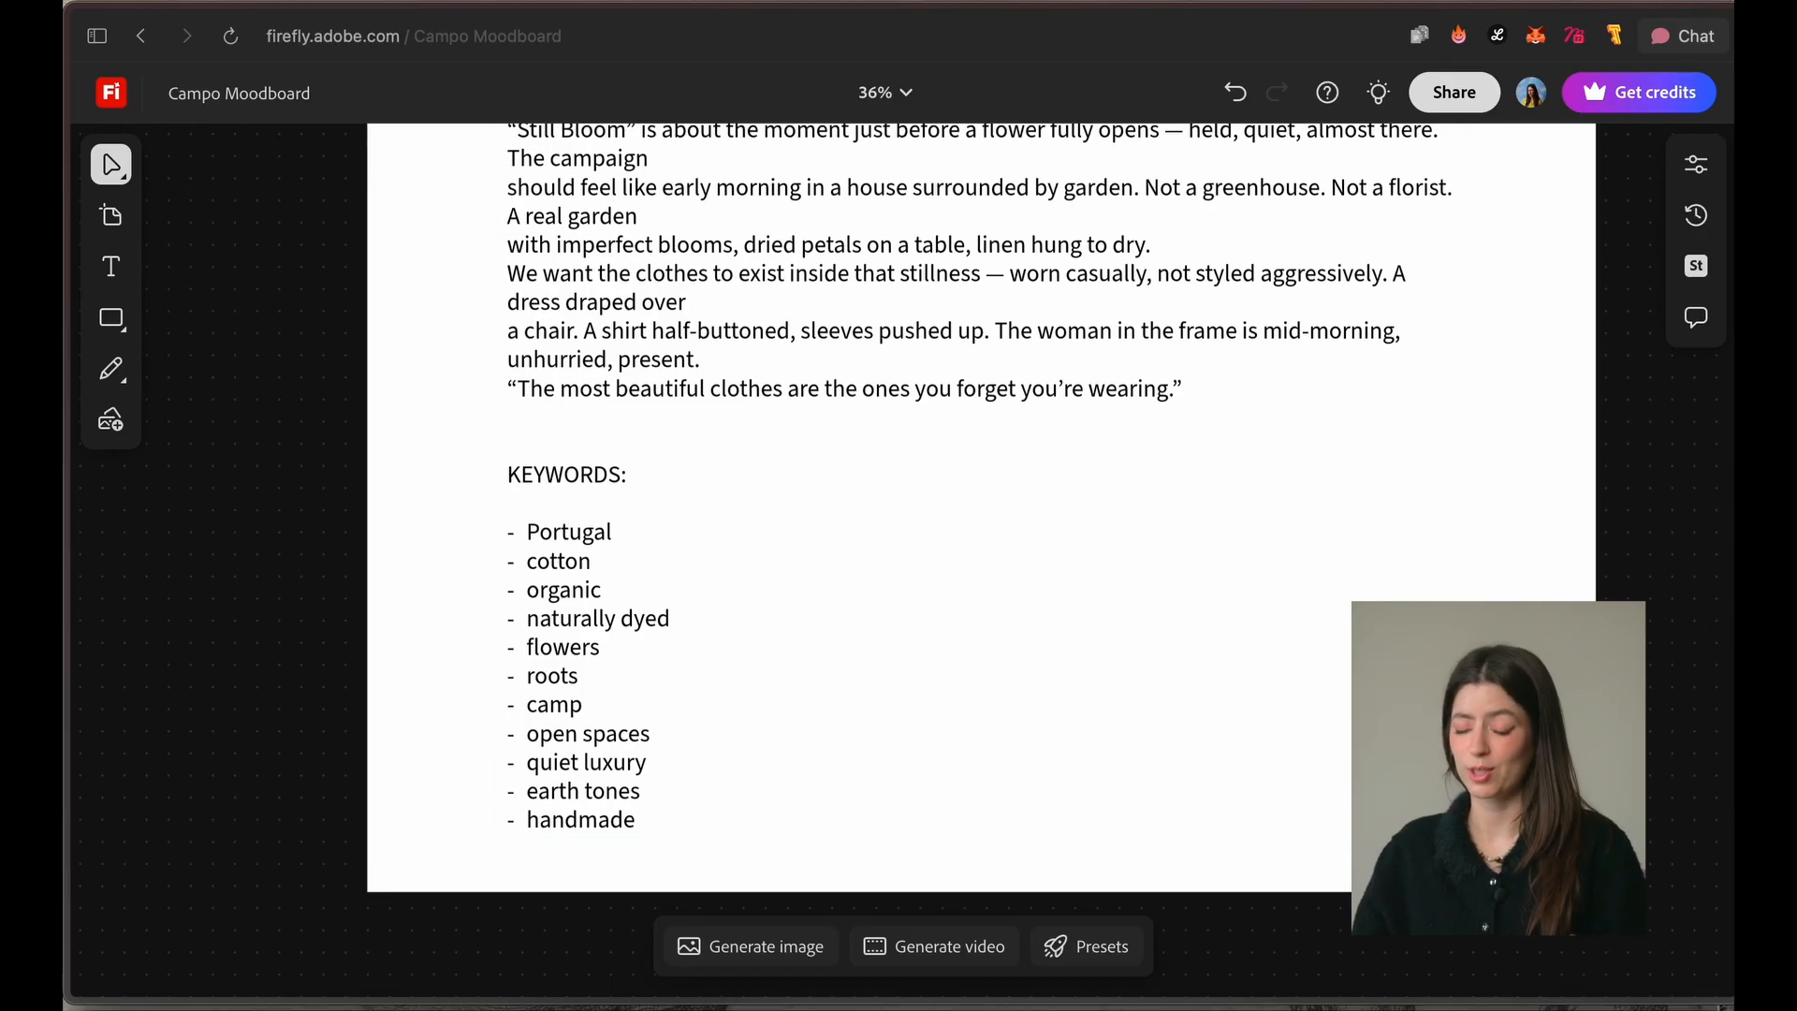
click(1678, 590)
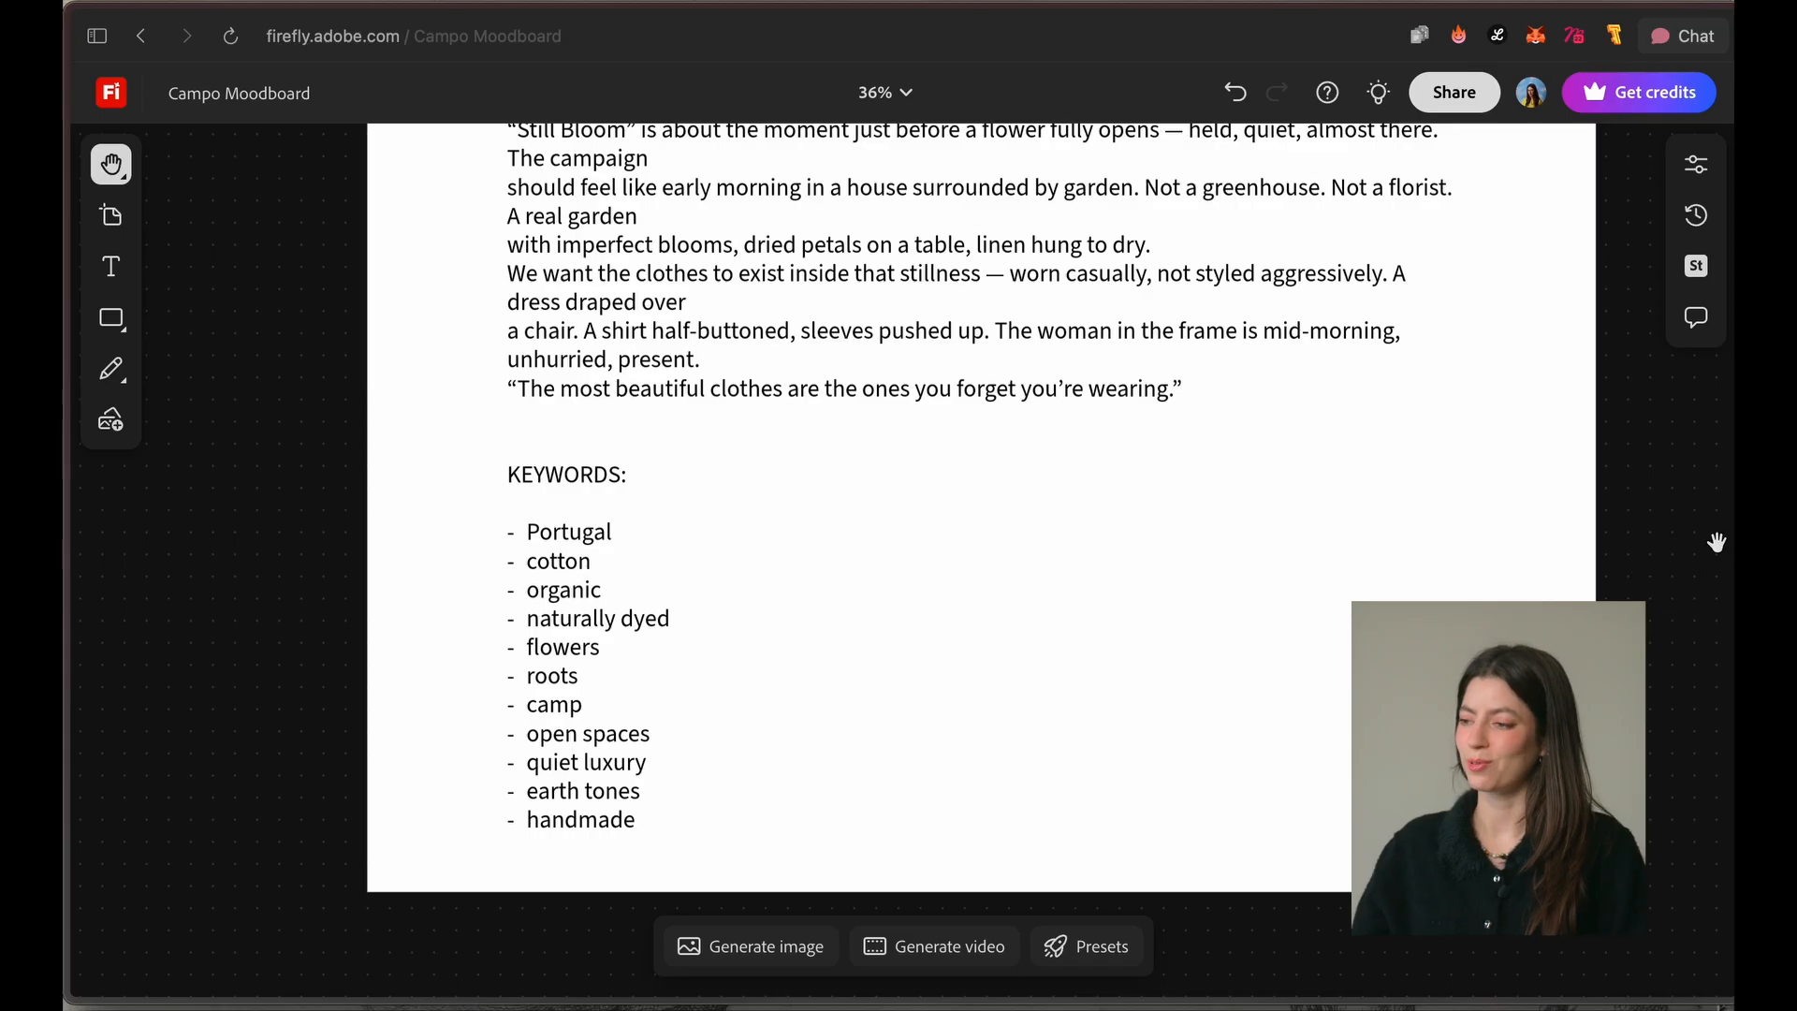
drag(1716, 543, 966, 533)
scroll(967, 534, down, 5)
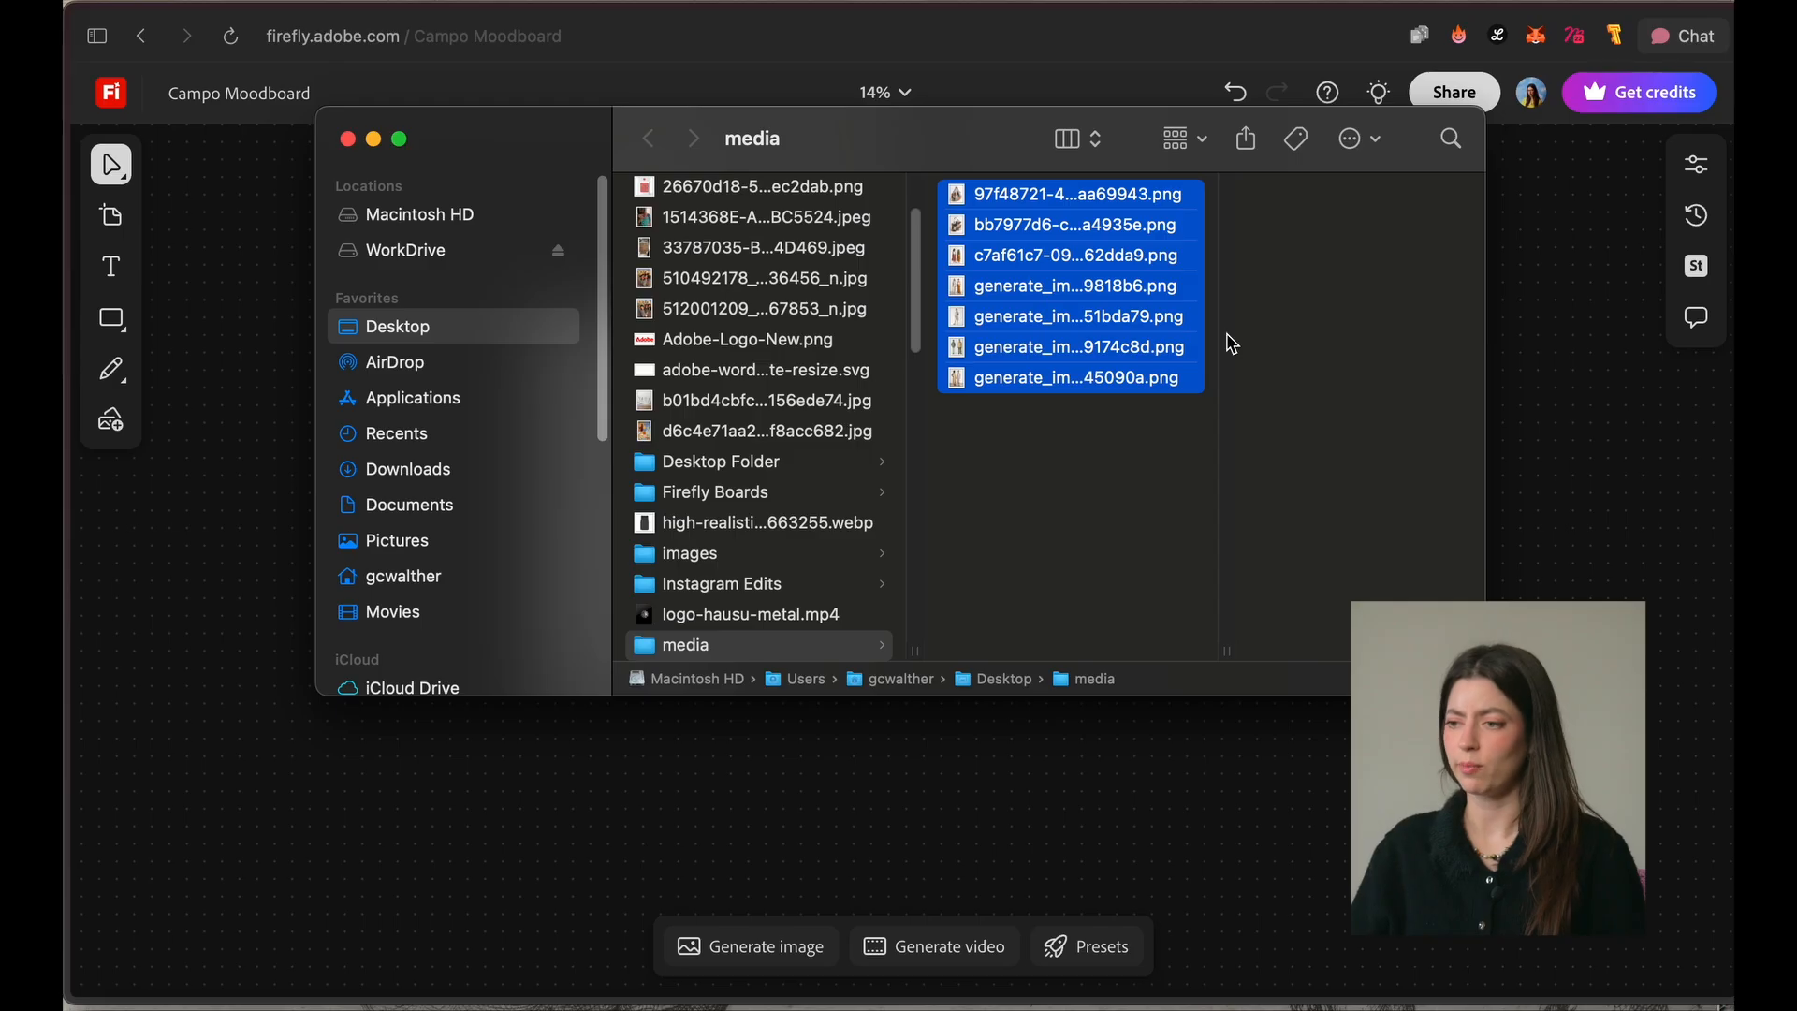
drag(1084, 350, 1338, 776)
drag(1391, 485, 1204, 829)
key(v)
click(633, 543)
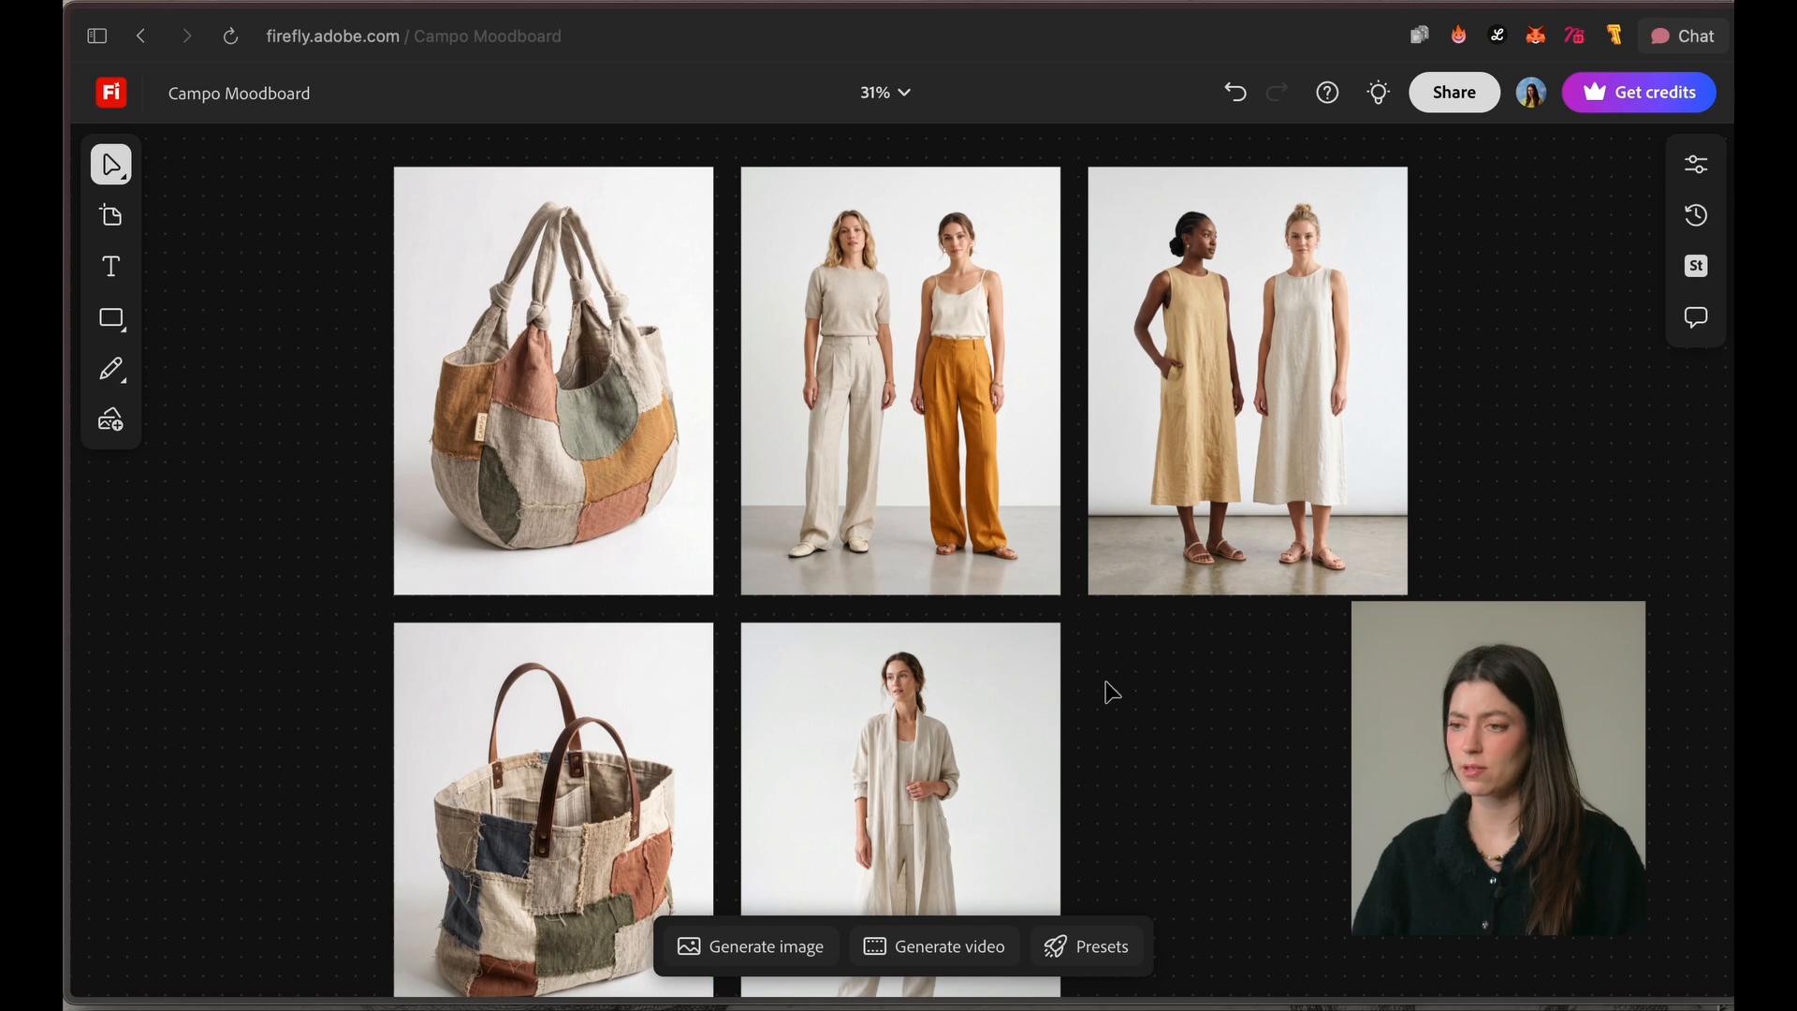
Step: Examine the imported bag, trousers, dress, skirt and shirt images up close
click(839, 395)
scroll(917, 364, up, 3)
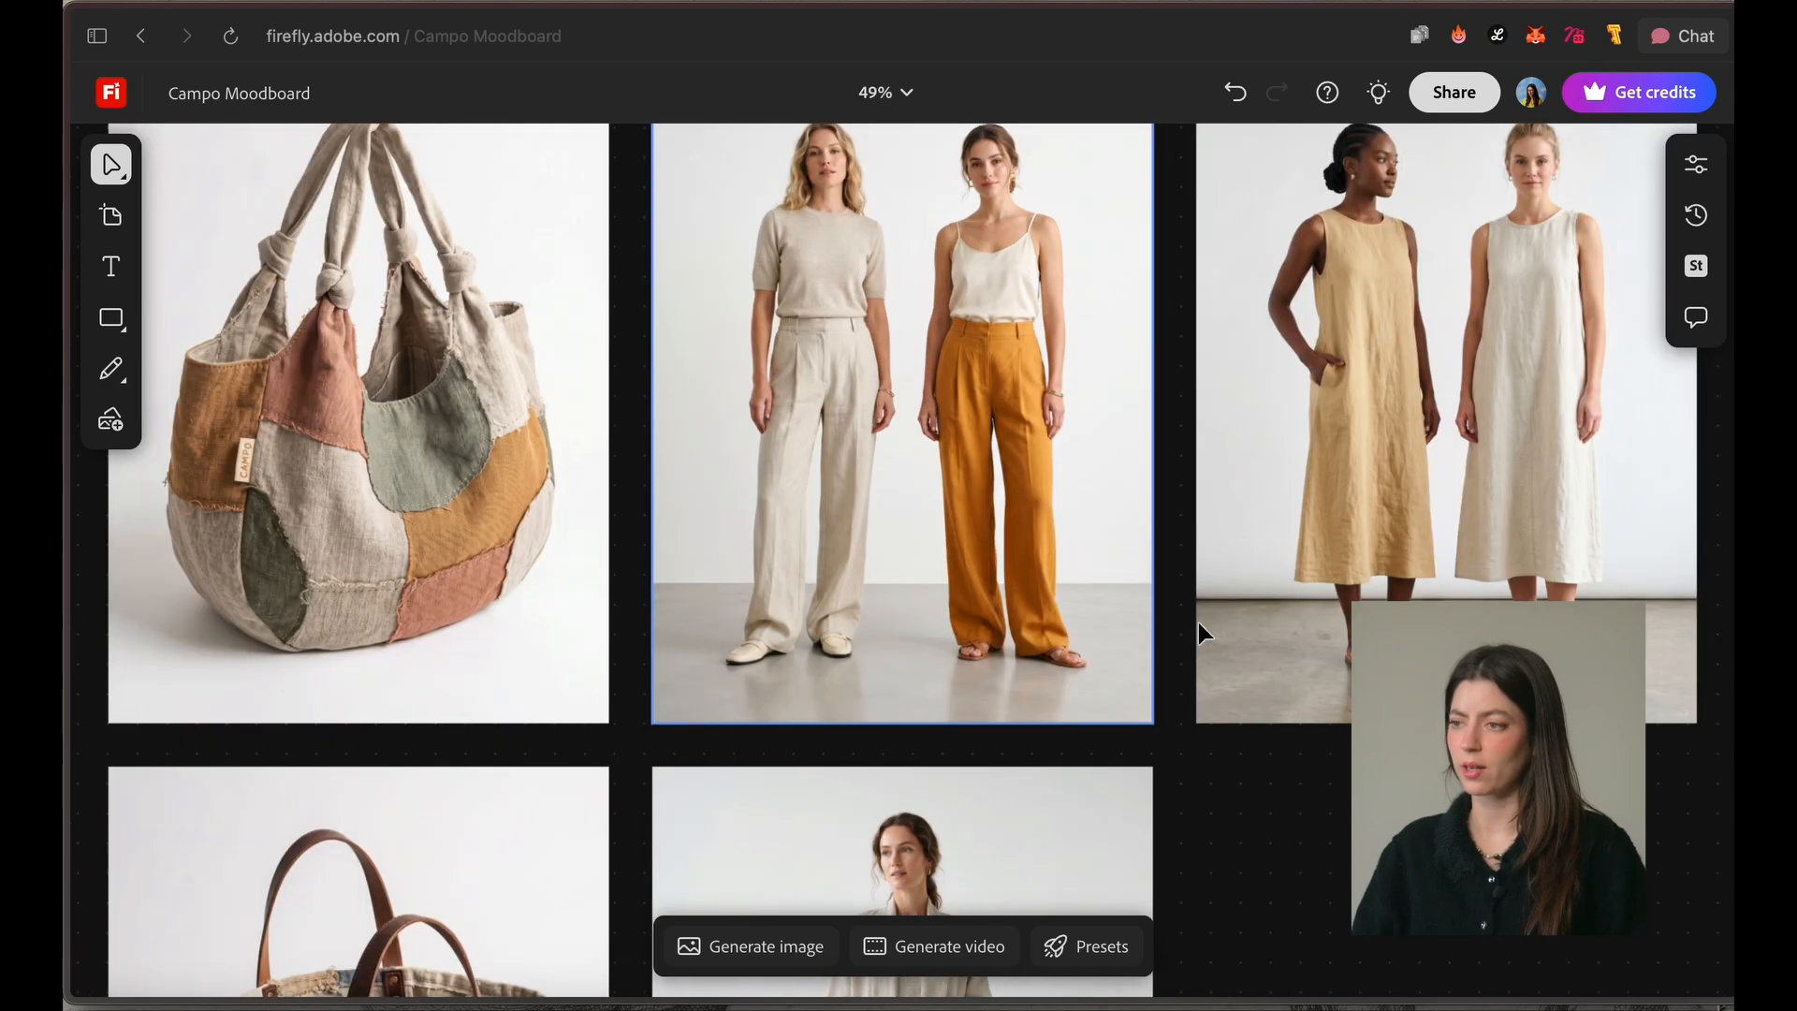
click(1525, 316)
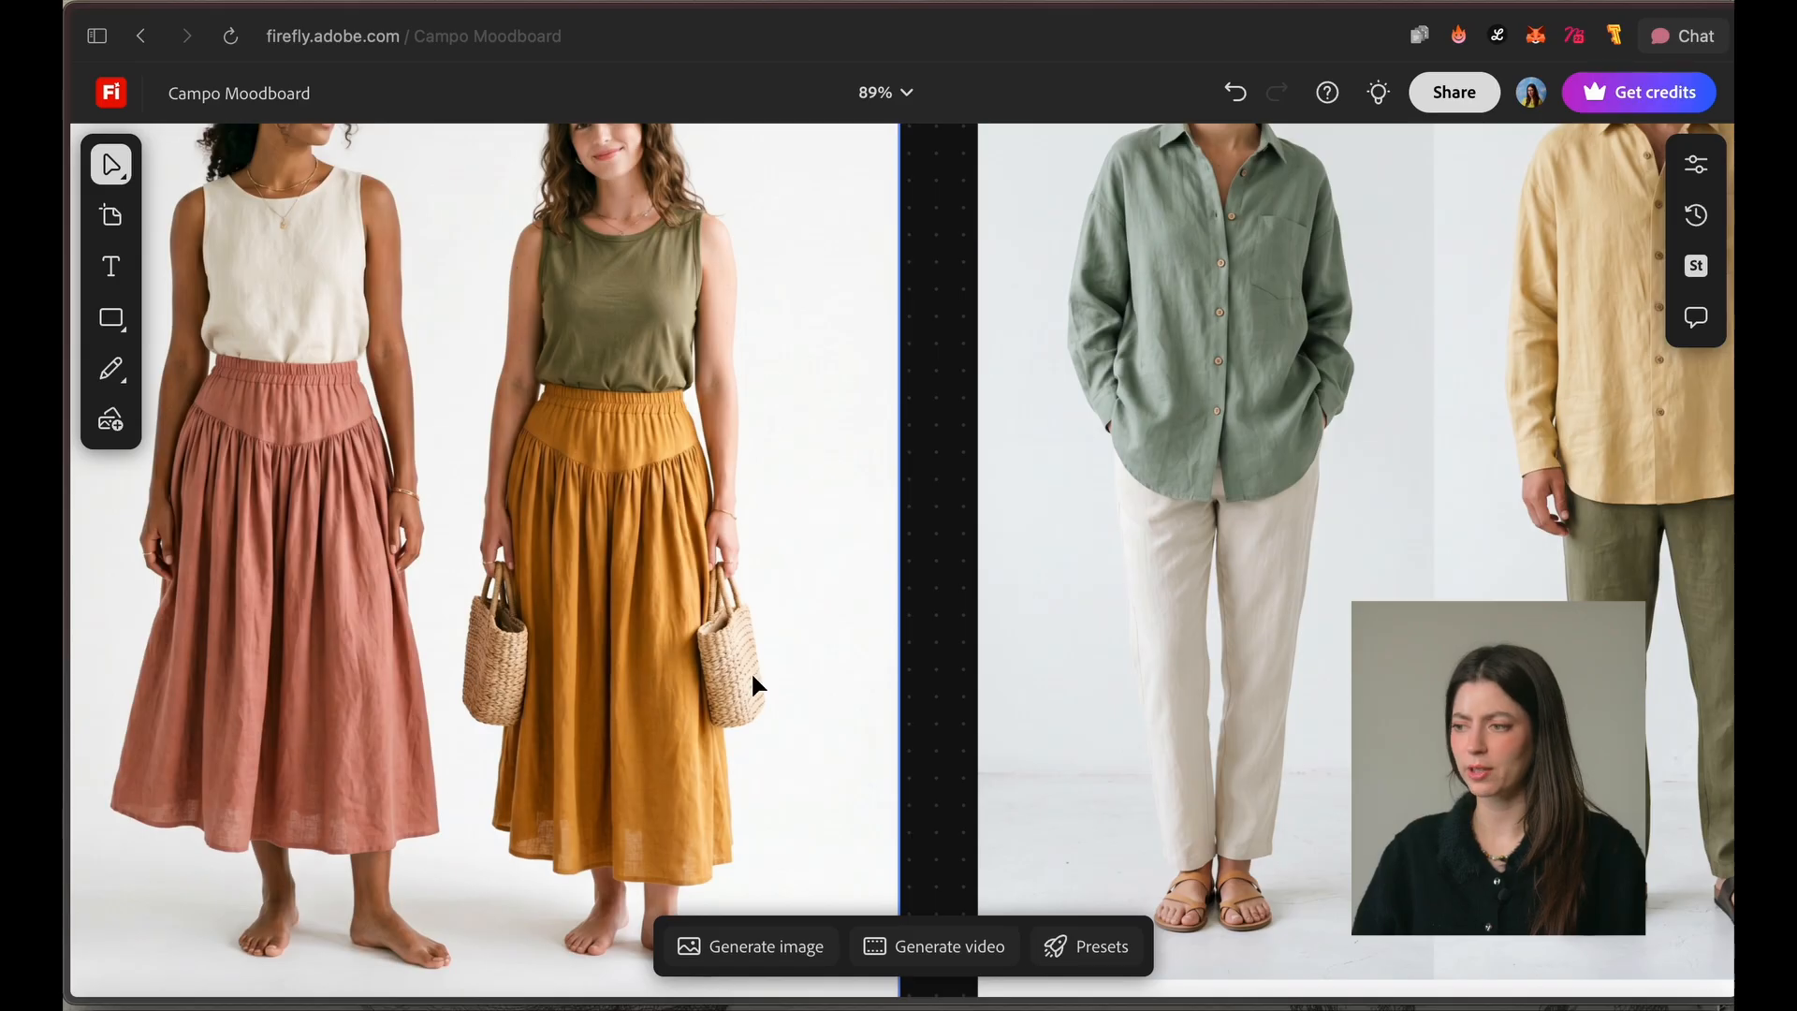
key(space)
drag(1458, 437, 936, 683)
drag(1255, 409, 1323, 761)
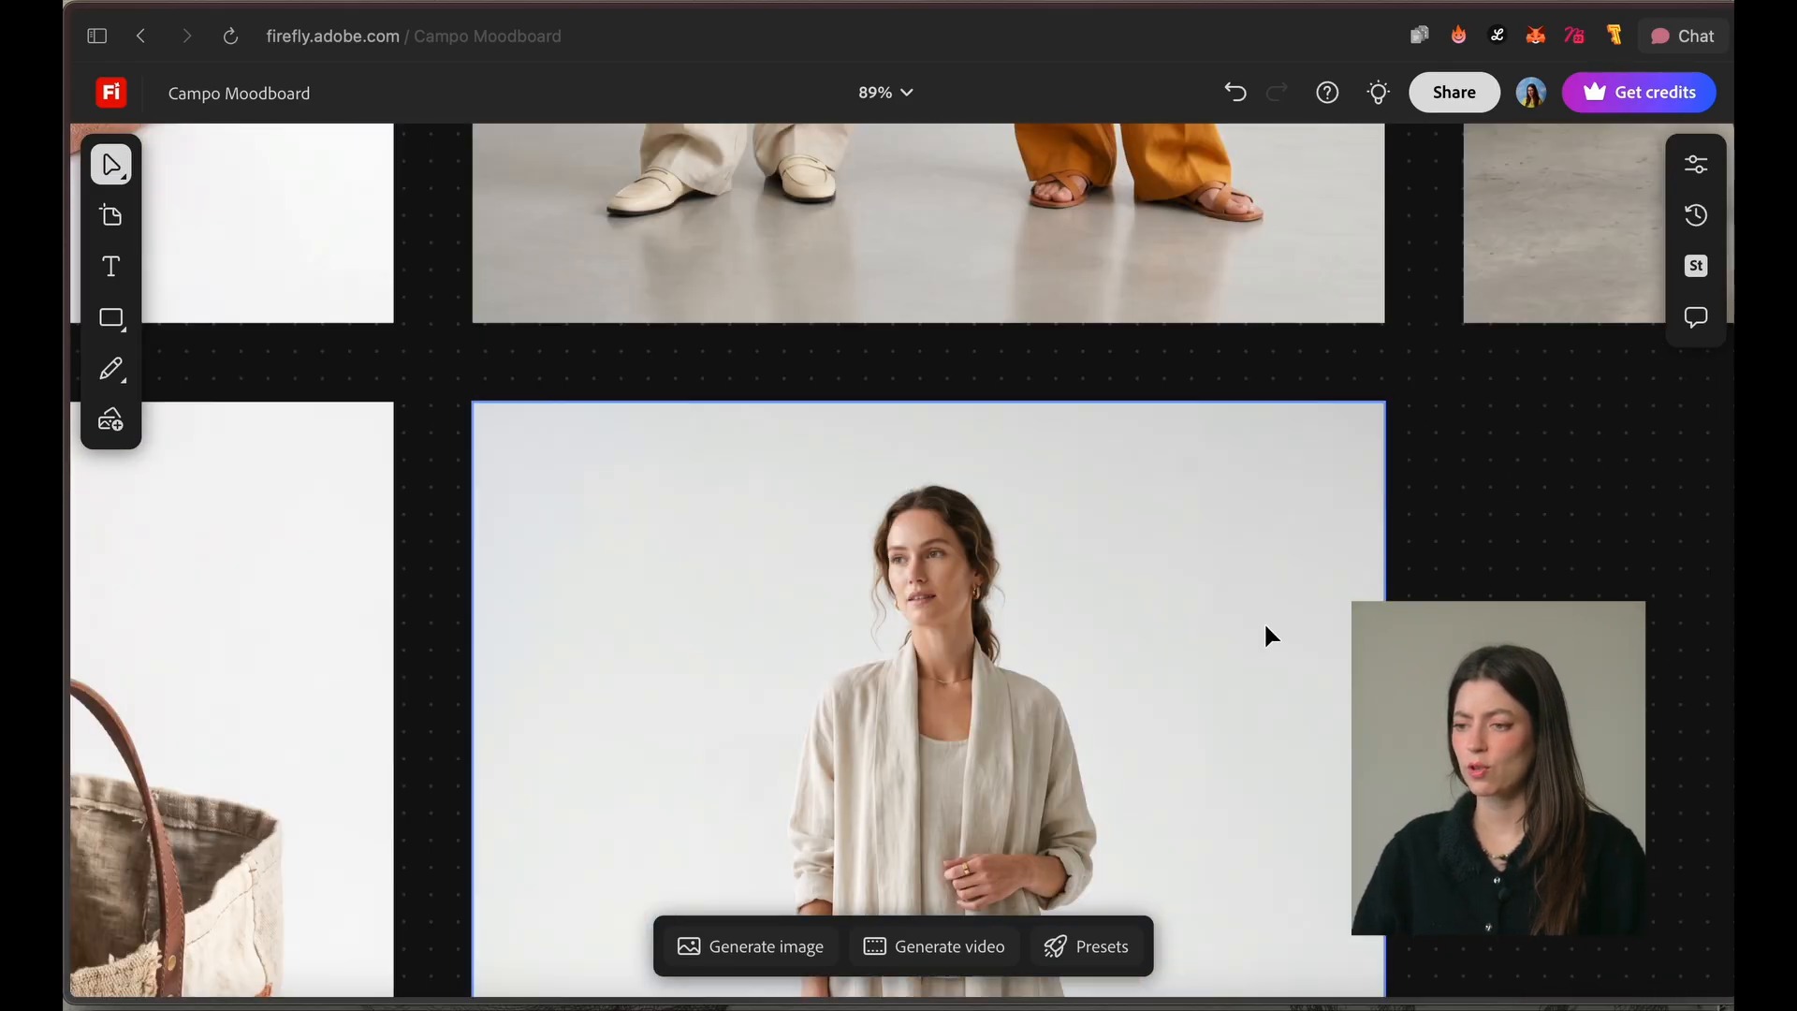
scroll(1265, 618, down, 10)
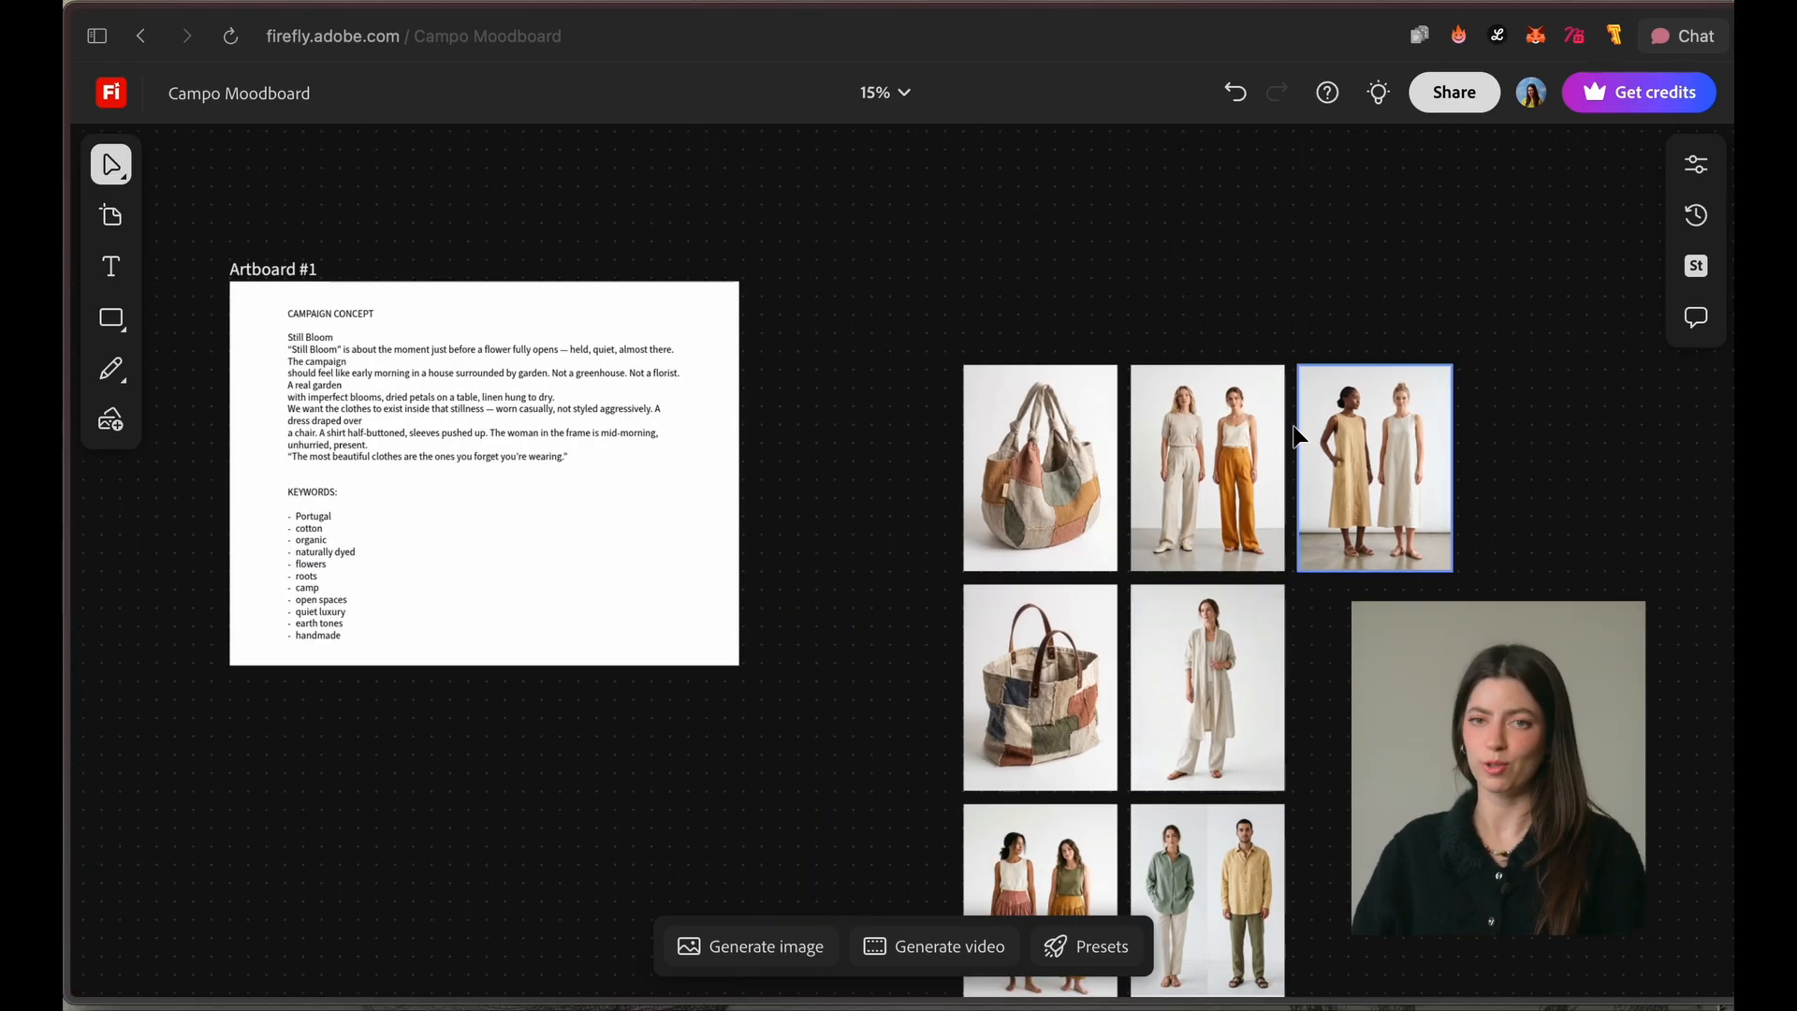
Step: Delete the image of the two models wearing green and yellow shirts
scroll(1288, 466, down, 2)
drag(1248, 812, 1352, 612)
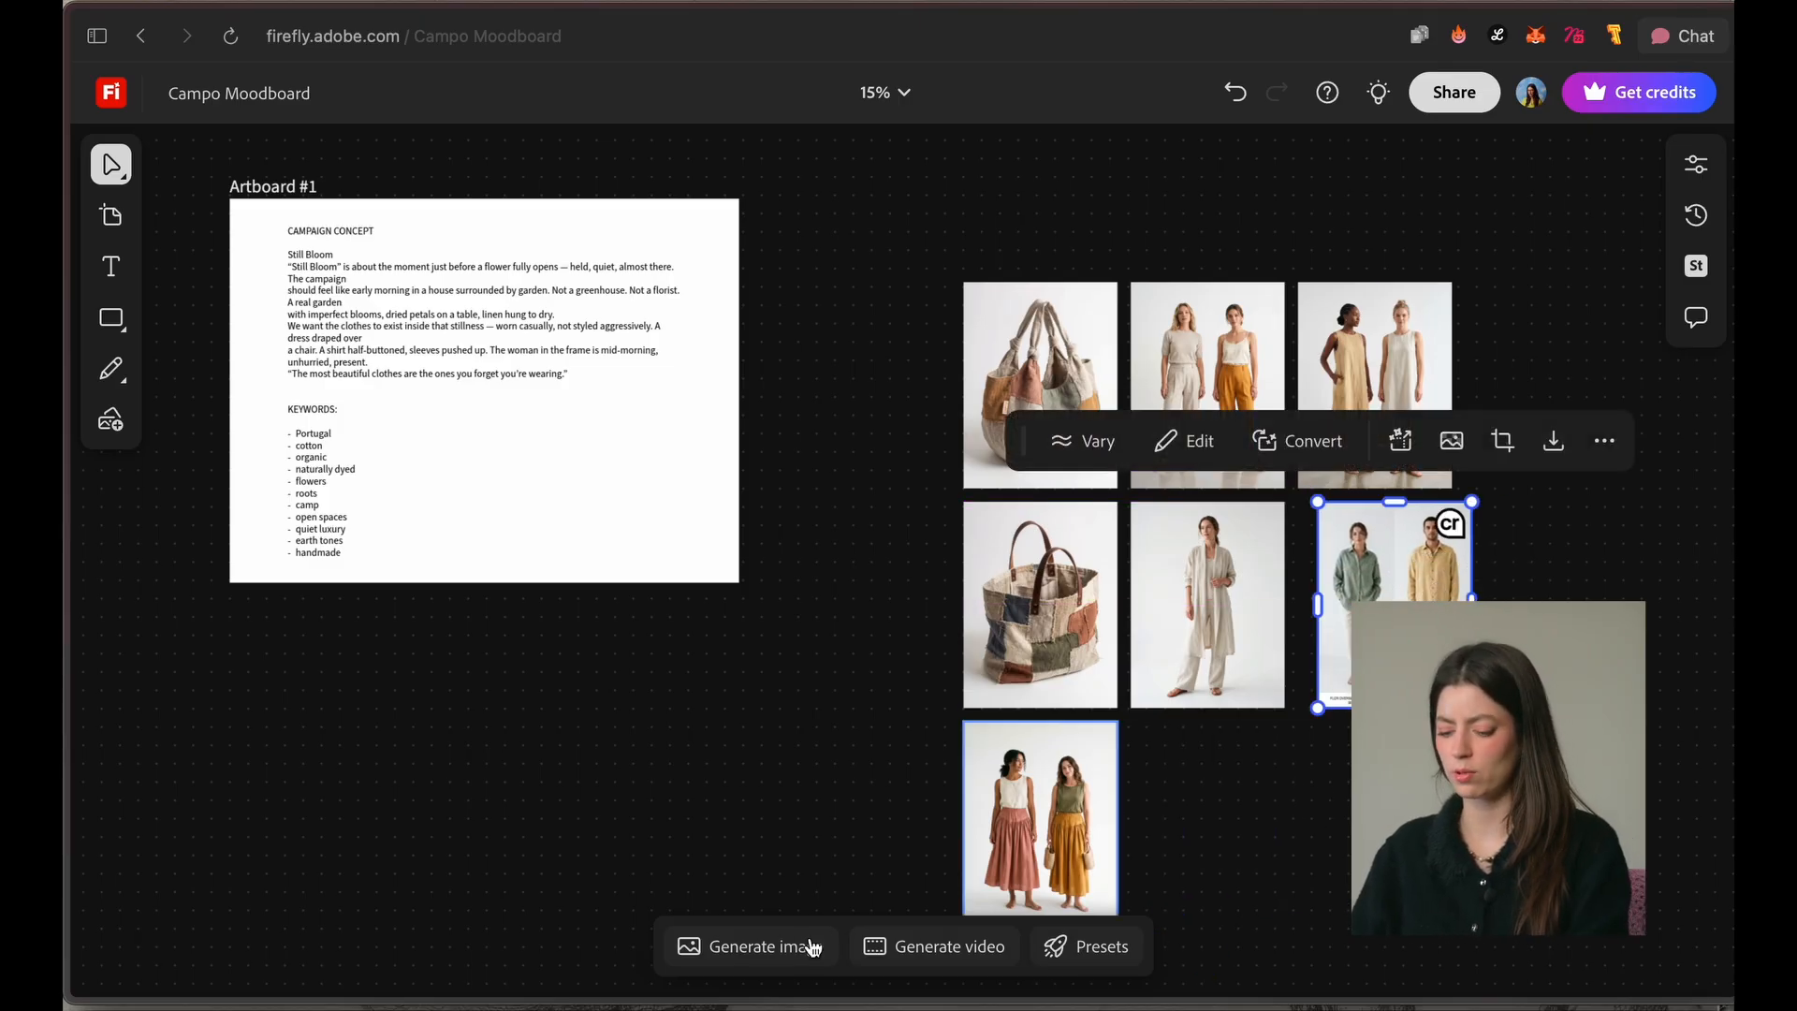
key(Delete)
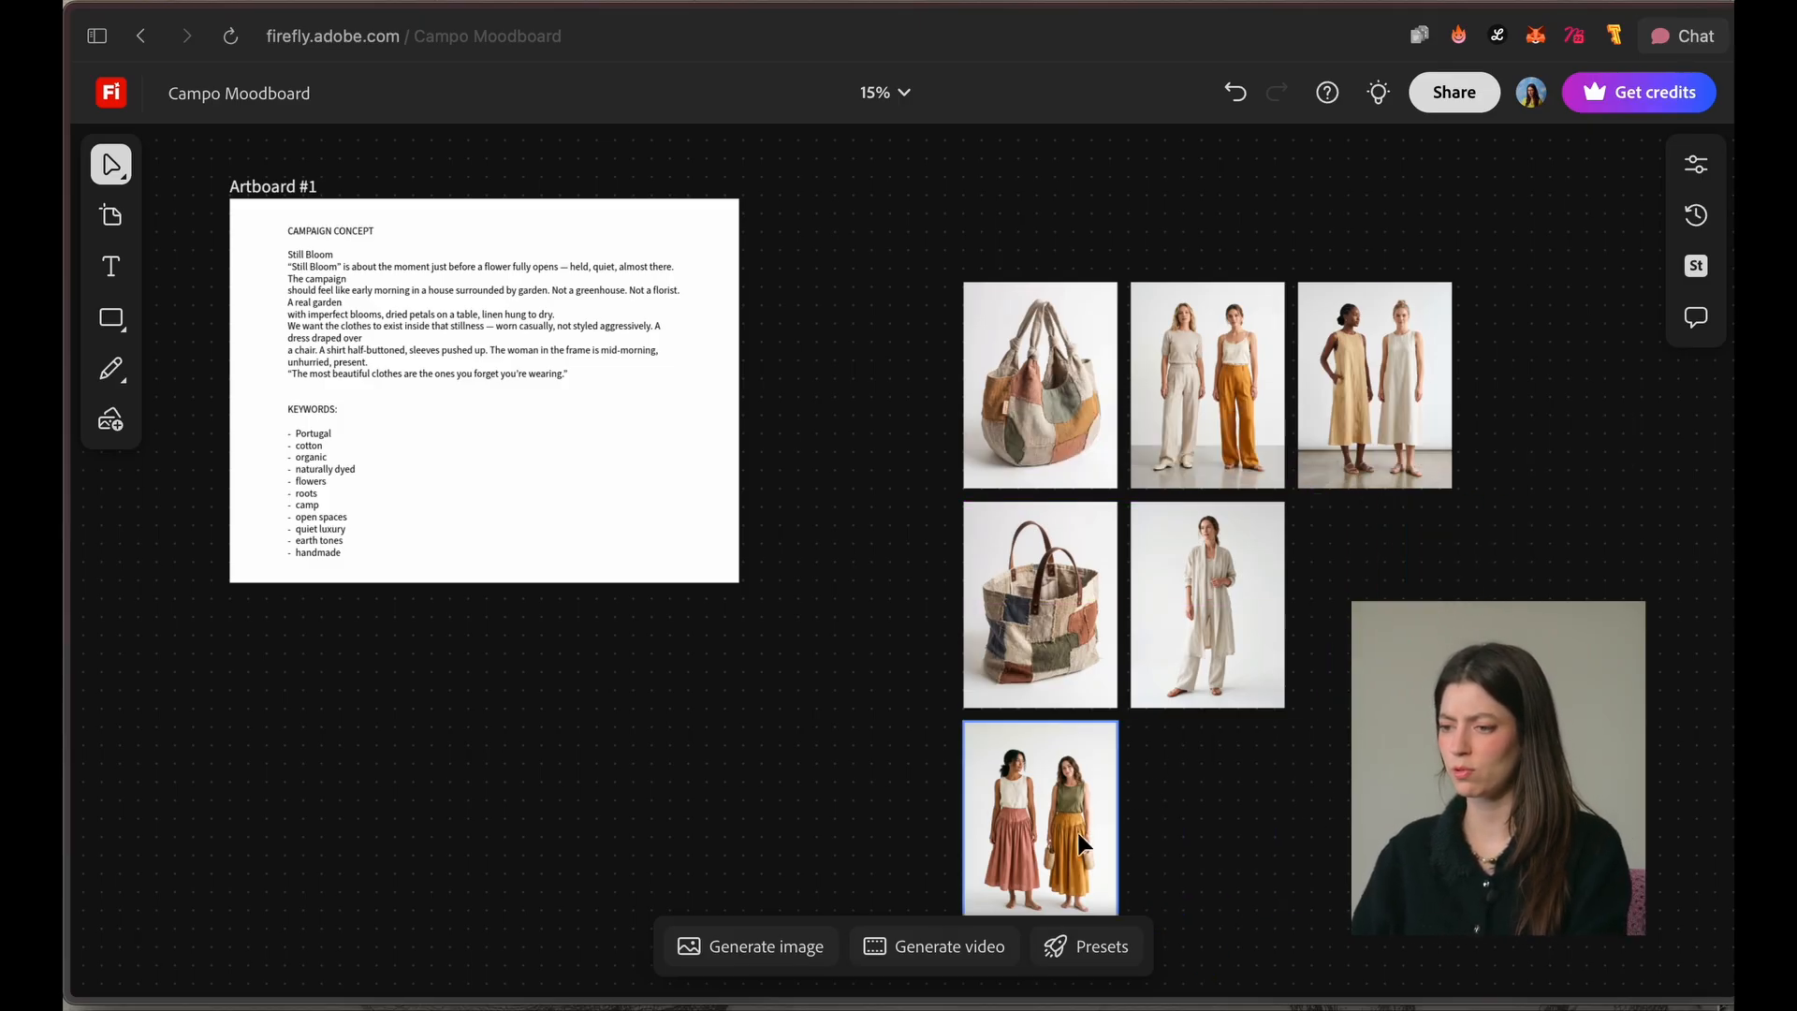
Step: Arrange the knotted patchwork bag image above a row of the skirts, trousers and dresses images
drag(1079, 834, 1280, 783)
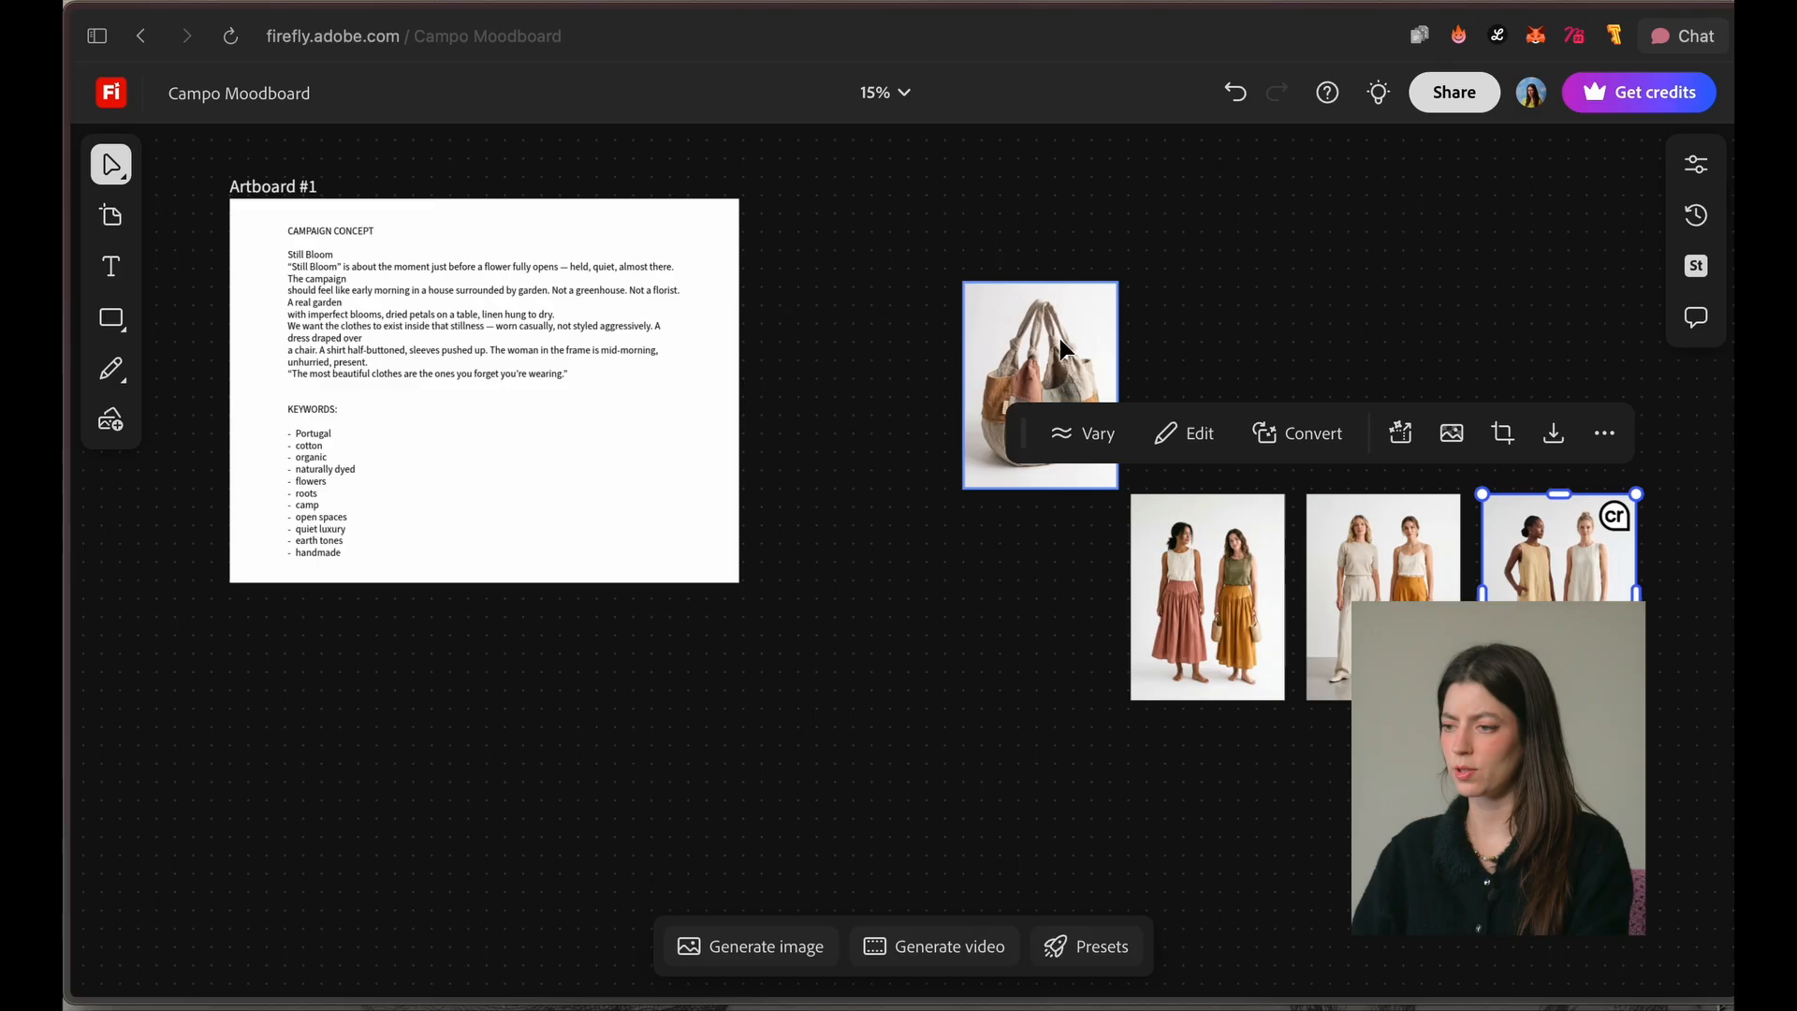
drag(1061, 344, 1374, 293)
click(989, 352)
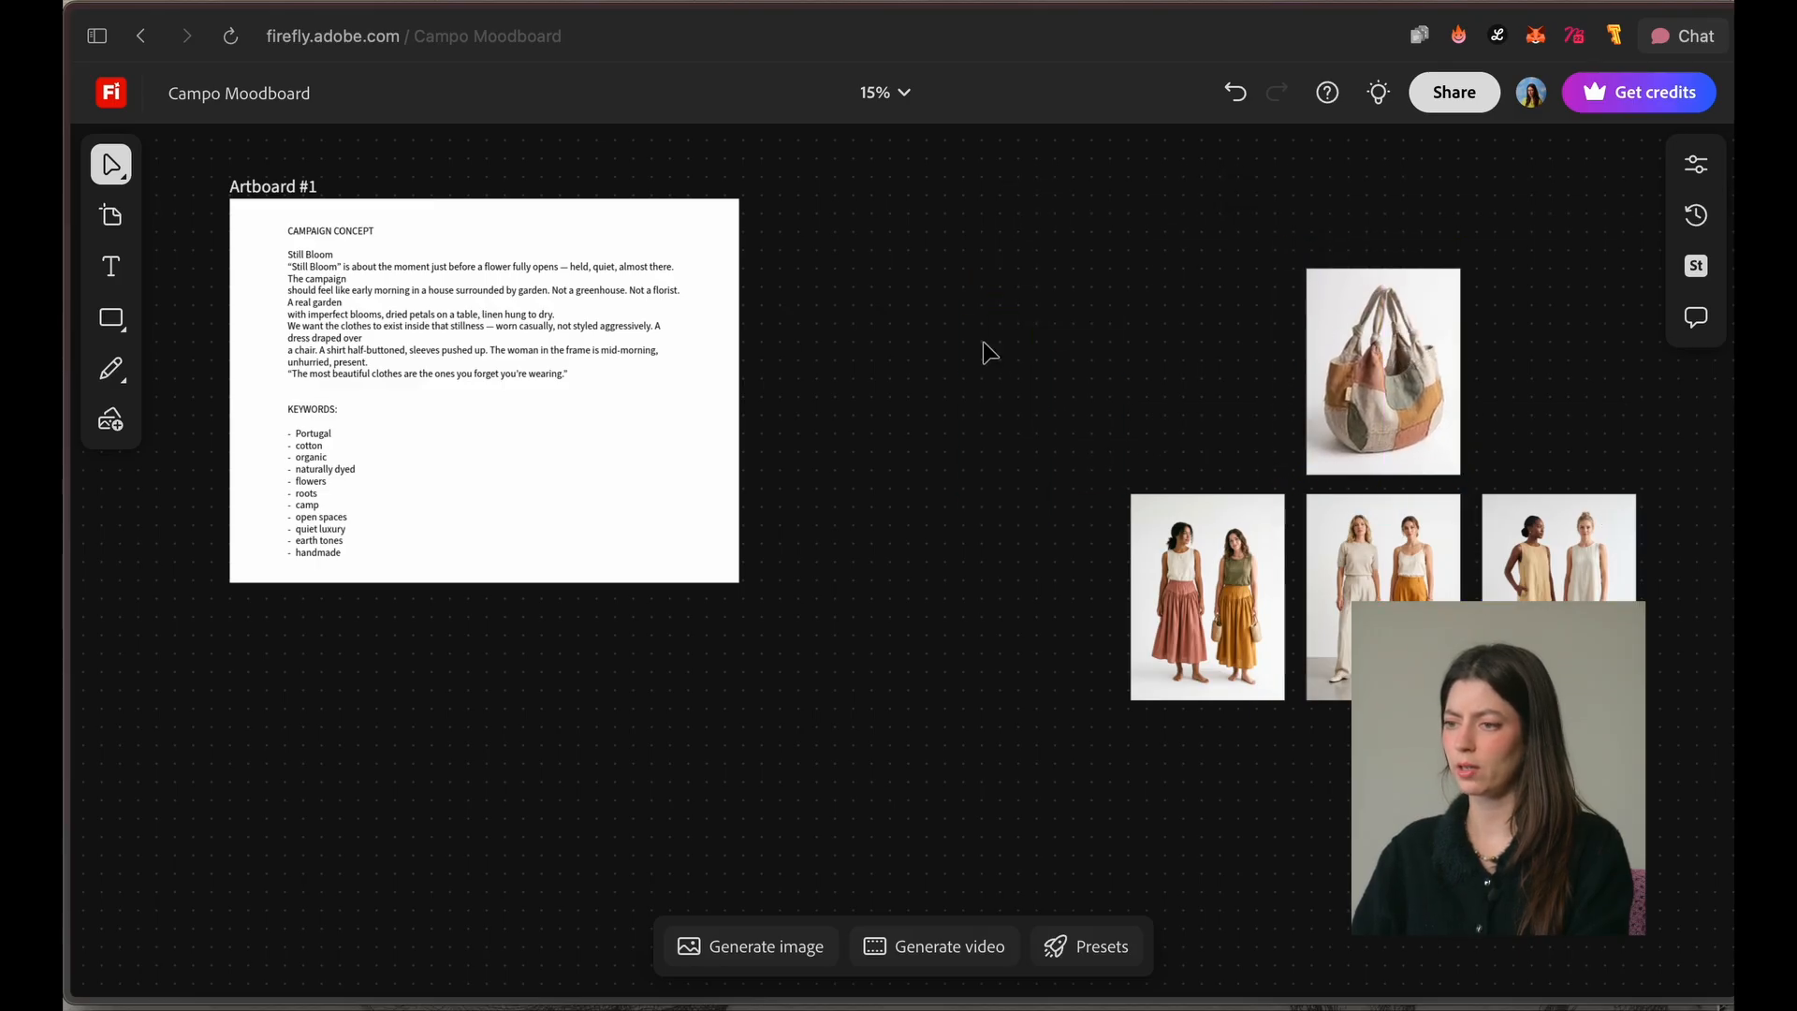
right_click(1010, 311)
click(941, 312)
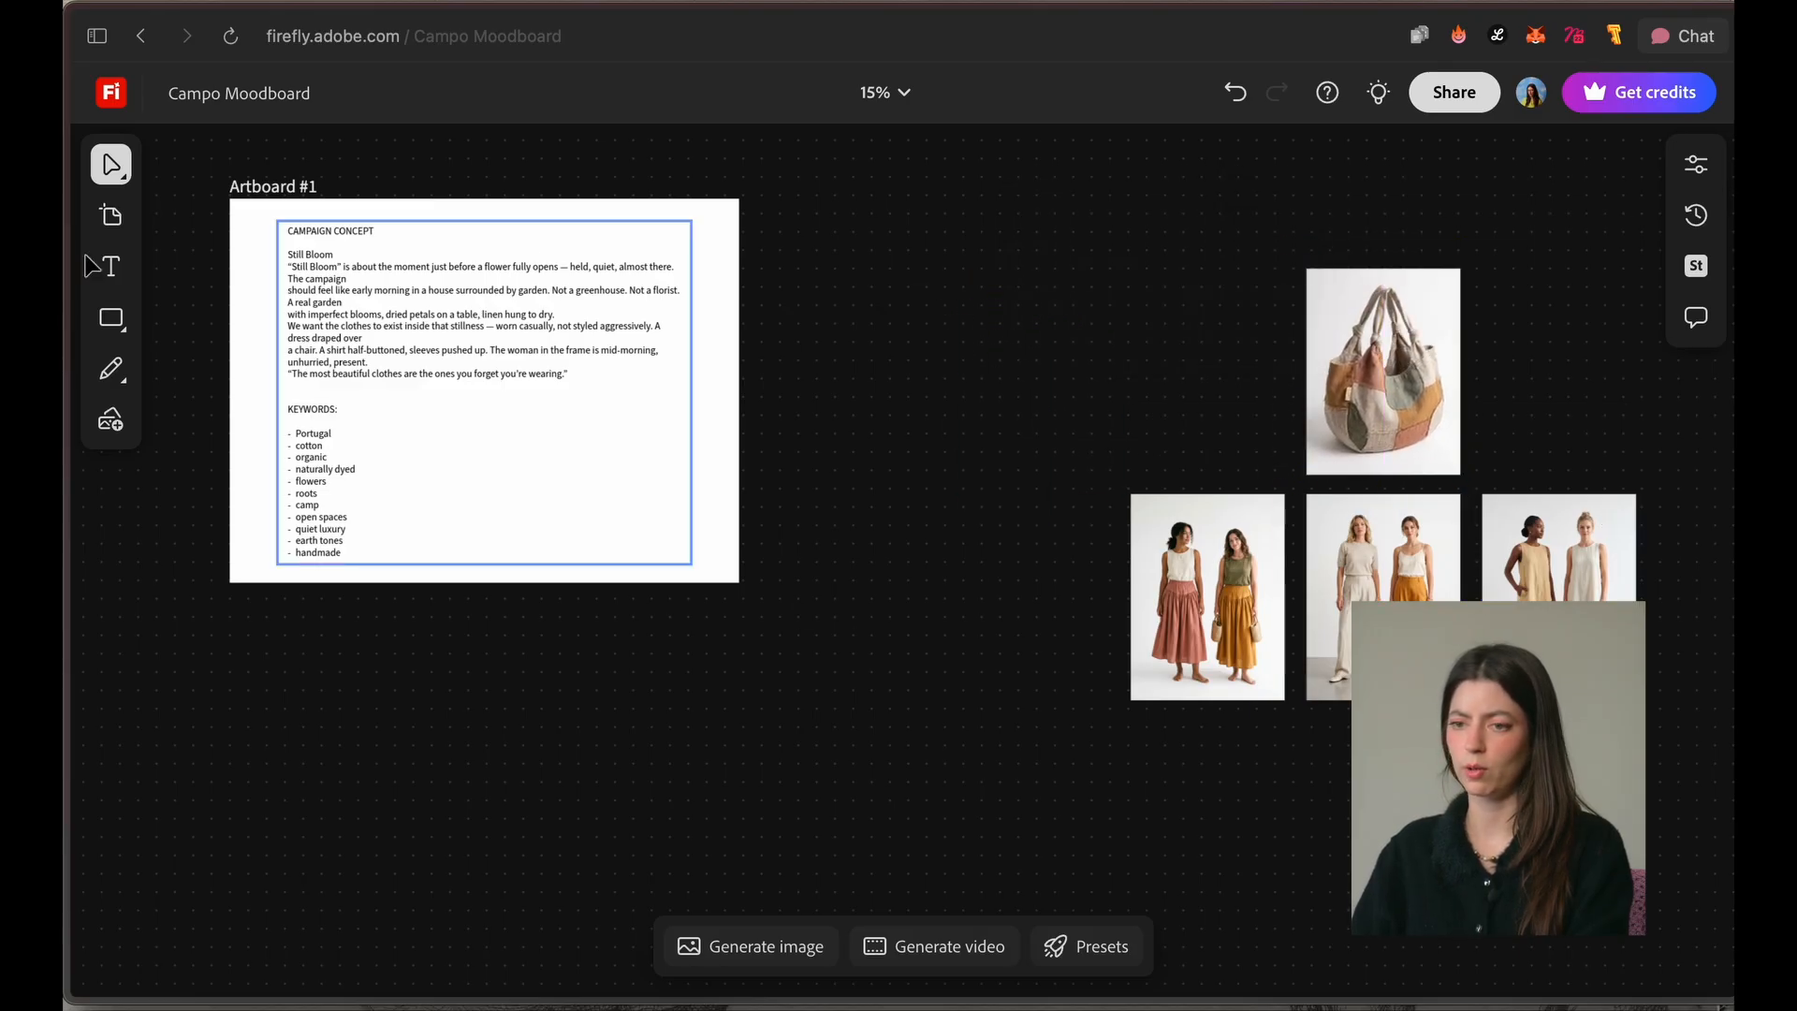
Step: Draw a rectangle covering all four product images with a margin around them and fill it with light orange
mouse_move(116, 321)
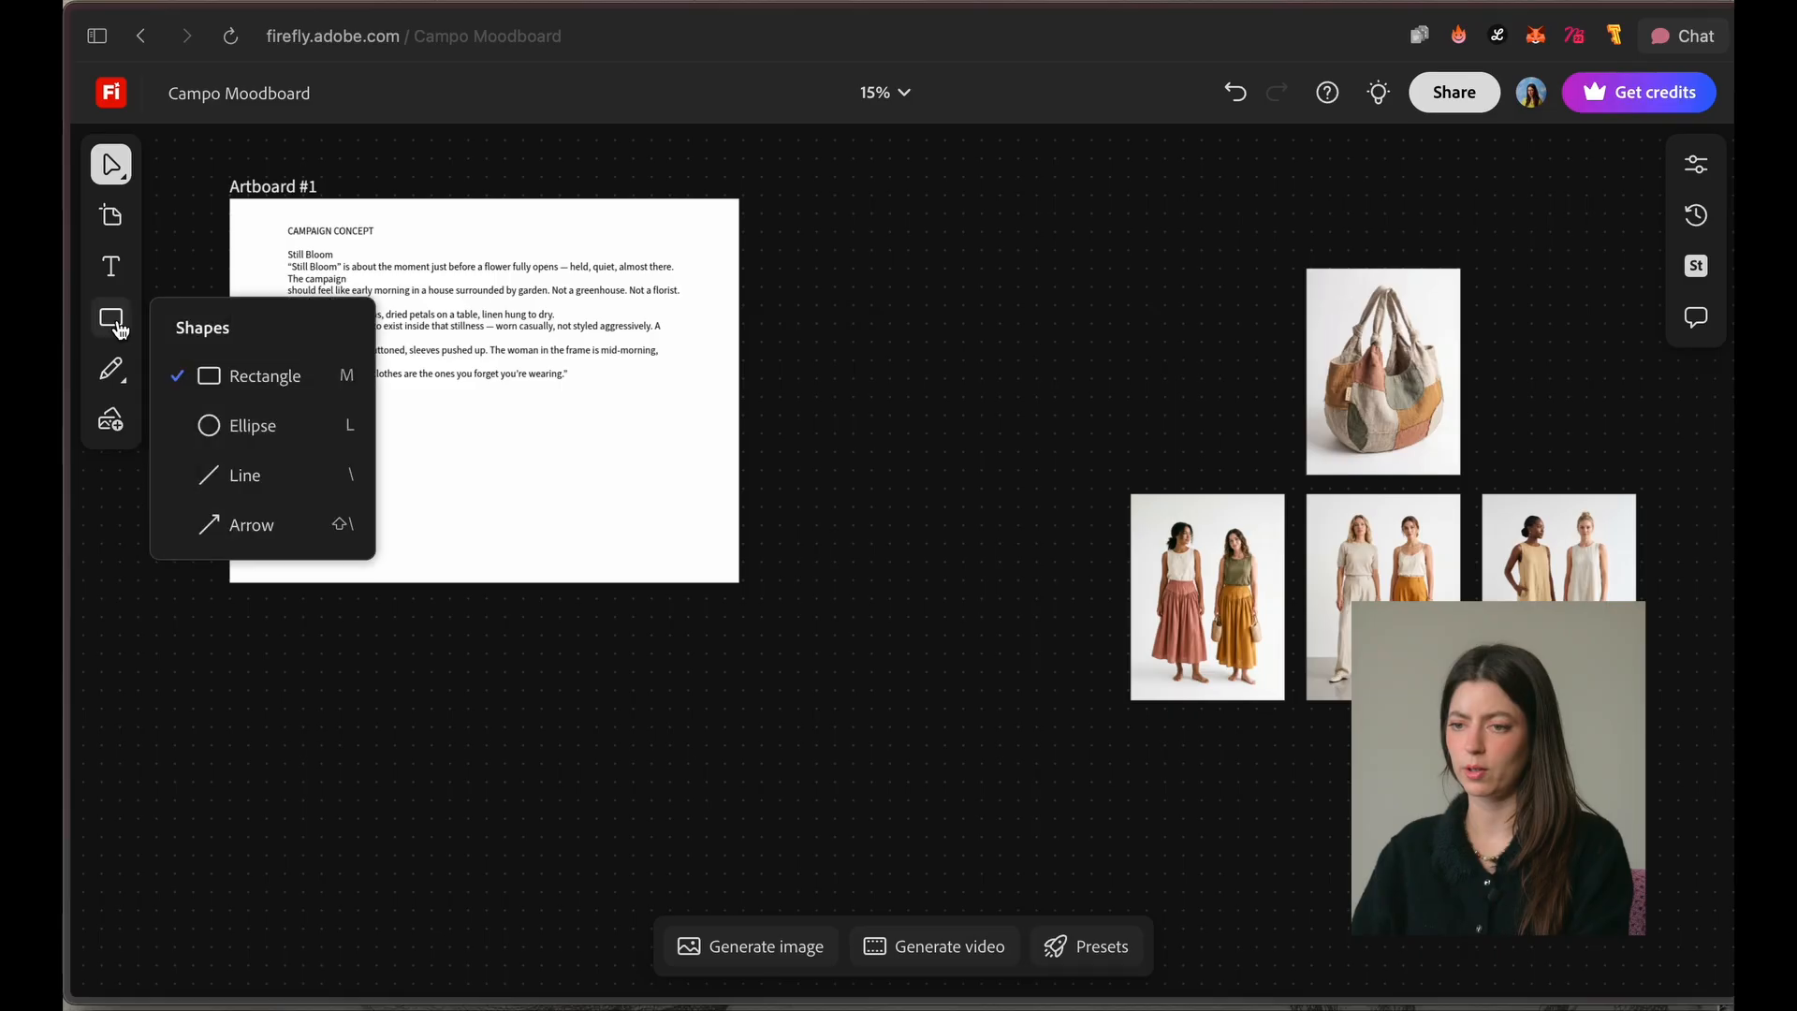
drag(1035, 217, 1684, 806)
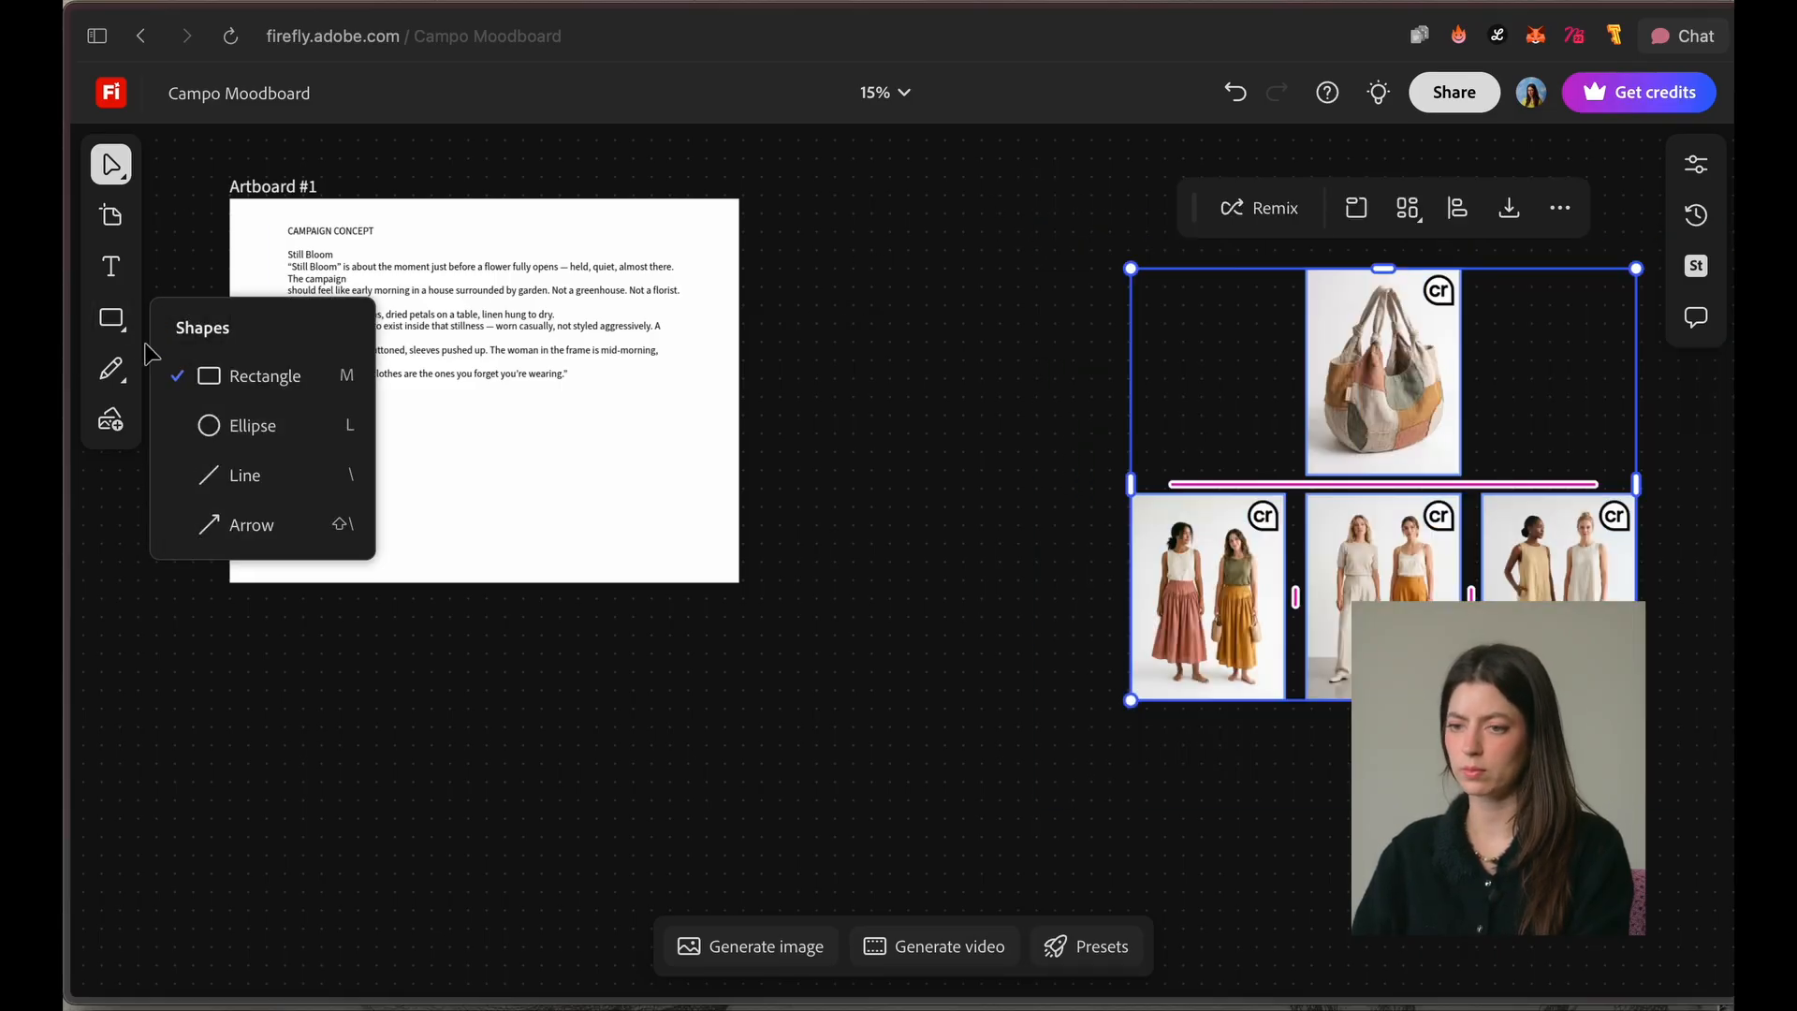
click(213, 371)
drag(1066, 233, 1716, 752)
click(1485, 855)
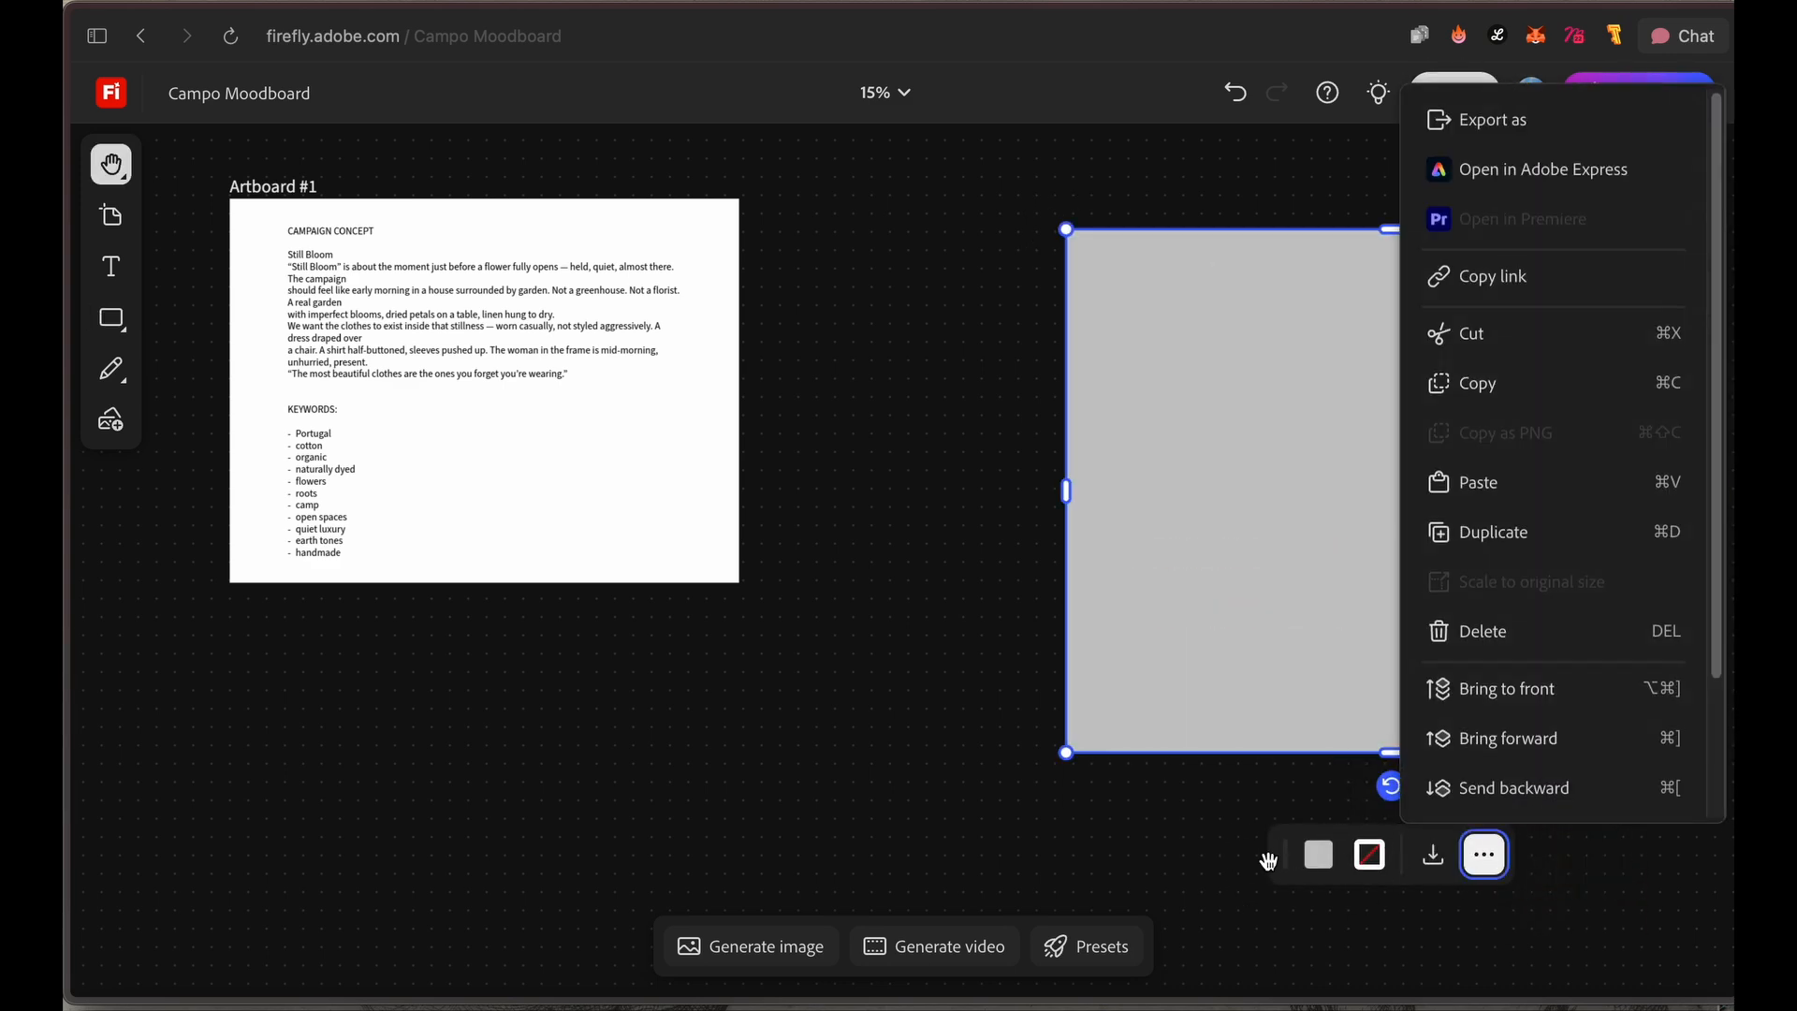
click(1317, 855)
click(1470, 773)
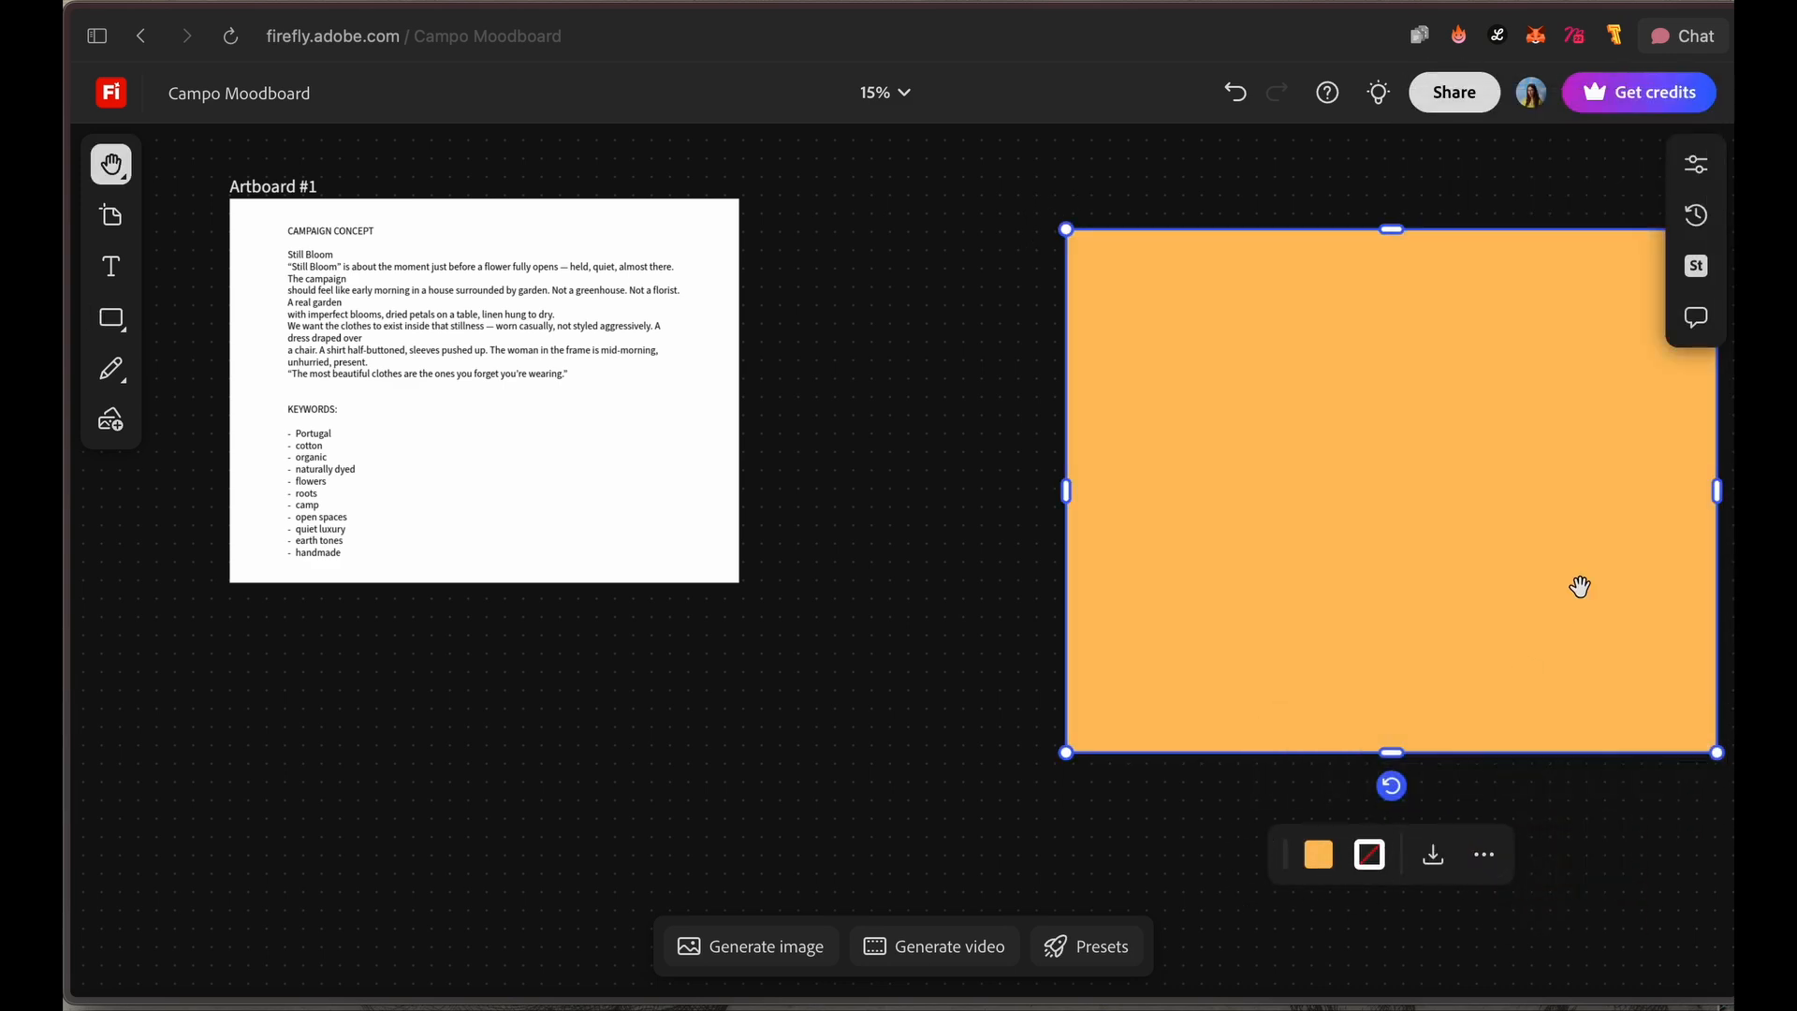
Step: Send the orange rectangle to the back, behind the four product images, and deselect it
right_click(1578, 589)
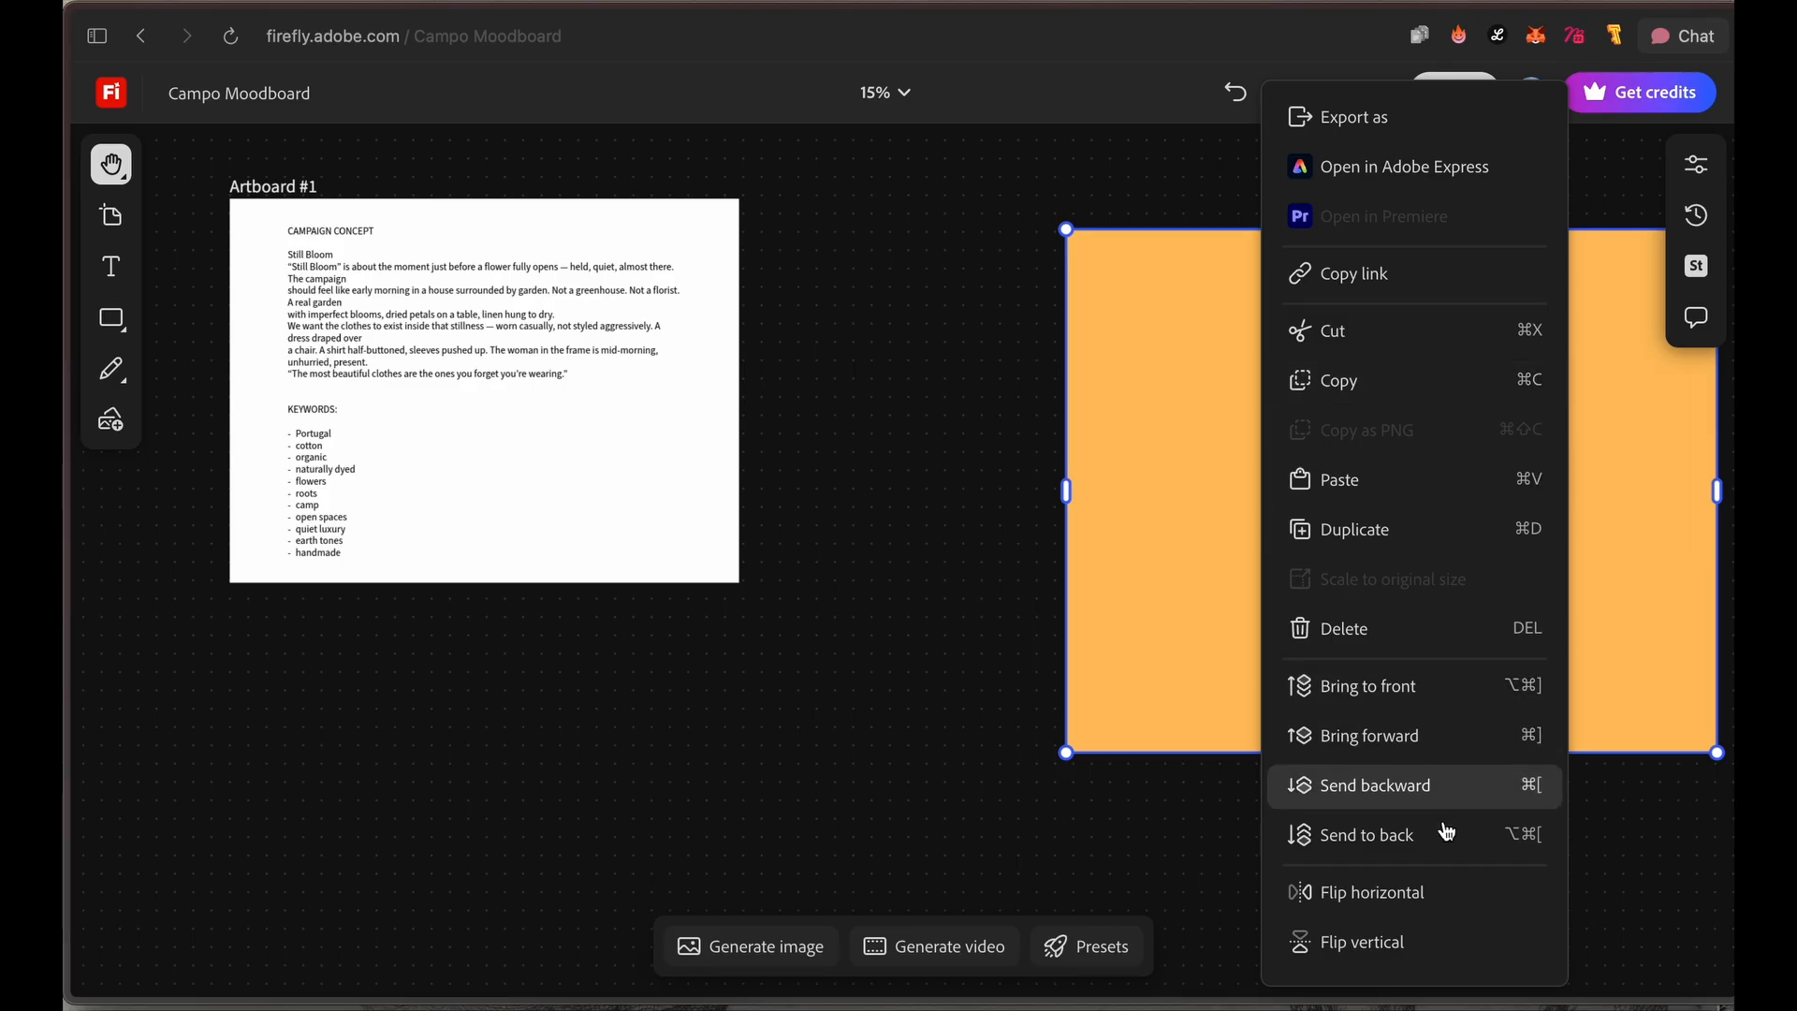
click(1502, 833)
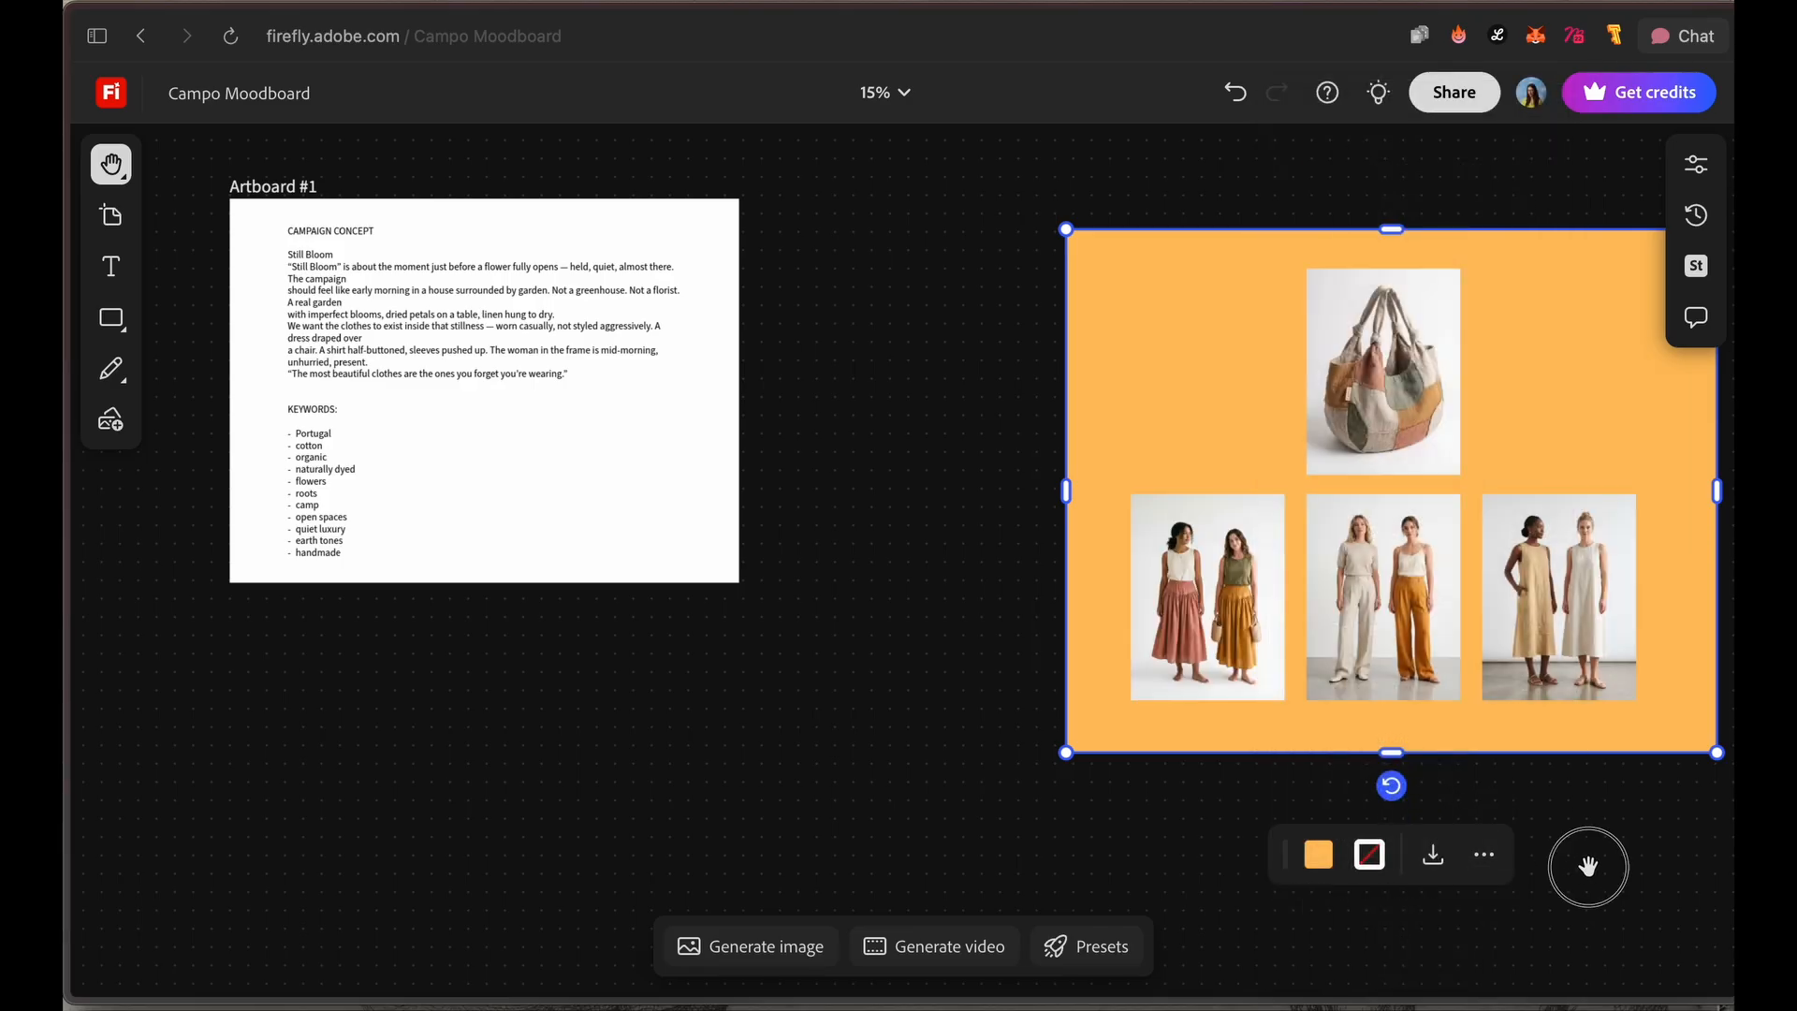
key(v)
click(907, 752)
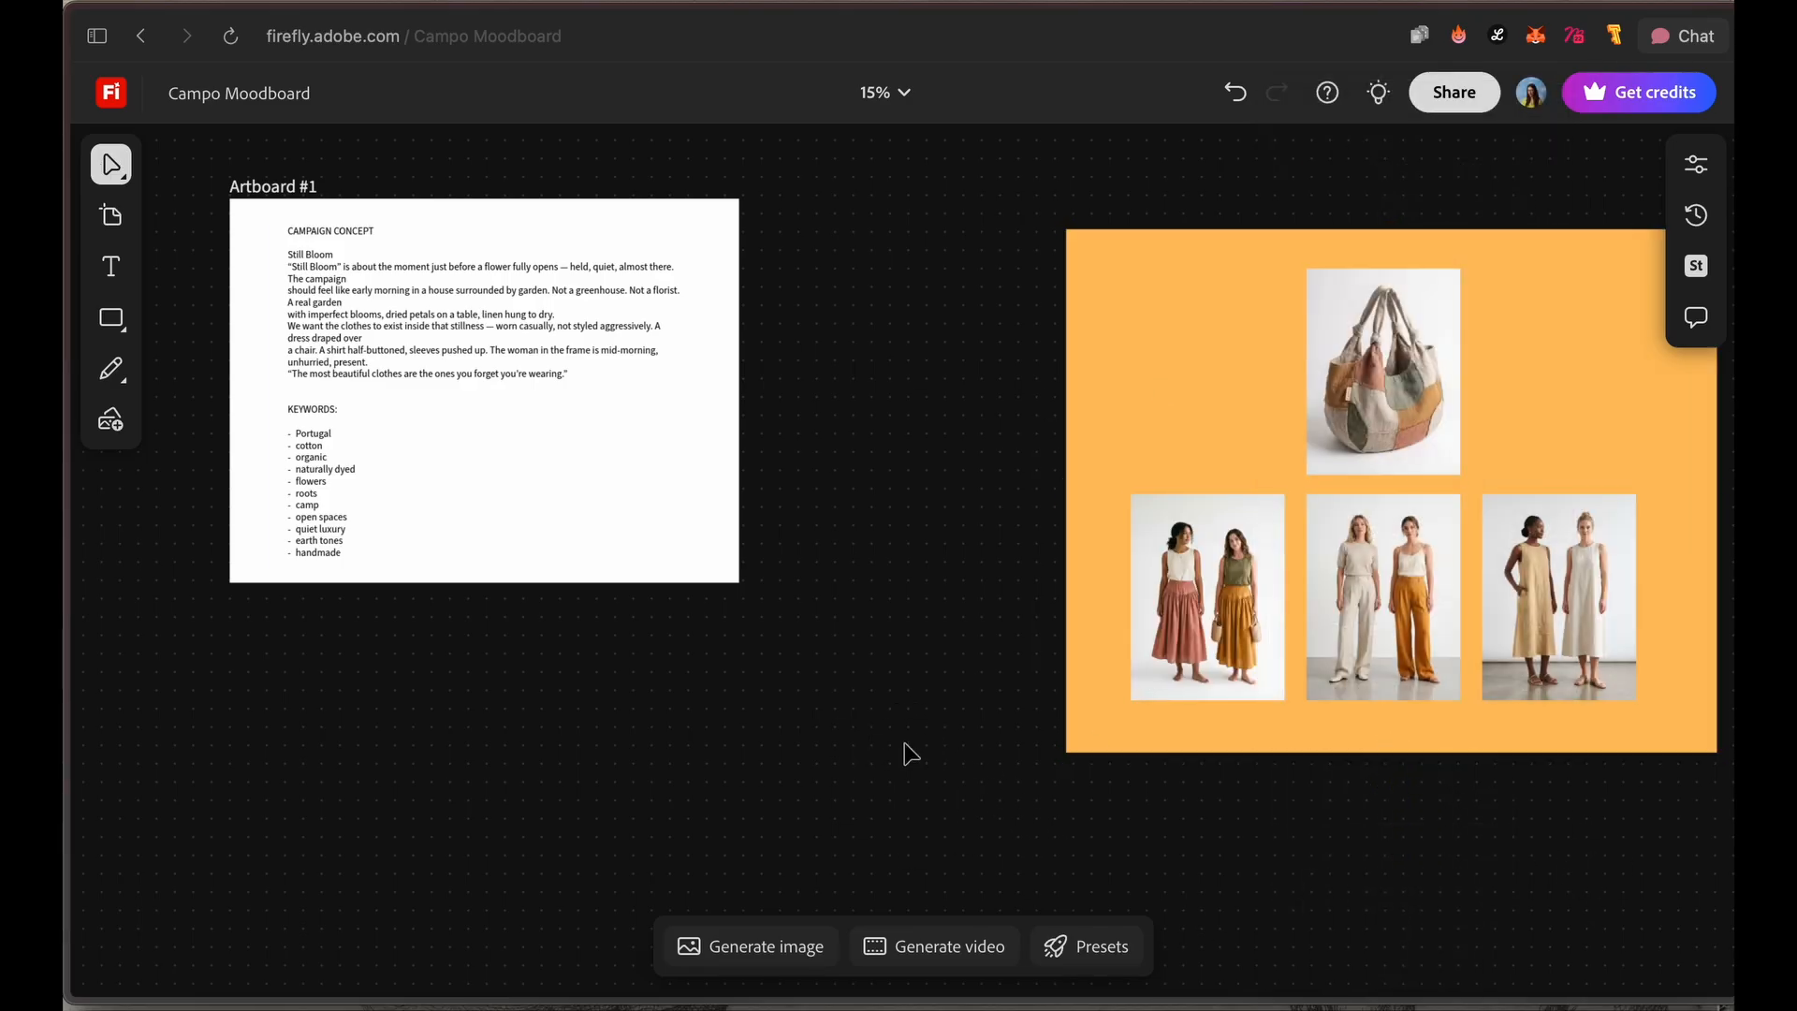
Step: Look at the sharing options for the Campo Moodboard board
click(1449, 95)
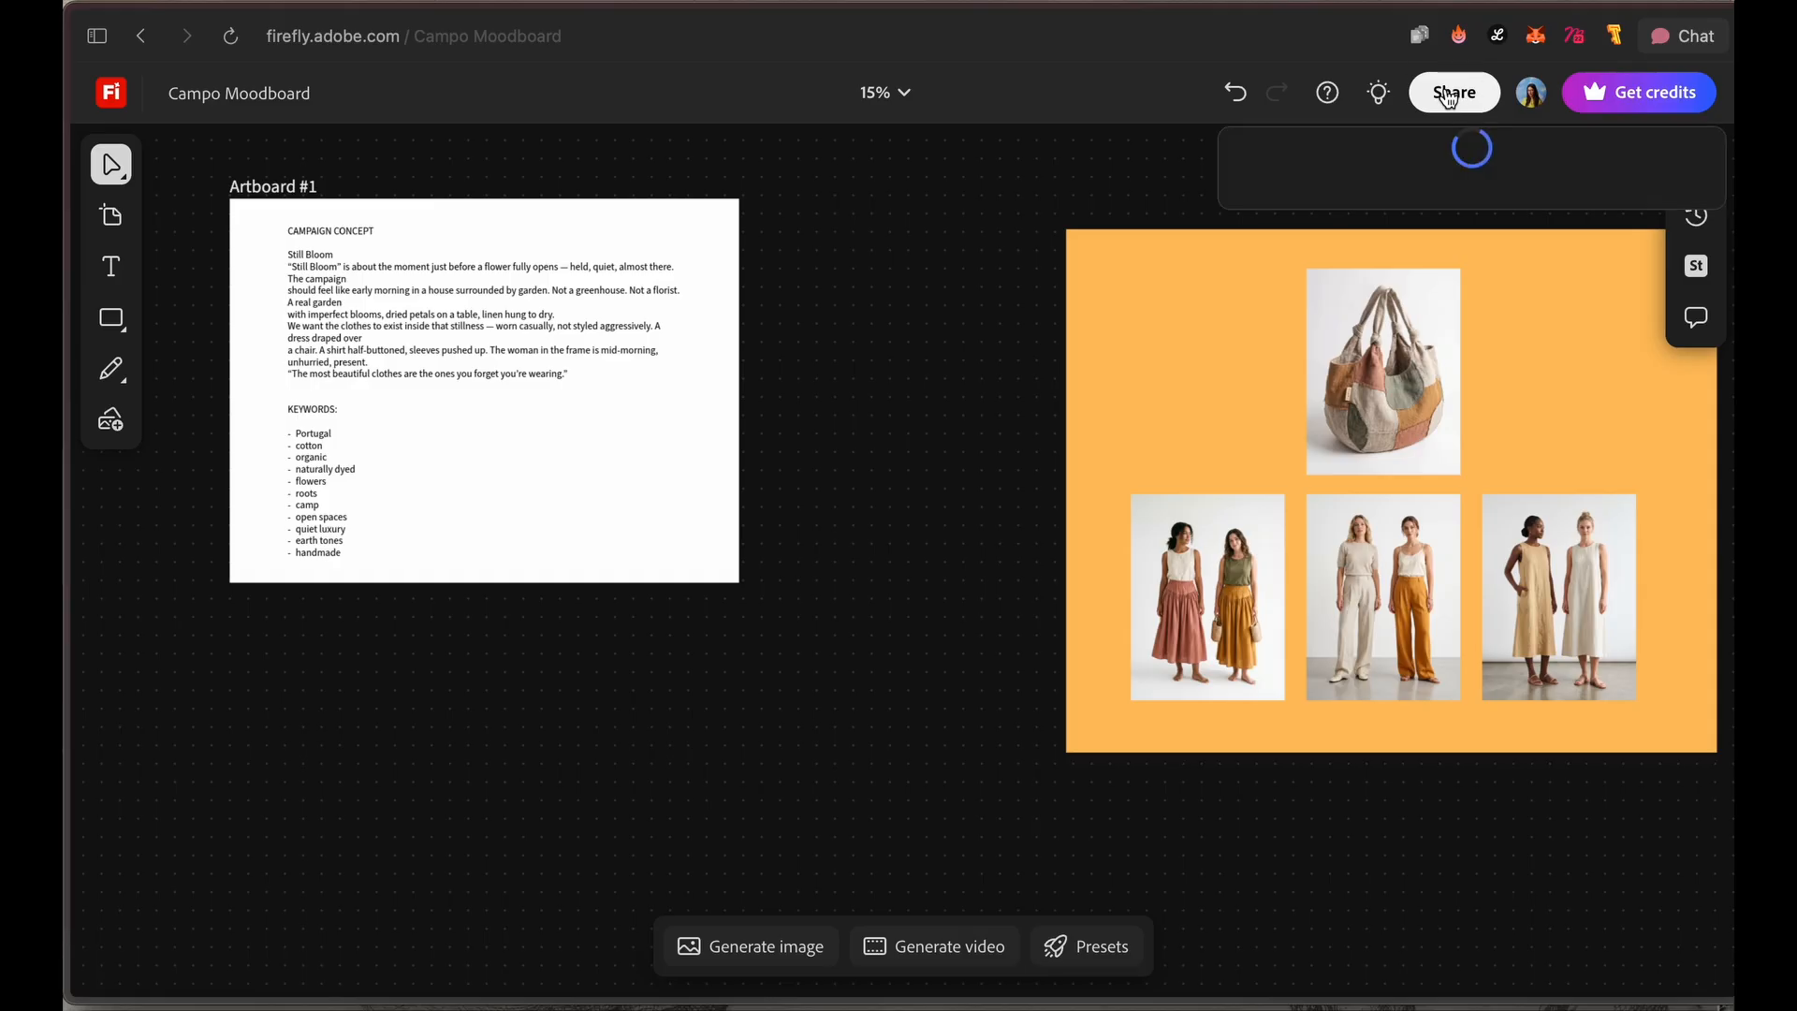
click(1420, 269)
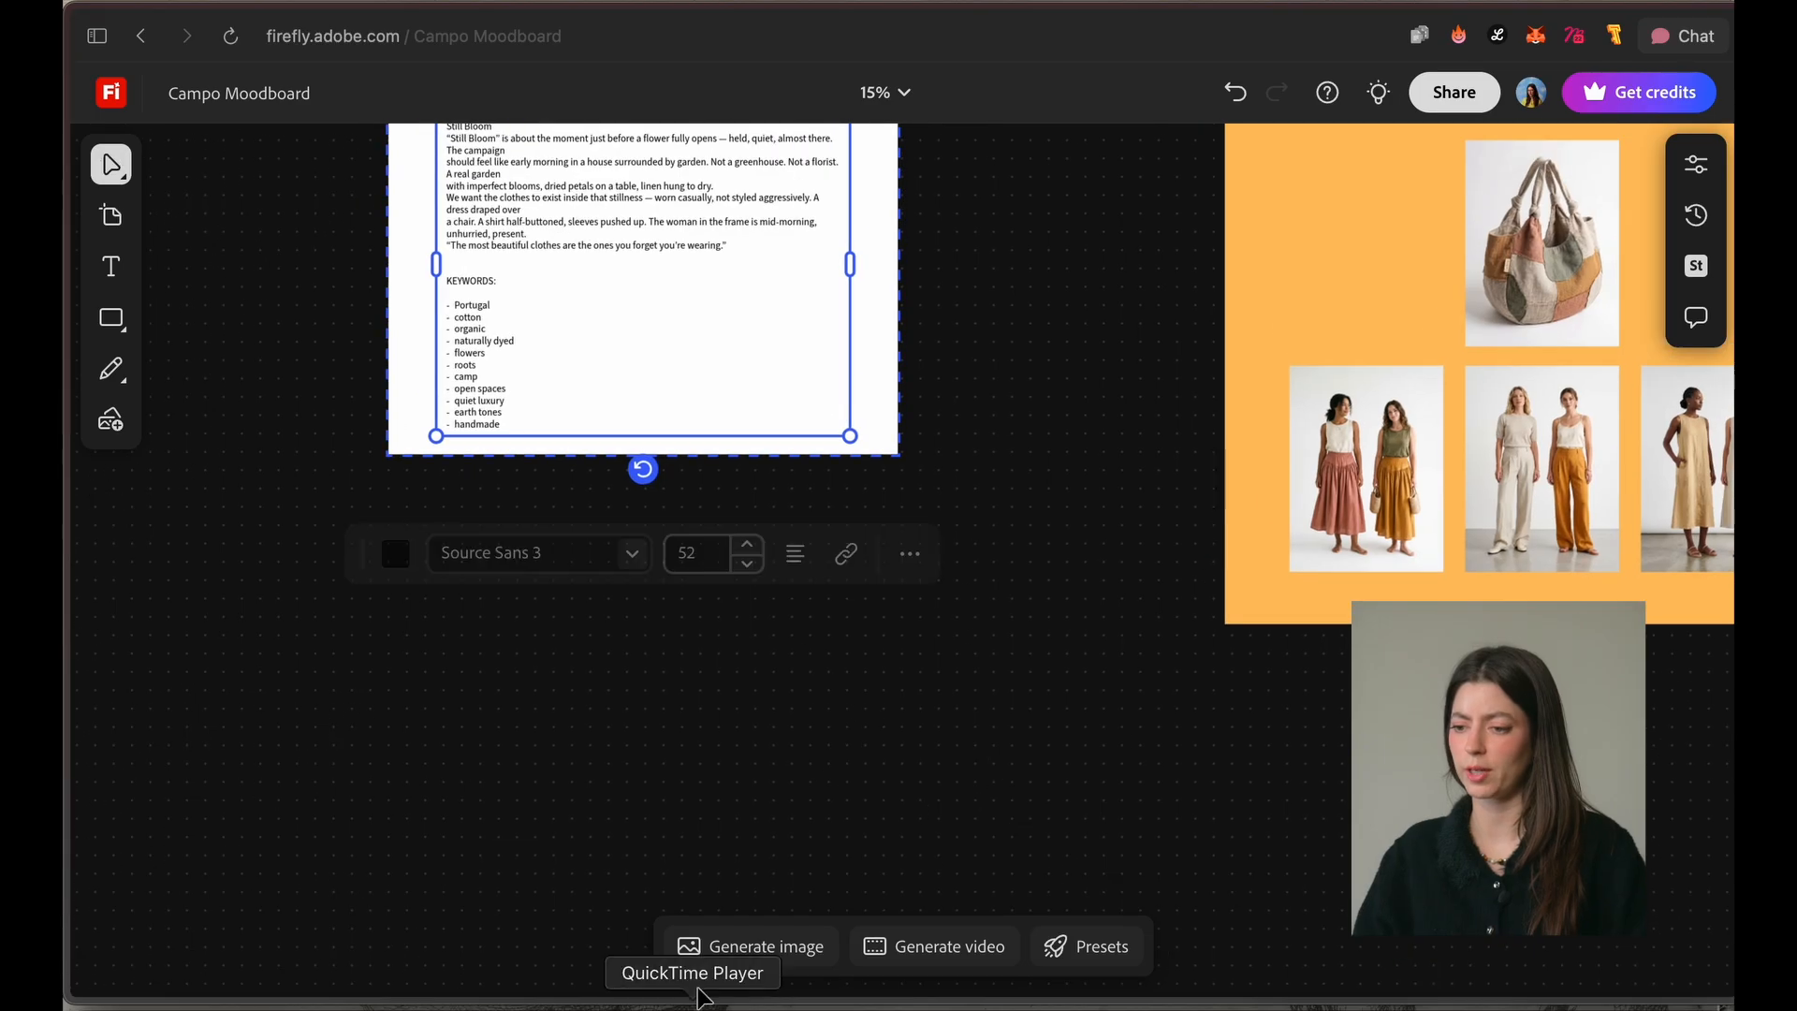
Step: Start a new image generation, review the available models and choose Gemini 3.1 (w/ Nano Banana 2)
click(771, 954)
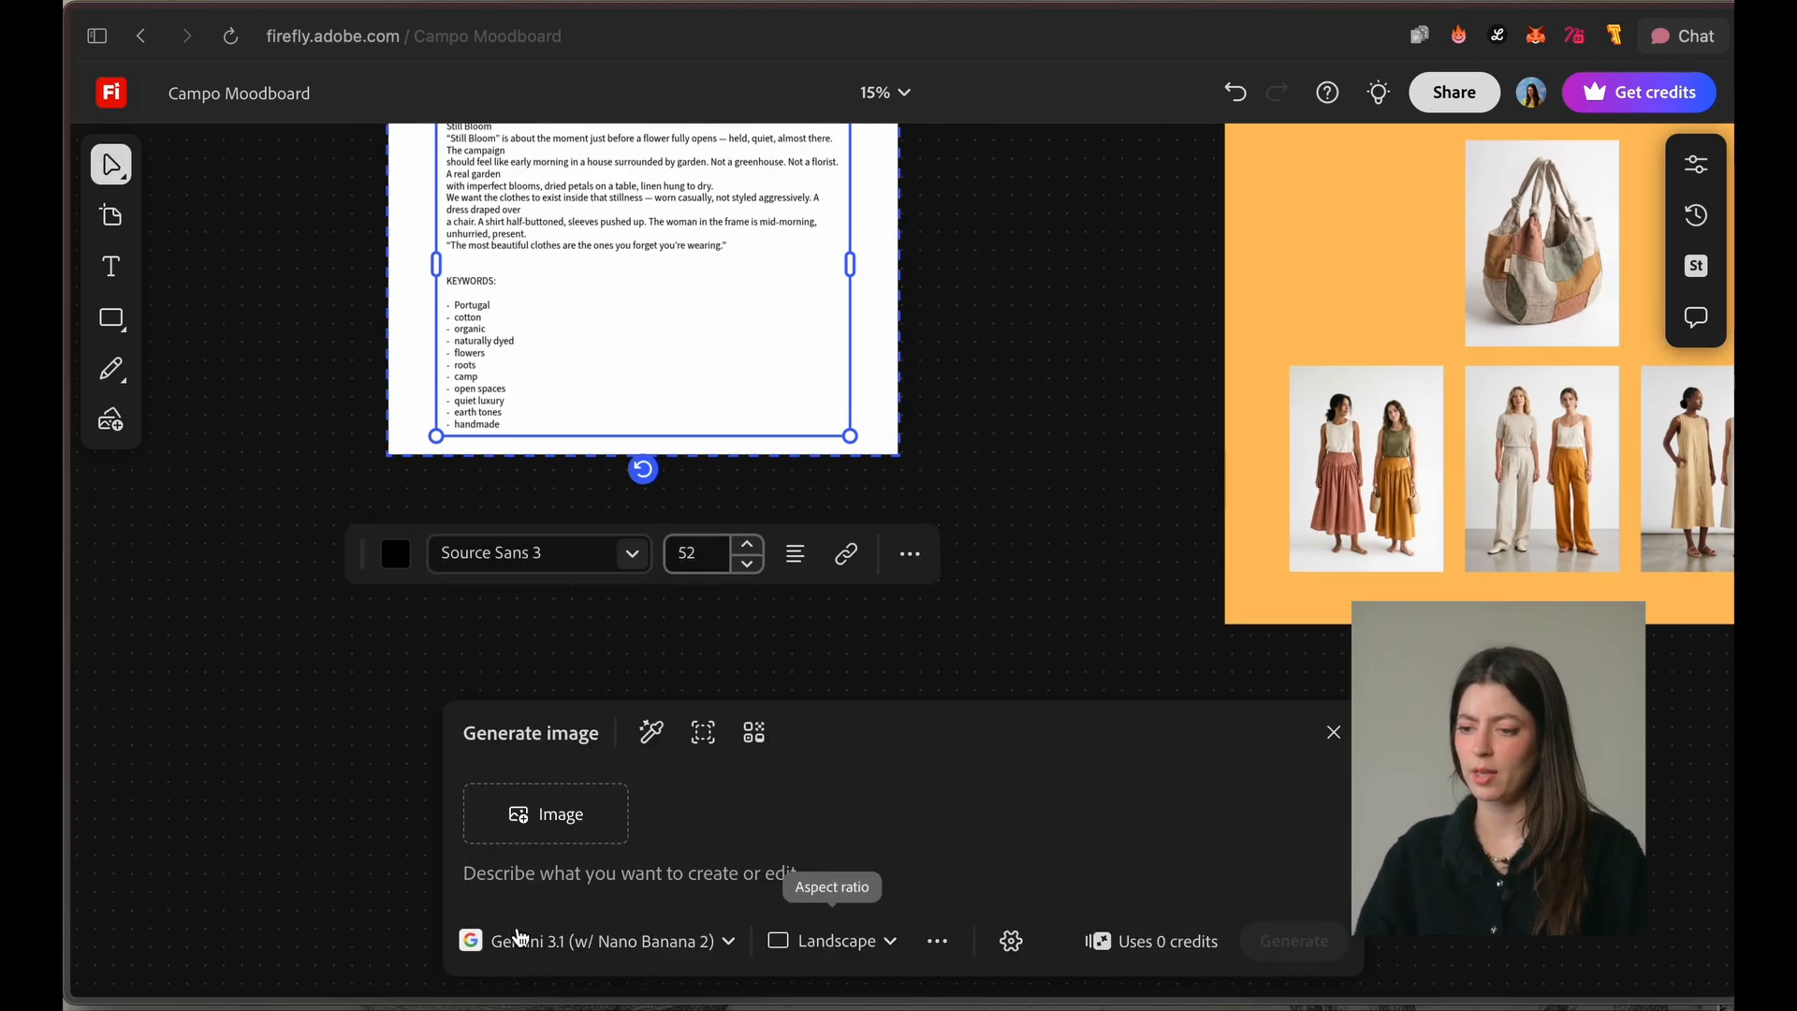
click(519, 935)
scroll(655, 777, down, 4)
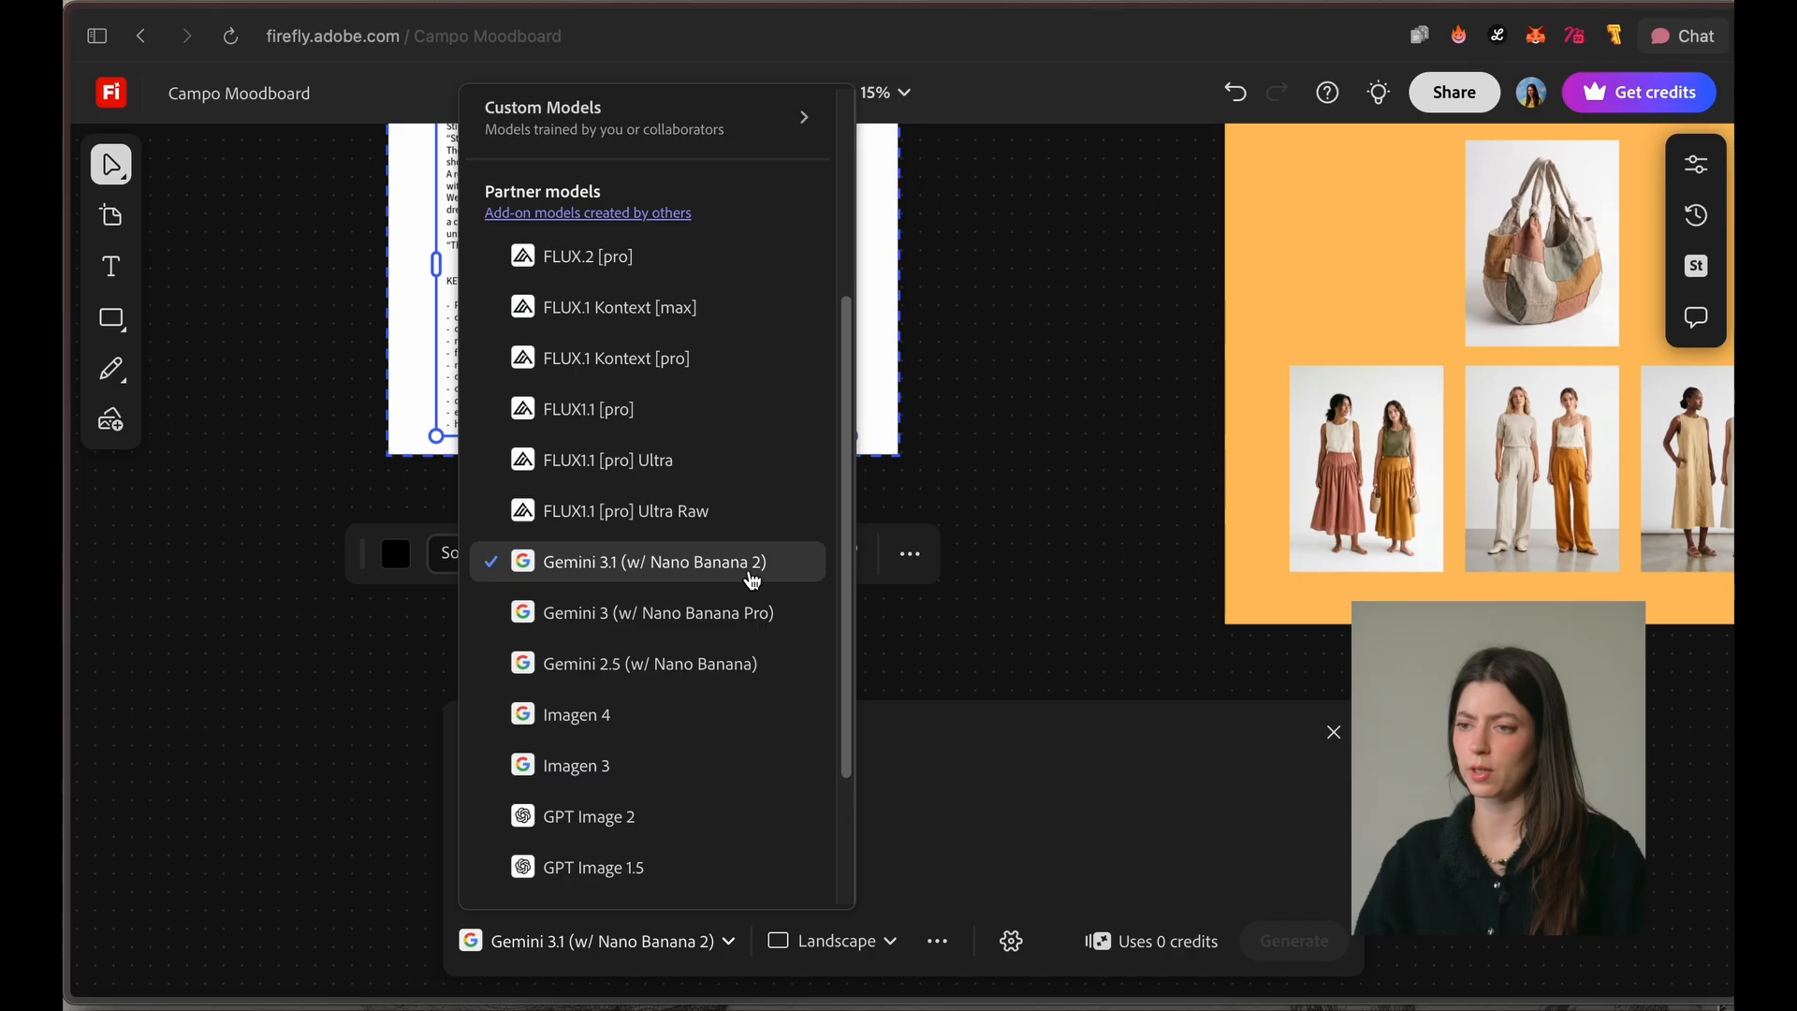
scroll(744, 581, up, 4)
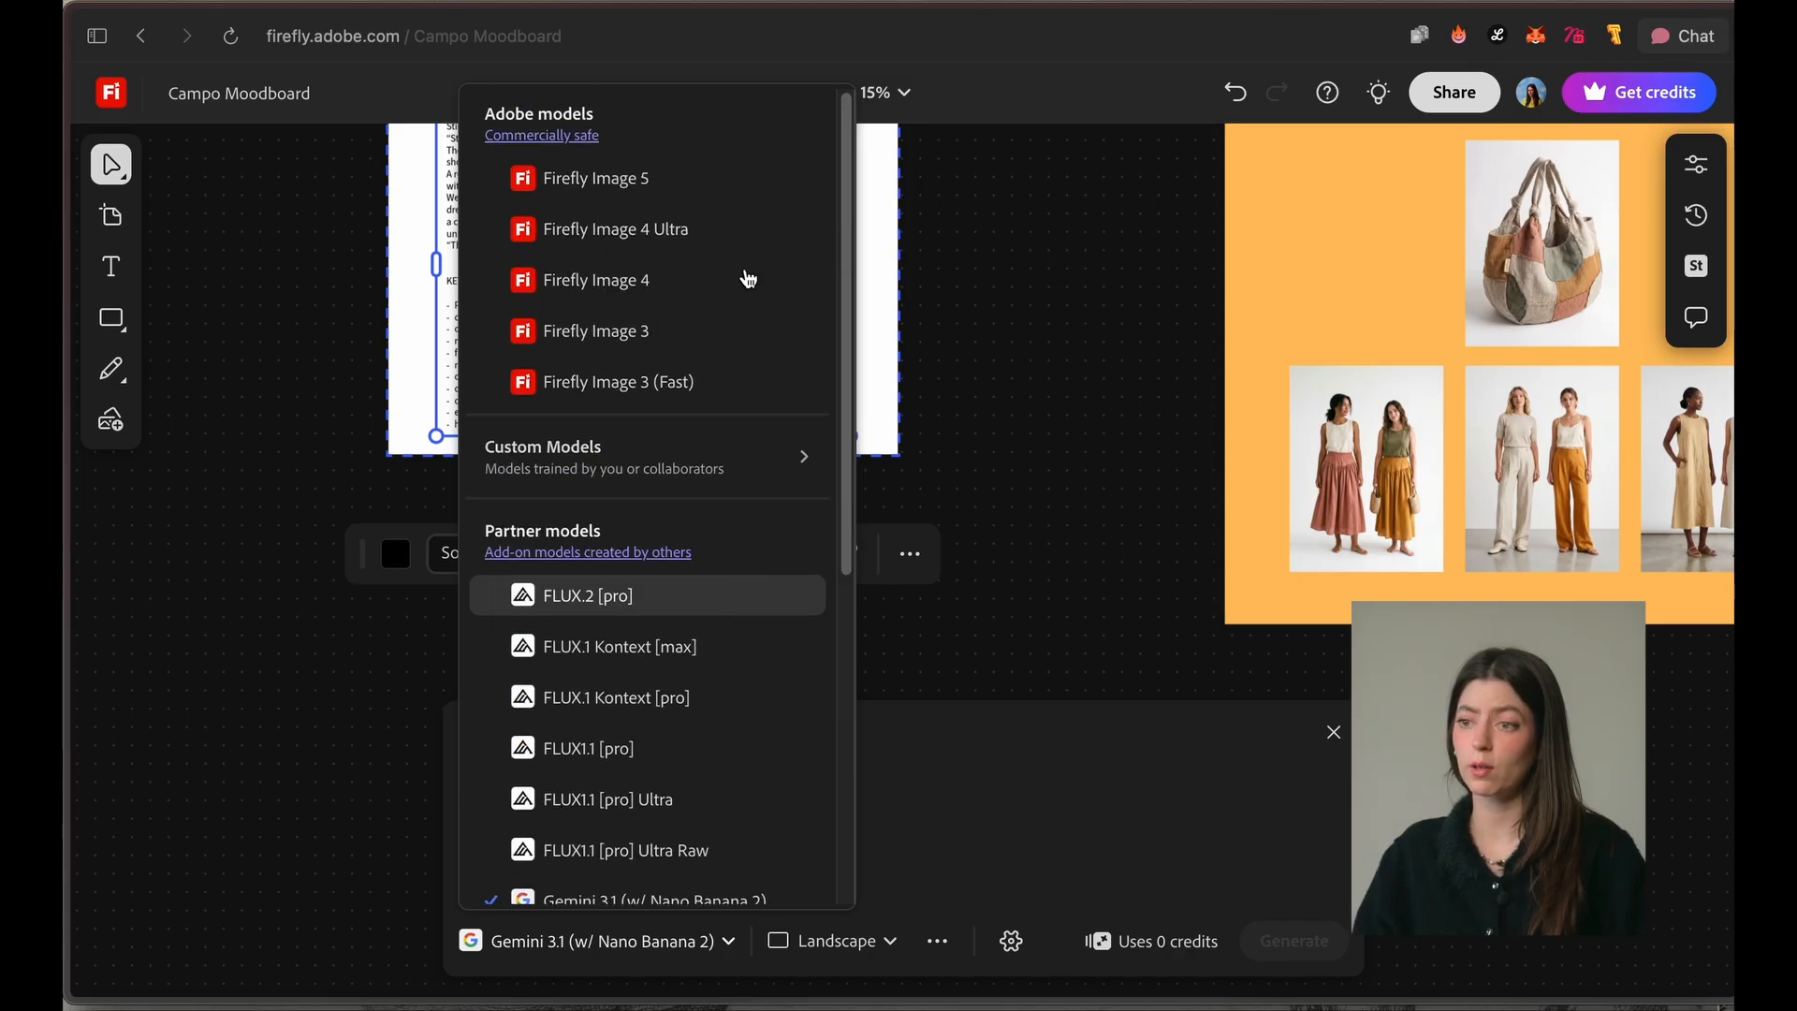
scroll(720, 580, down, 4)
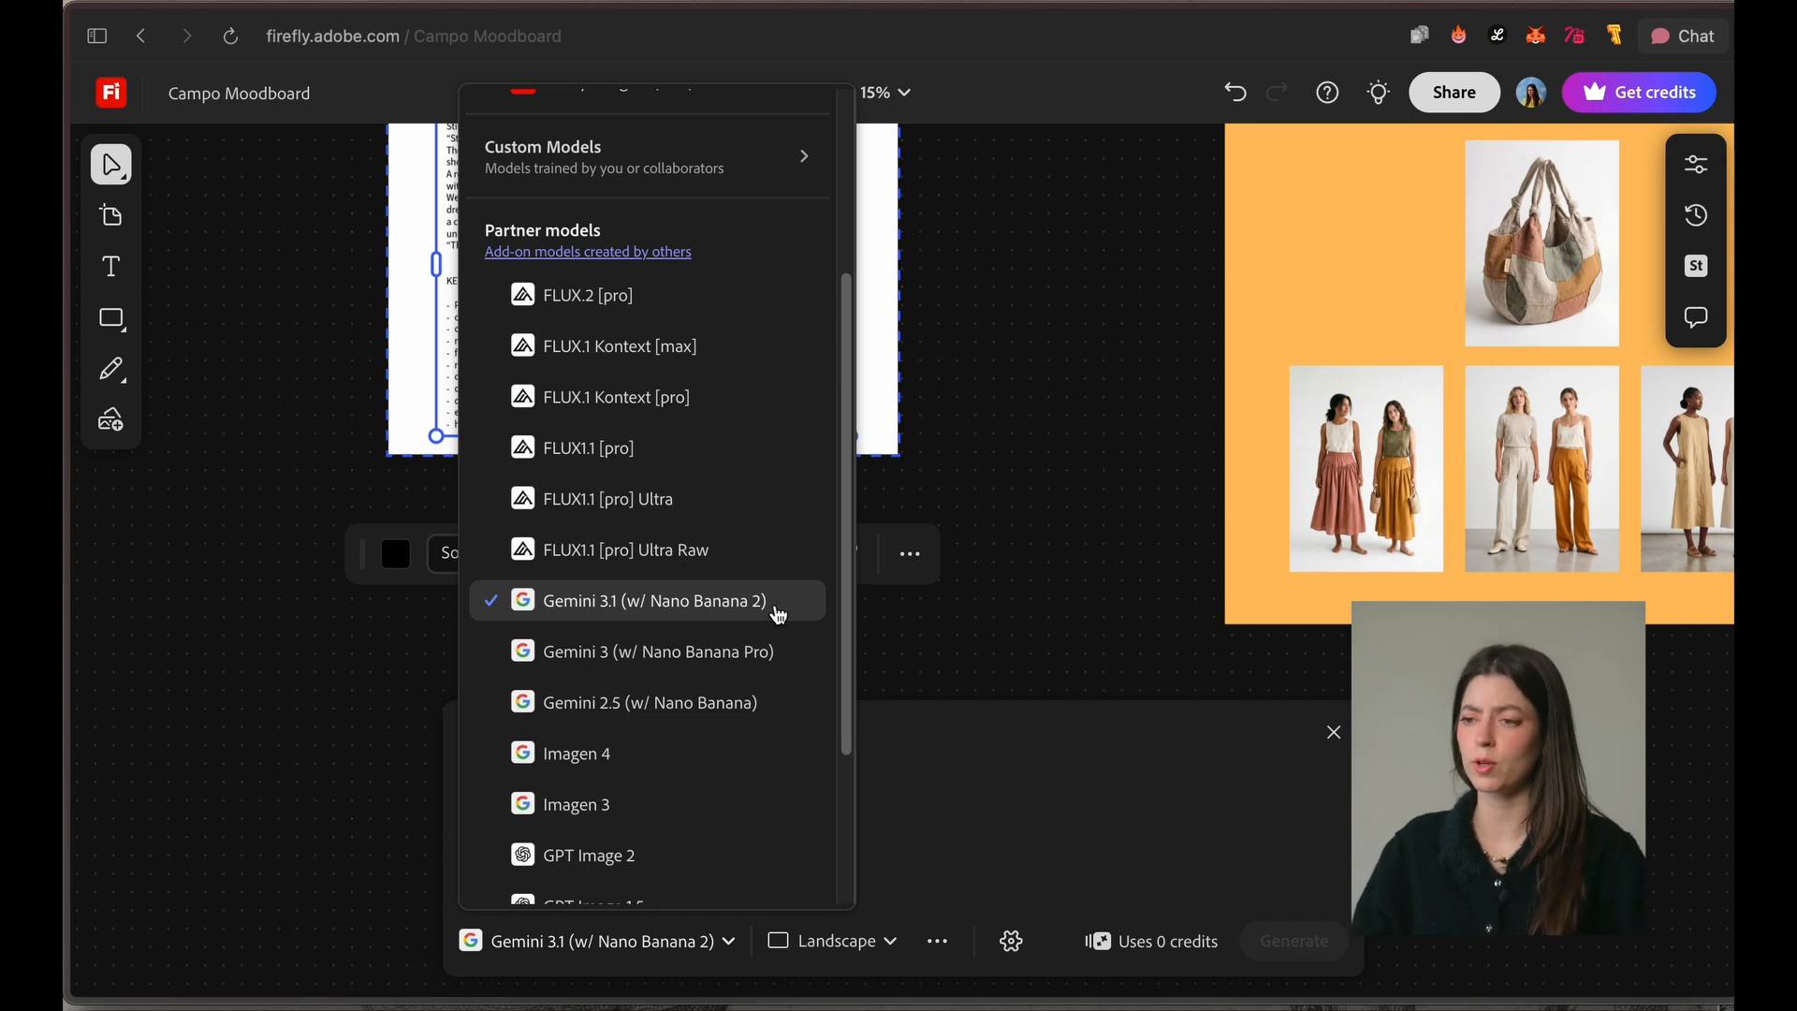
scroll(714, 289, up, 4)
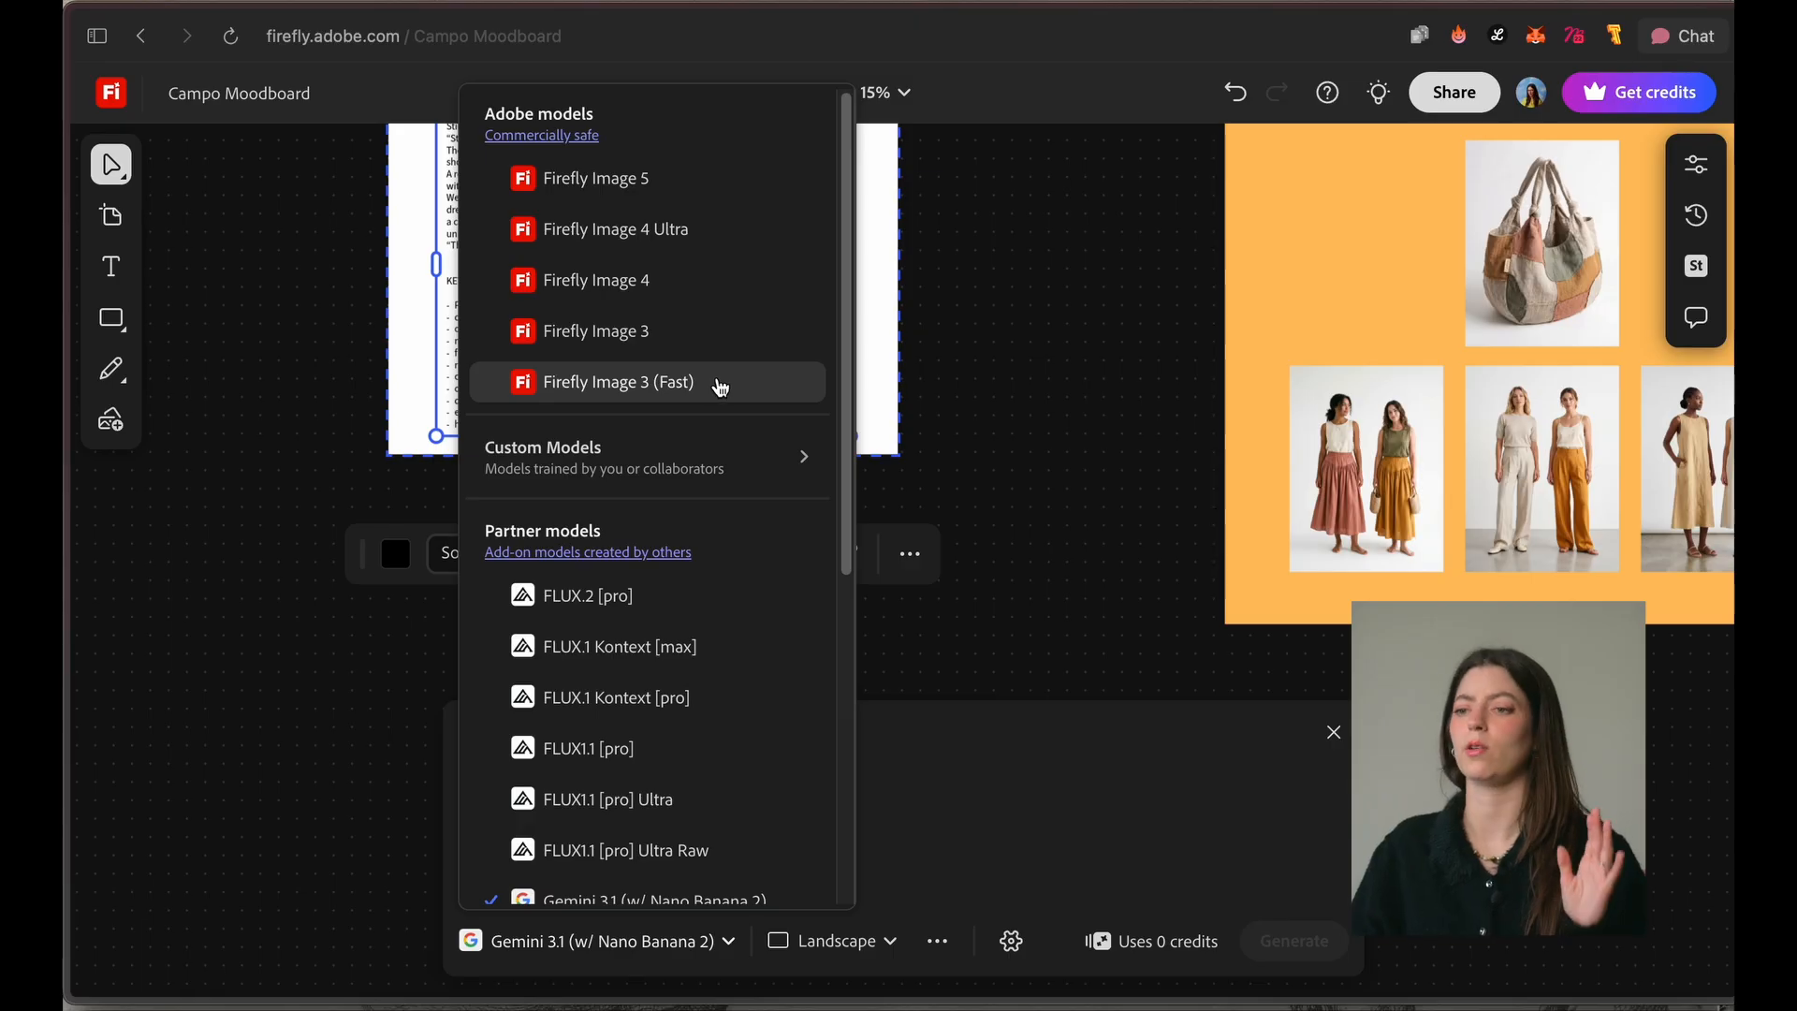
scroll(721, 387, down, 3)
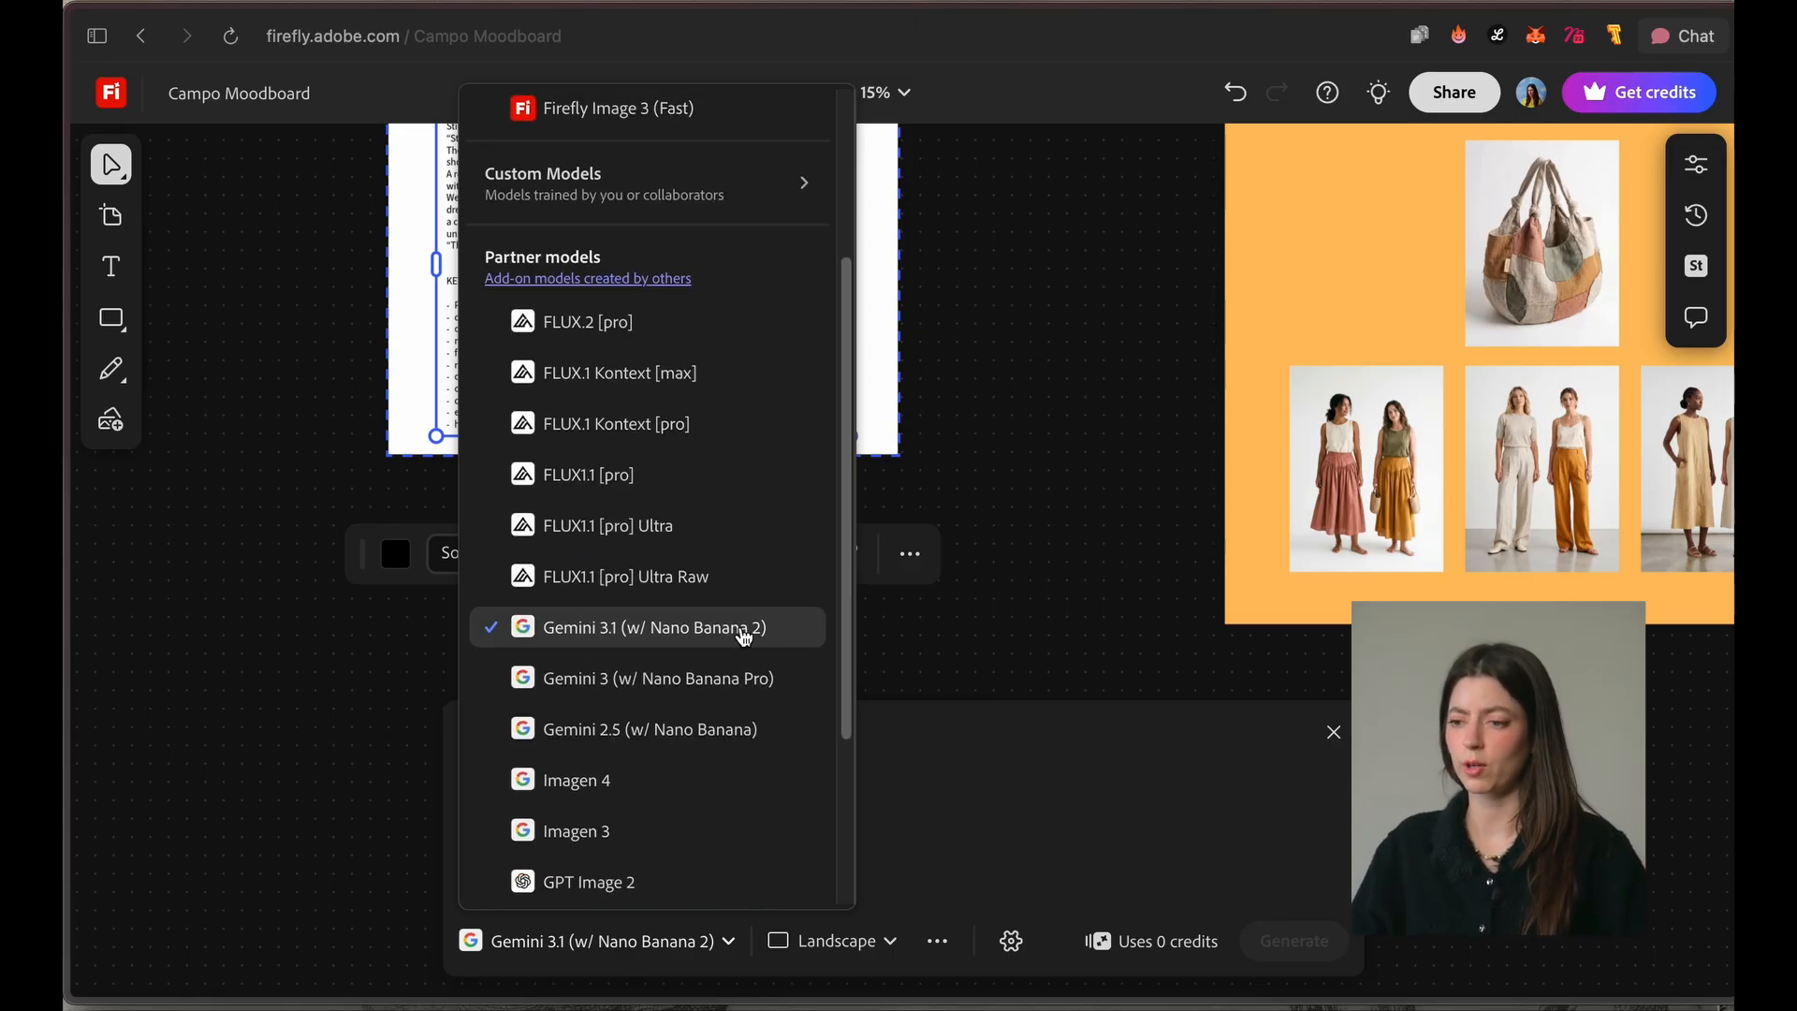
click(745, 638)
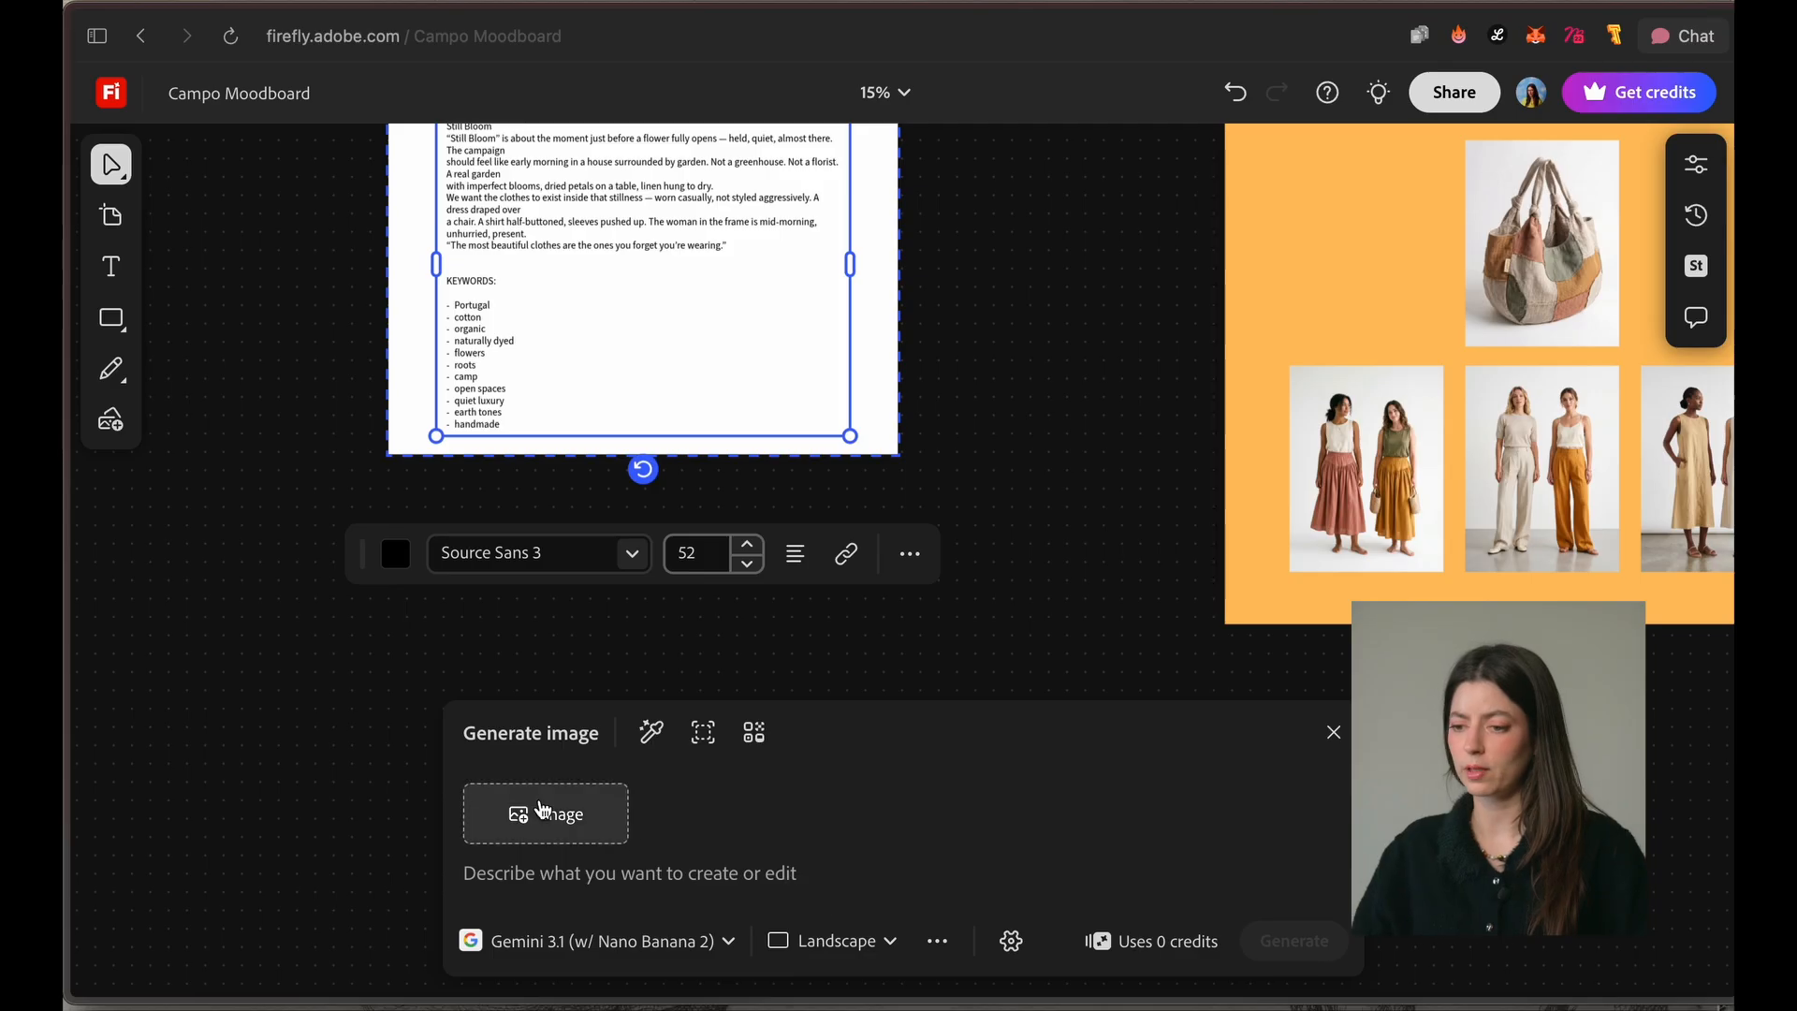
Step: Add the skirts image from the canvas as the generation reference and enter a prompt beginning with "show me"
click(592, 830)
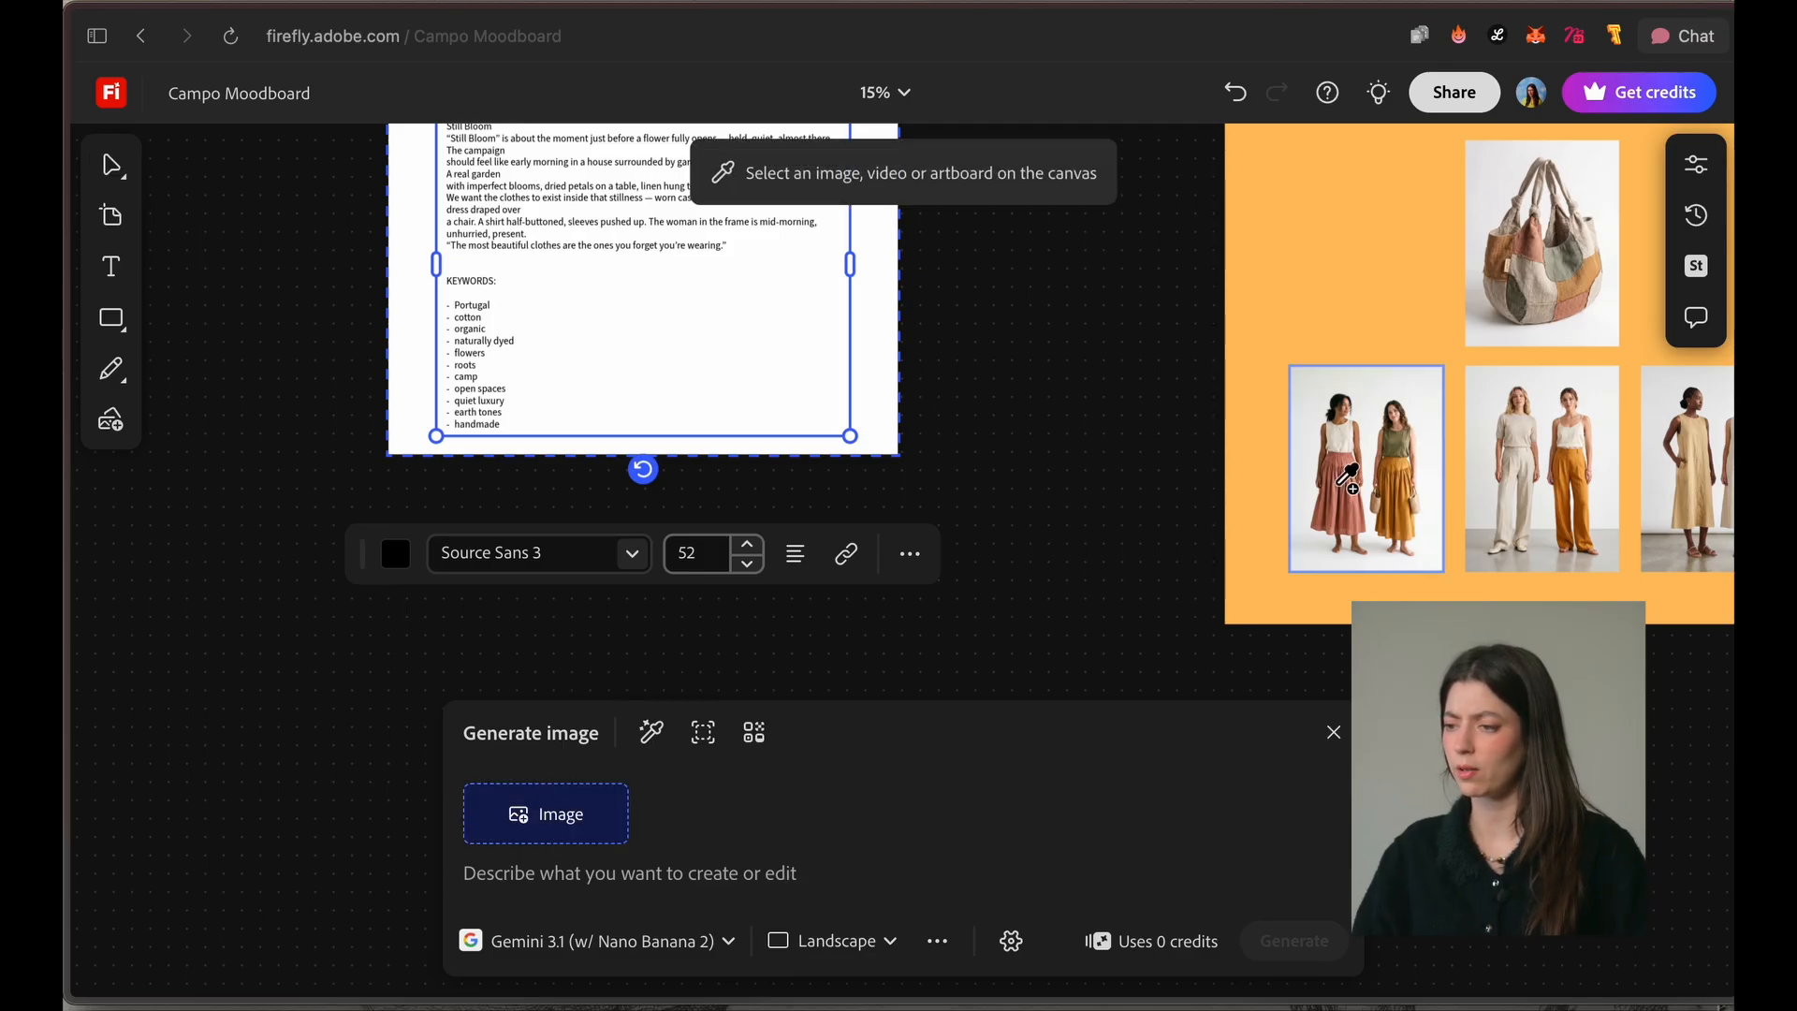
click(1347, 478)
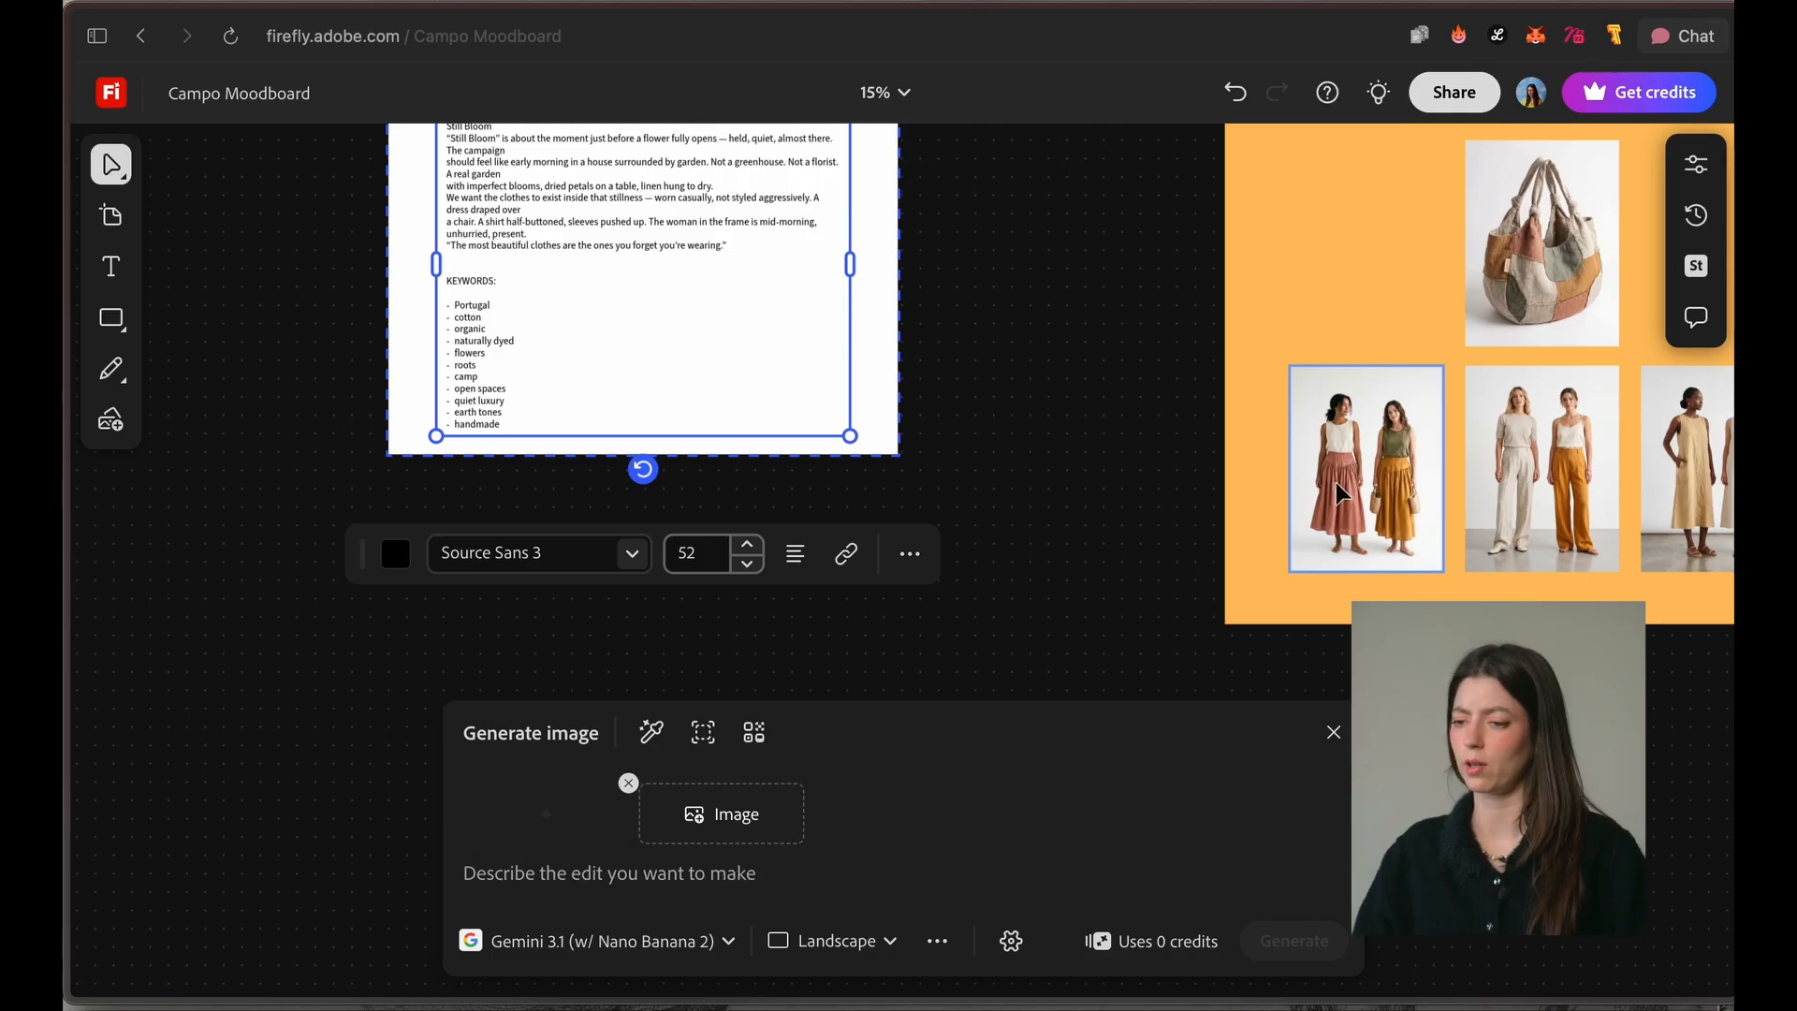
click(585, 887)
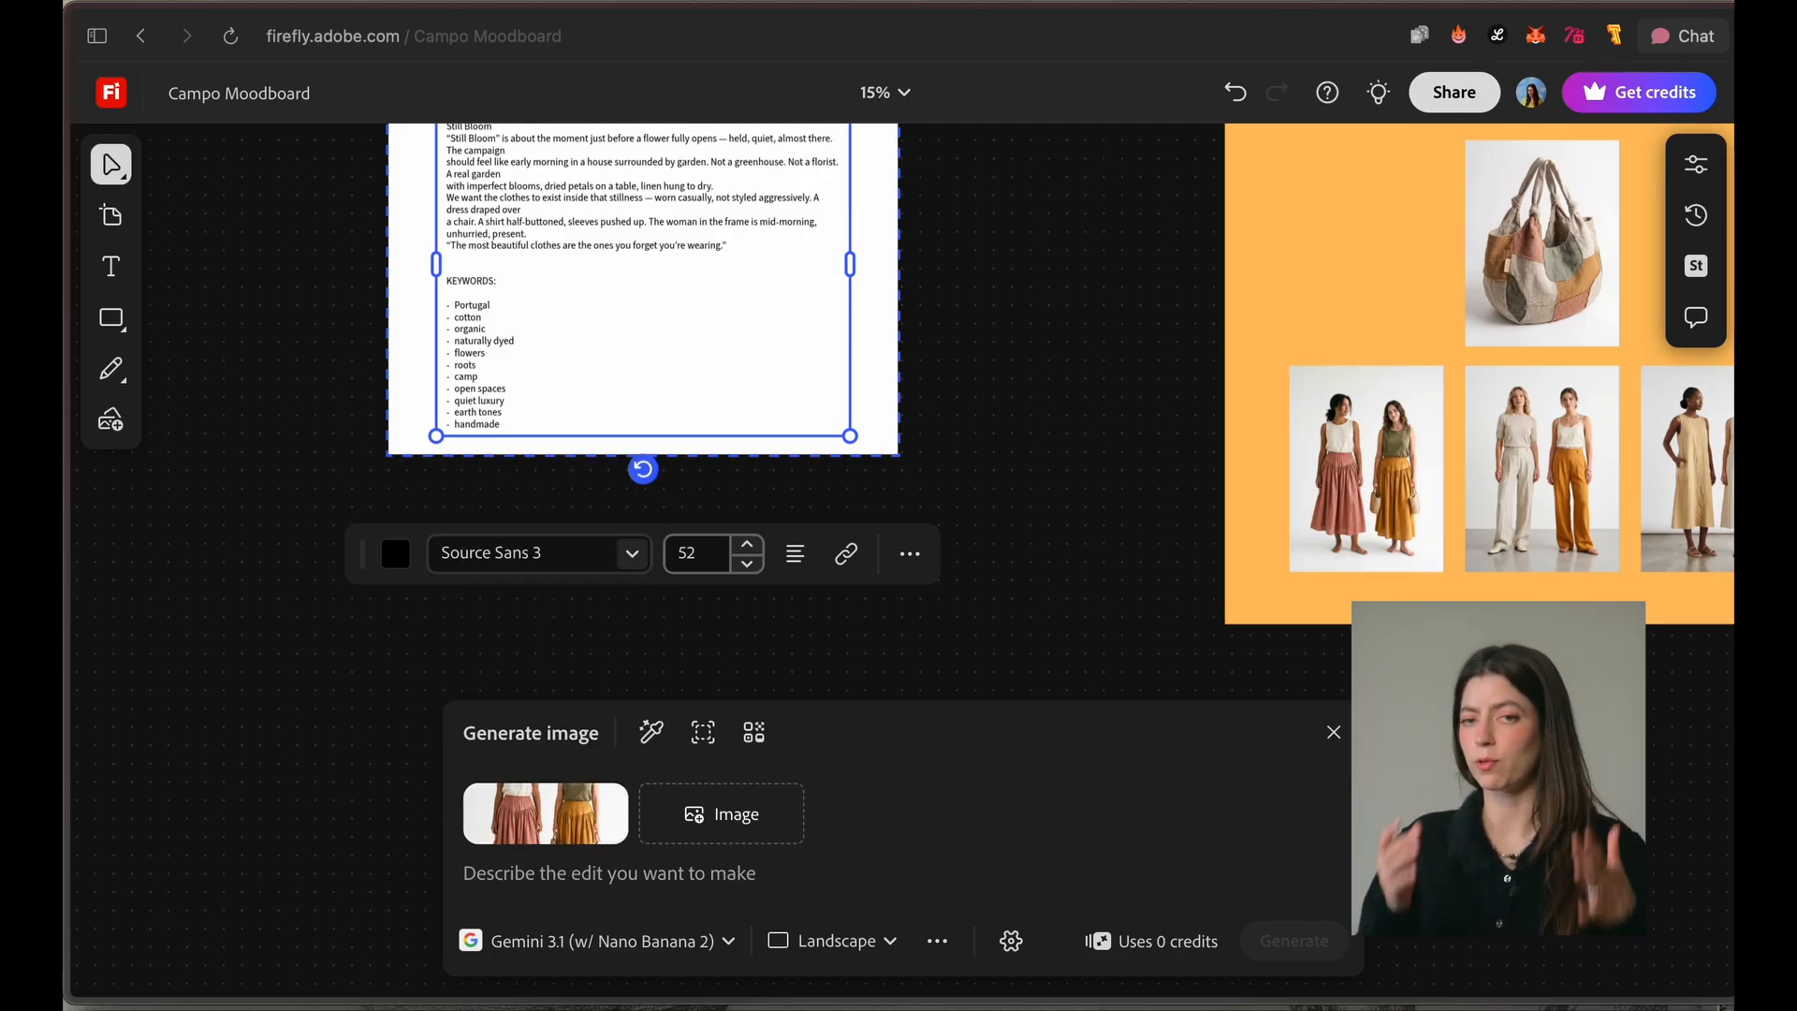
text(show me)
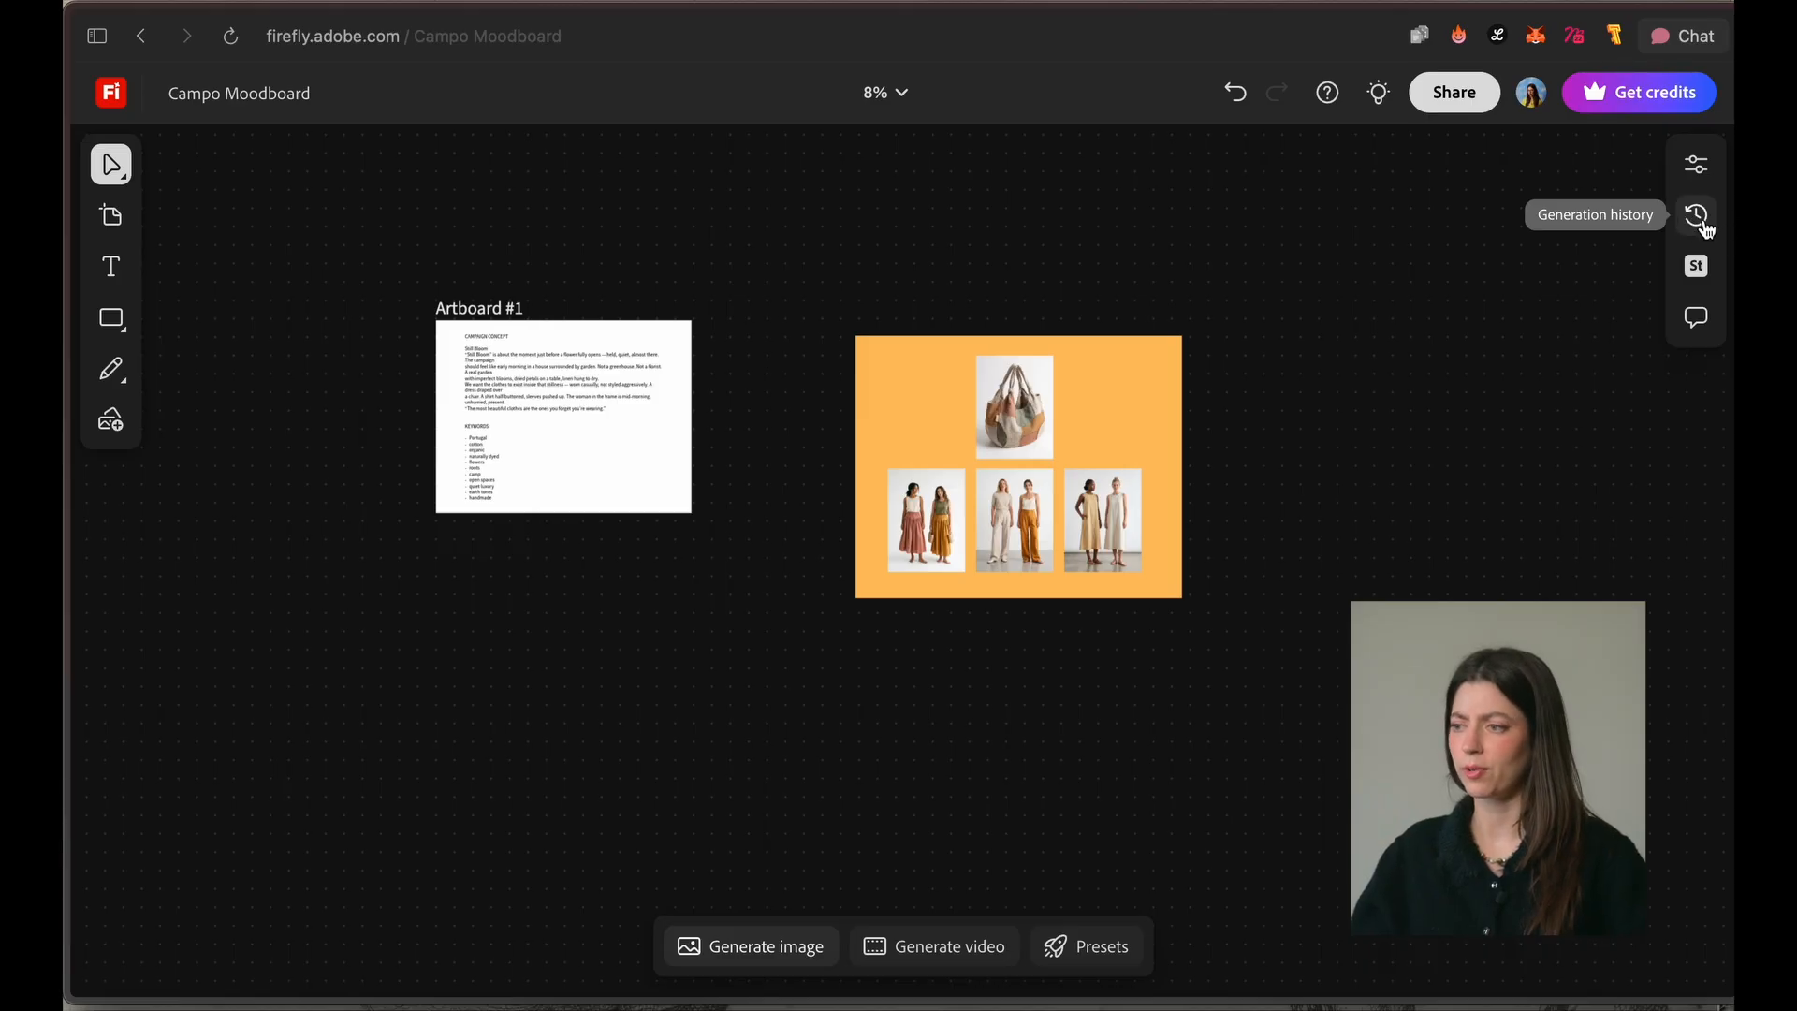
Step: Place the generated fabric close-up from the generation history below the campaign brief and inspect its texture
click(1697, 216)
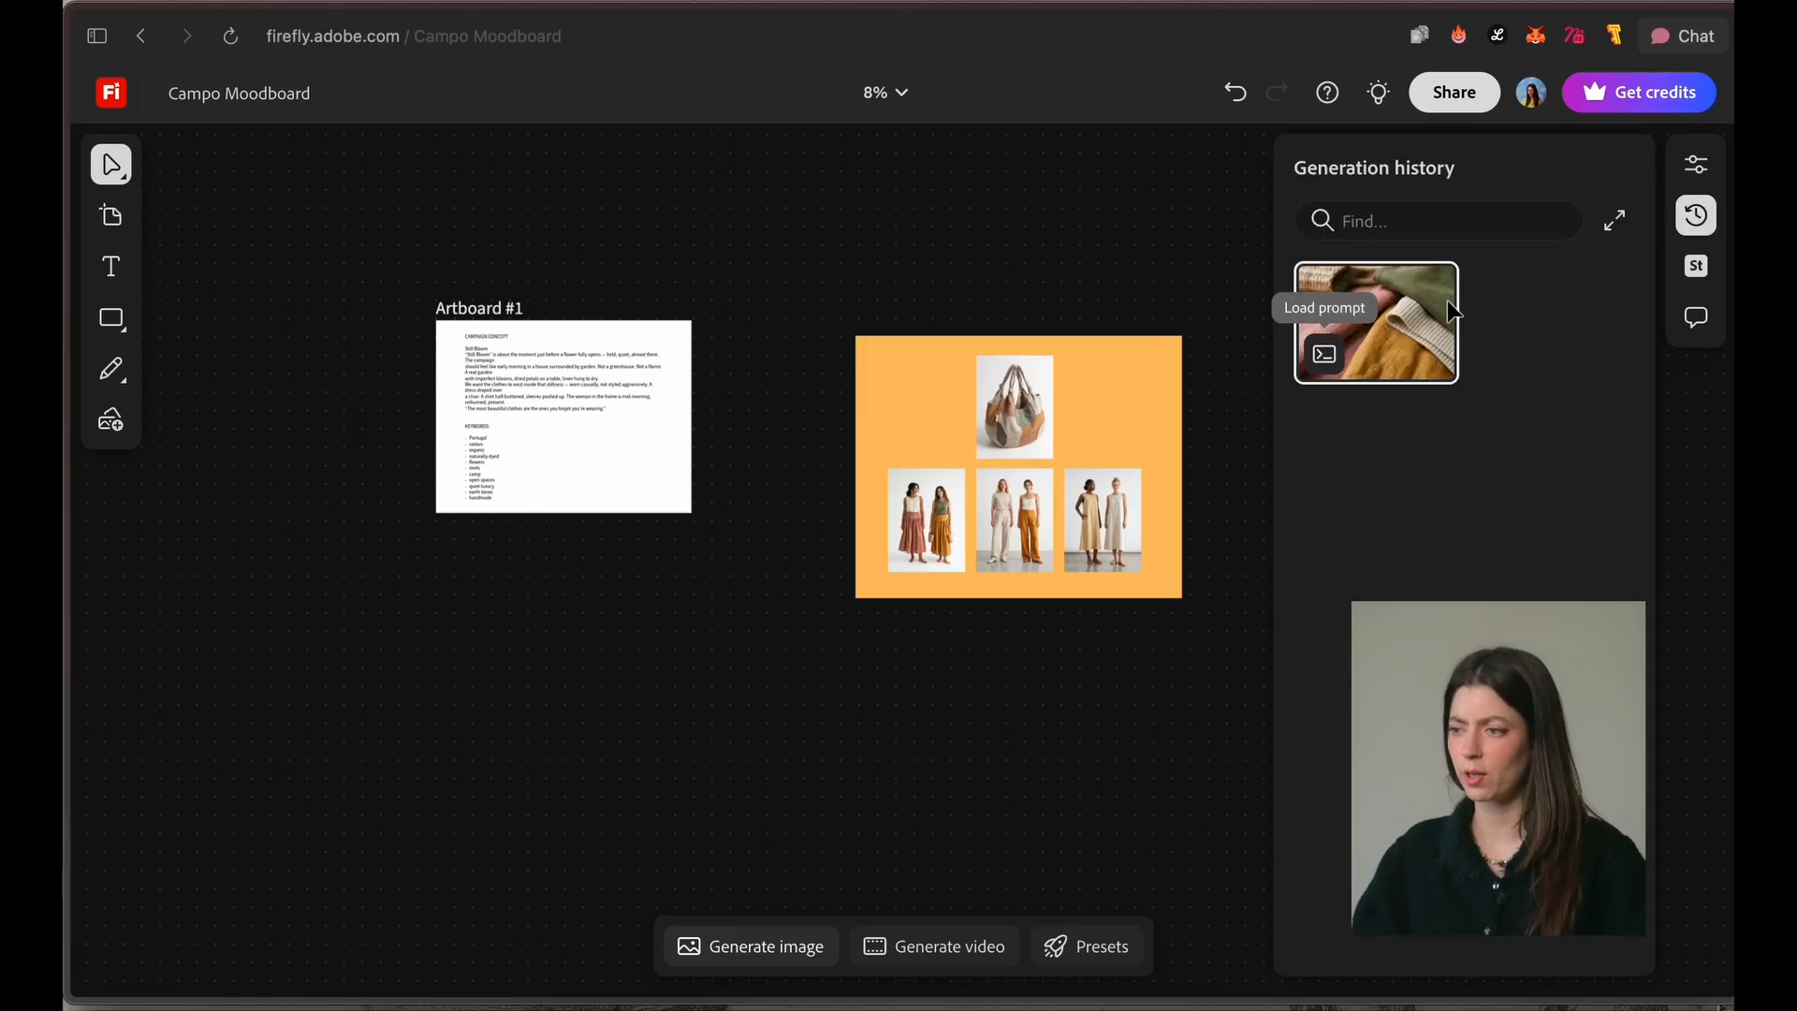
drag(1423, 323, 704, 672)
click(753, 769)
scroll(767, 733, up, 10)
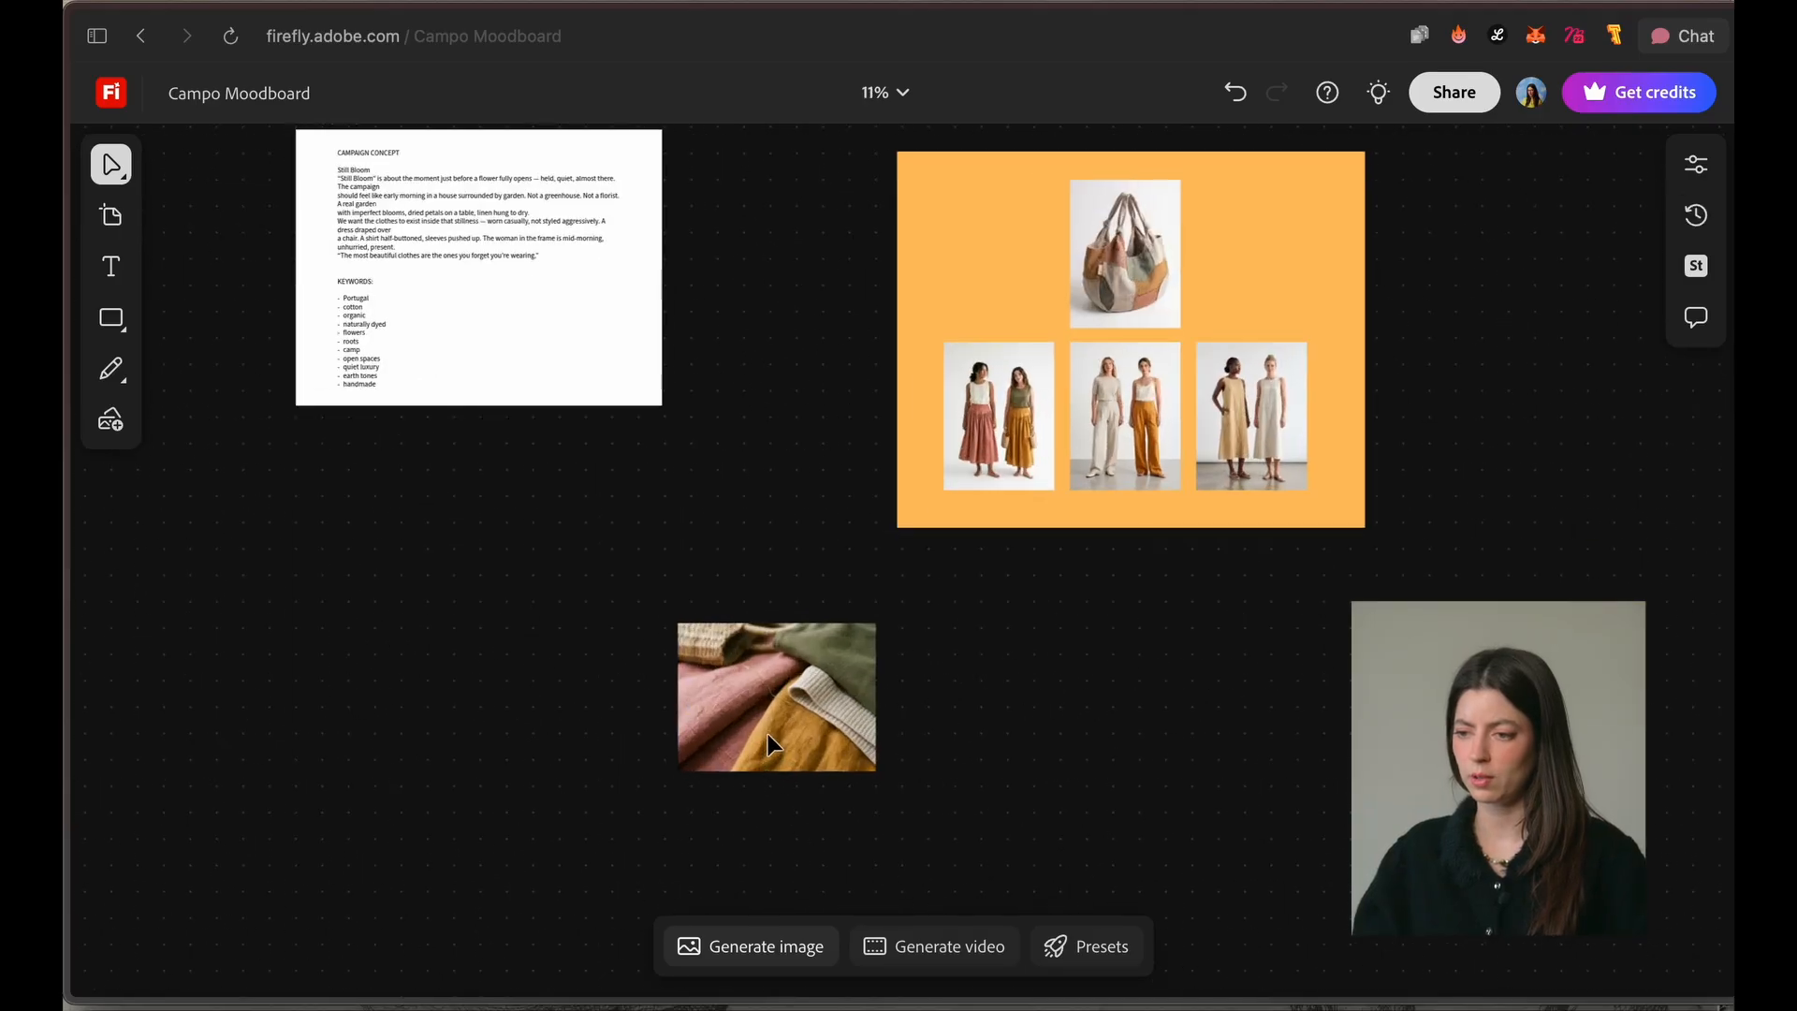
scroll(771, 722, down, 5)
scroll(778, 718, down, 4)
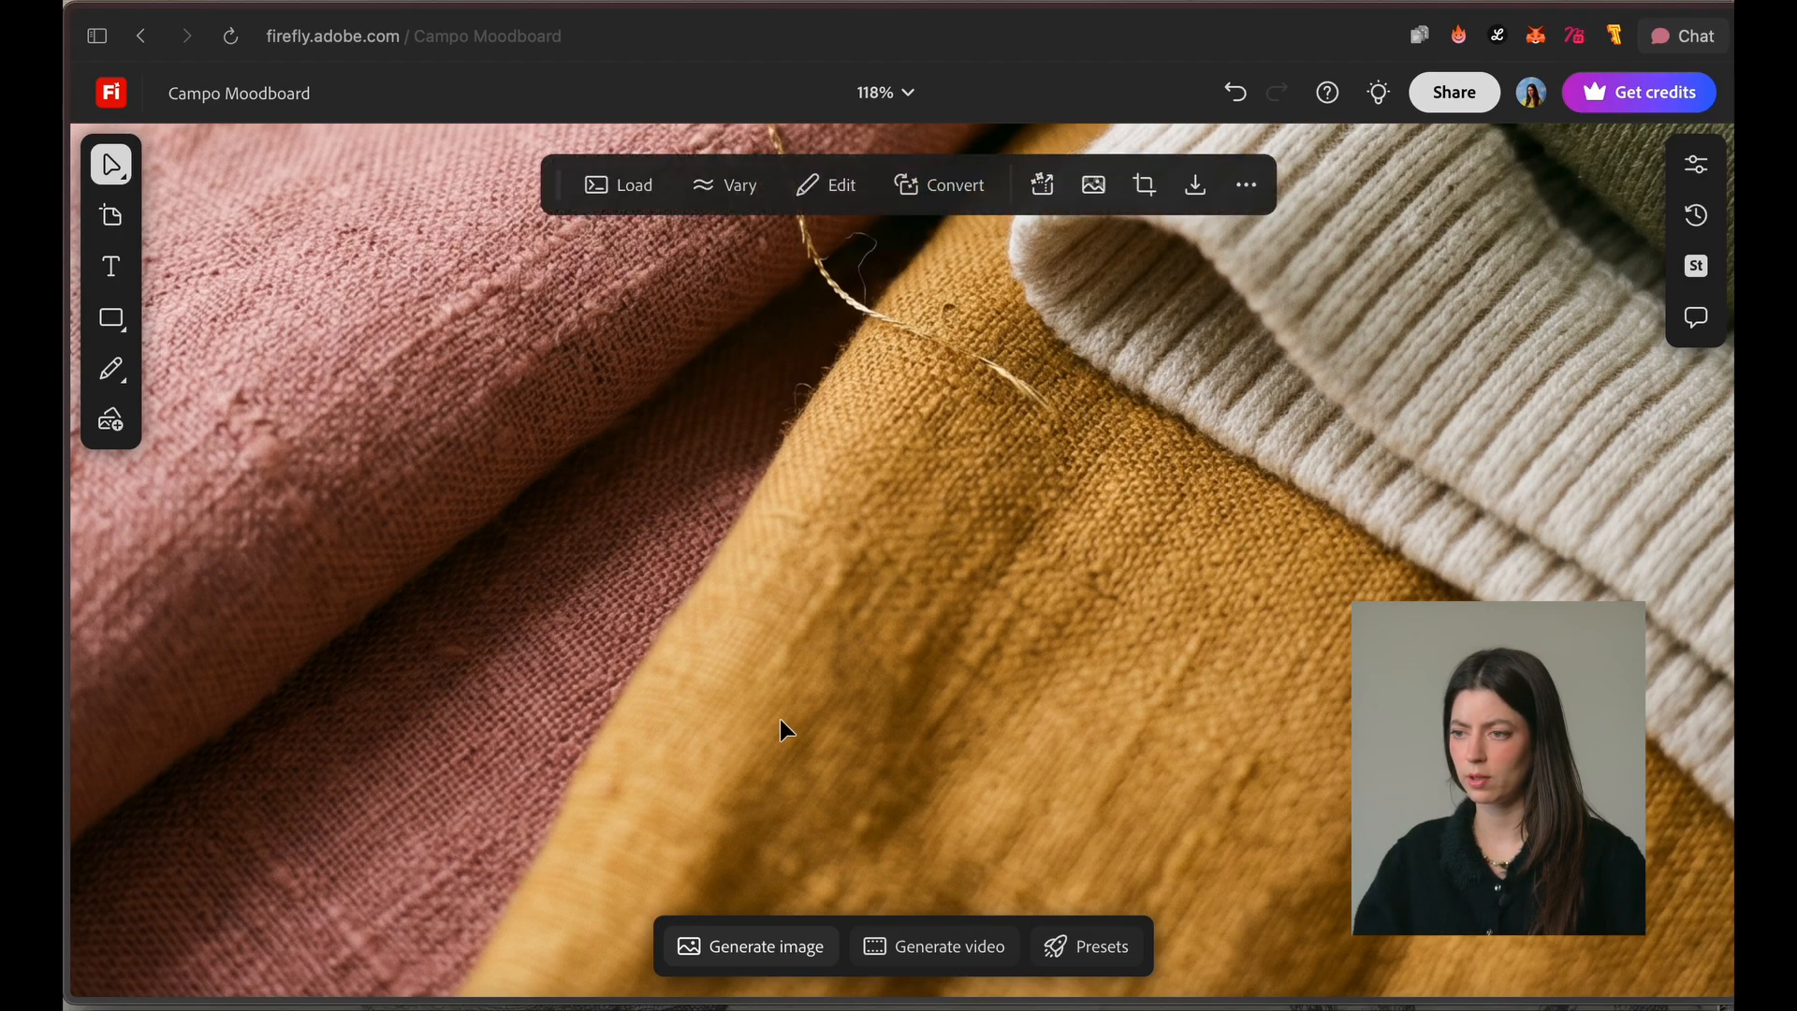
Step: Examine the weave, folds and loose thread of the fabric close-up, both zoomed in and as a whole image
scroll(782, 714, down, 2)
click(735, 581)
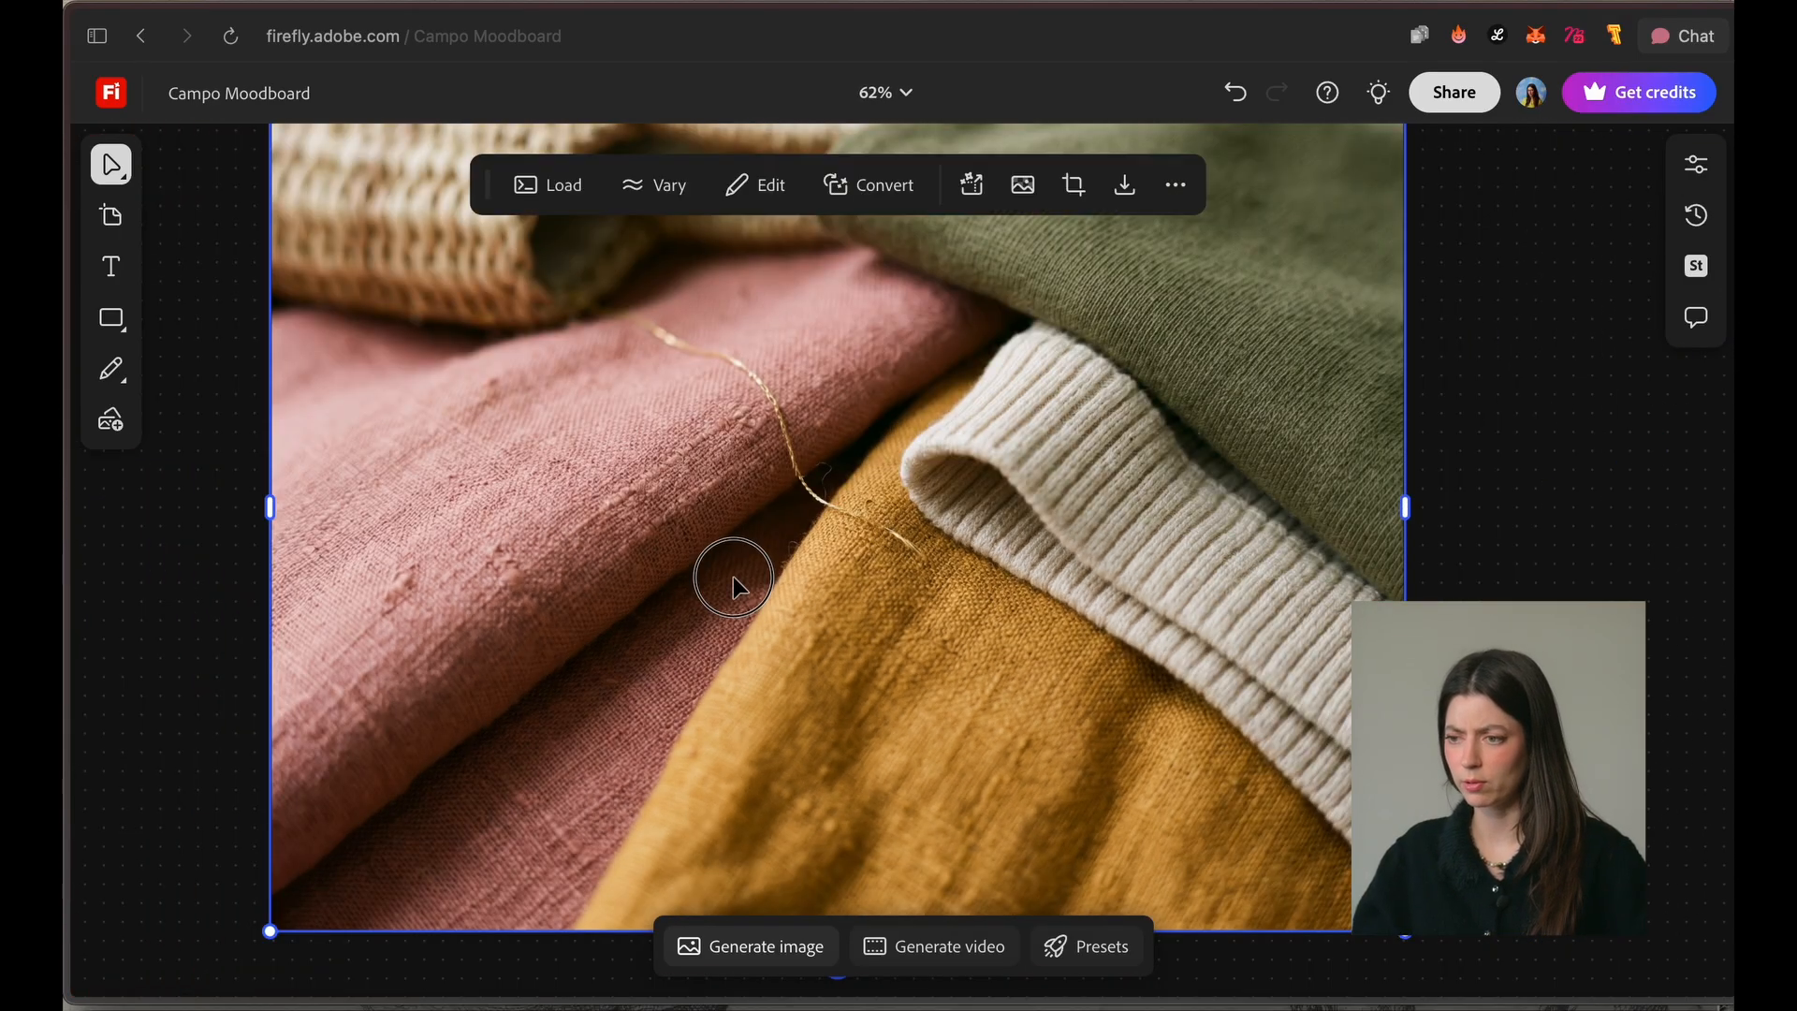
scroll(1063, 368, up, 3)
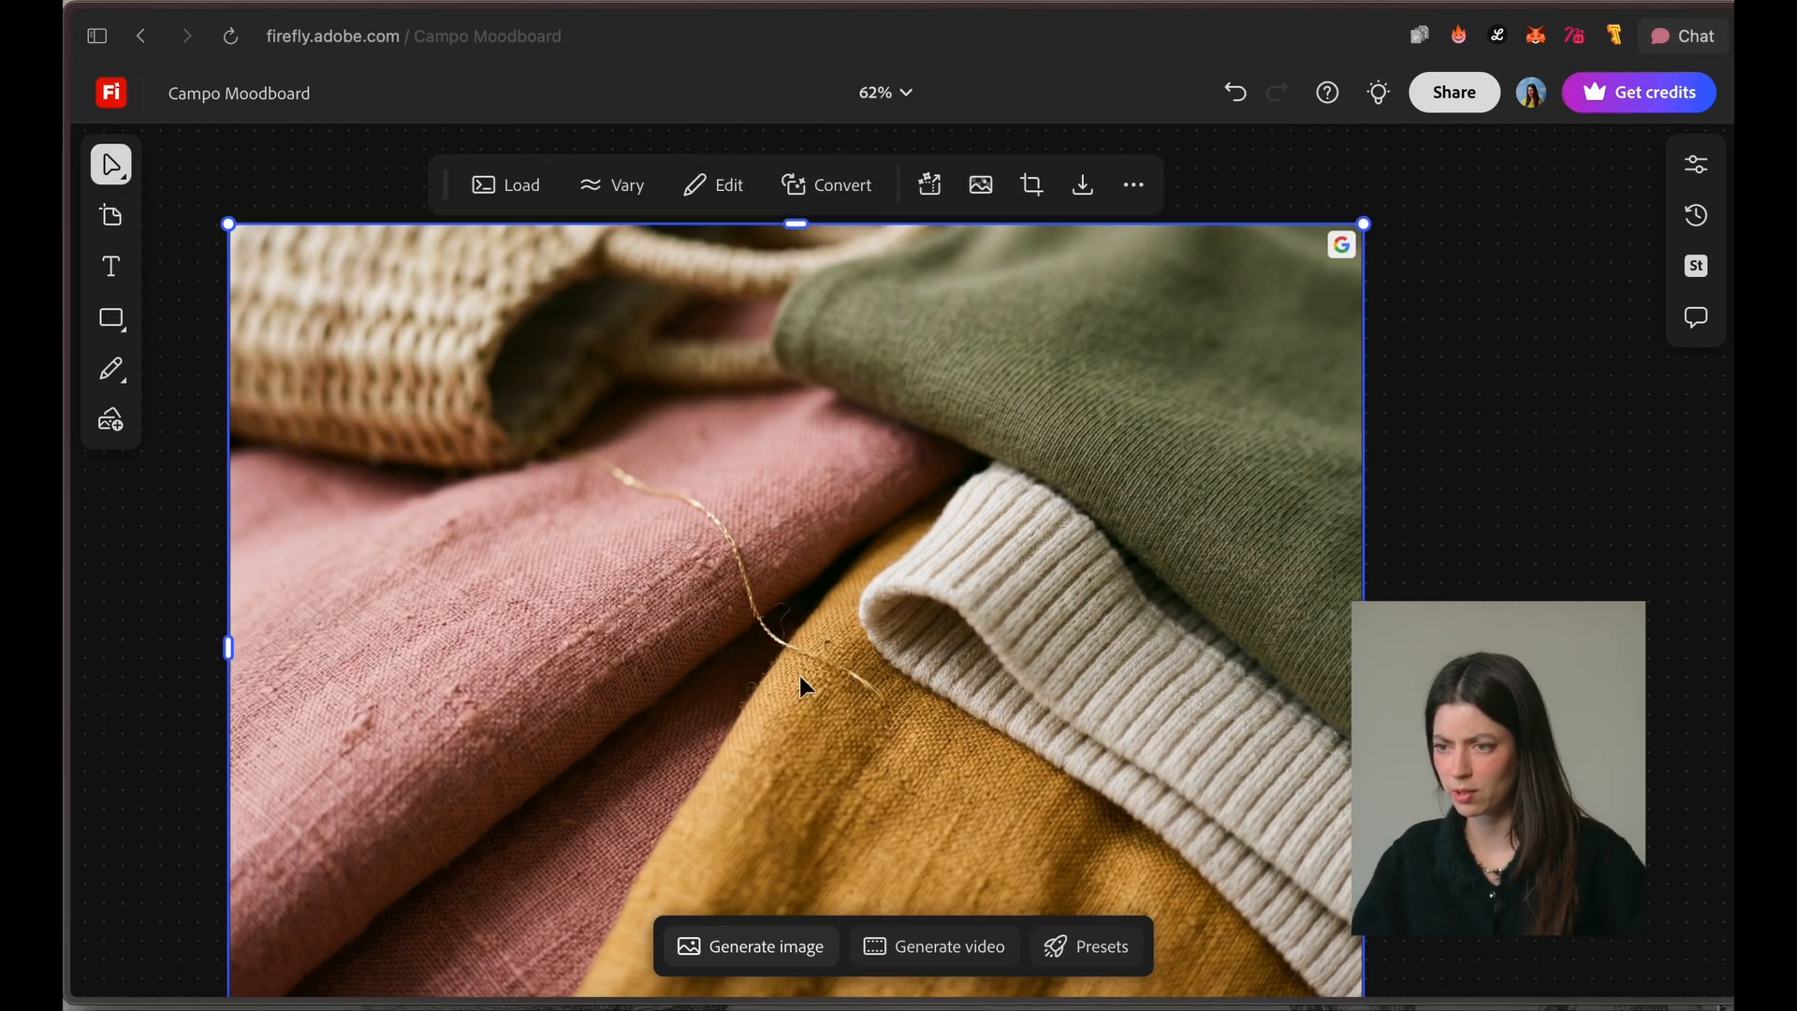
scroll(603, 524, down, 5)
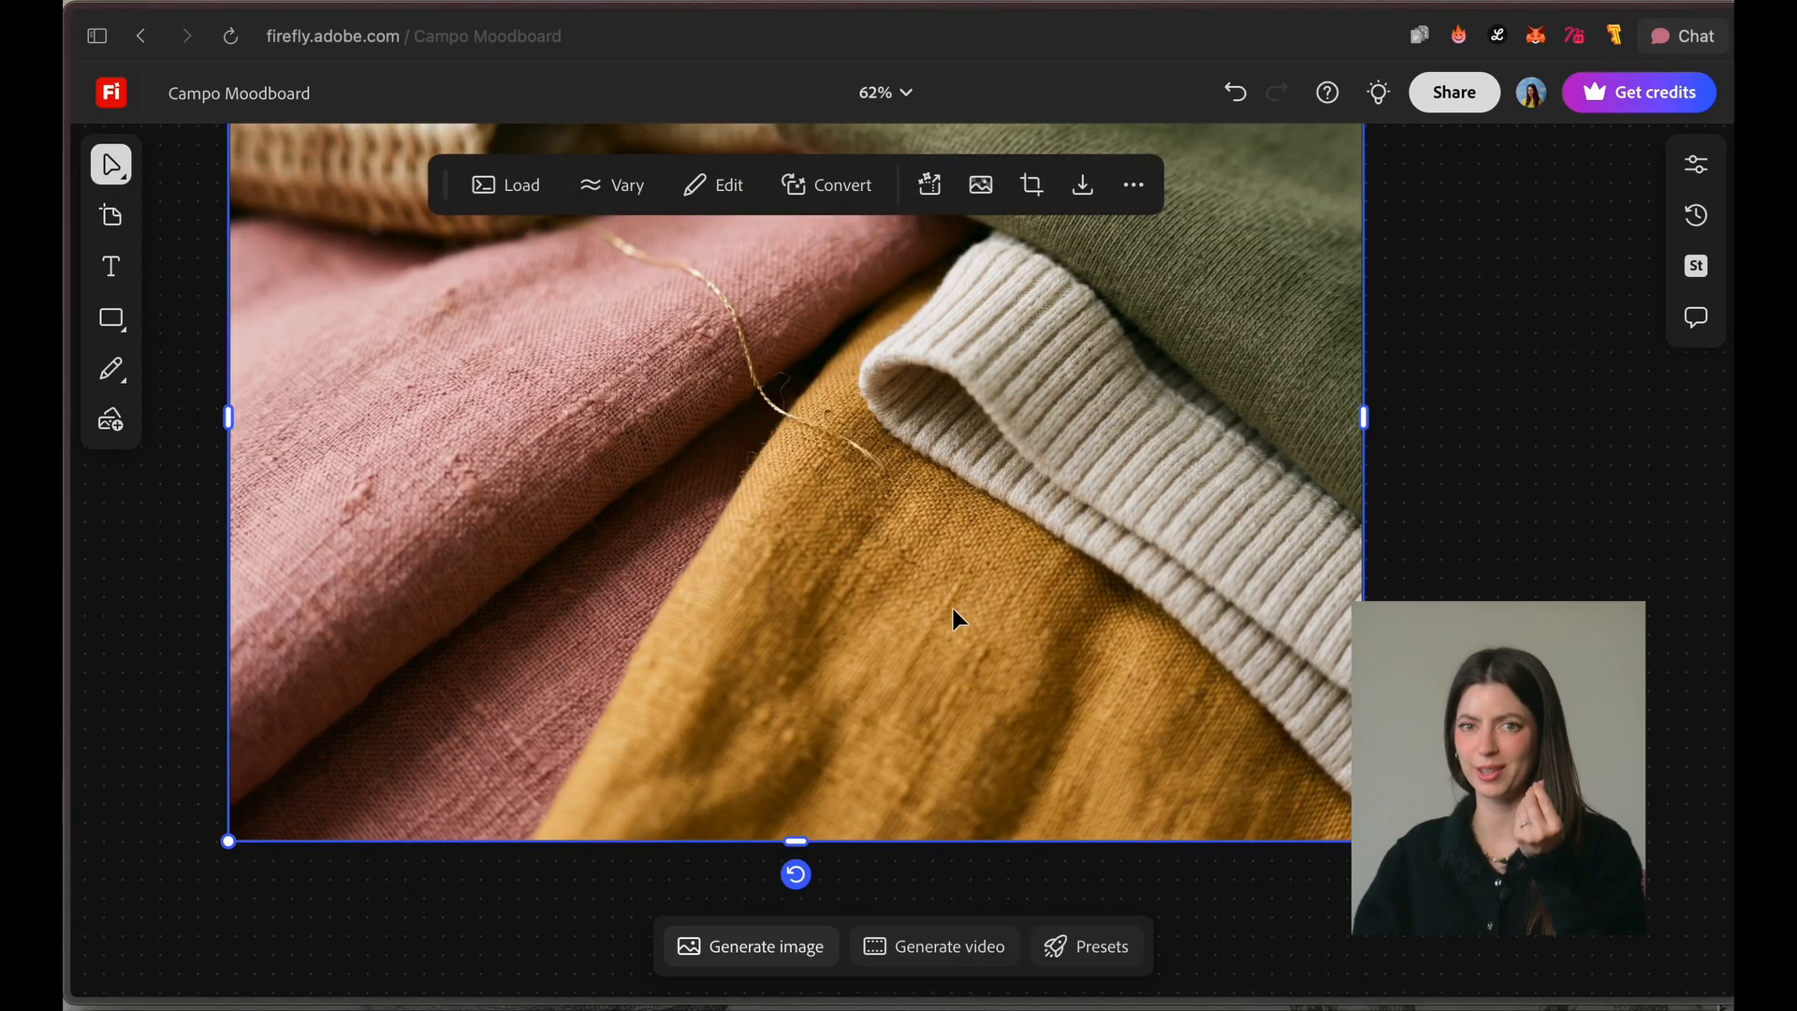
scroll(1006, 775, down, 5)
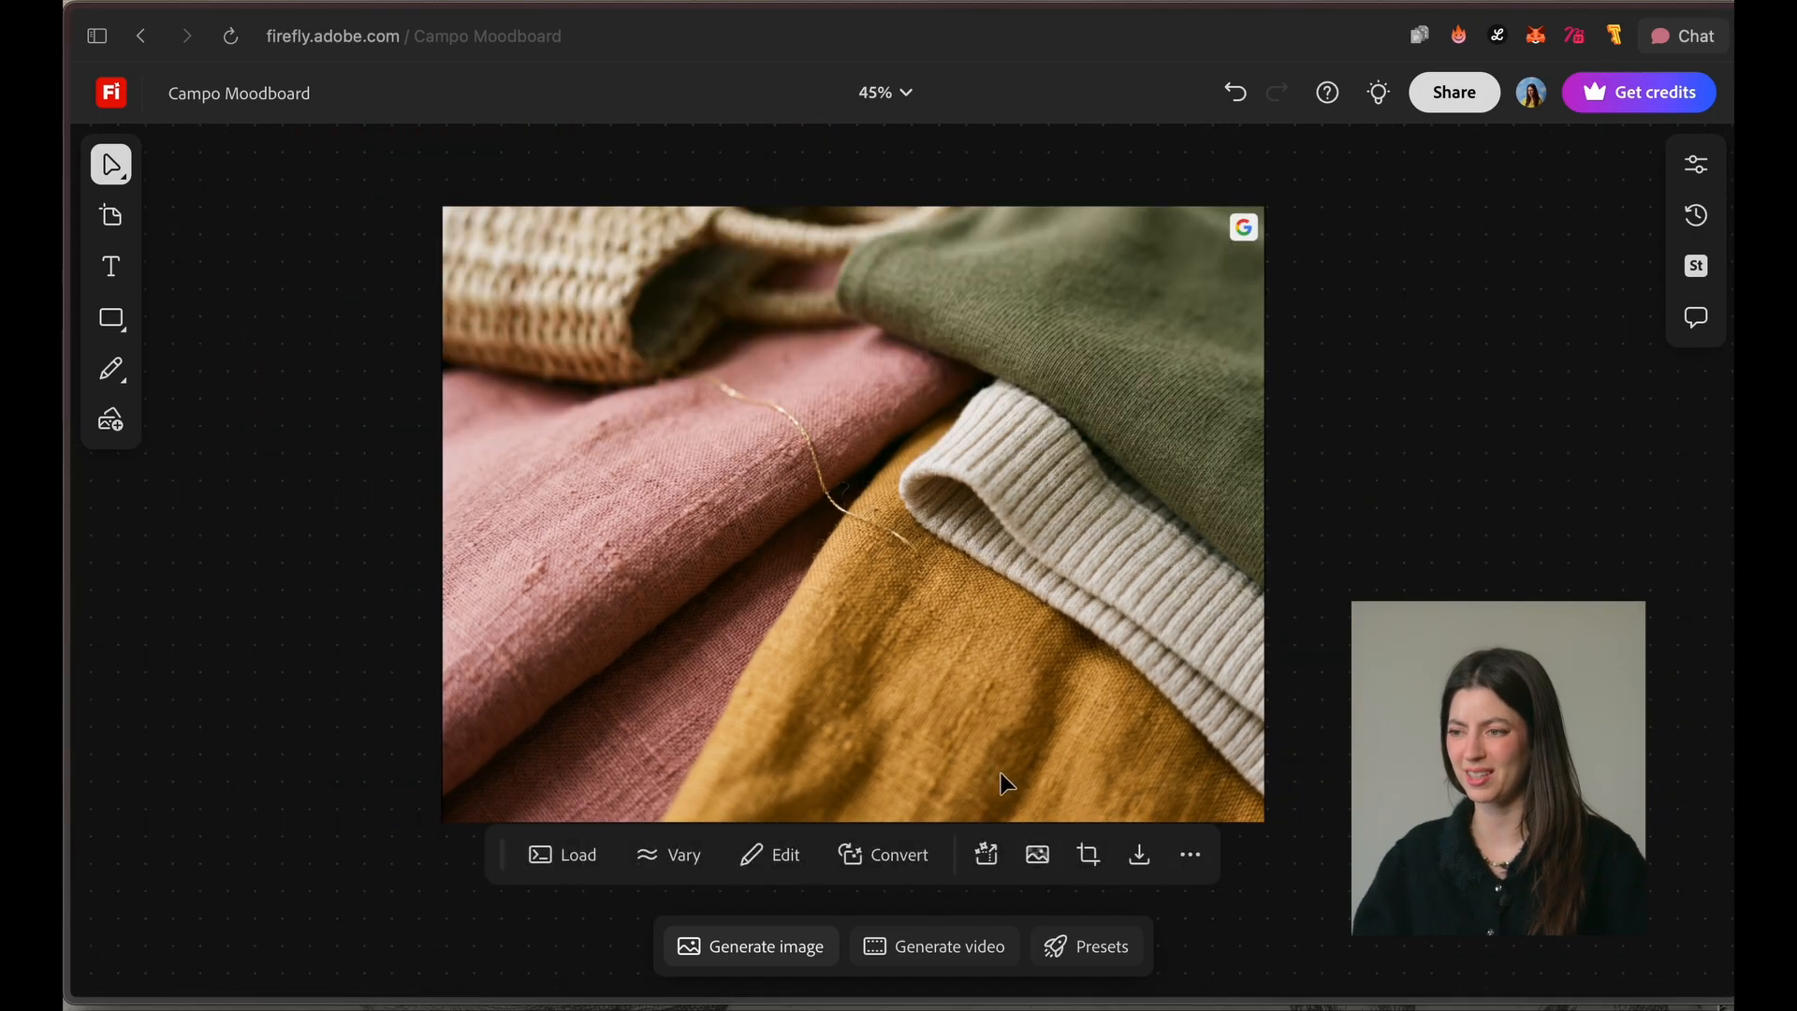
Step: Place another copy of the fabric close-up from the recent generations on the canvas and delete it
click(749, 953)
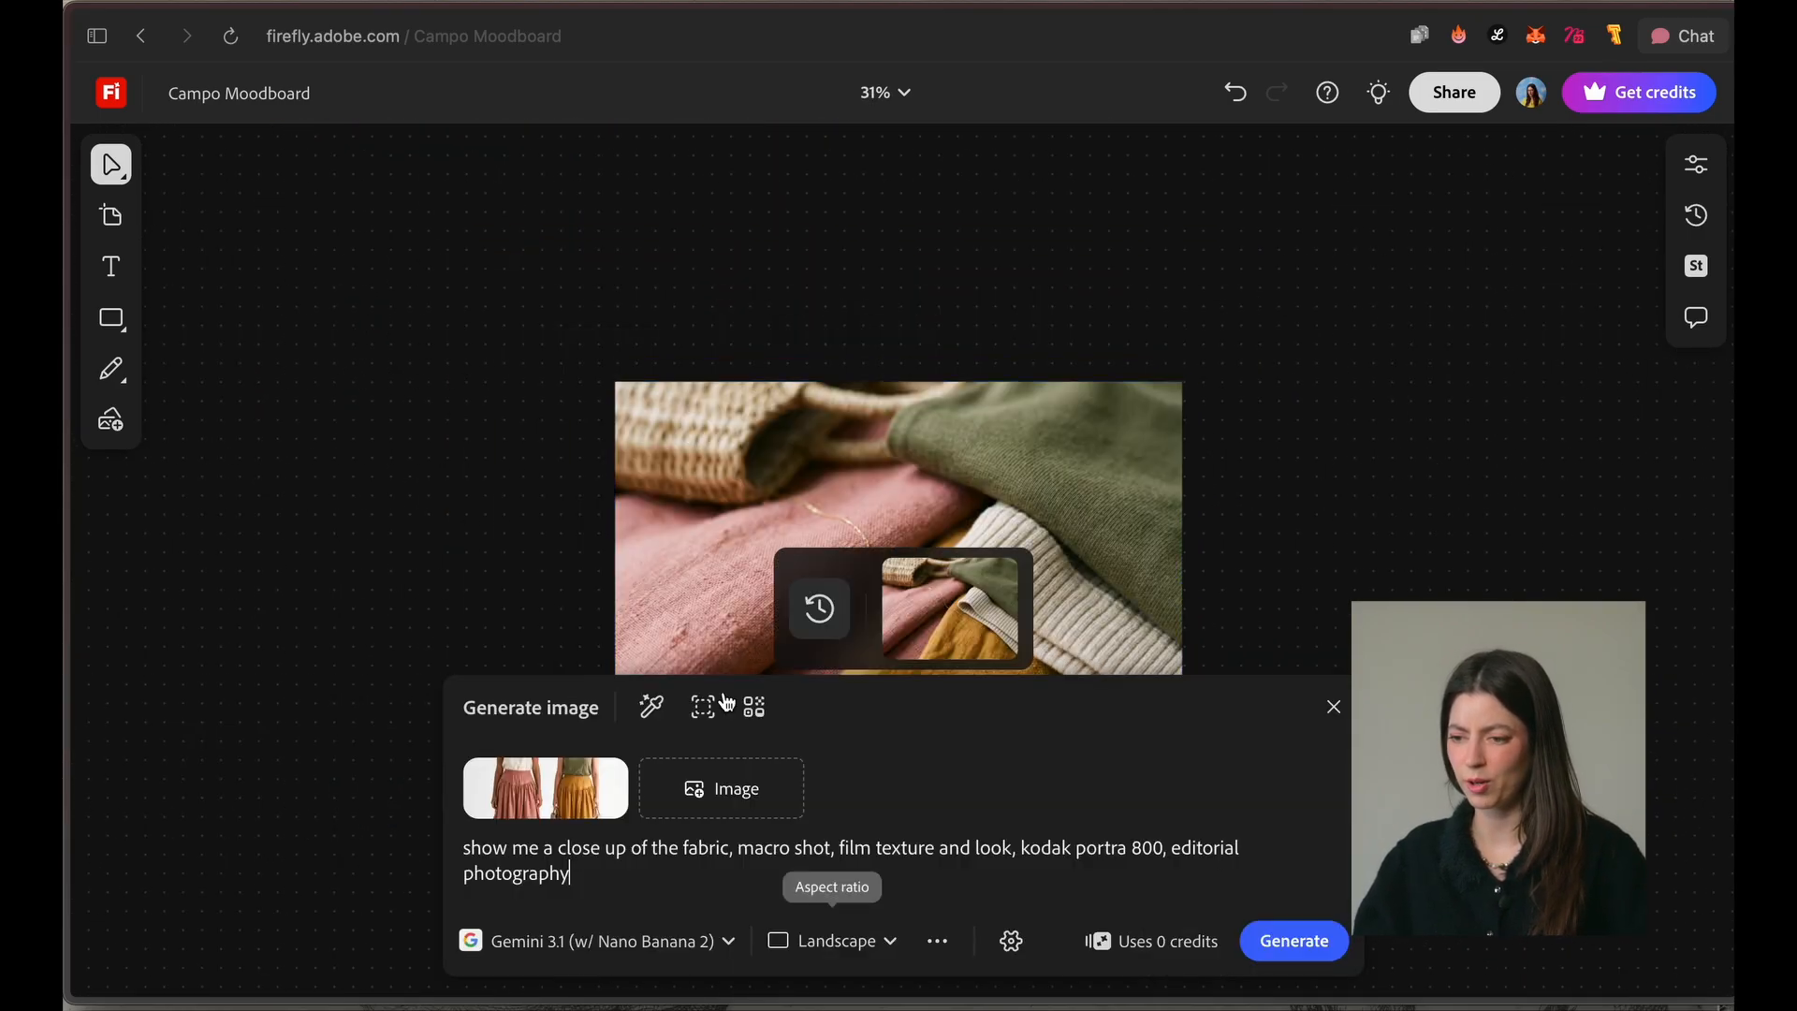
mouse_move(936, 609)
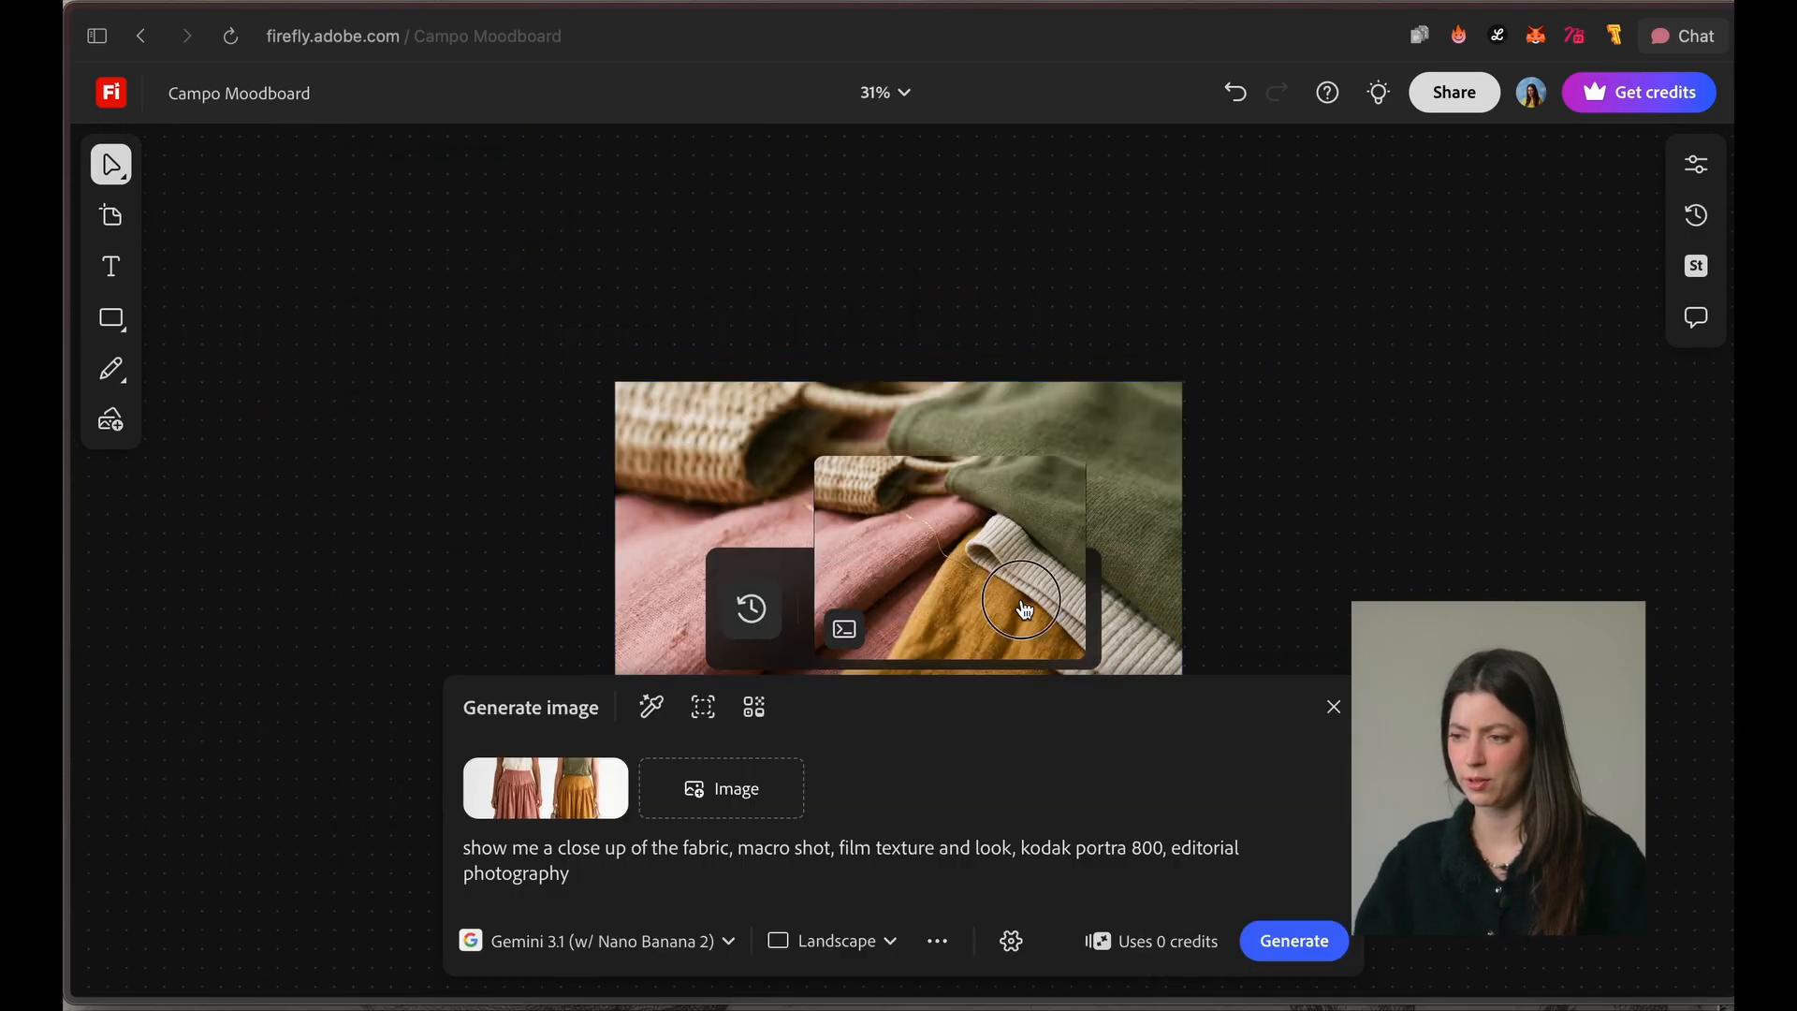
click(1024, 610)
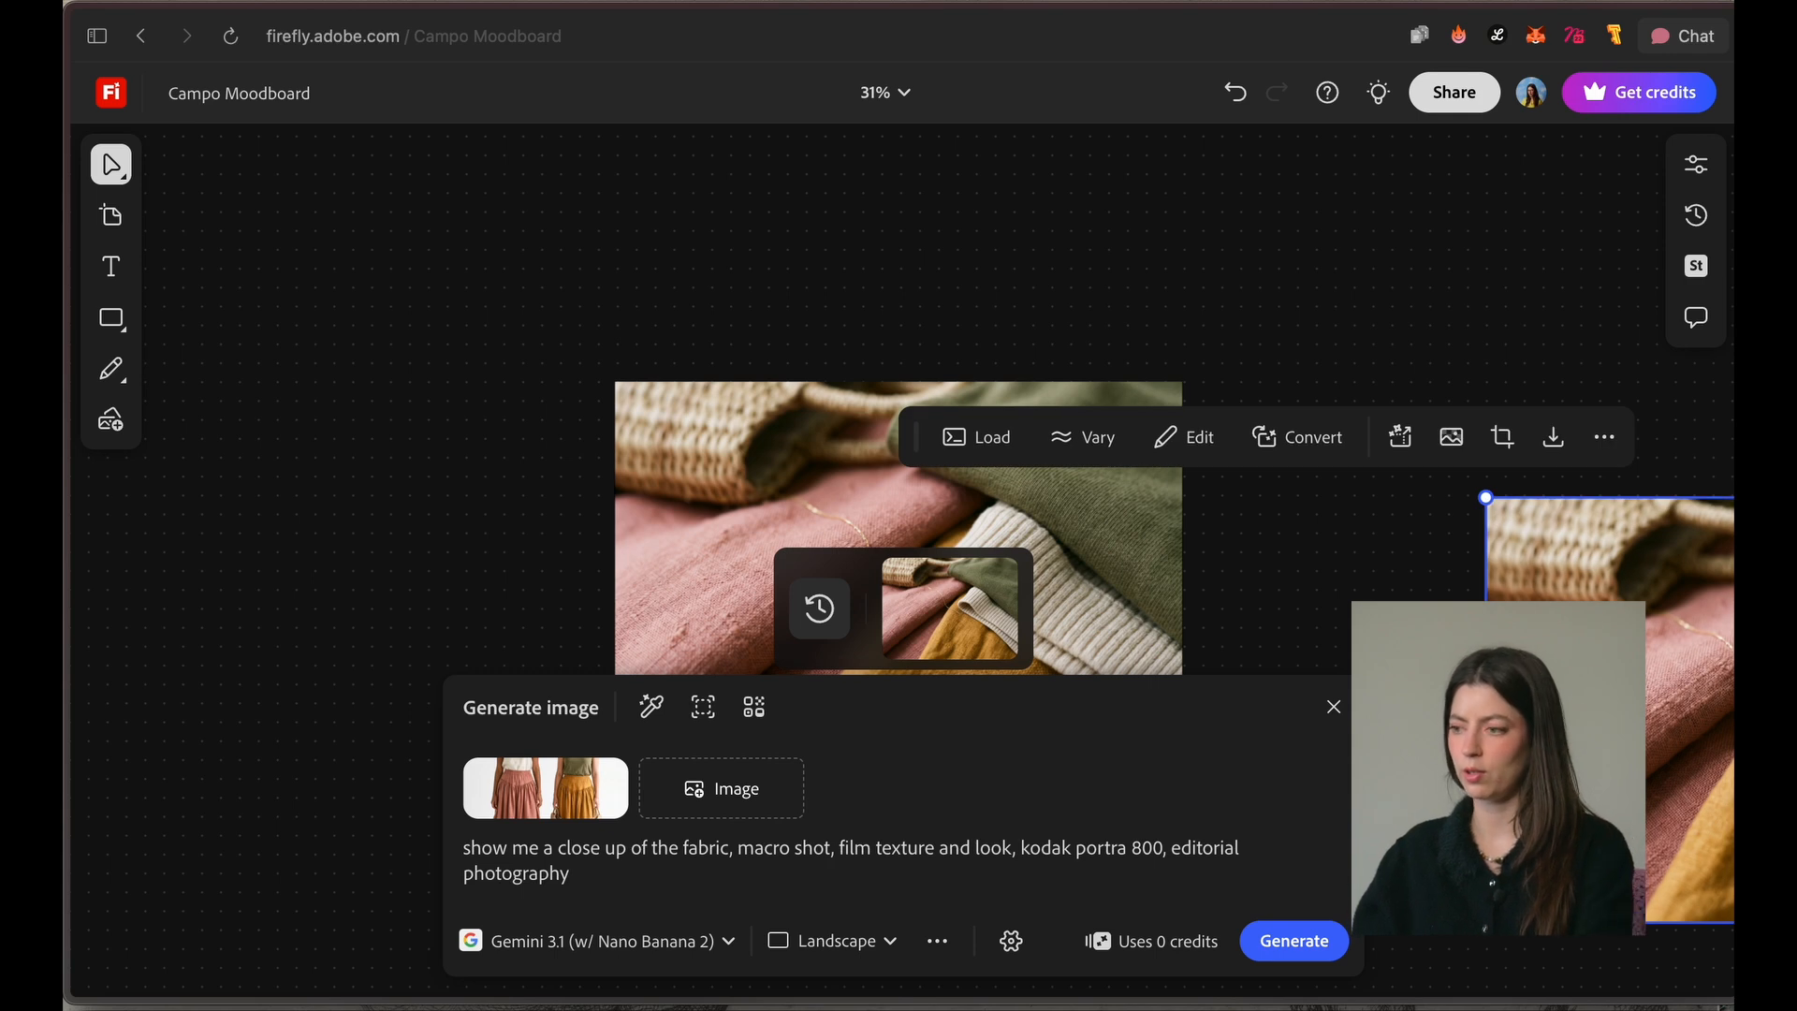
key(Delete)
drag(1444, 584, 1432, 389)
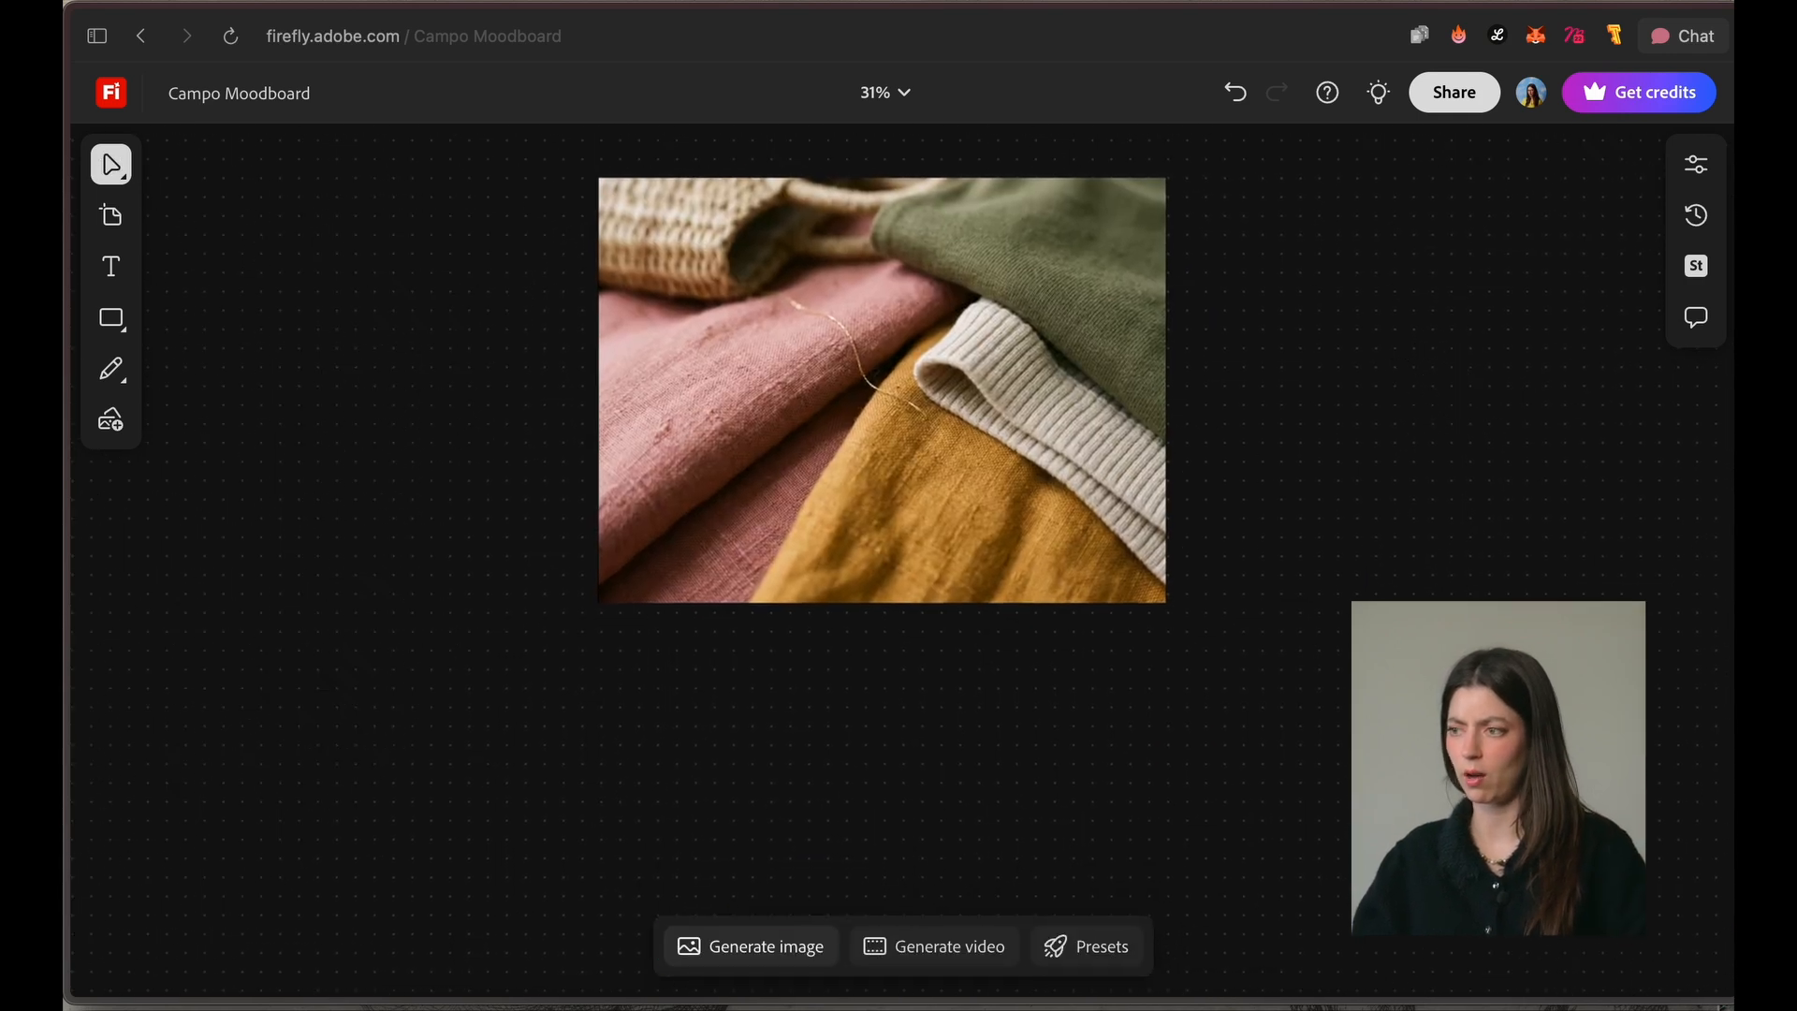
Step: Browse the Scenes, Subjects and Lighting effects for a new image generation and apply Direct sunlight
click(1696, 216)
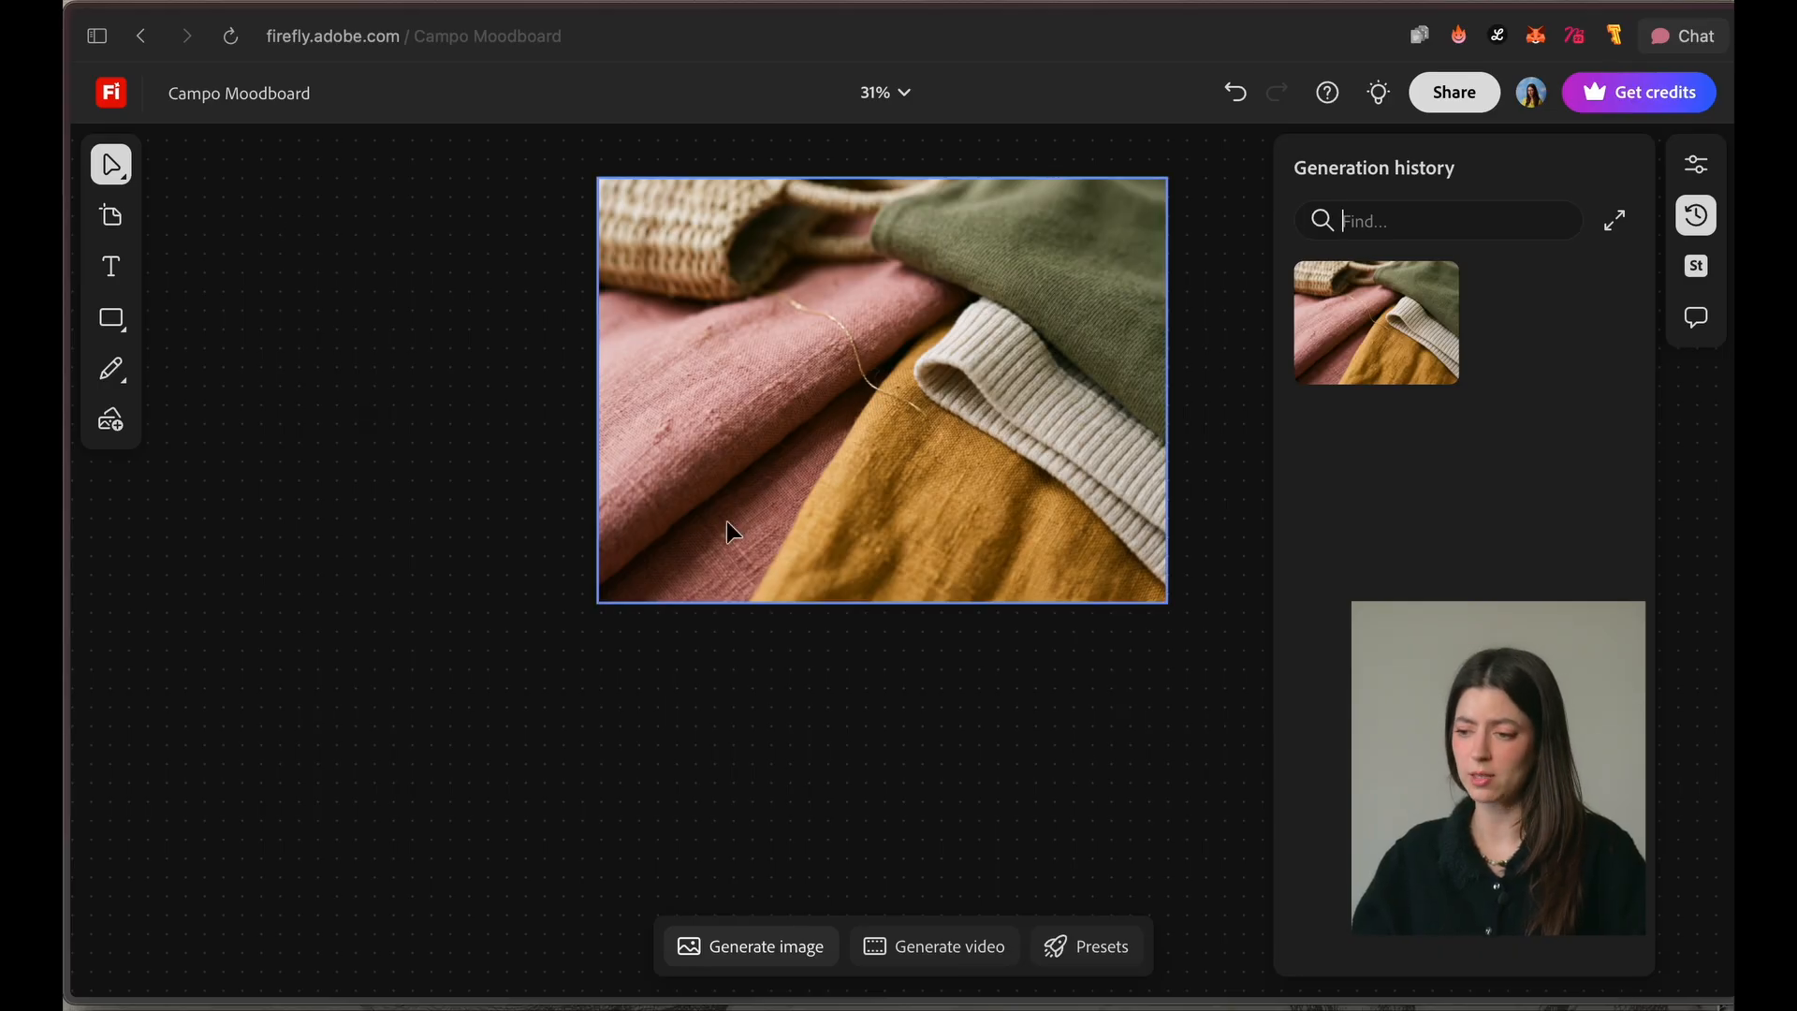
click(751, 946)
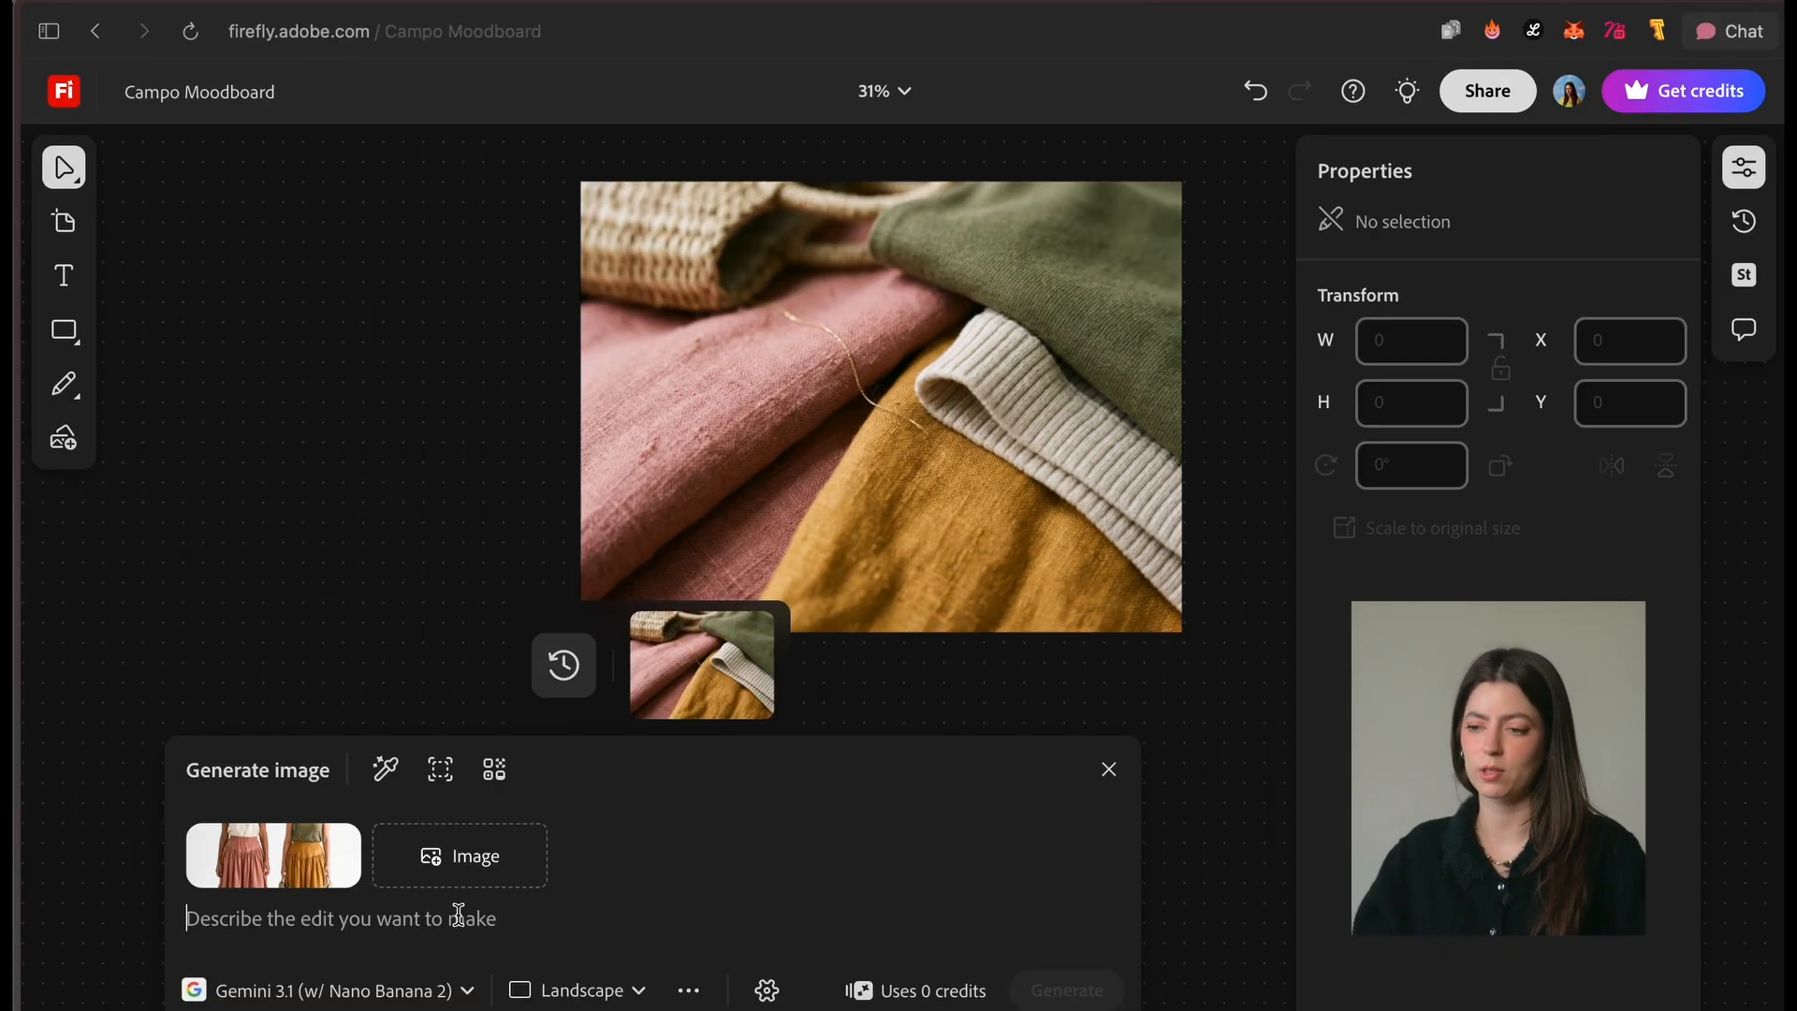
click(493, 769)
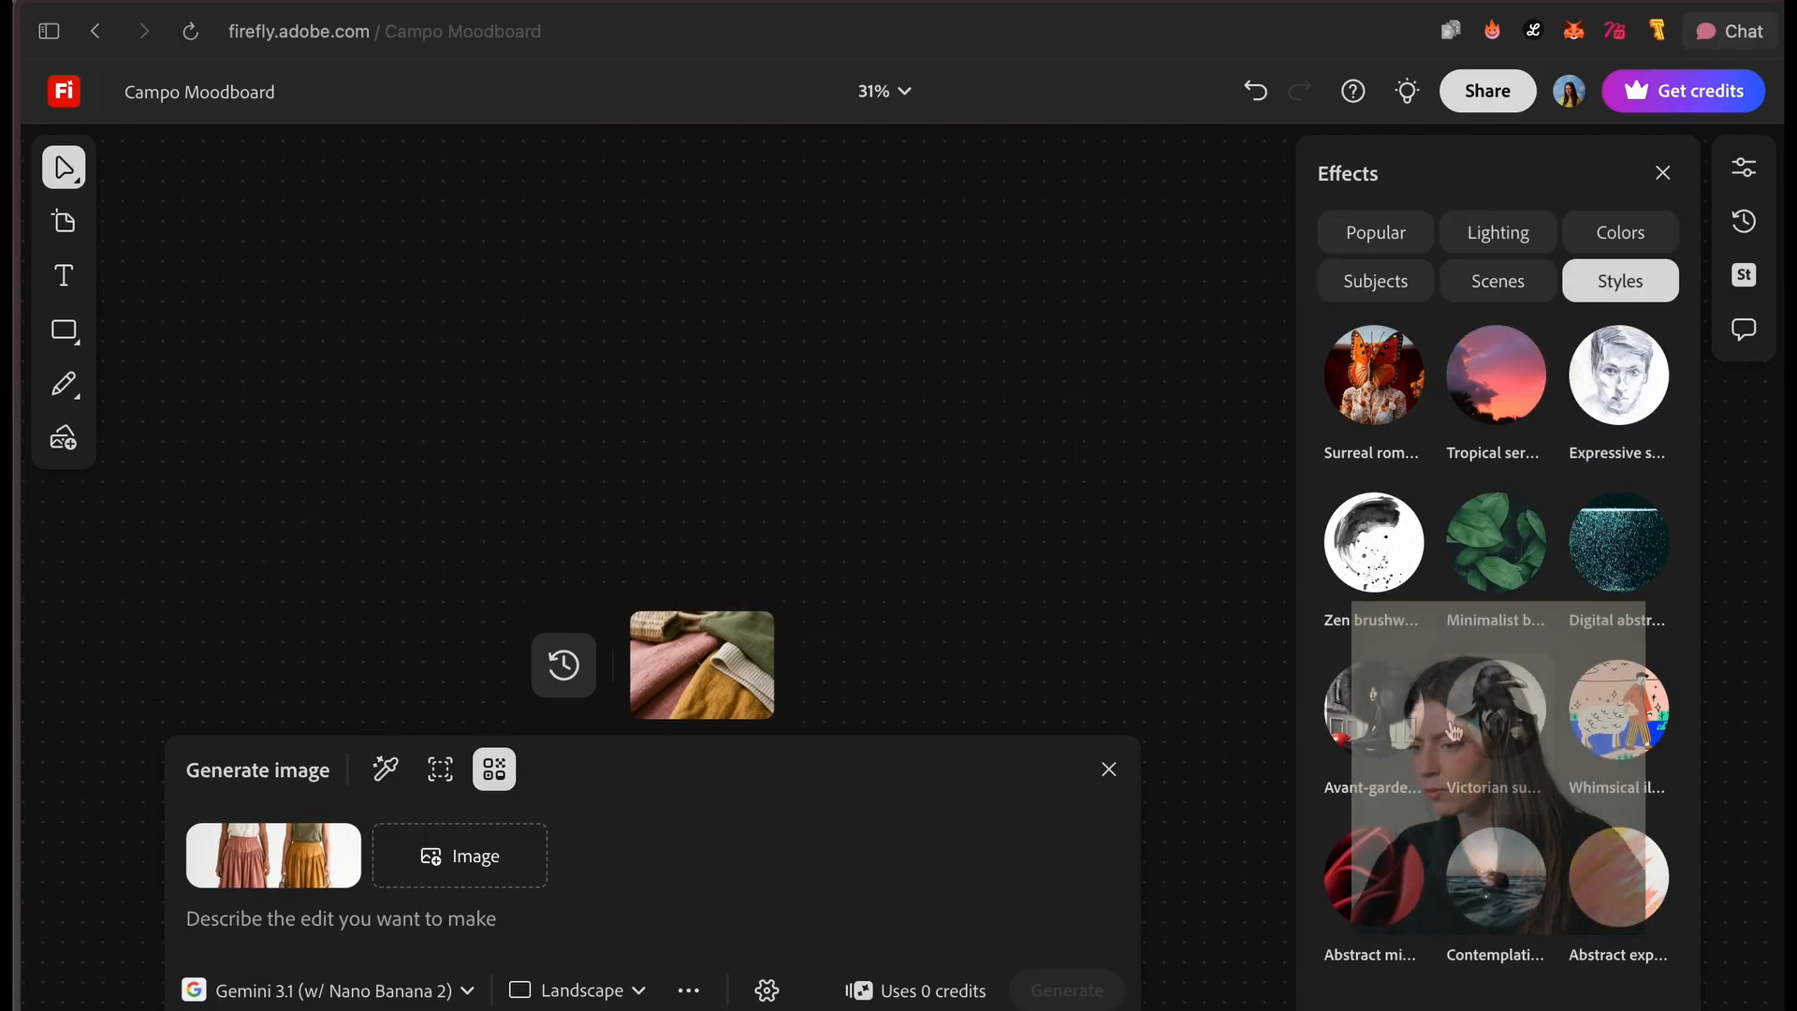
click(1512, 292)
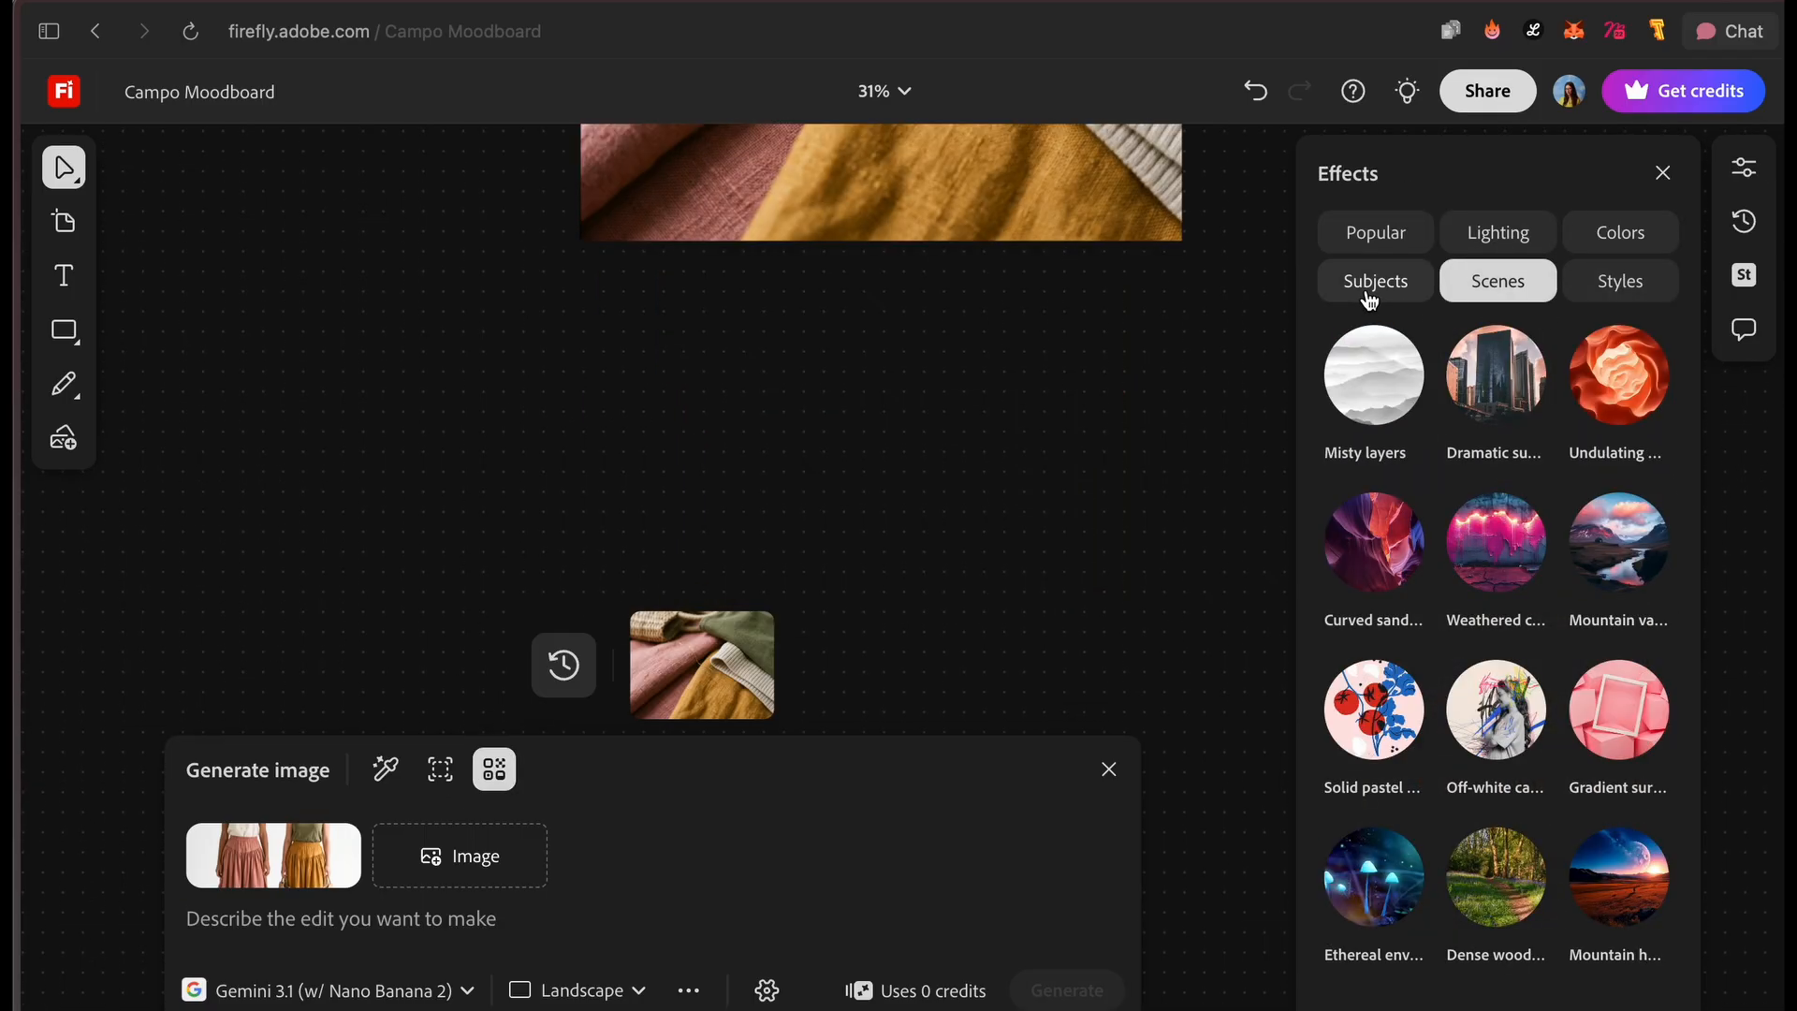
click(1369, 298)
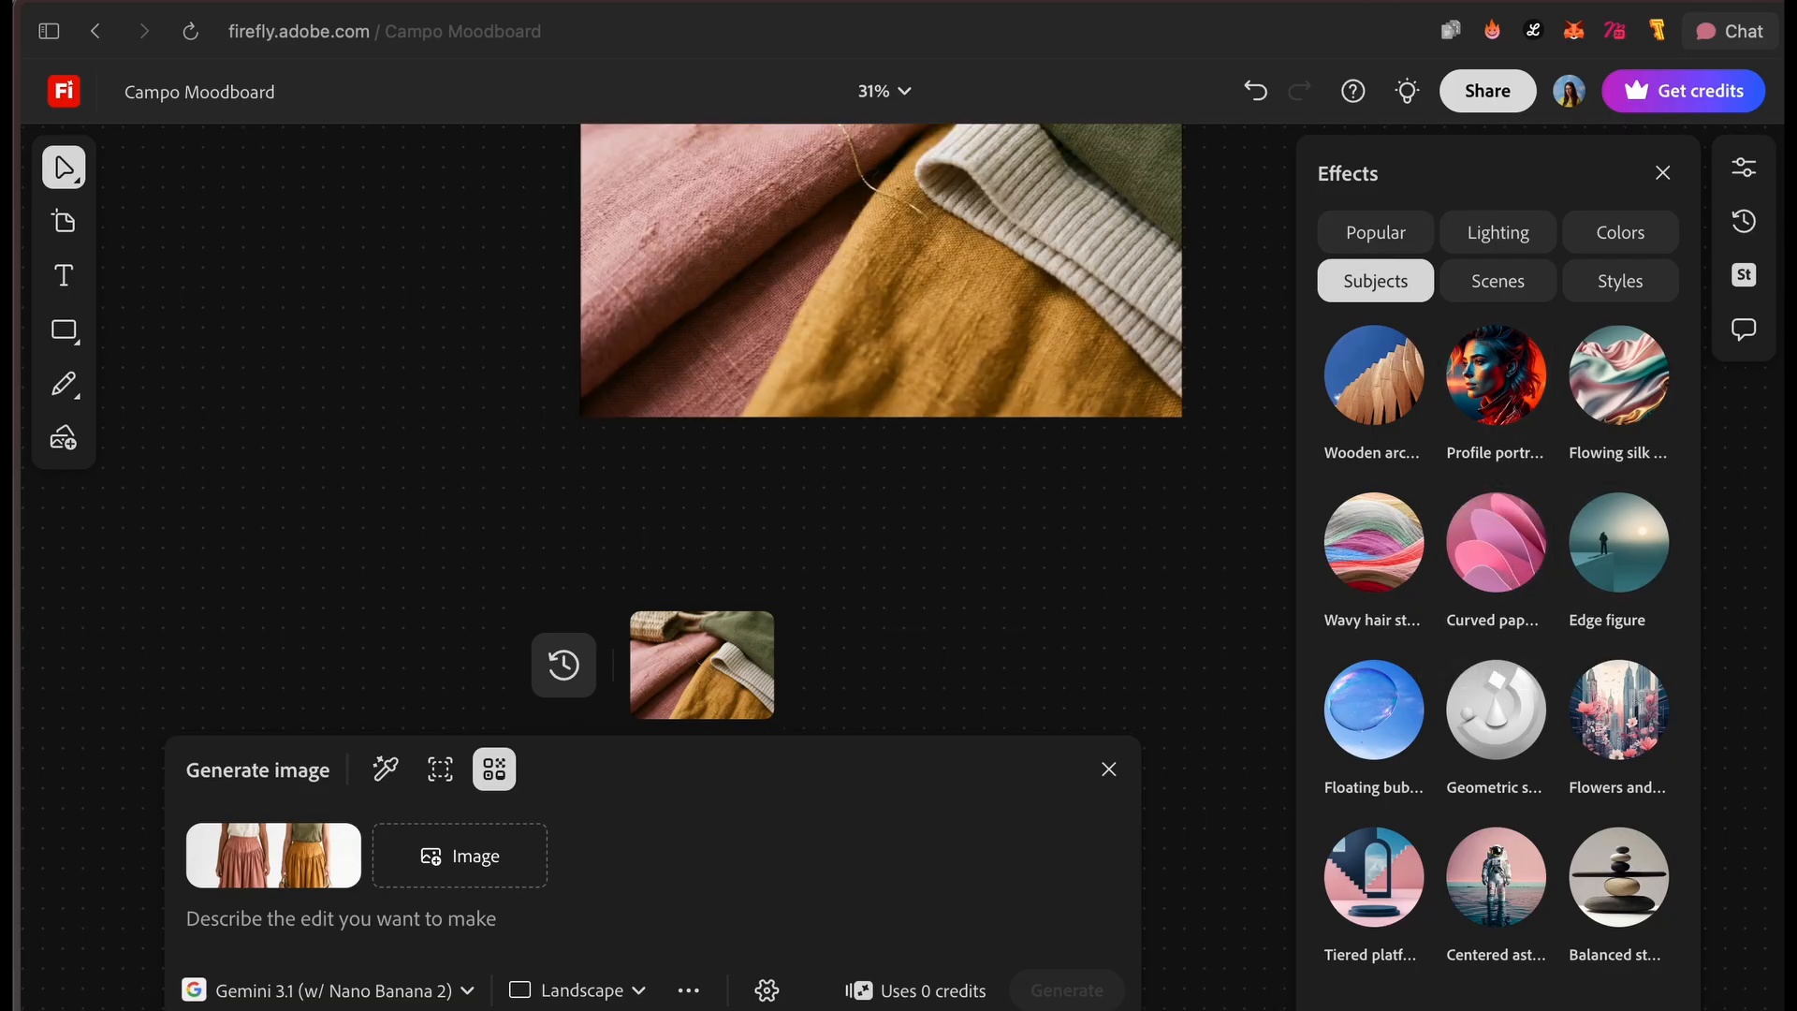
click(1495, 232)
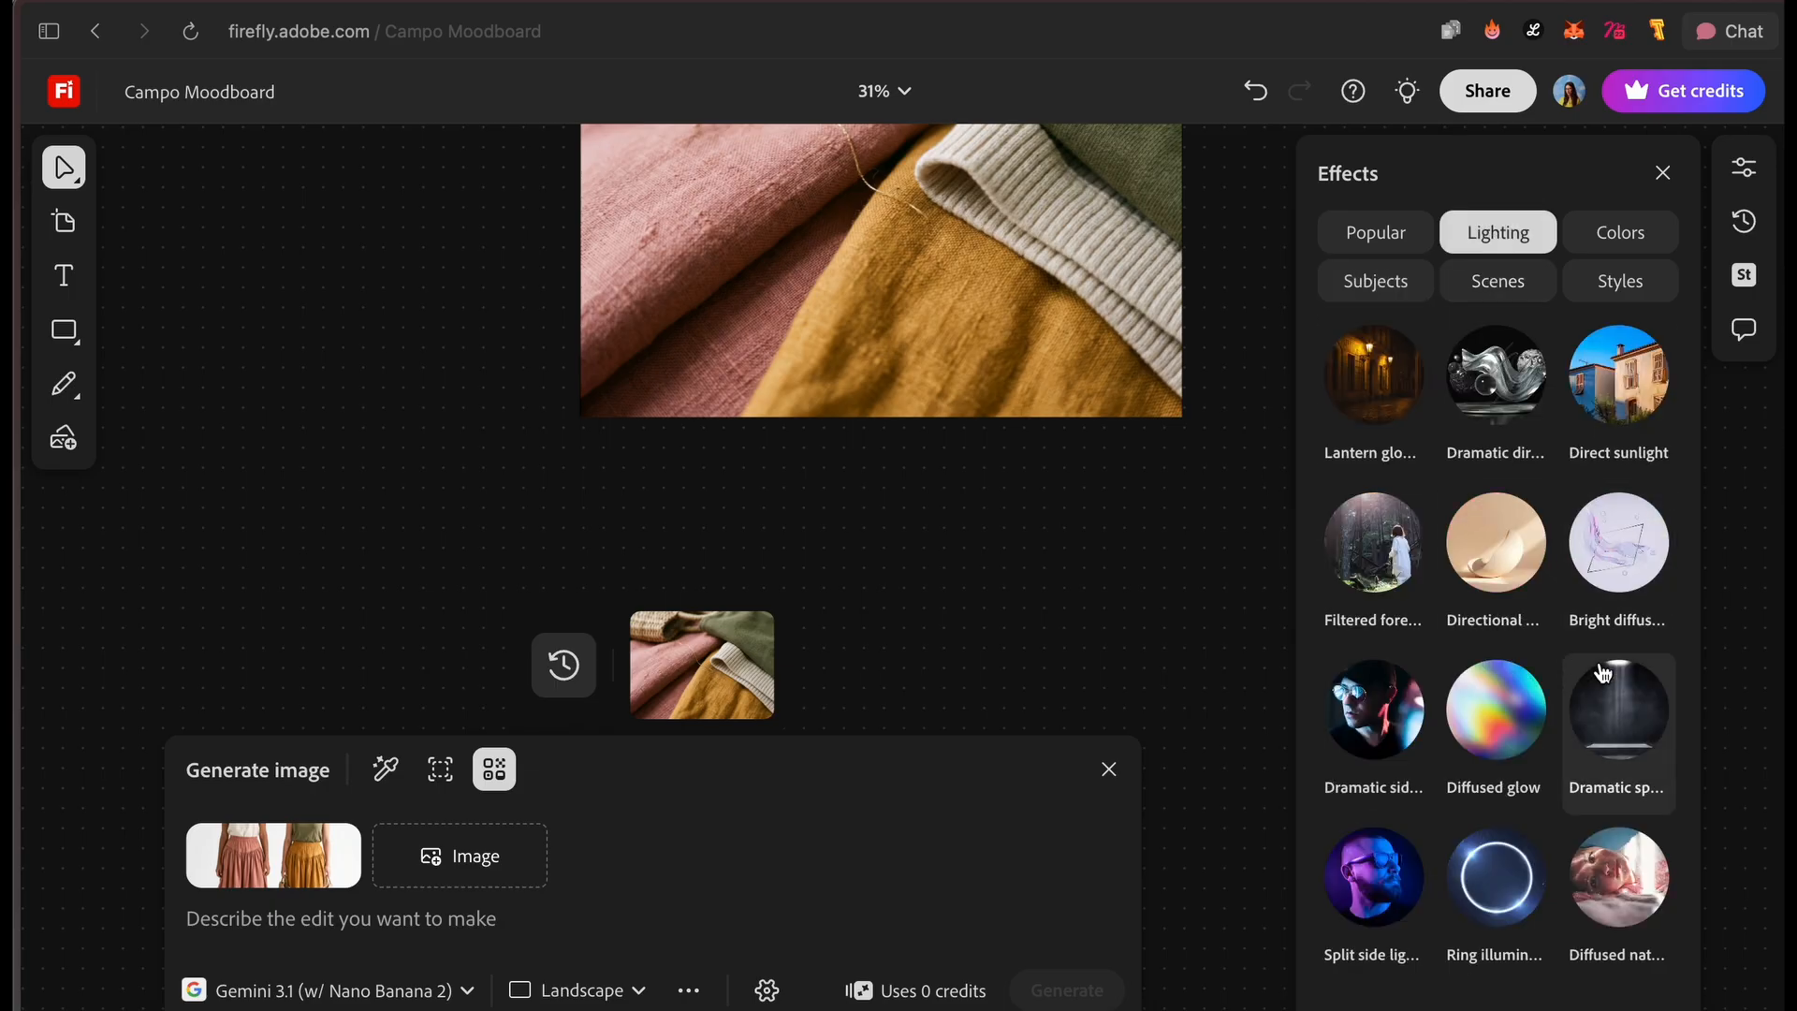
click(1636, 392)
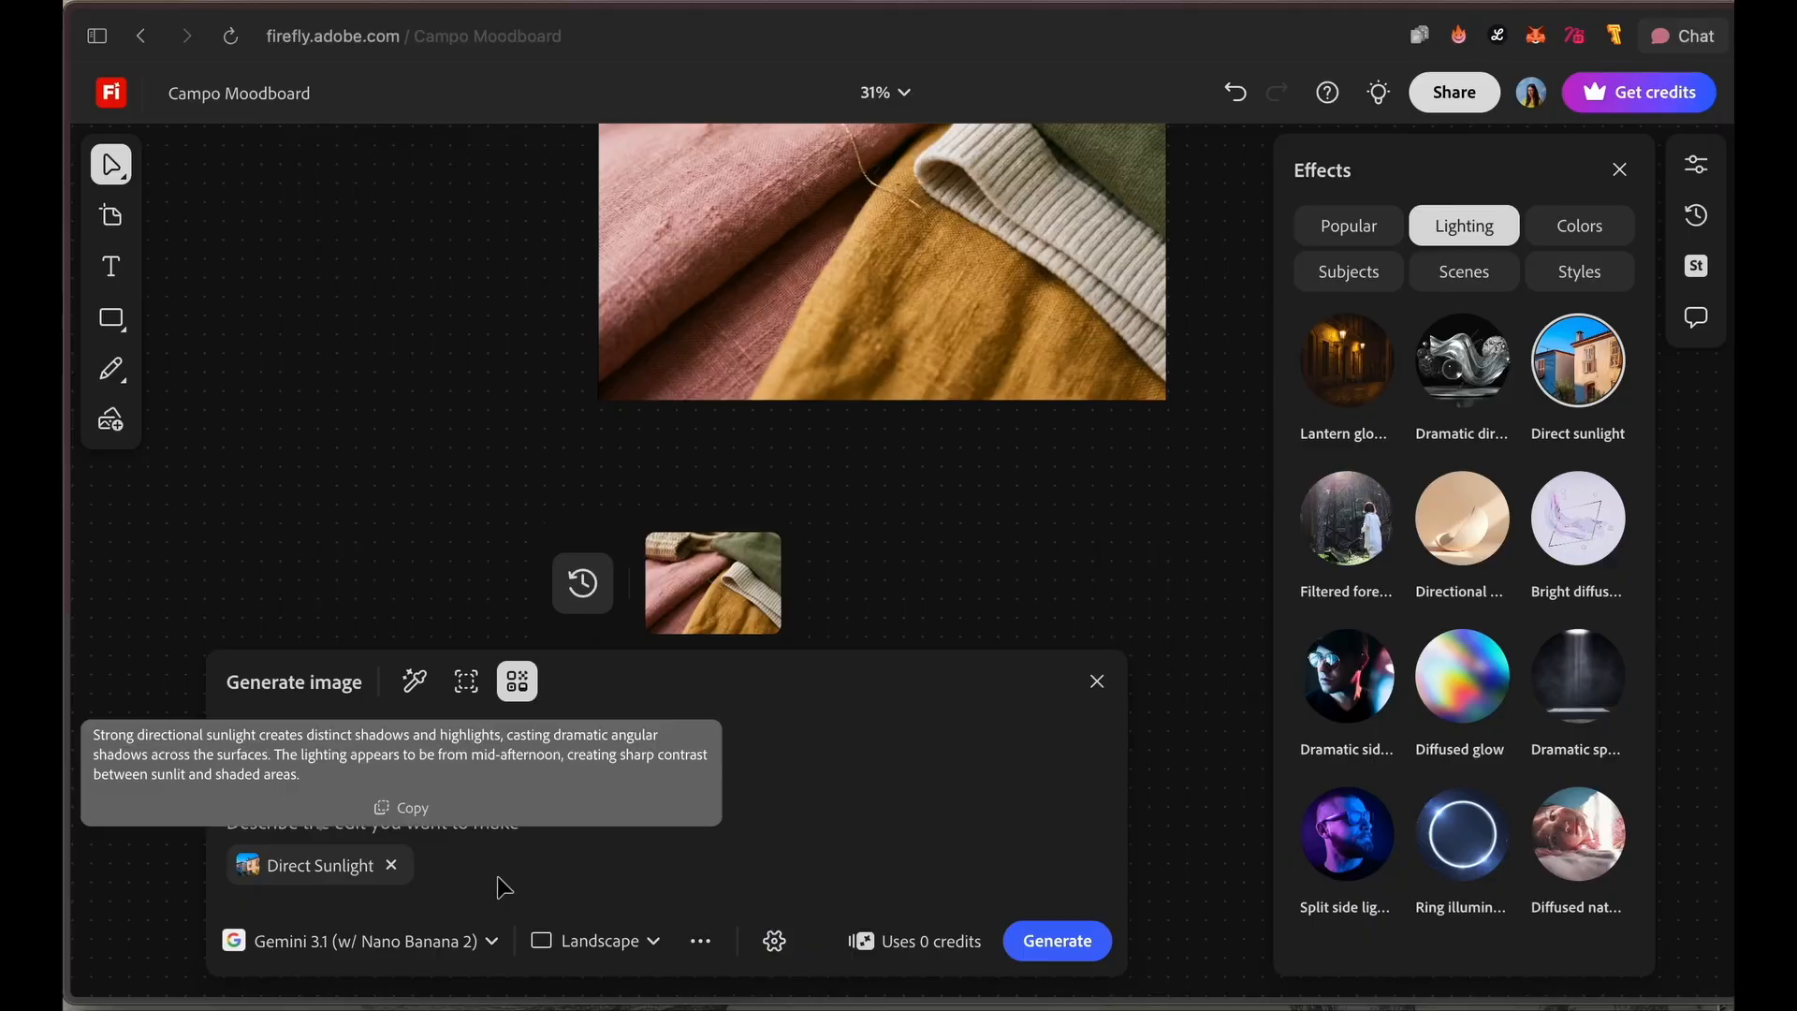
Step: Generate an image from "a woman takes a sunbath in an open field, contemplation vibes and nature, film photography, 24mm lens, kodak portra 800"
text(a)
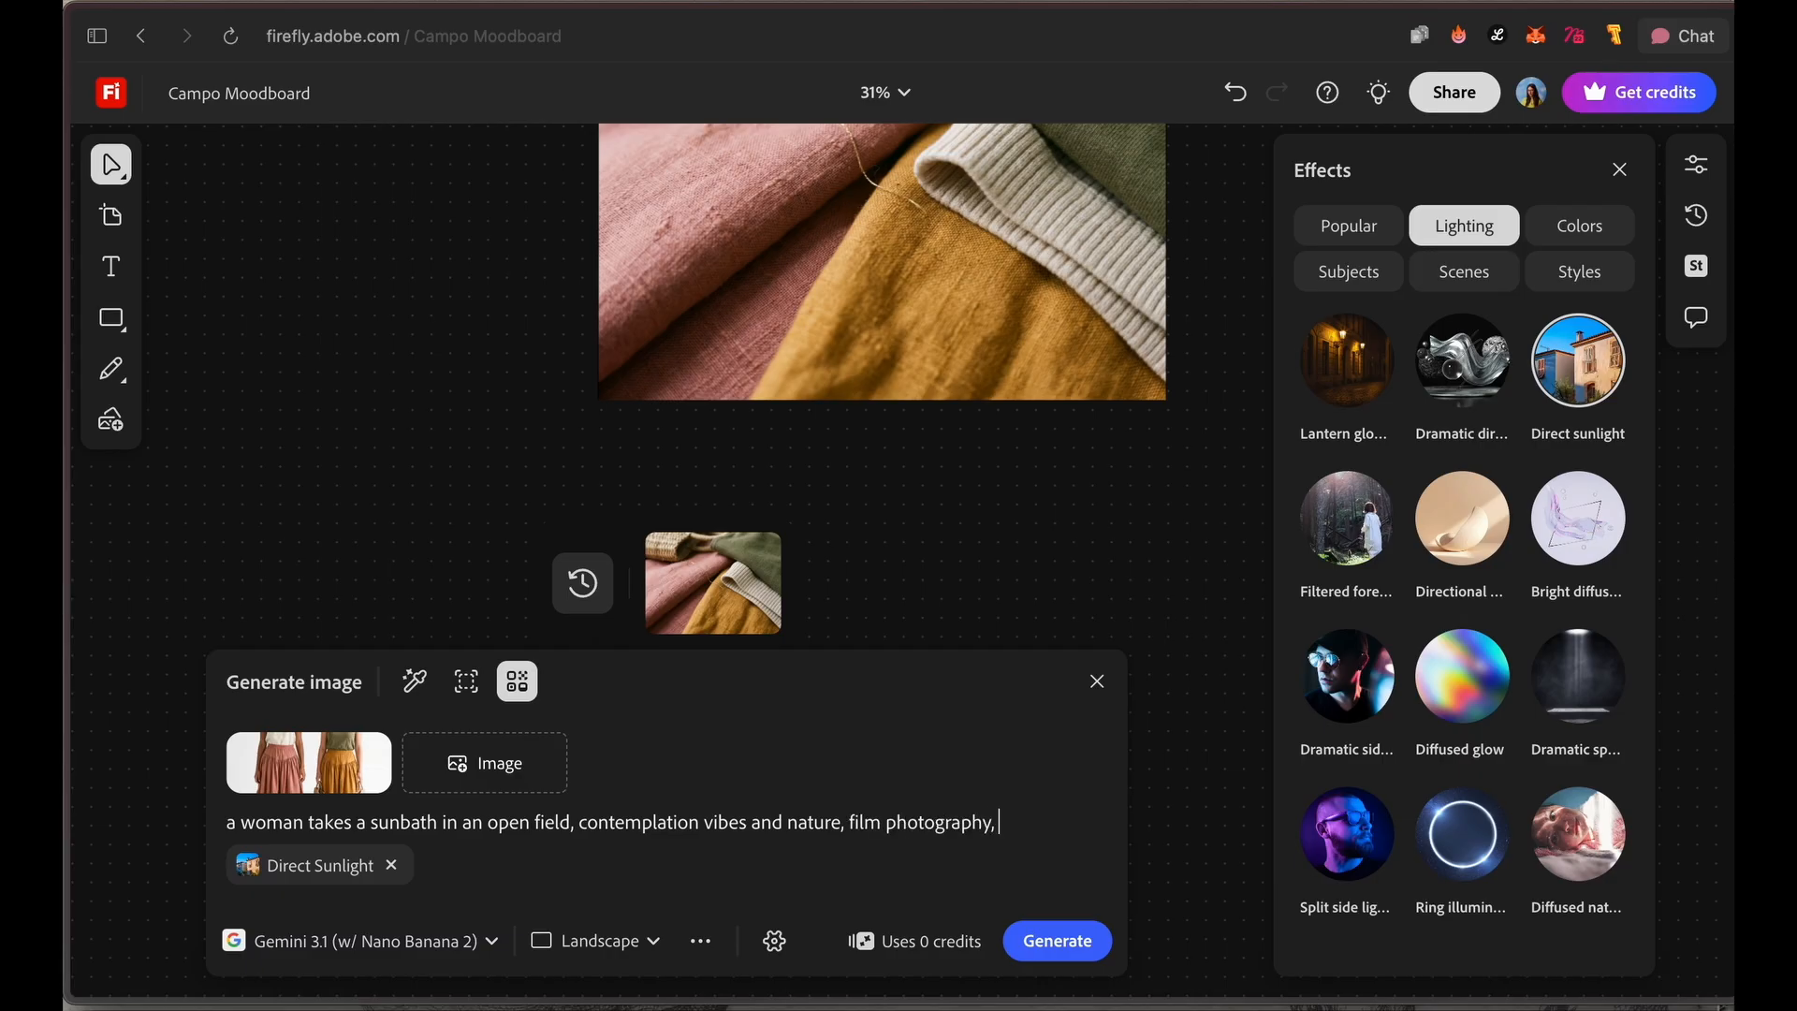
text(lens, kodak portra 800)
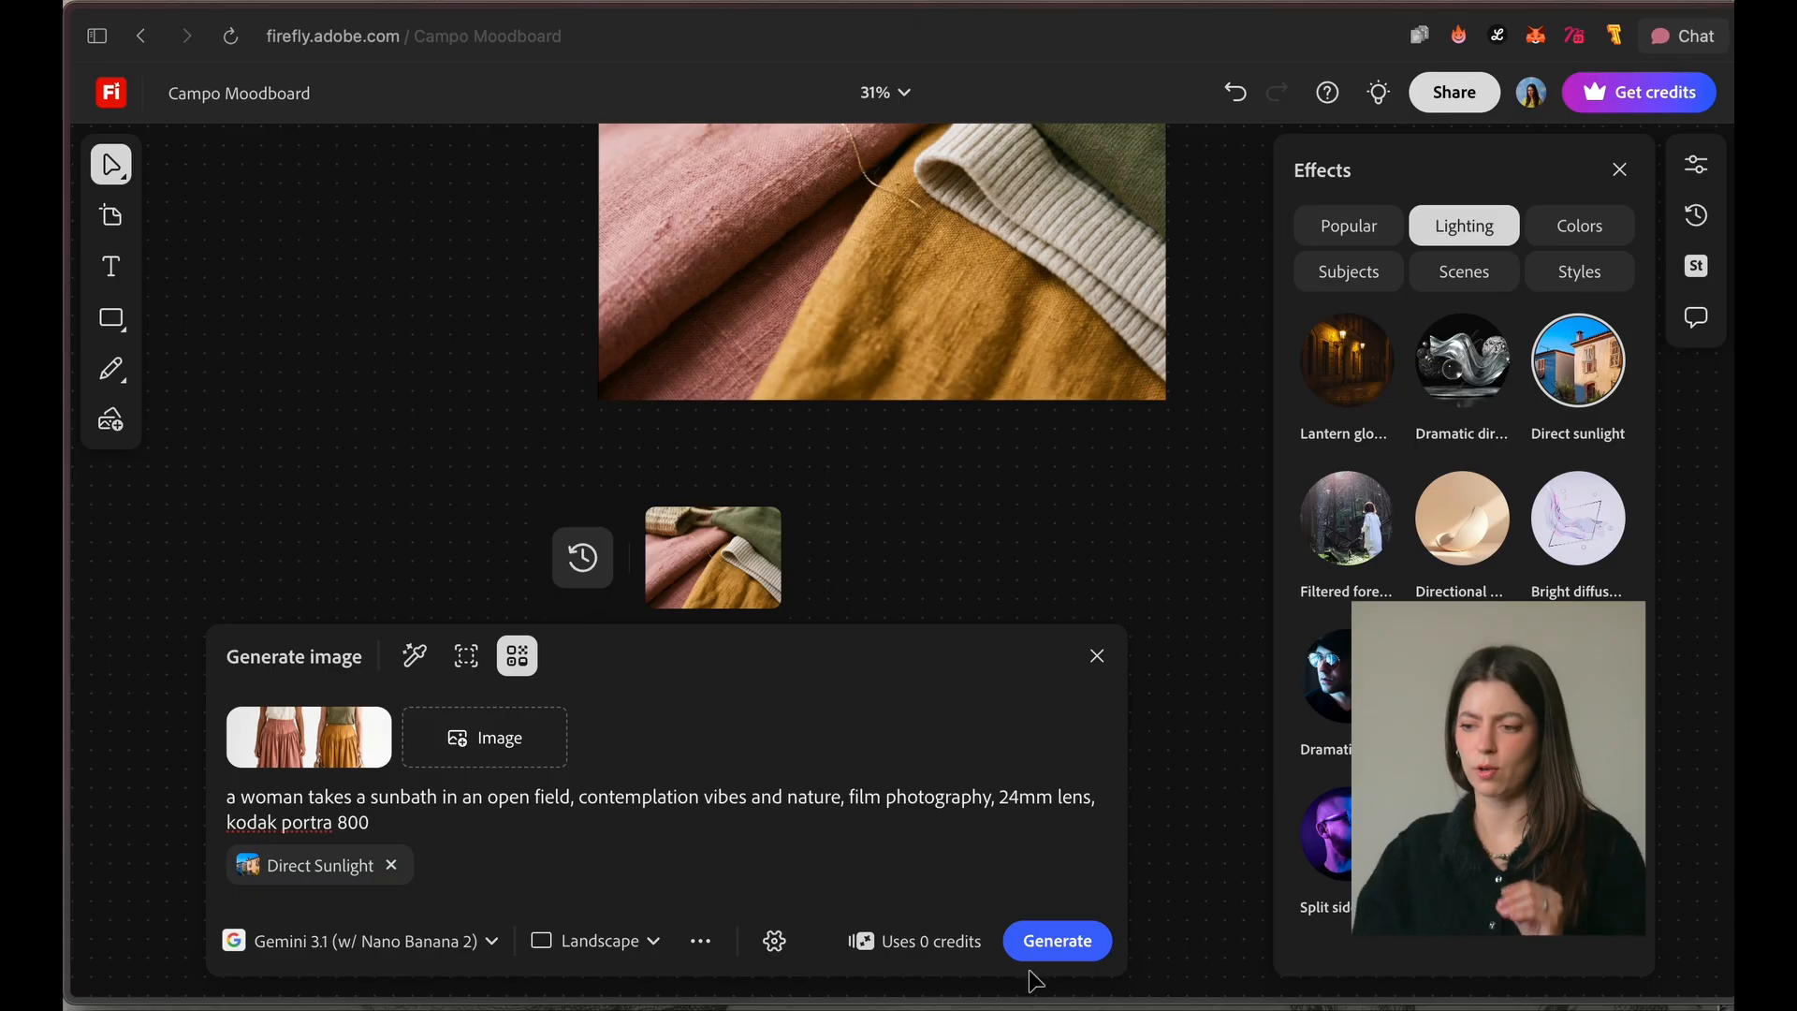
click(1081, 950)
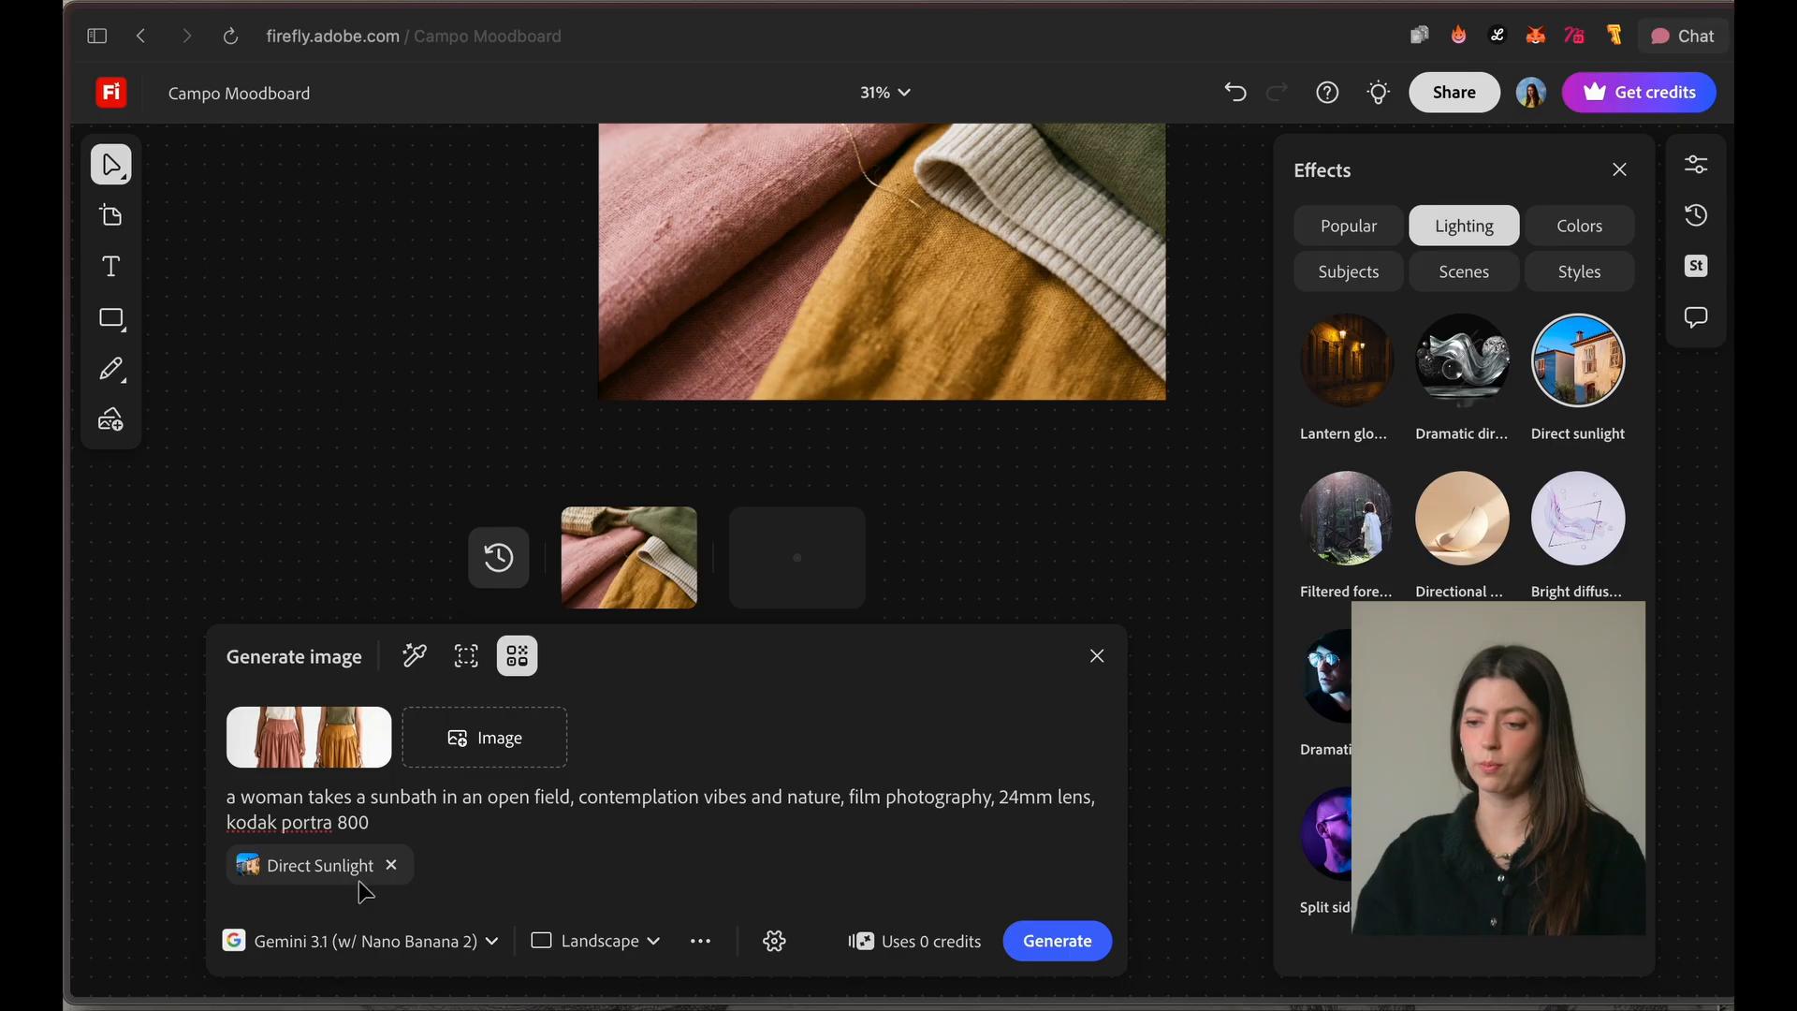
mouse_move(340, 870)
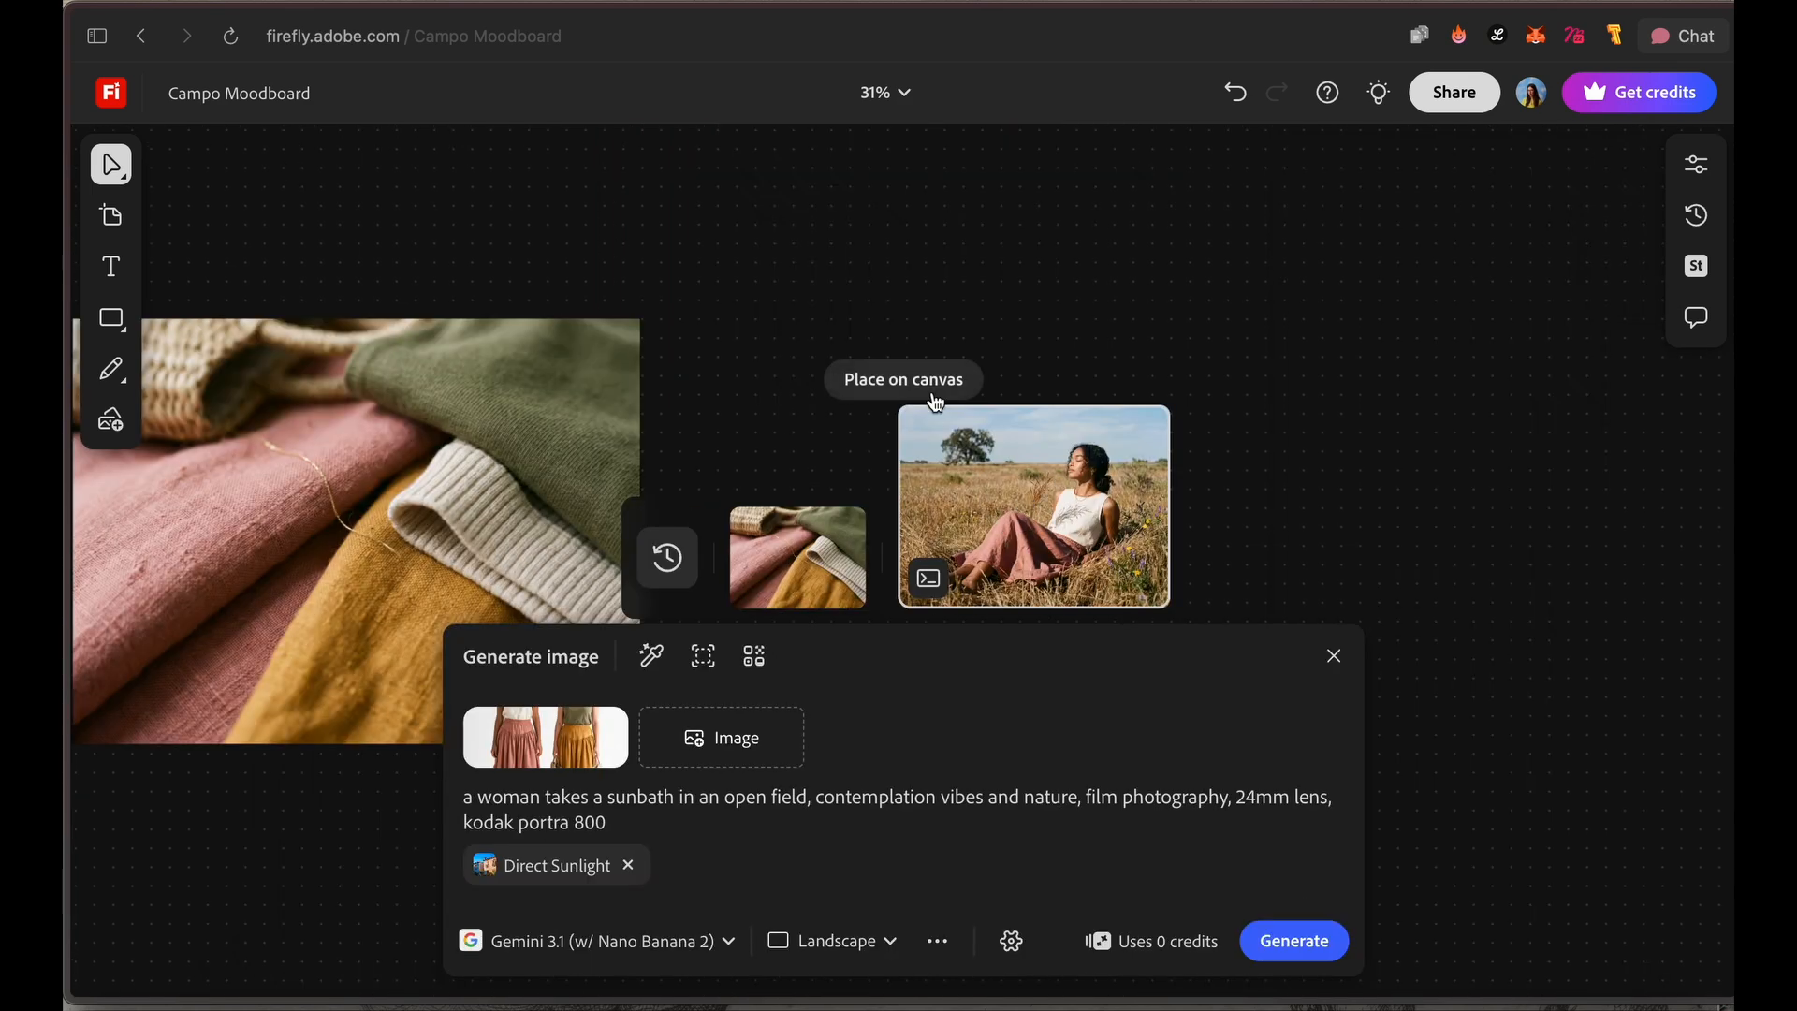
click(936, 404)
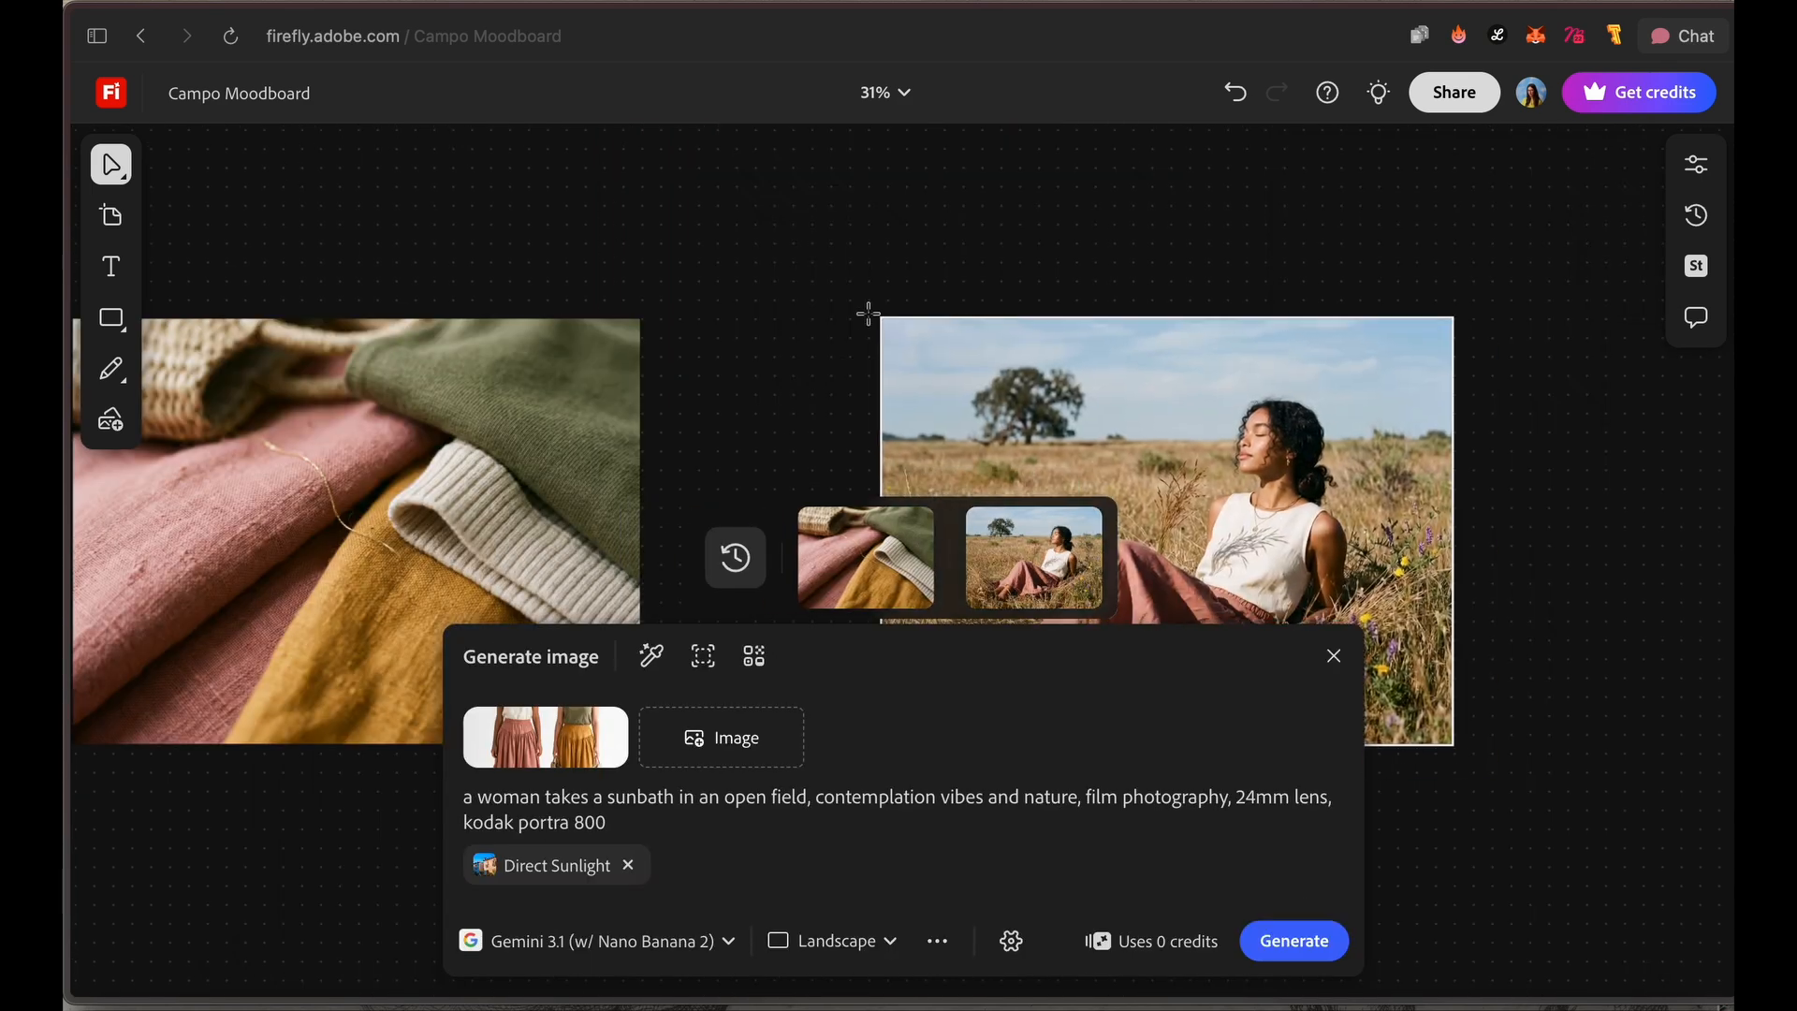
Step: Reword the coffee sentence in the weathered wooden table prompt to "Coffee is serve in a ceramic cup."
click(1621, 525)
key(space)
drag(1622, 528, 1444, 434)
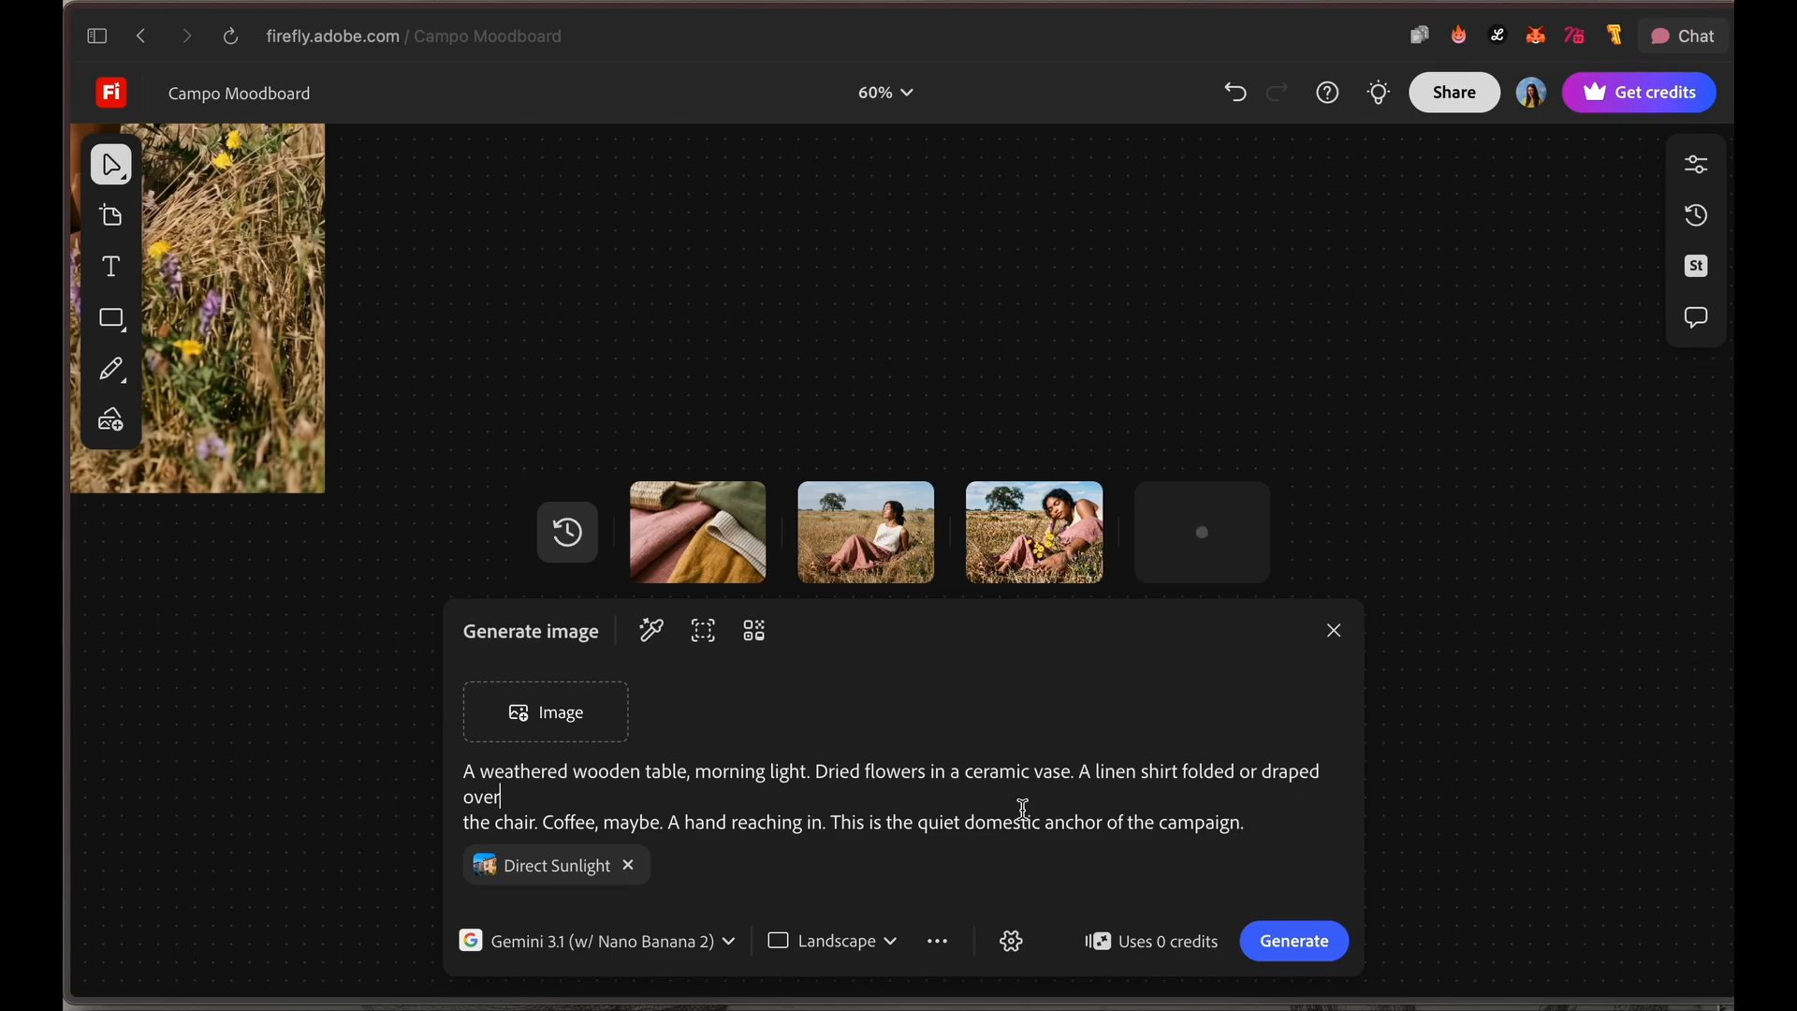
click(664, 822)
key(BackSpace)
key(BackSpace)
key(BackSpace)
key(BackSpace)
key(BackSpace)
key(BackSpace)
key(BackSpace)
key(BackSpace)
text(is serve in a ceramic cup.)
Step: Replace the prompt's closing campaign sentence with "Soft morning light enters by the window. Faded kodak portra 400 film look"
drag(548, 822, 971, 796)
key(BackSpace)
scroll(1468, 714, down, 1)
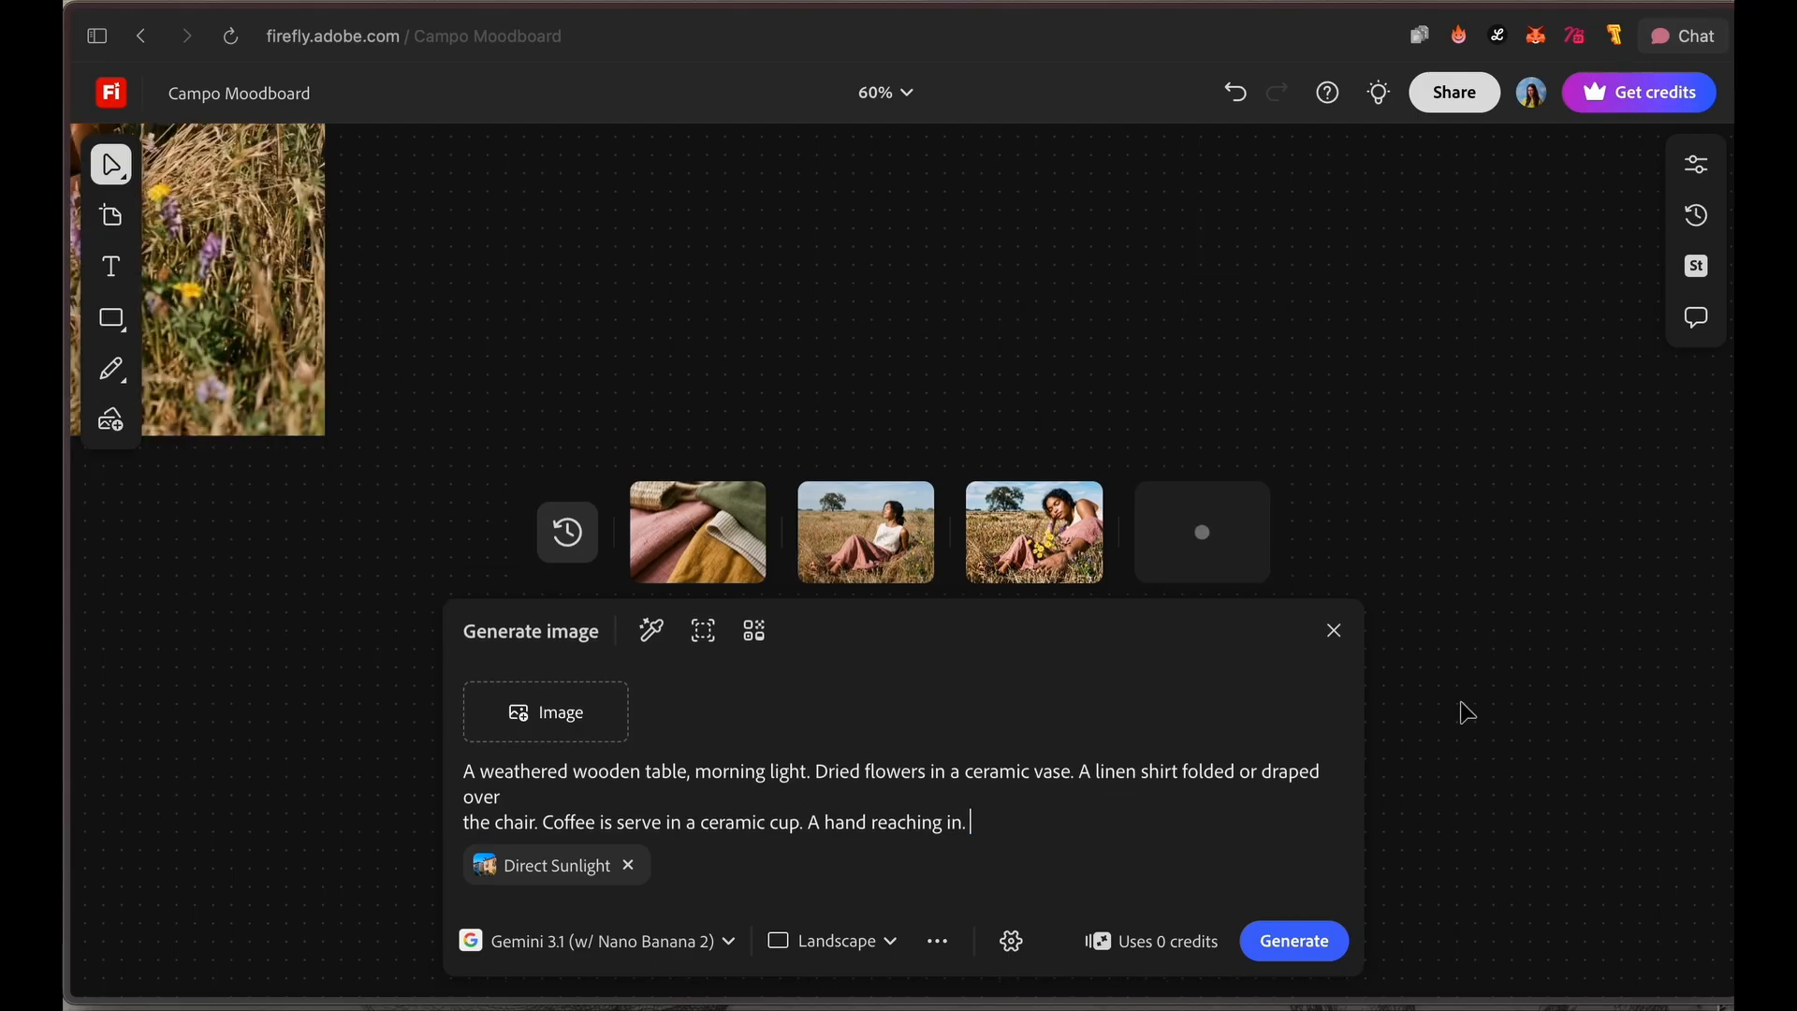
text(window. Faded kodak portra 400 fil)
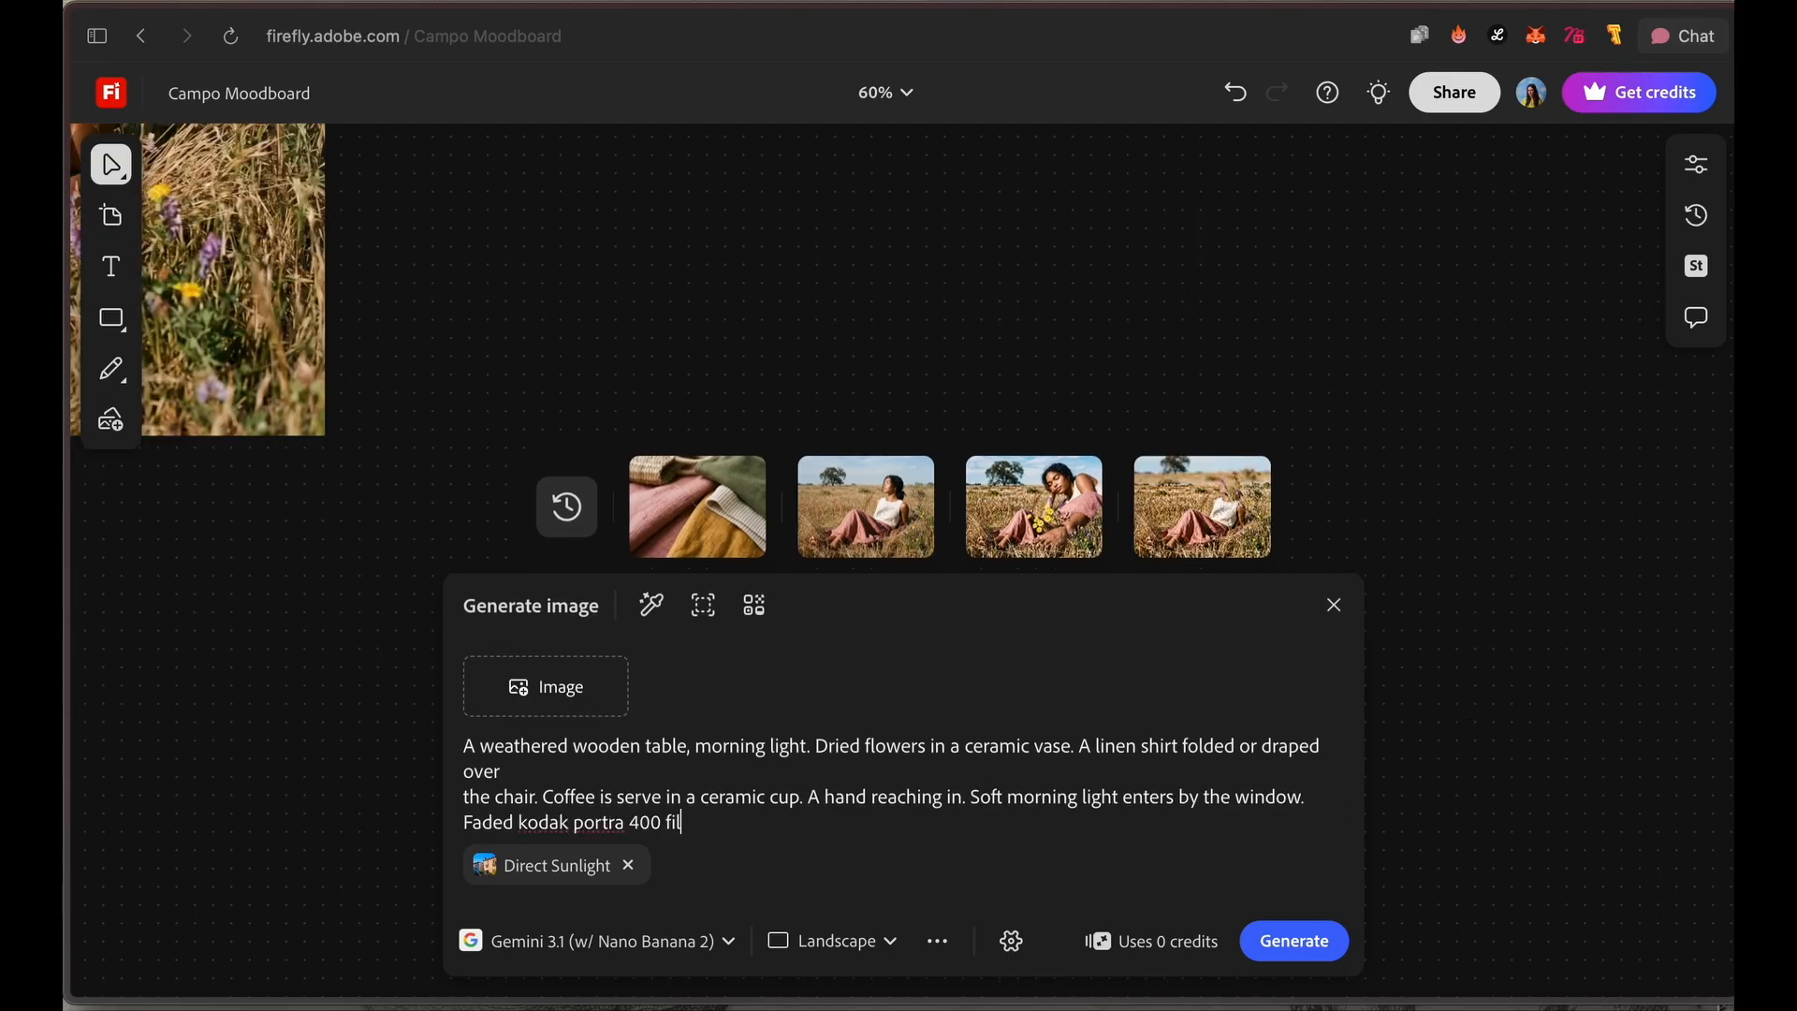
text(m look)
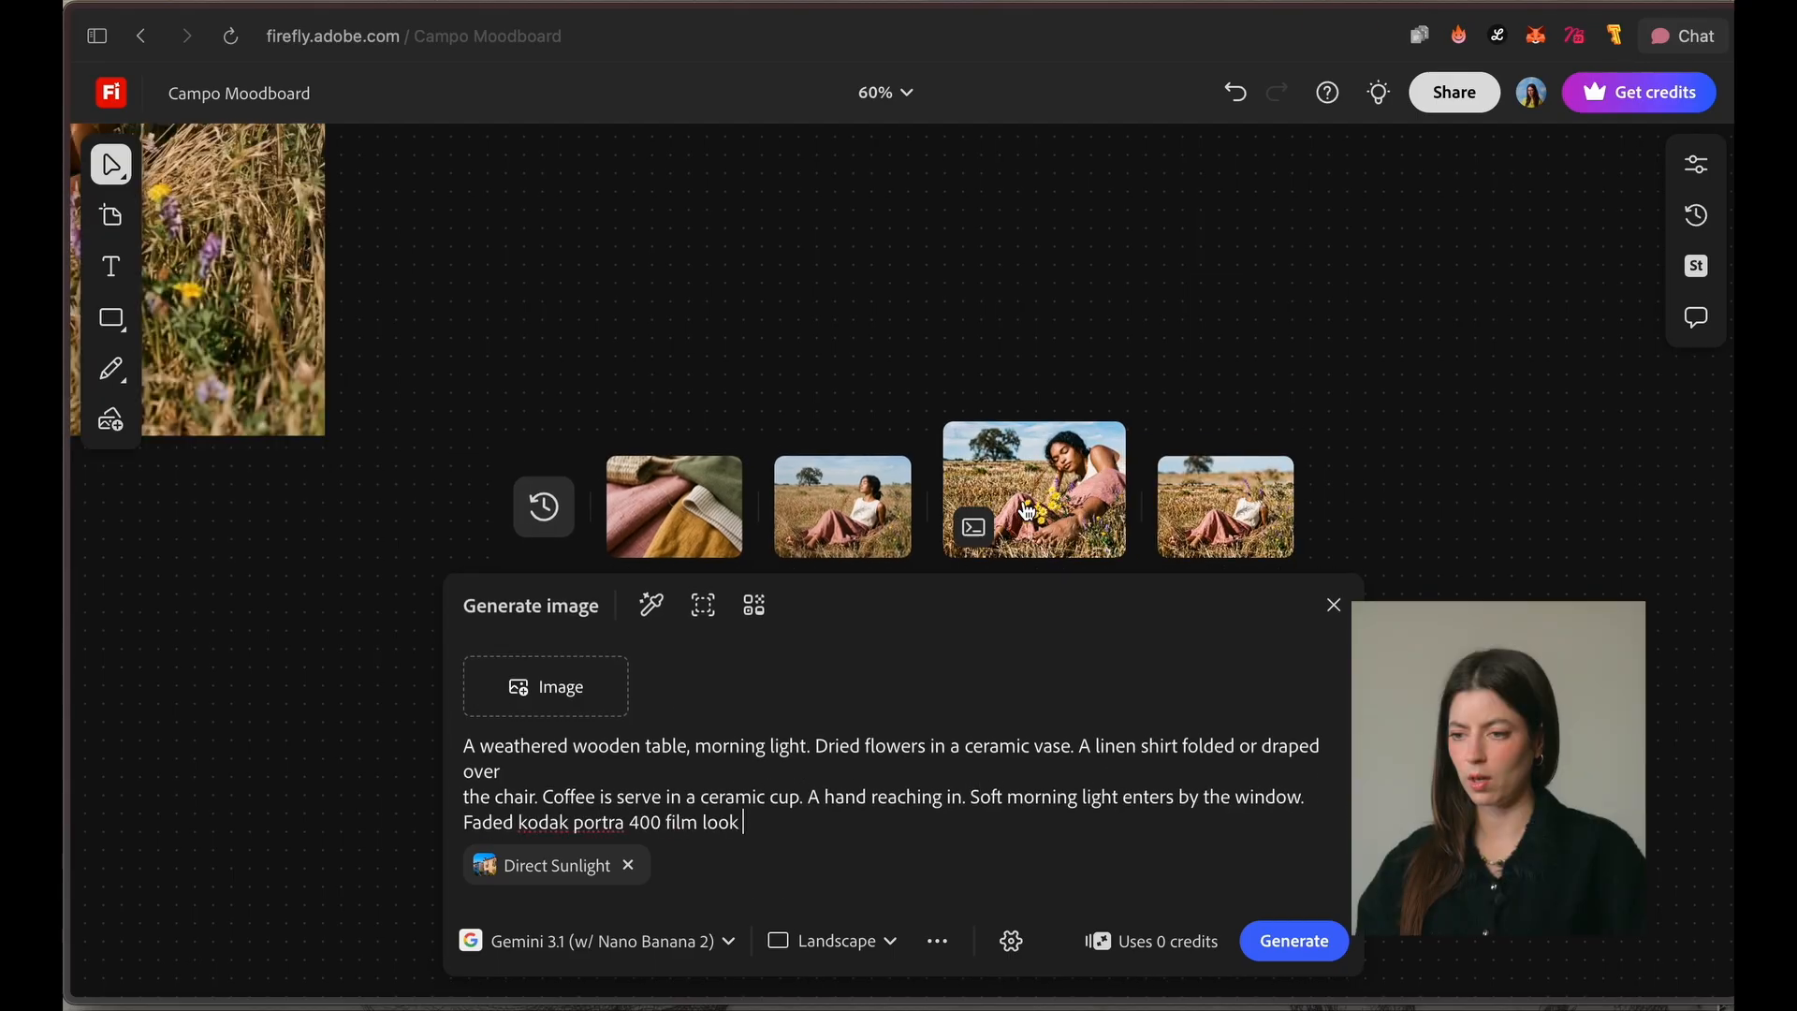
click(653, 618)
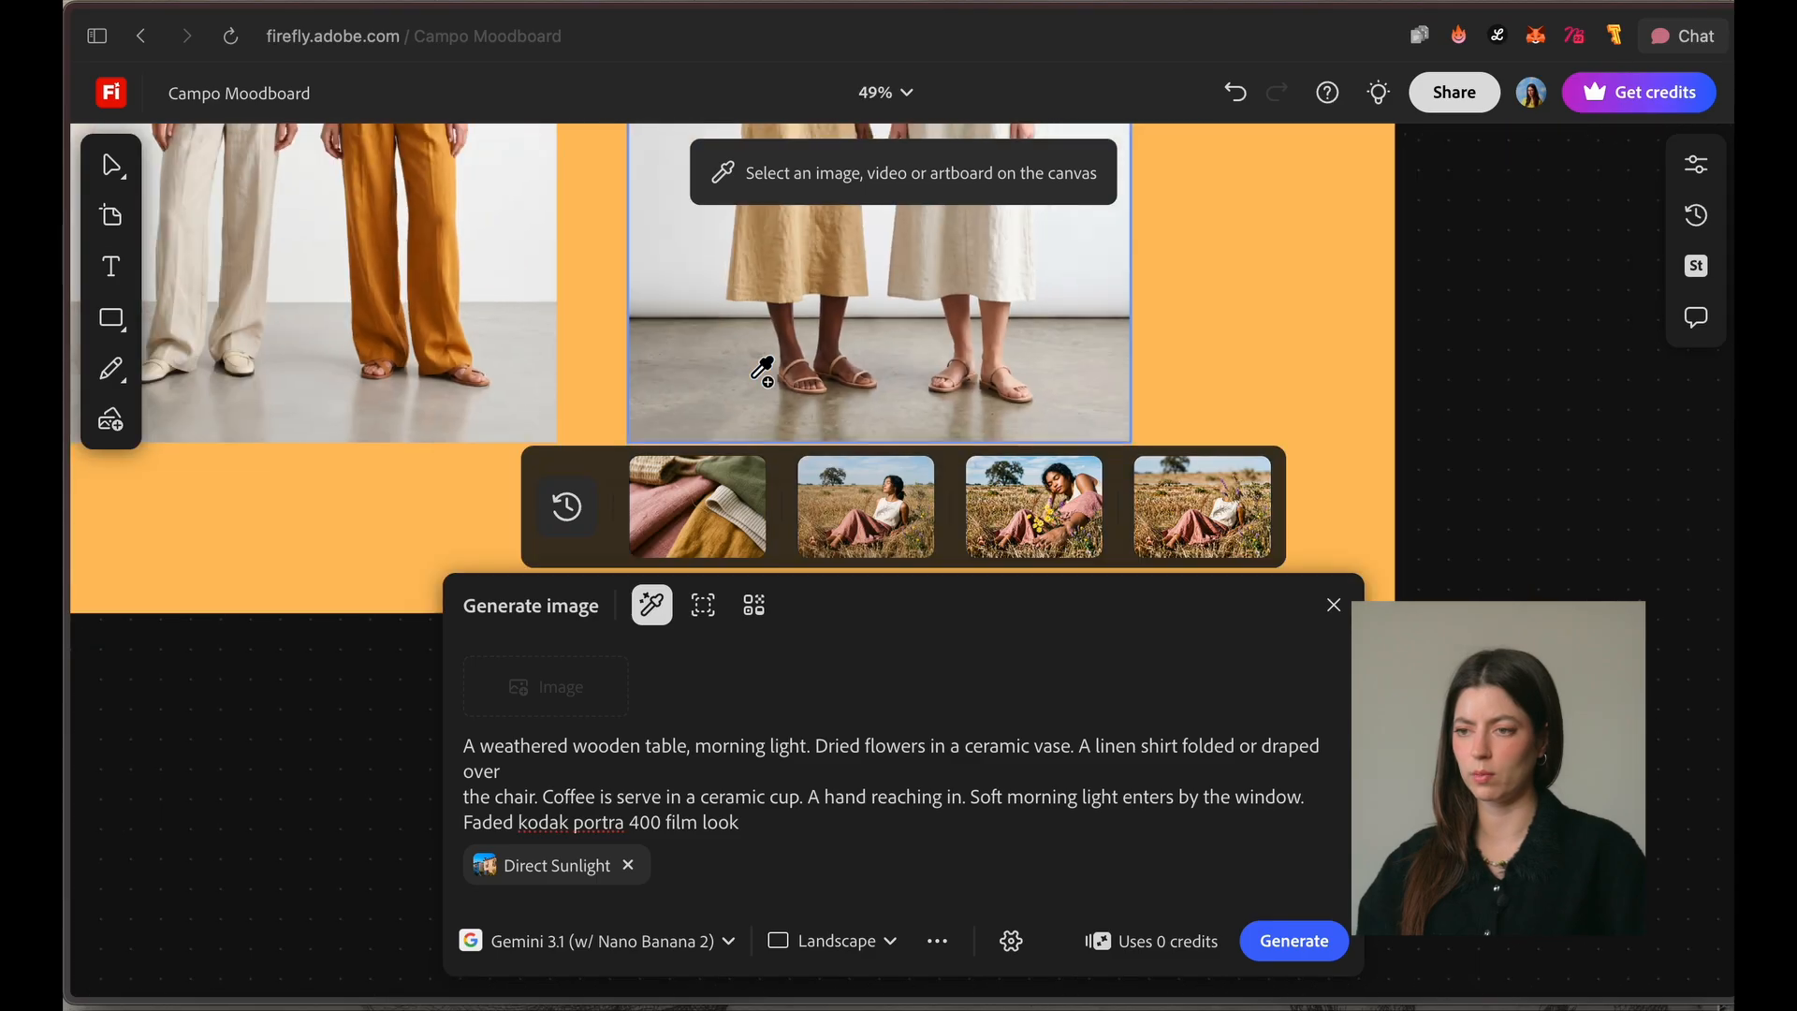
scroll(761, 371, down, 4)
scroll(655, 368, up, 9)
scroll(561, 369, down, 5)
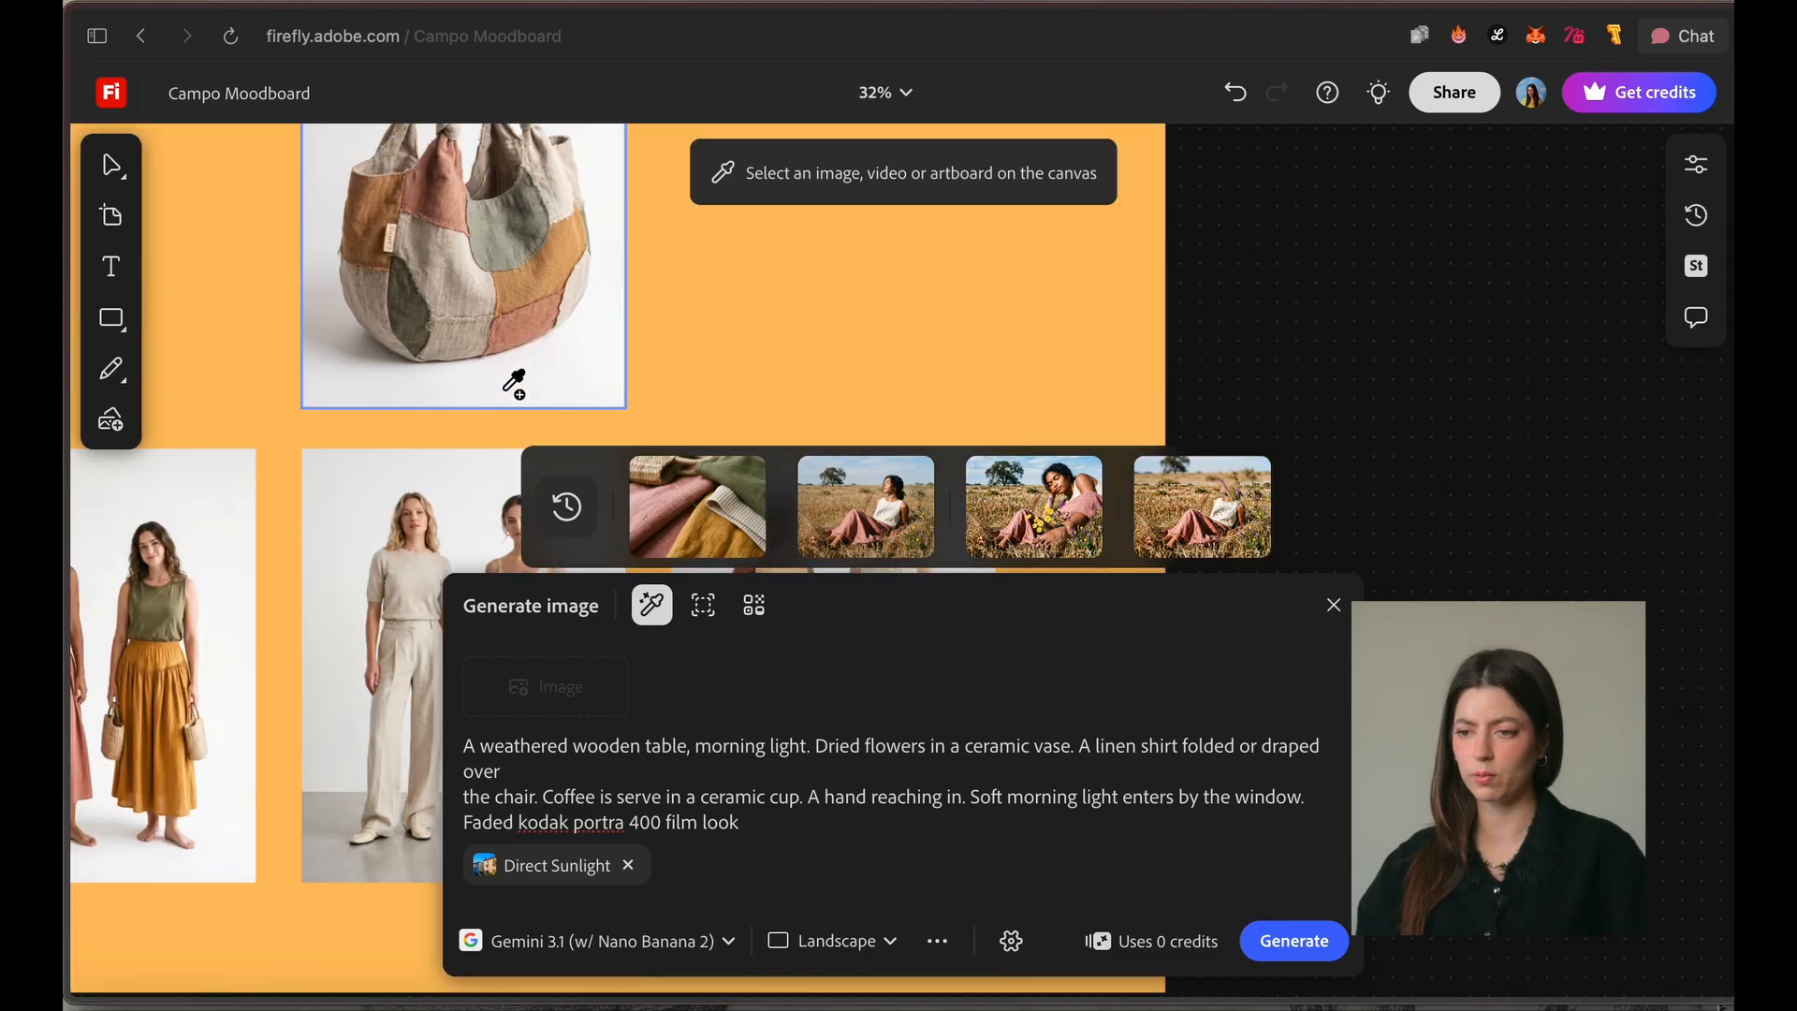
scroll(429, 457, down, 5)
scroll(496, 289, up, 3)
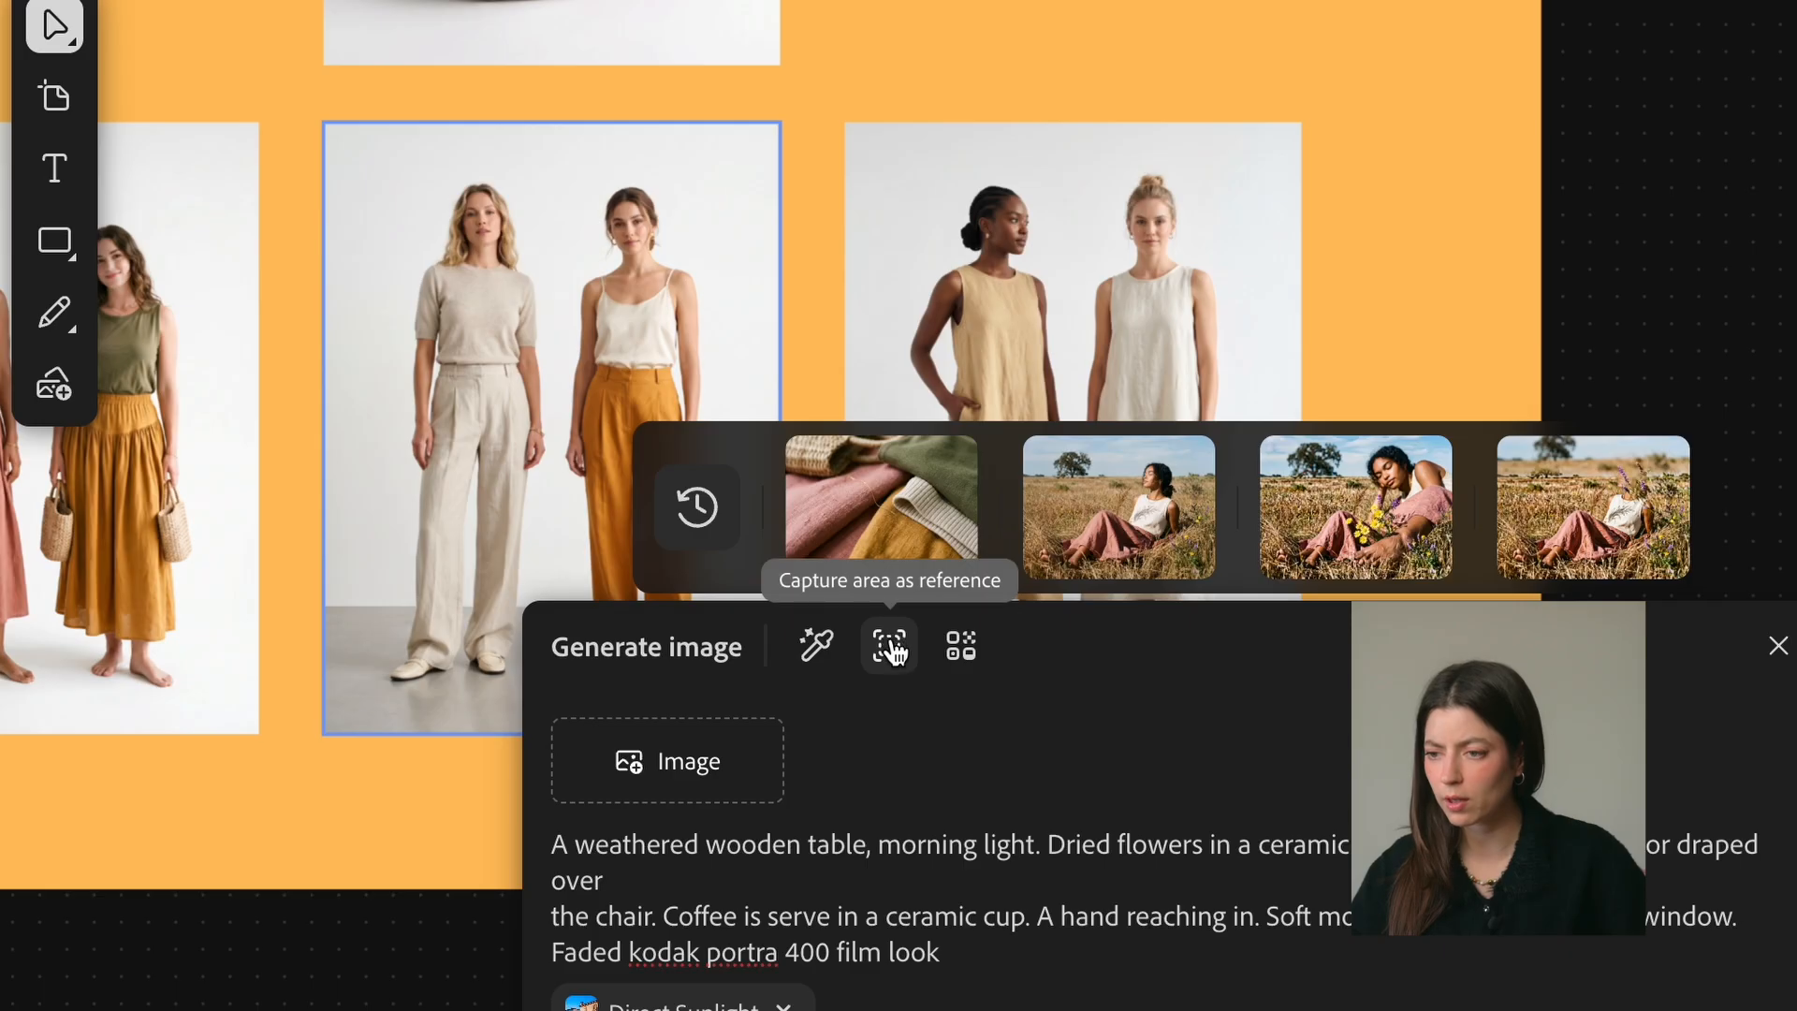
Step: Capture the olive sleeveless top from the skirts image as the reference area and generate the wooden table scene
click(891, 648)
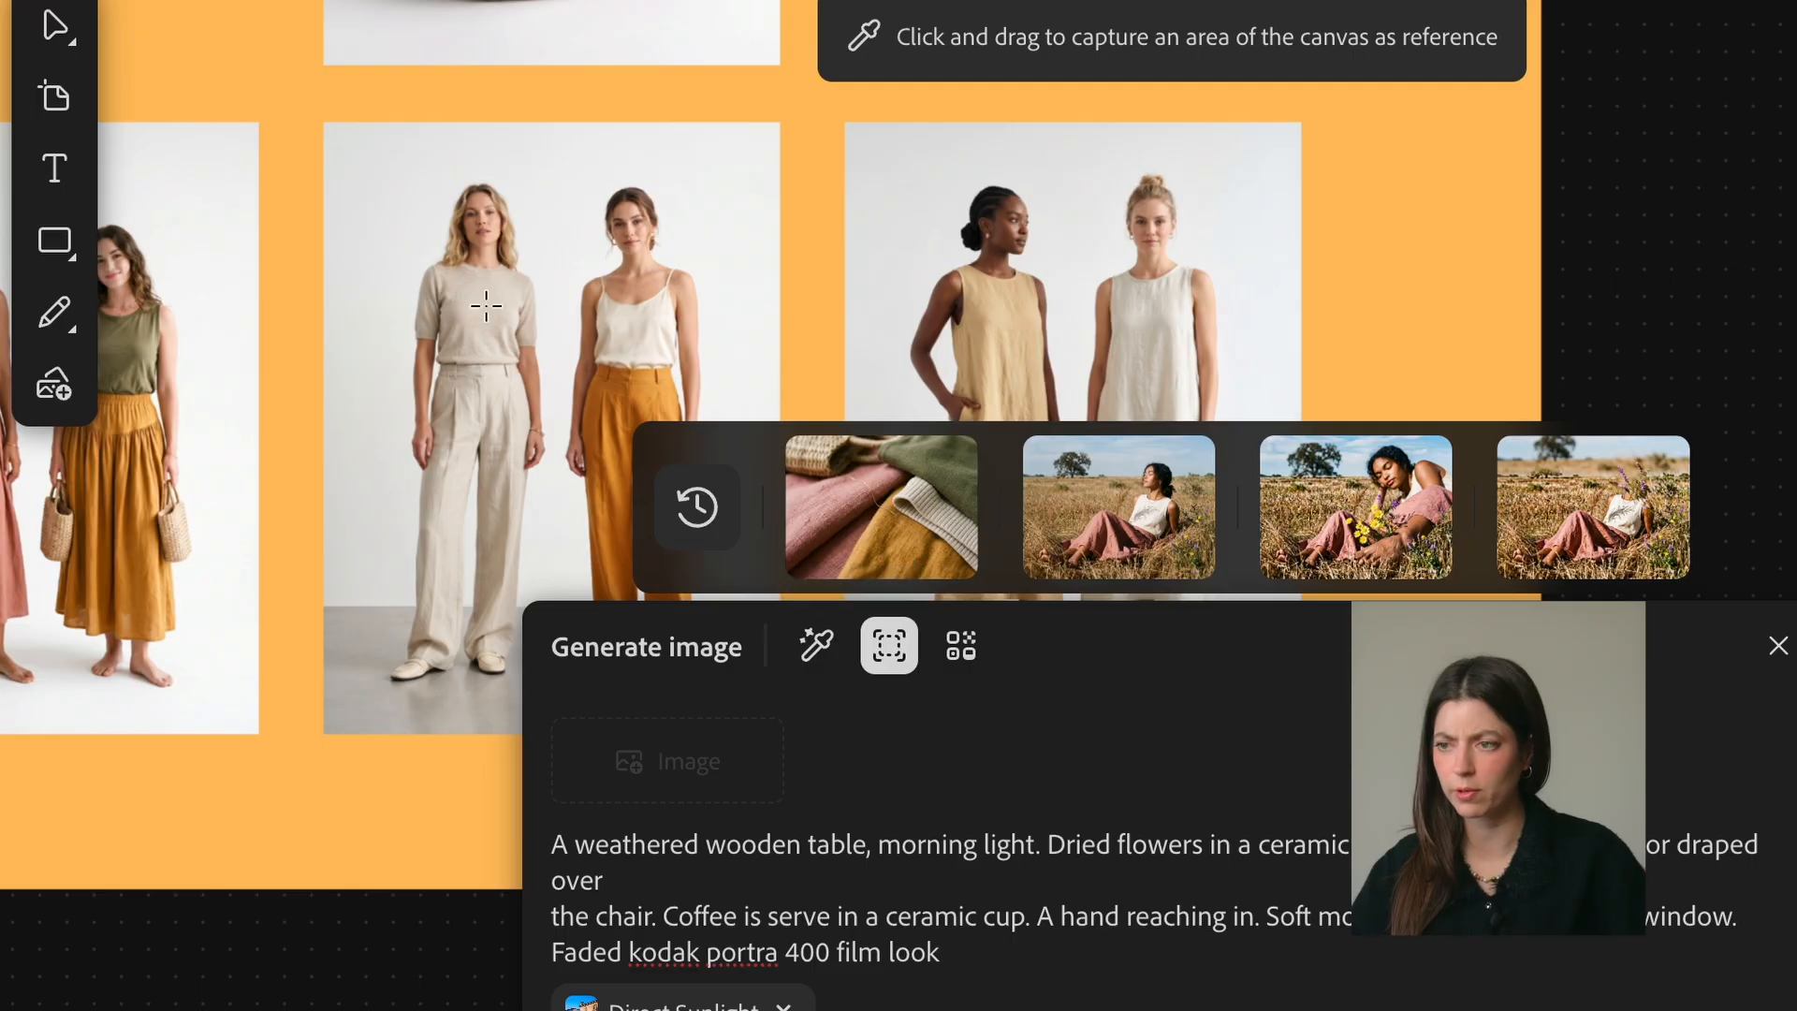
scroll(165, 365, up, 5)
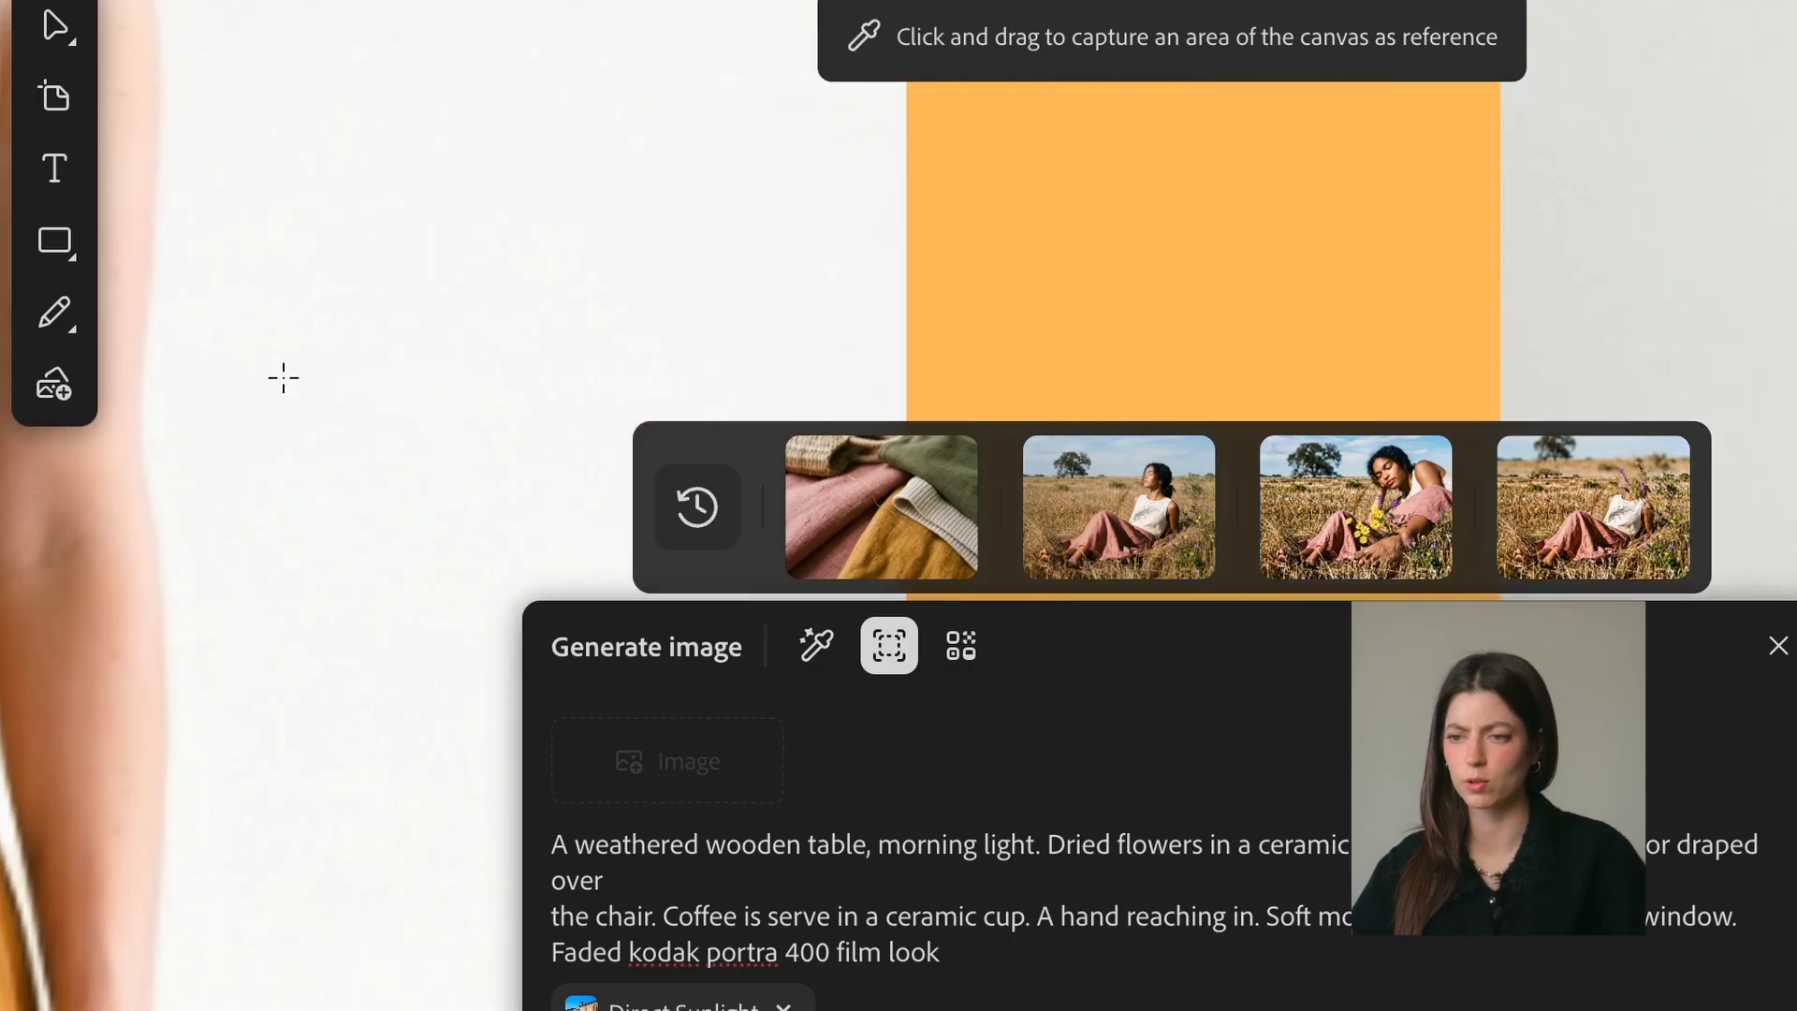
scroll(280, 381, down, 3)
drag(280, 270, 89, 422)
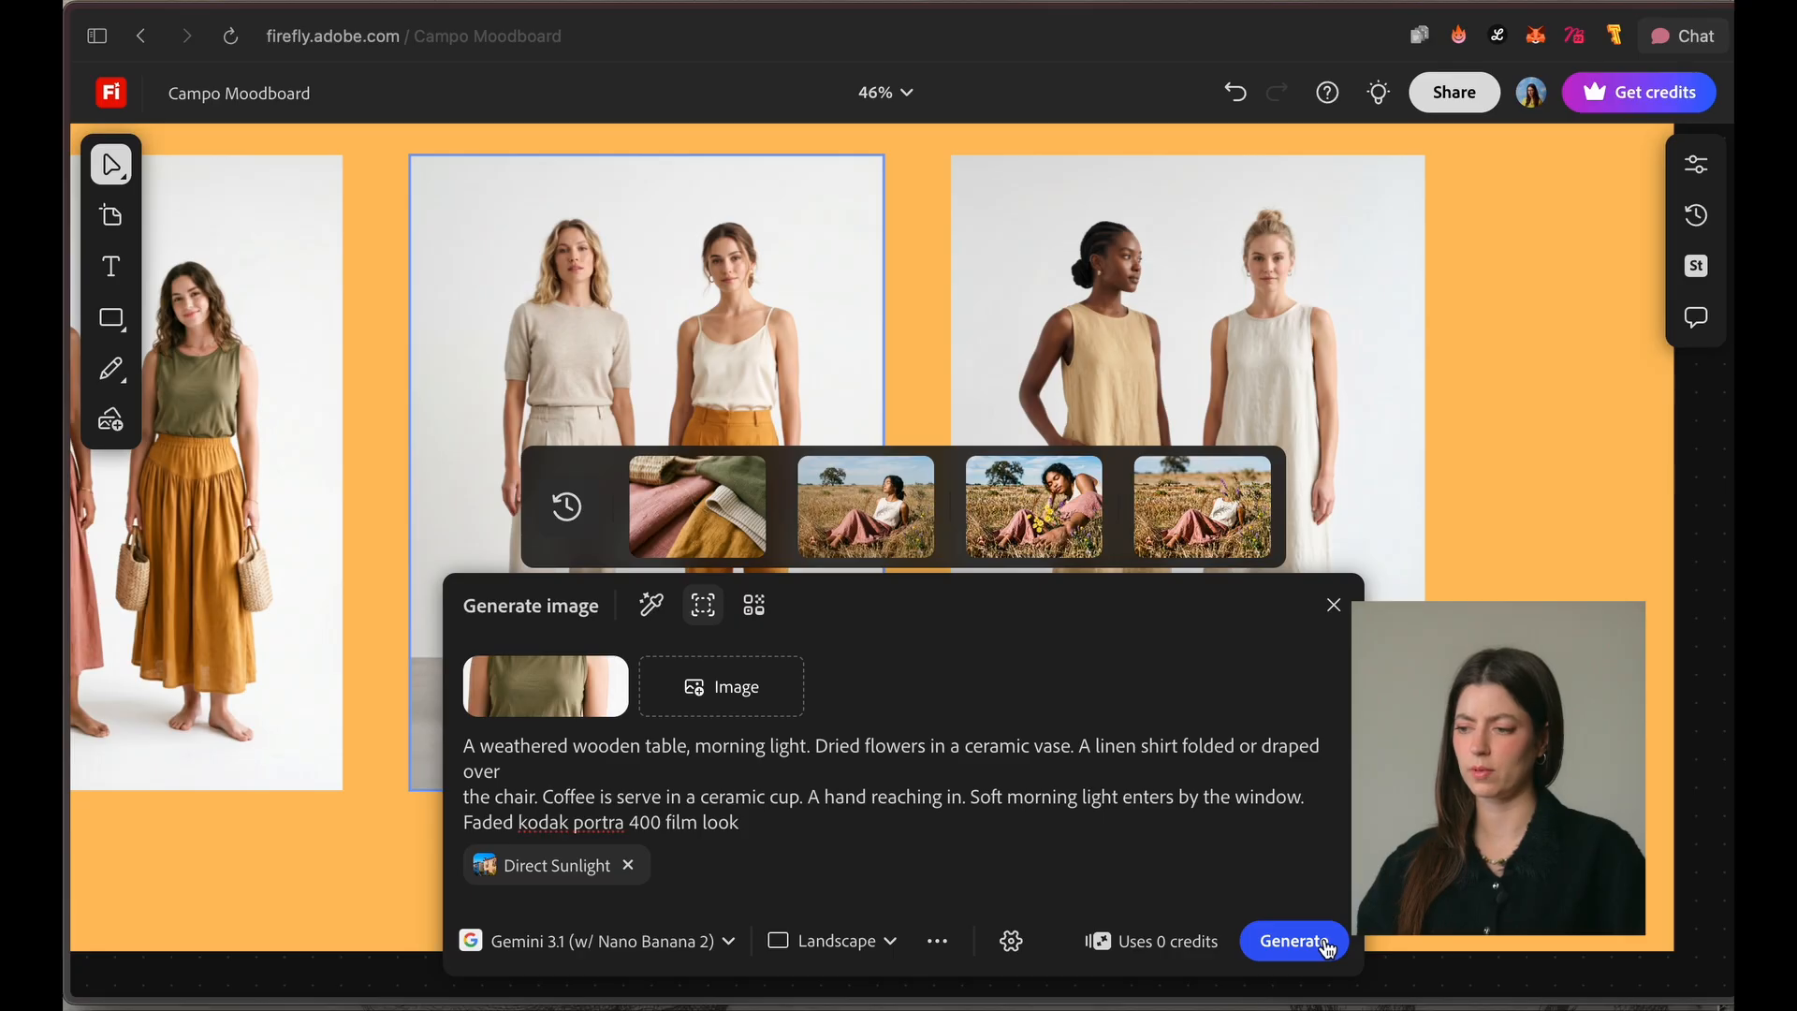
click(1327, 945)
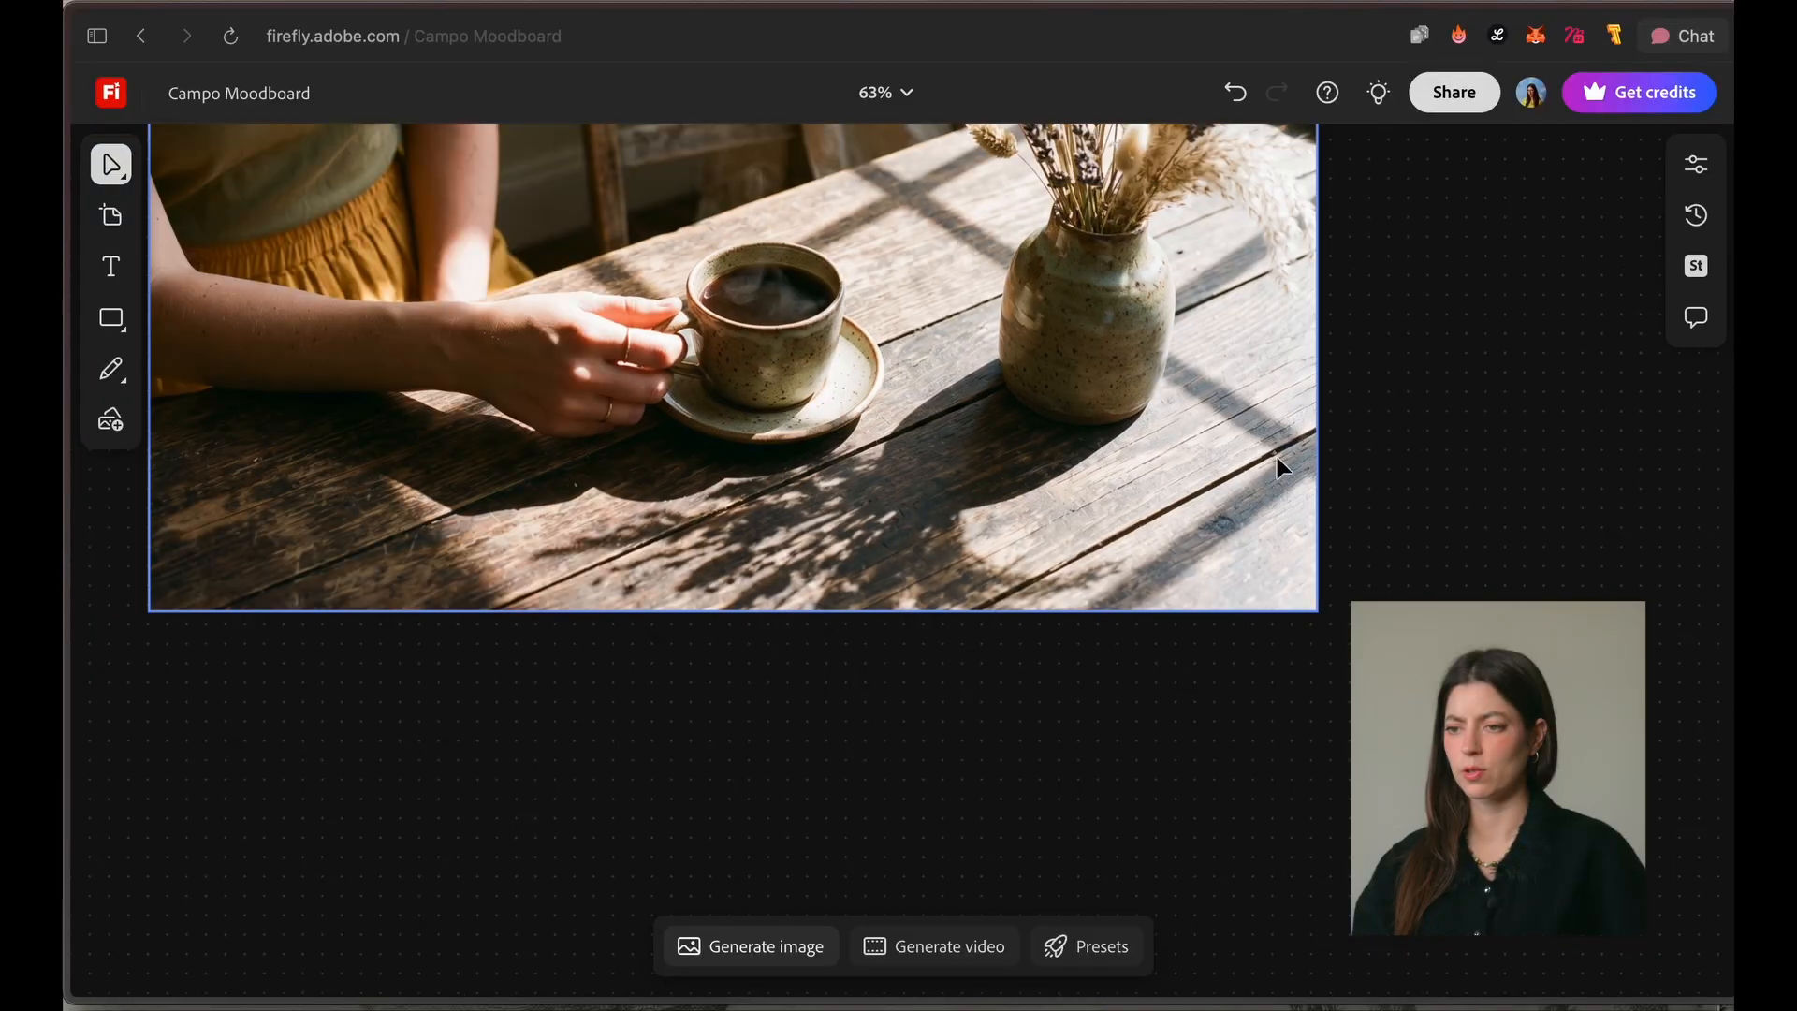
Step: Inspect the generated coffee table image and position it beside the image of the woman in the field
scroll(1276, 457, up, 5)
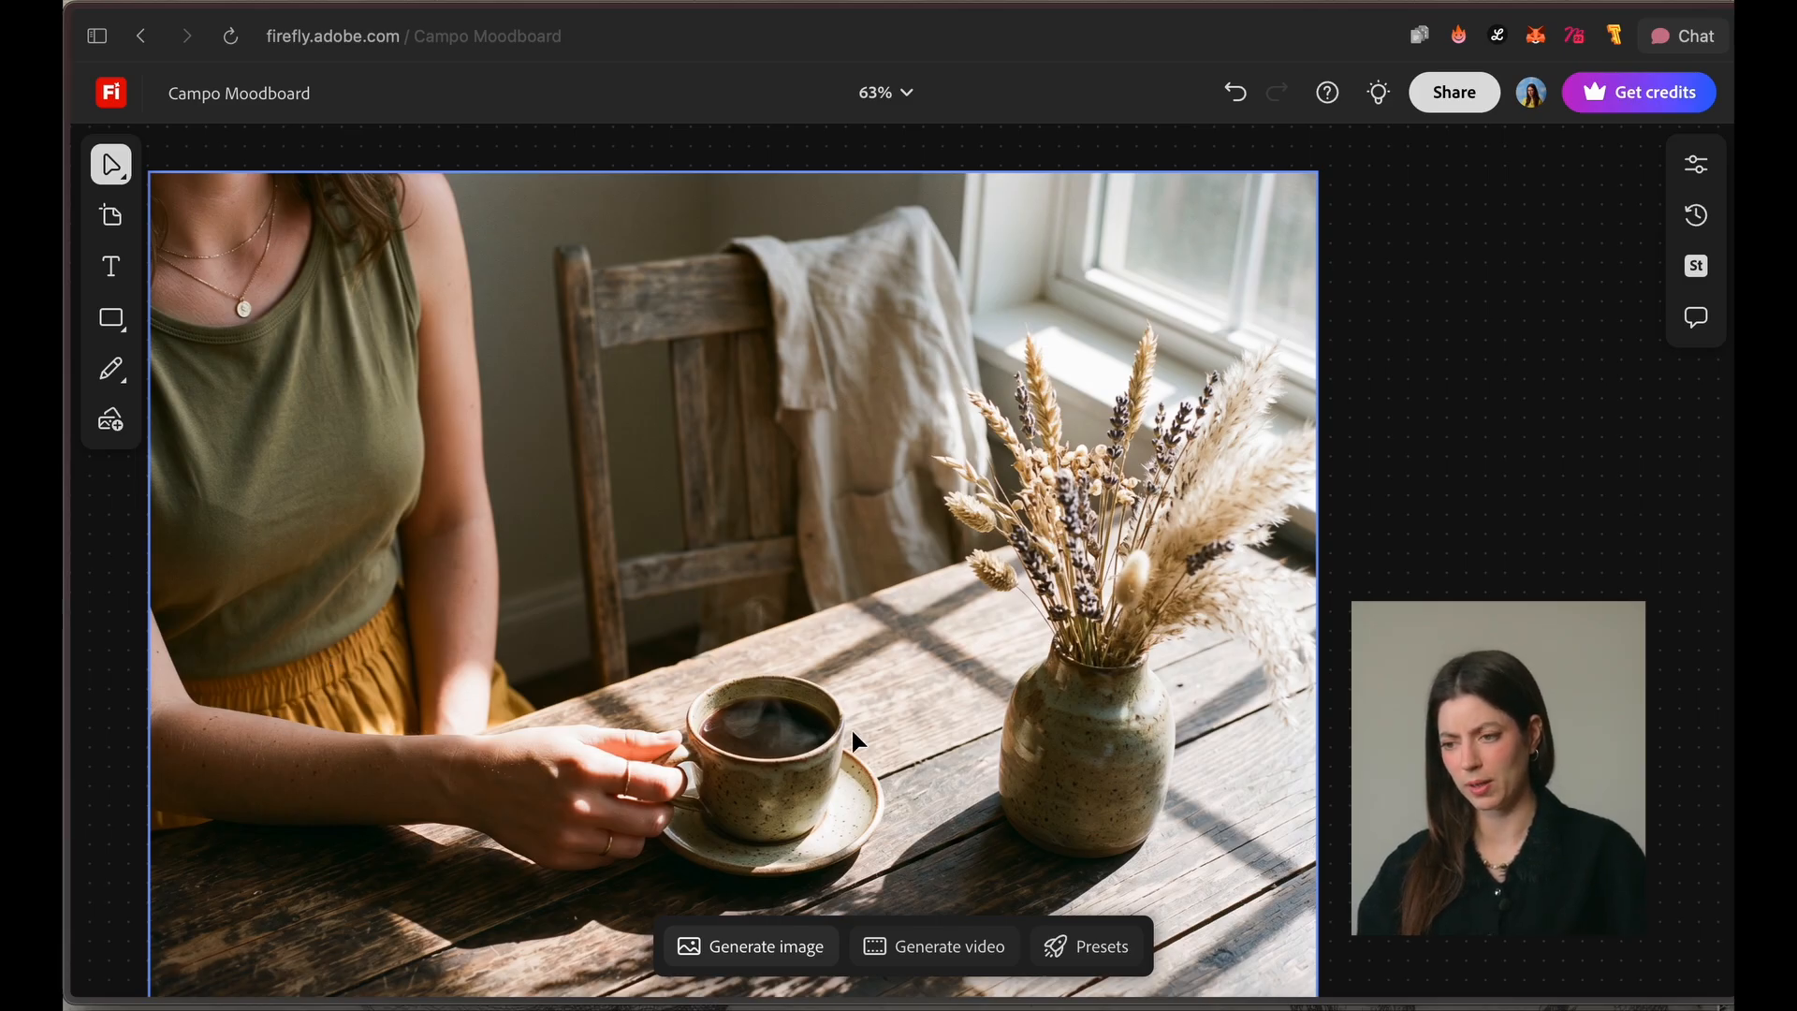
scroll(853, 735, down, 1)
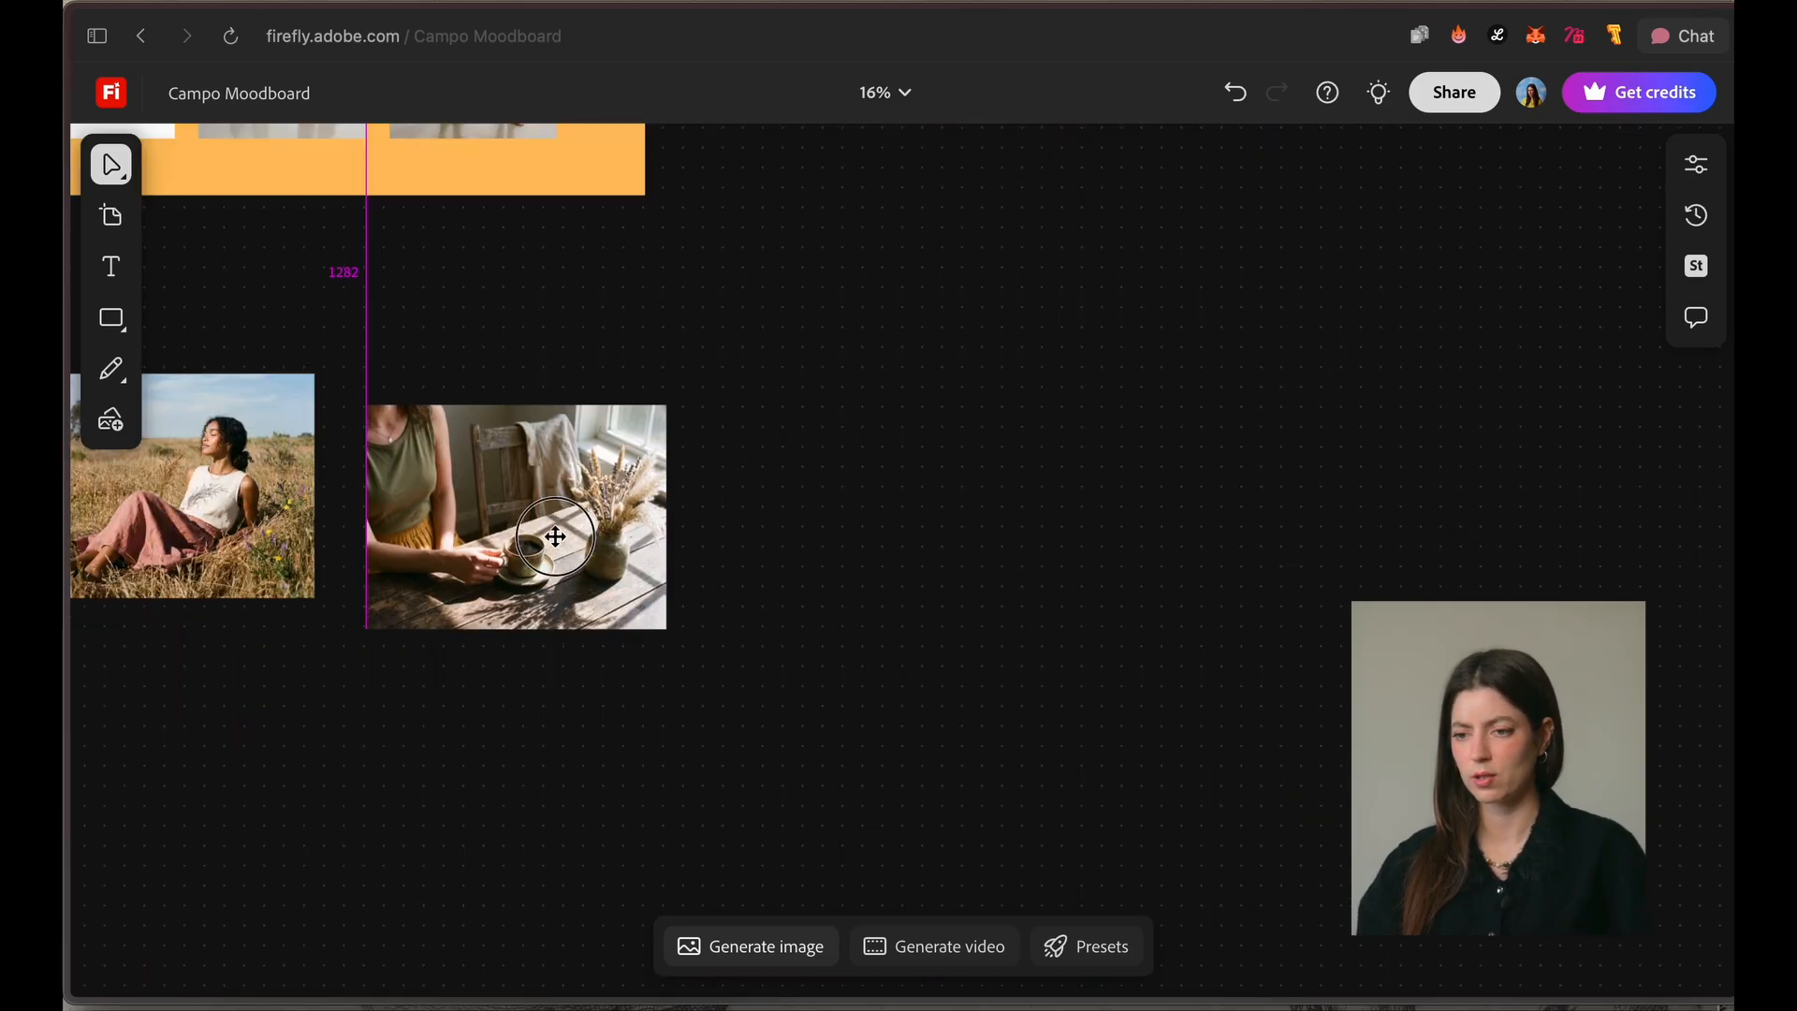
drag(553, 533, 549, 514)
key(space)
drag(320, 695, 711, 746)
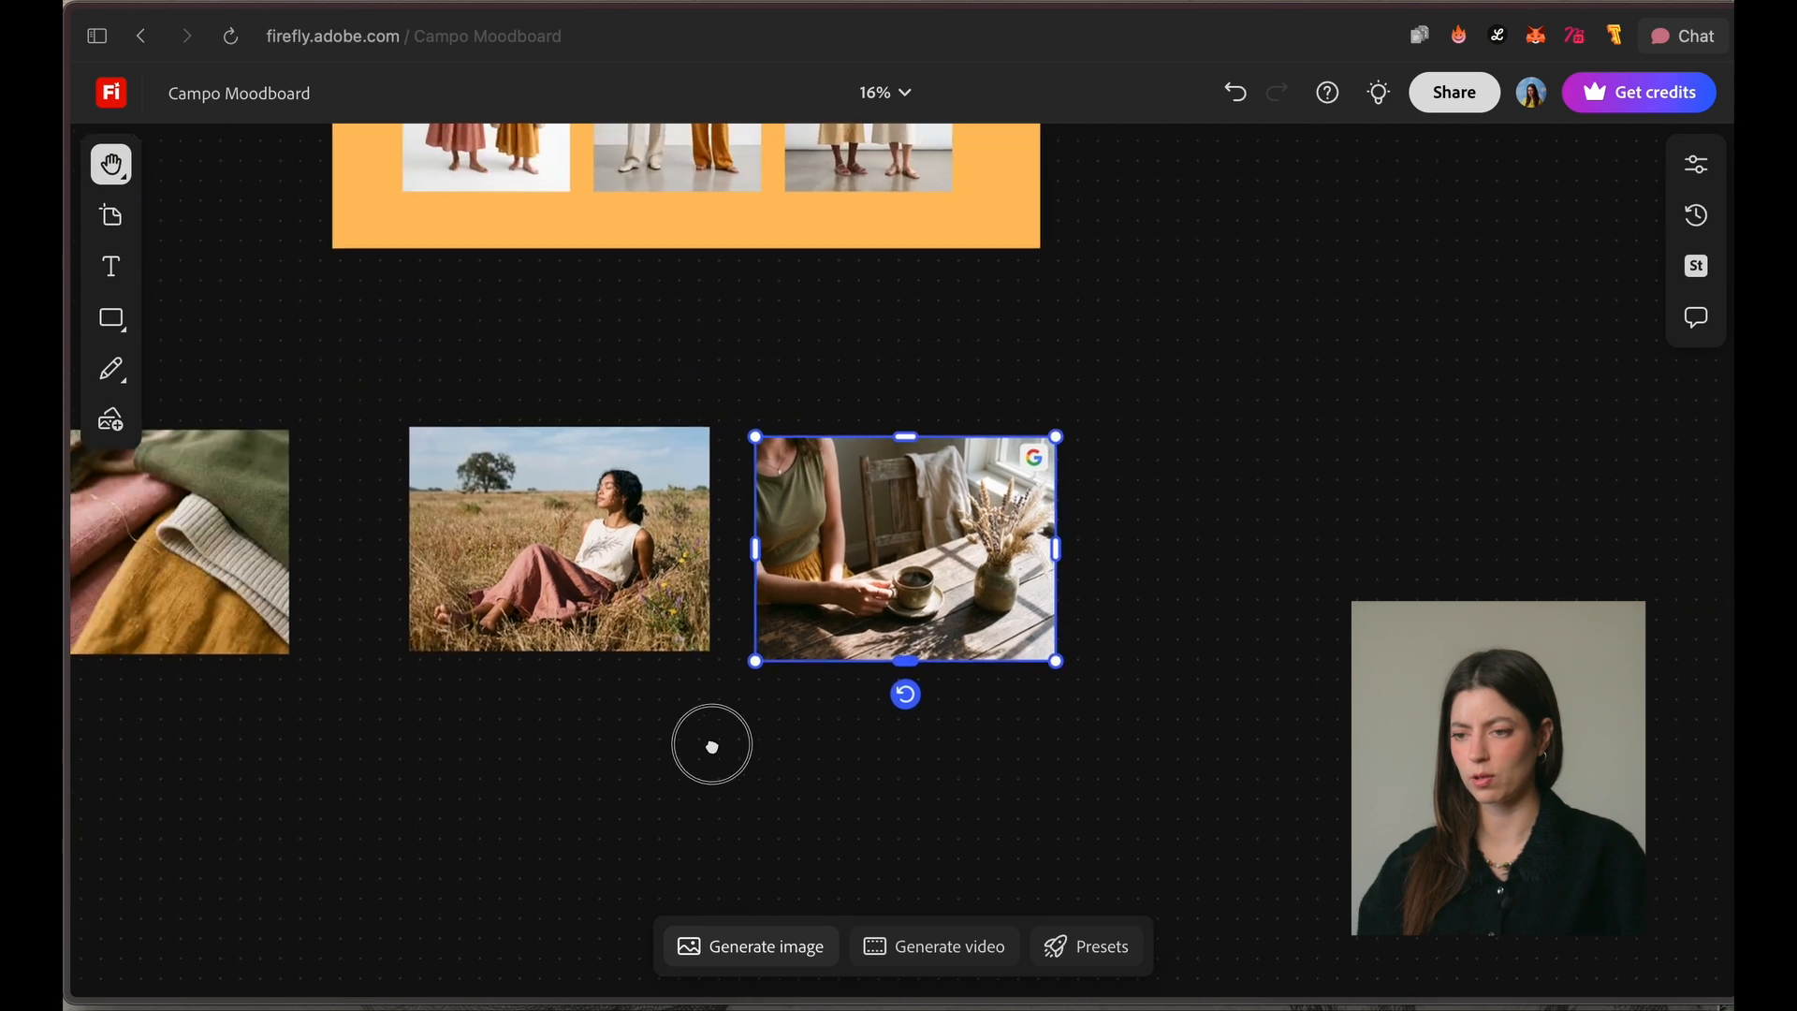
Step: Arrange the fabric close-up, field portrait and coffee table image in one aligned row below the product board
scroll(569, 633, left, 3)
click(397, 582)
drag(396, 582, 484, 574)
drag(717, 578, 728, 577)
drag(1101, 540, 1085, 529)
click(912, 854)
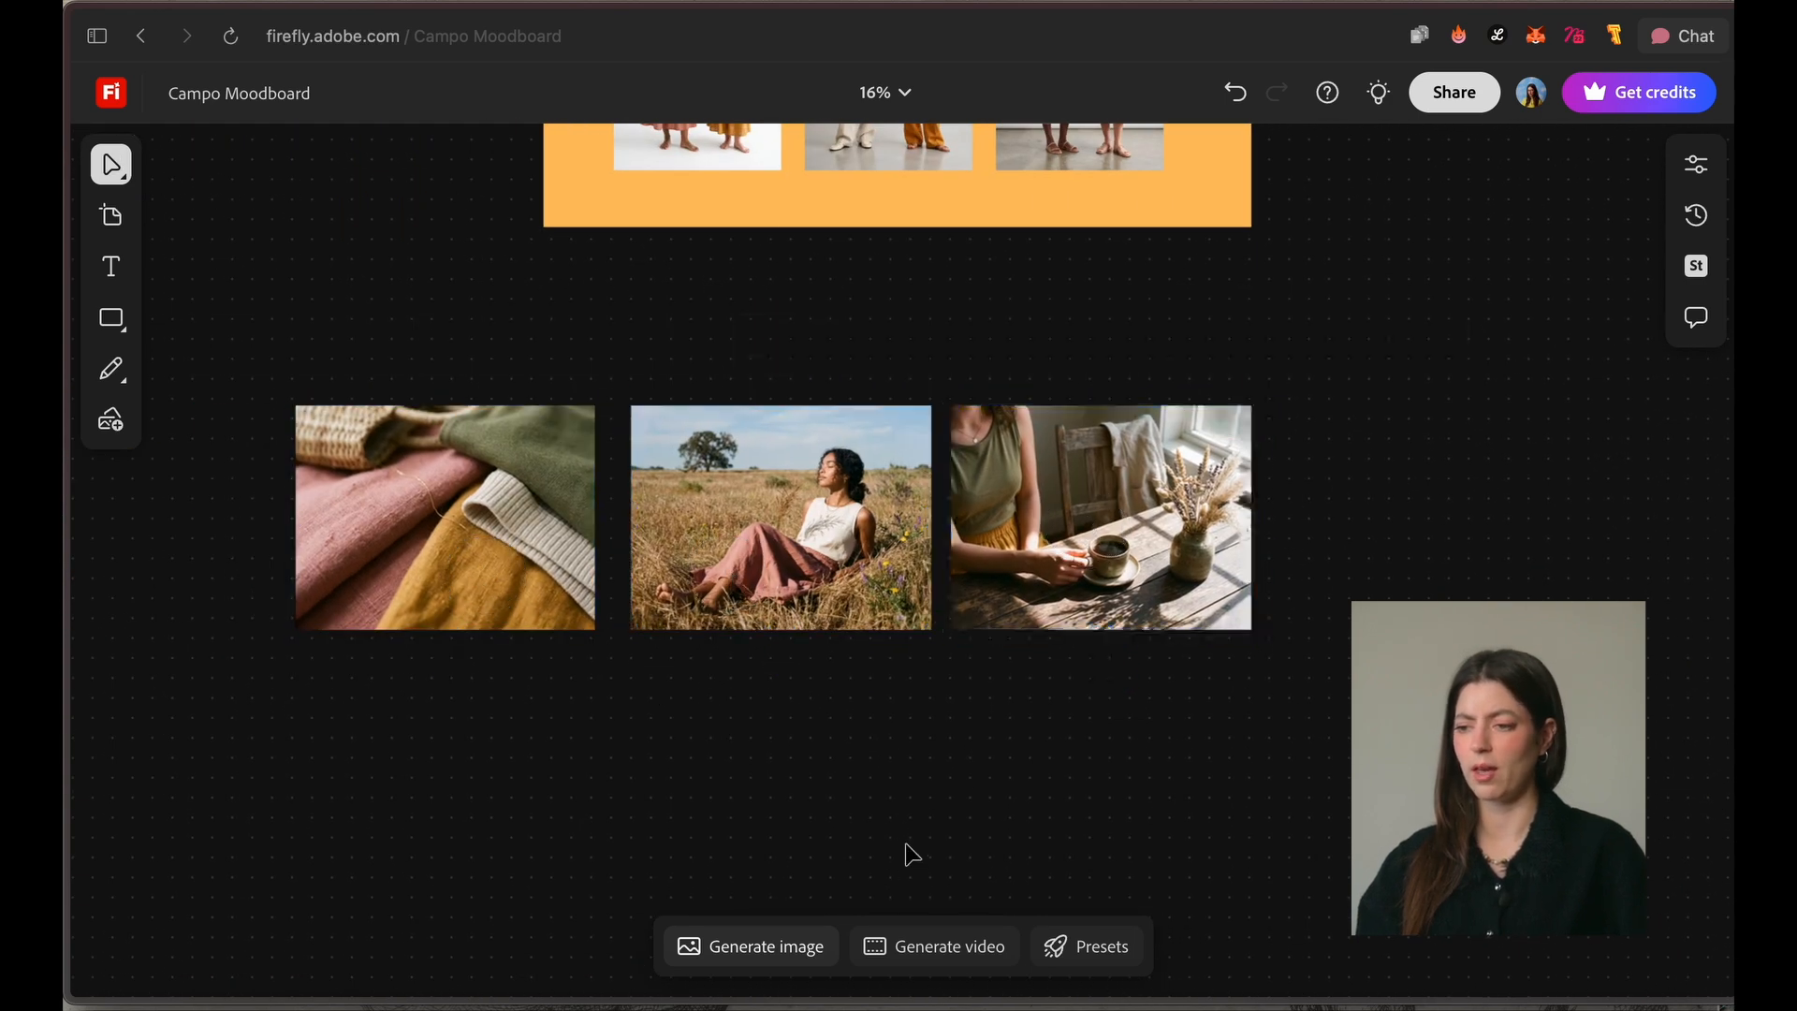
Step: Capture the woman in the ochre sleeveless dress from the dresses image as the reference area for a new image
click(761, 948)
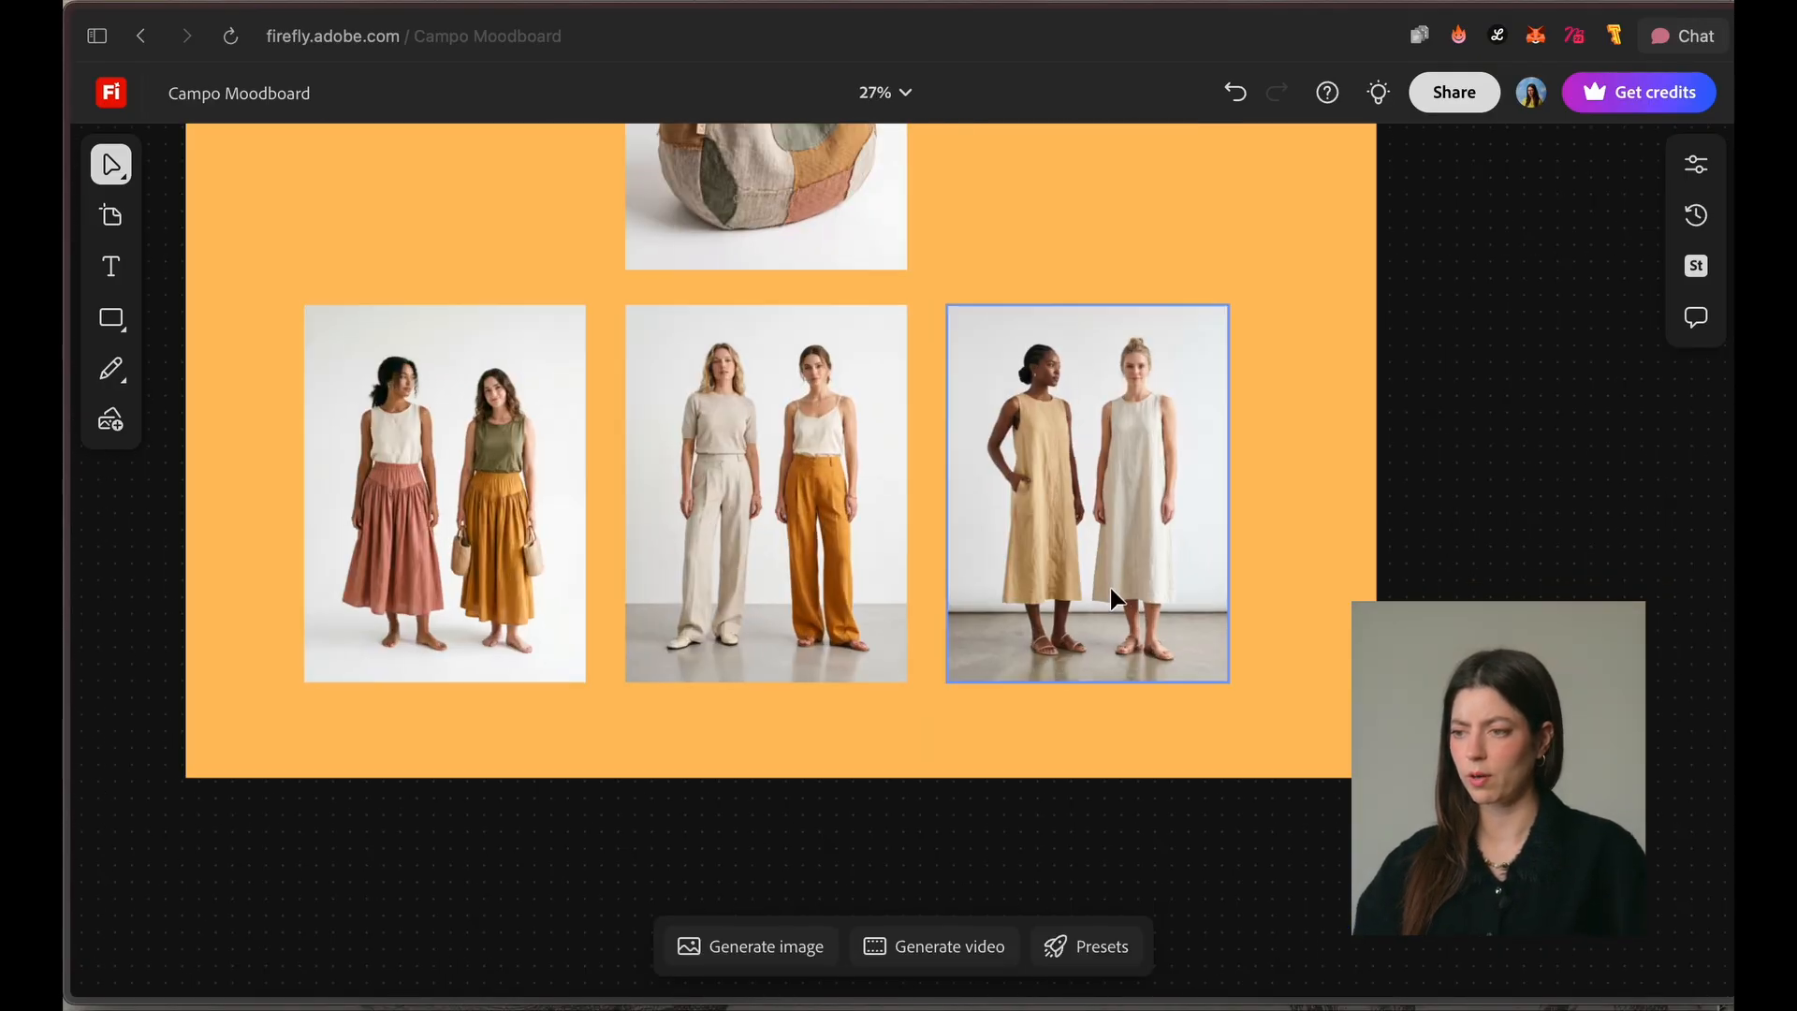
scroll(1110, 588, up, 3)
scroll(884, 224, down, 1)
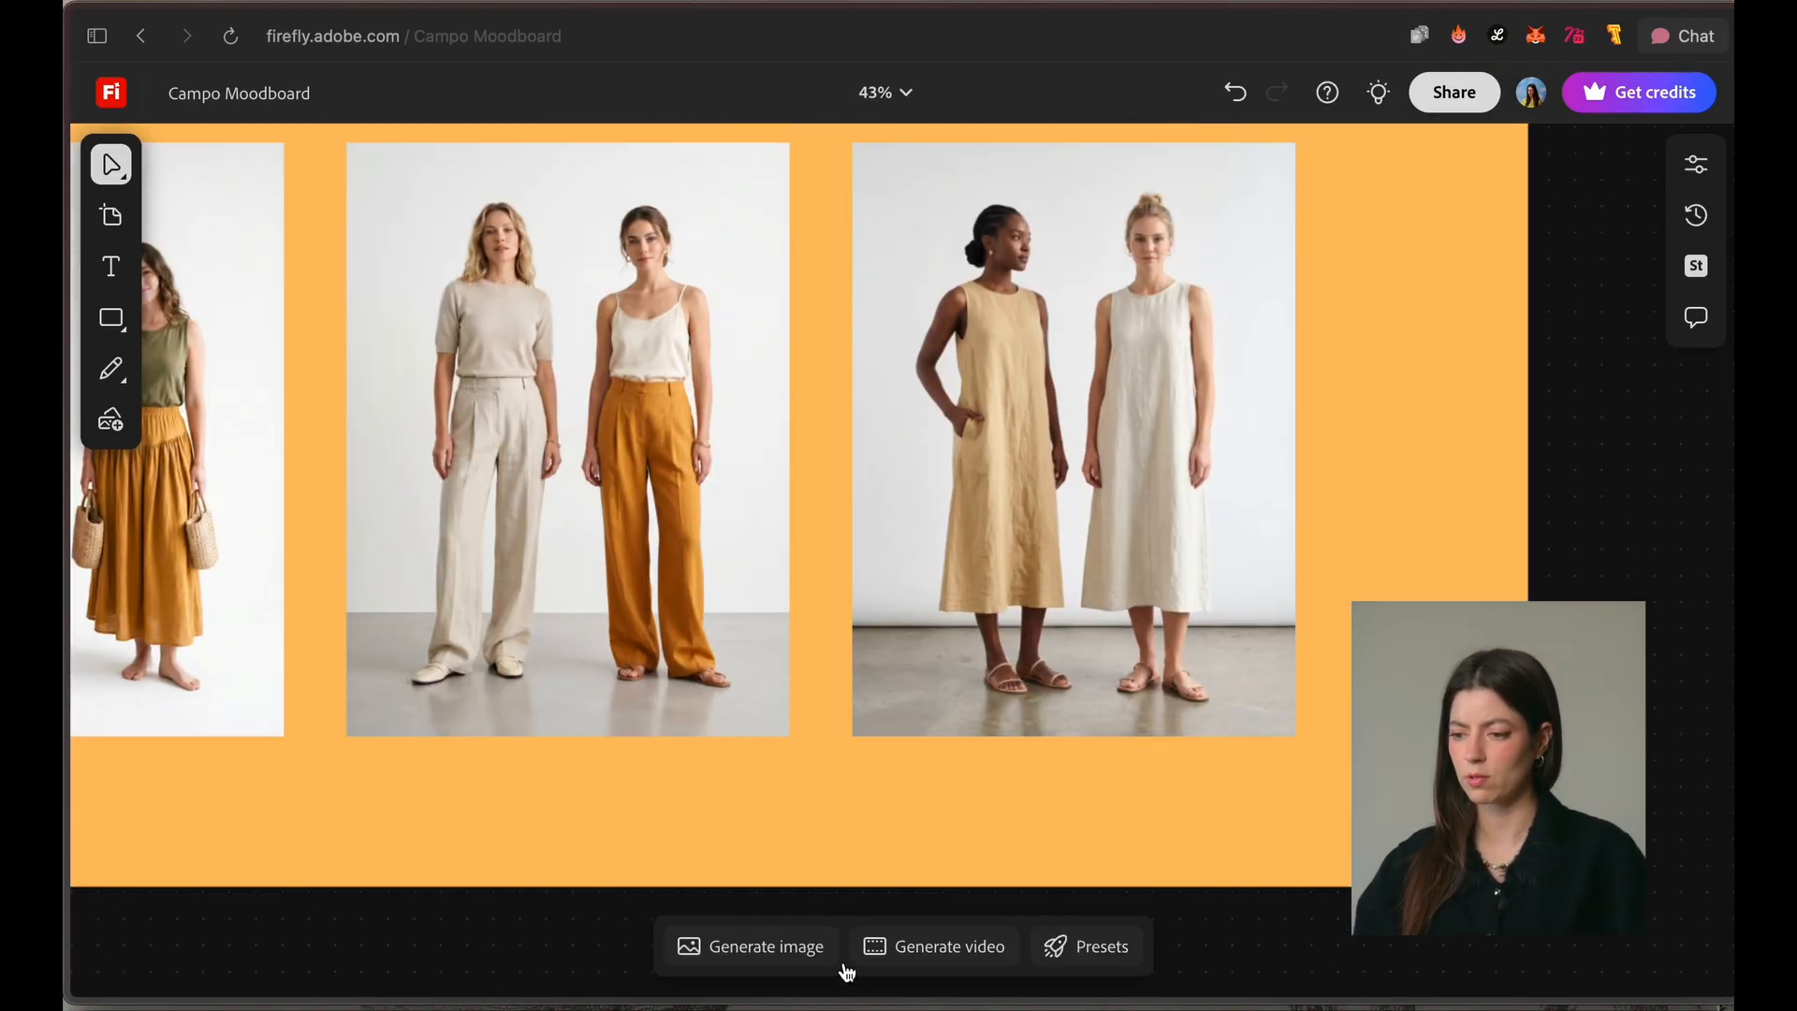
click(776, 948)
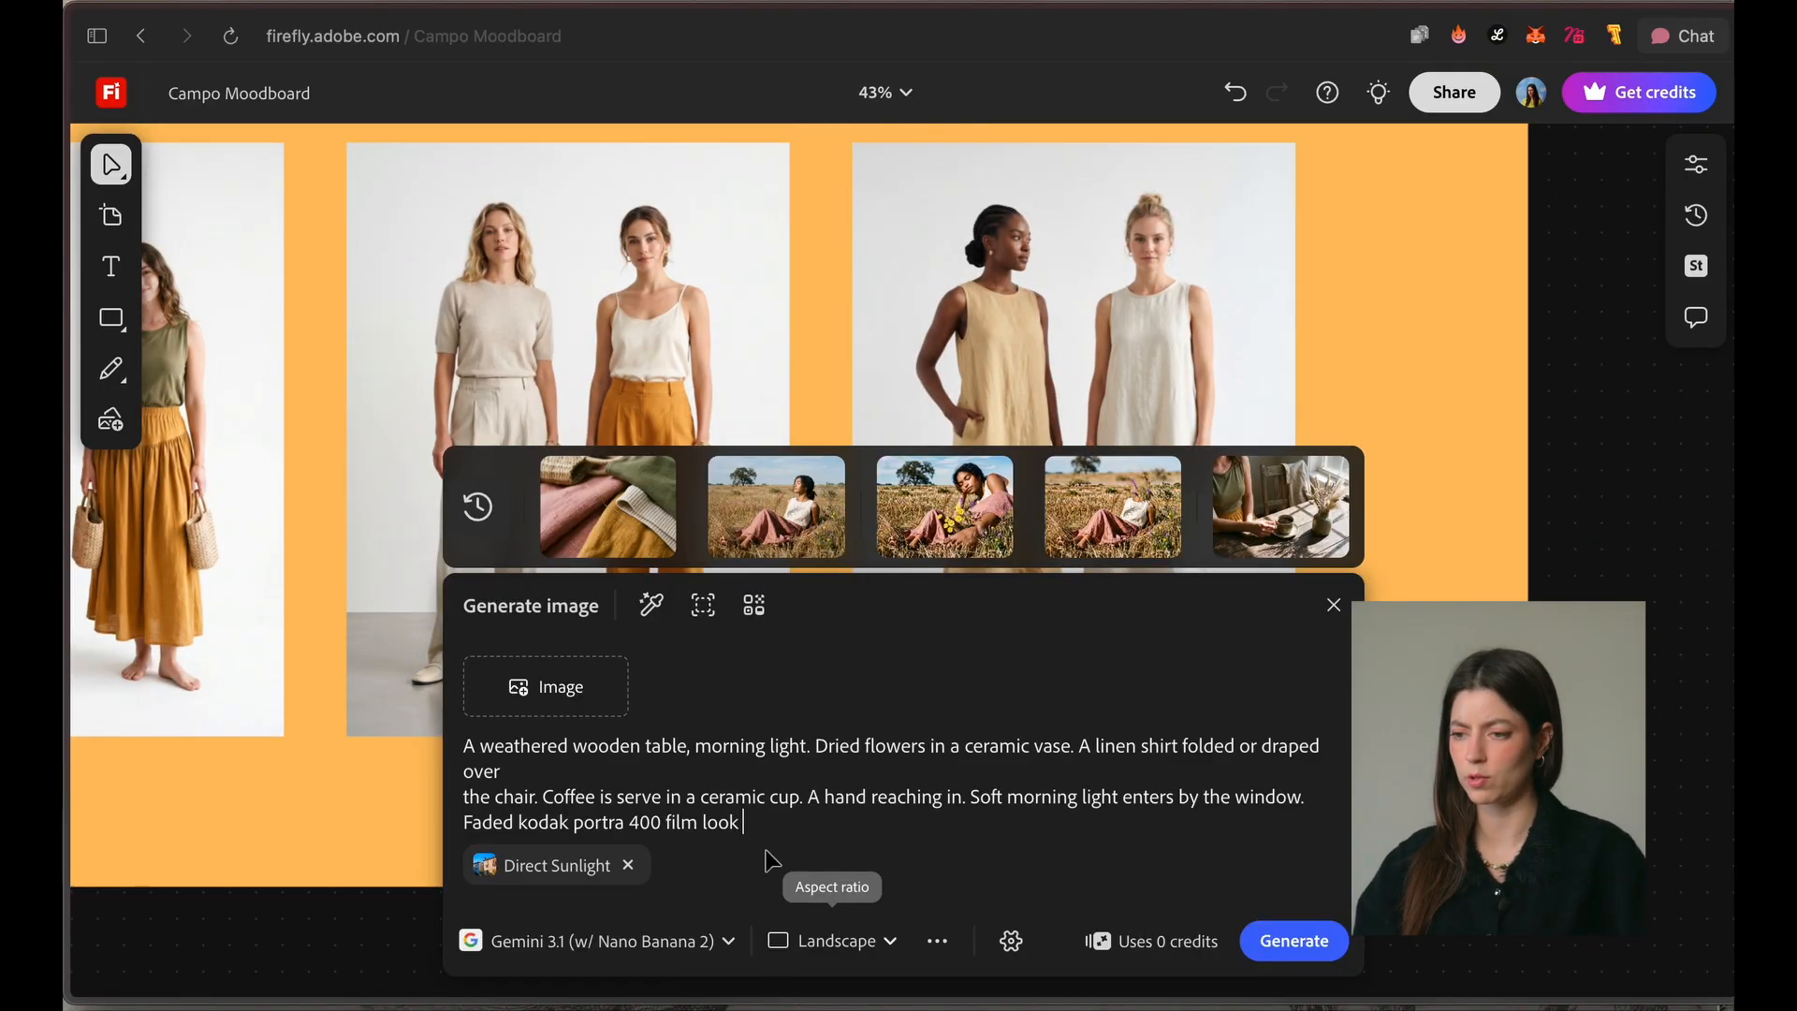
click(704, 607)
scroll(1066, 329, down, 3)
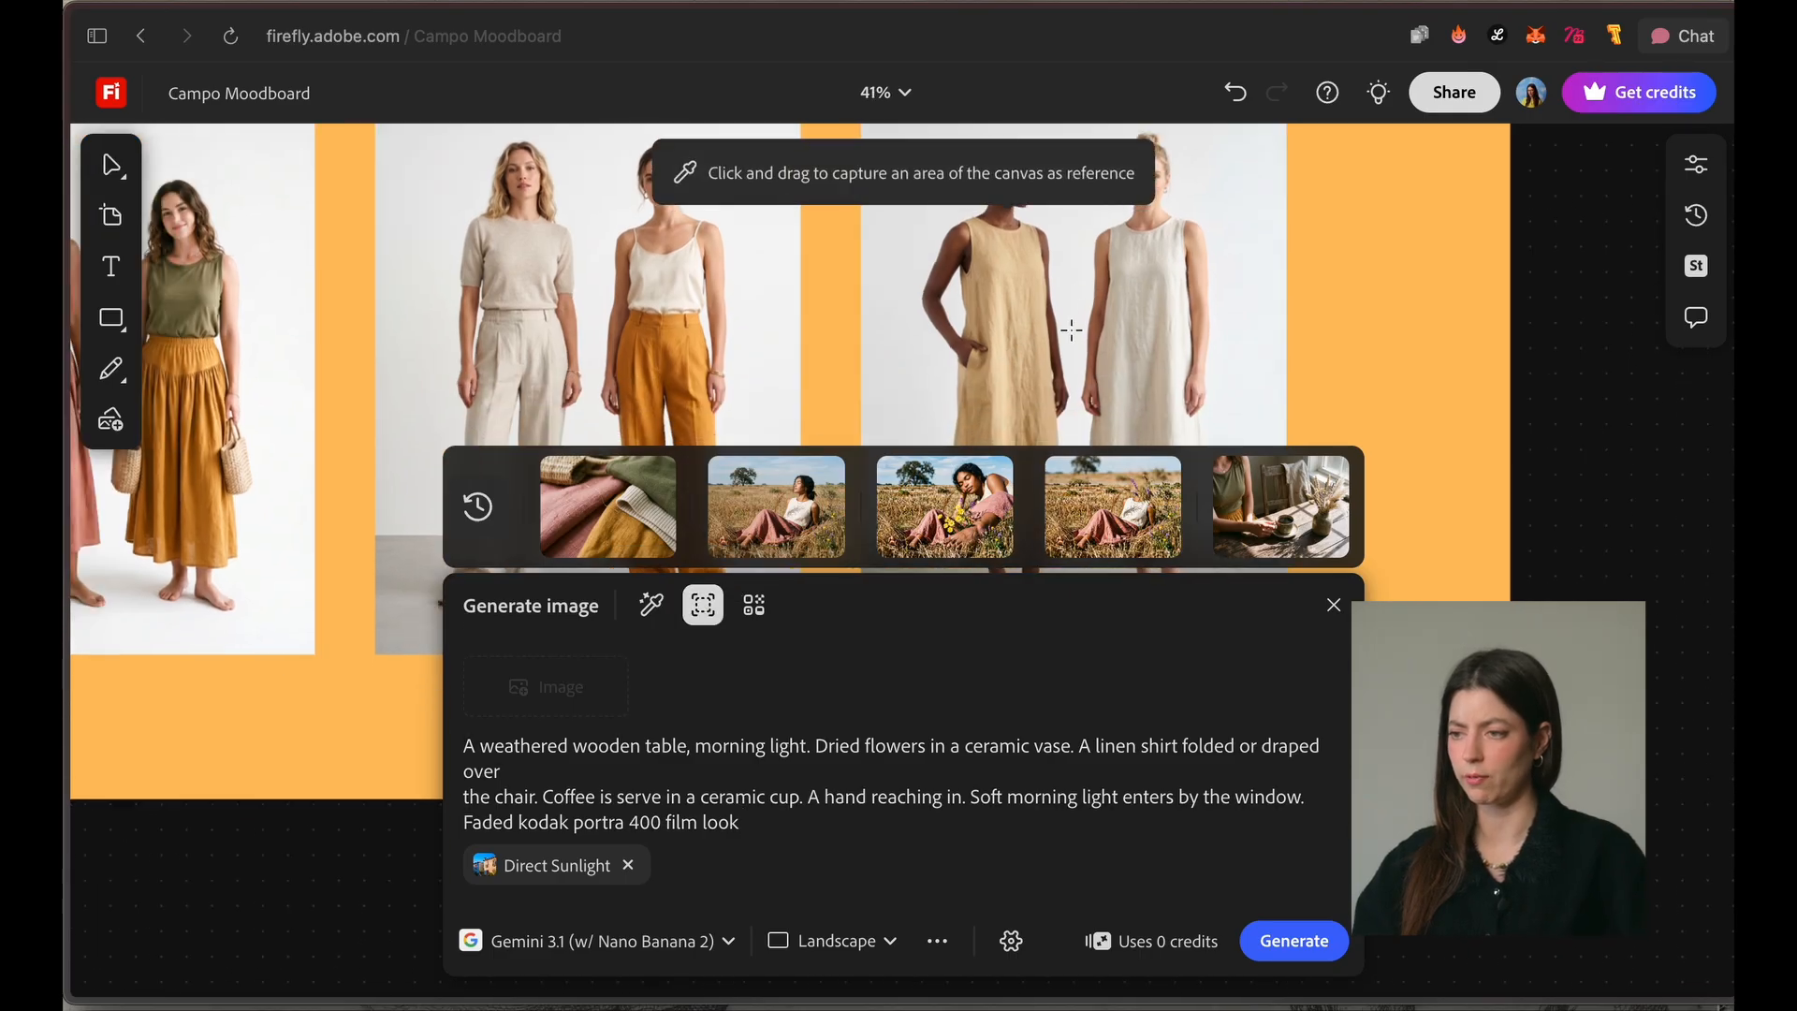
scroll(1067, 330, down, 5)
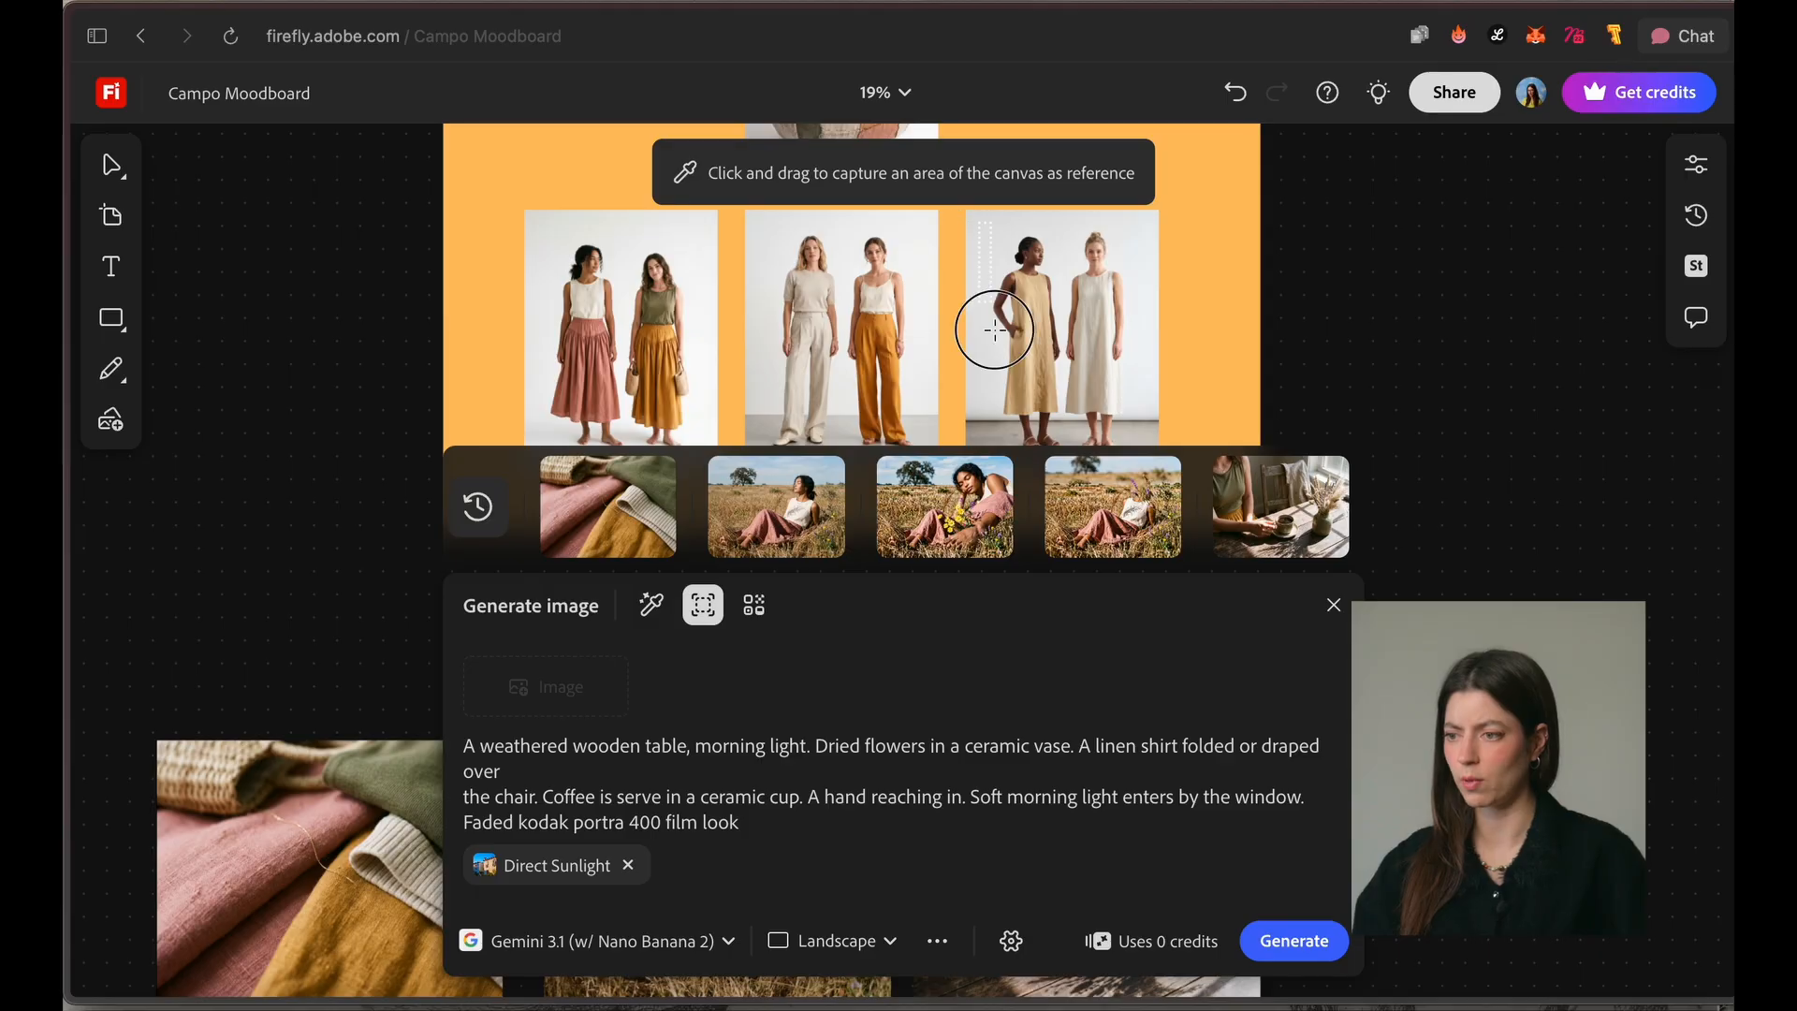
drag(994, 329, 1072, 466)
Step: Remove the Direct Sunlight effect and generate a calm wide angle shot of the woman walking in a Portugal open field, faded kodak portra 400 look
drag(464, 796, 629, 879)
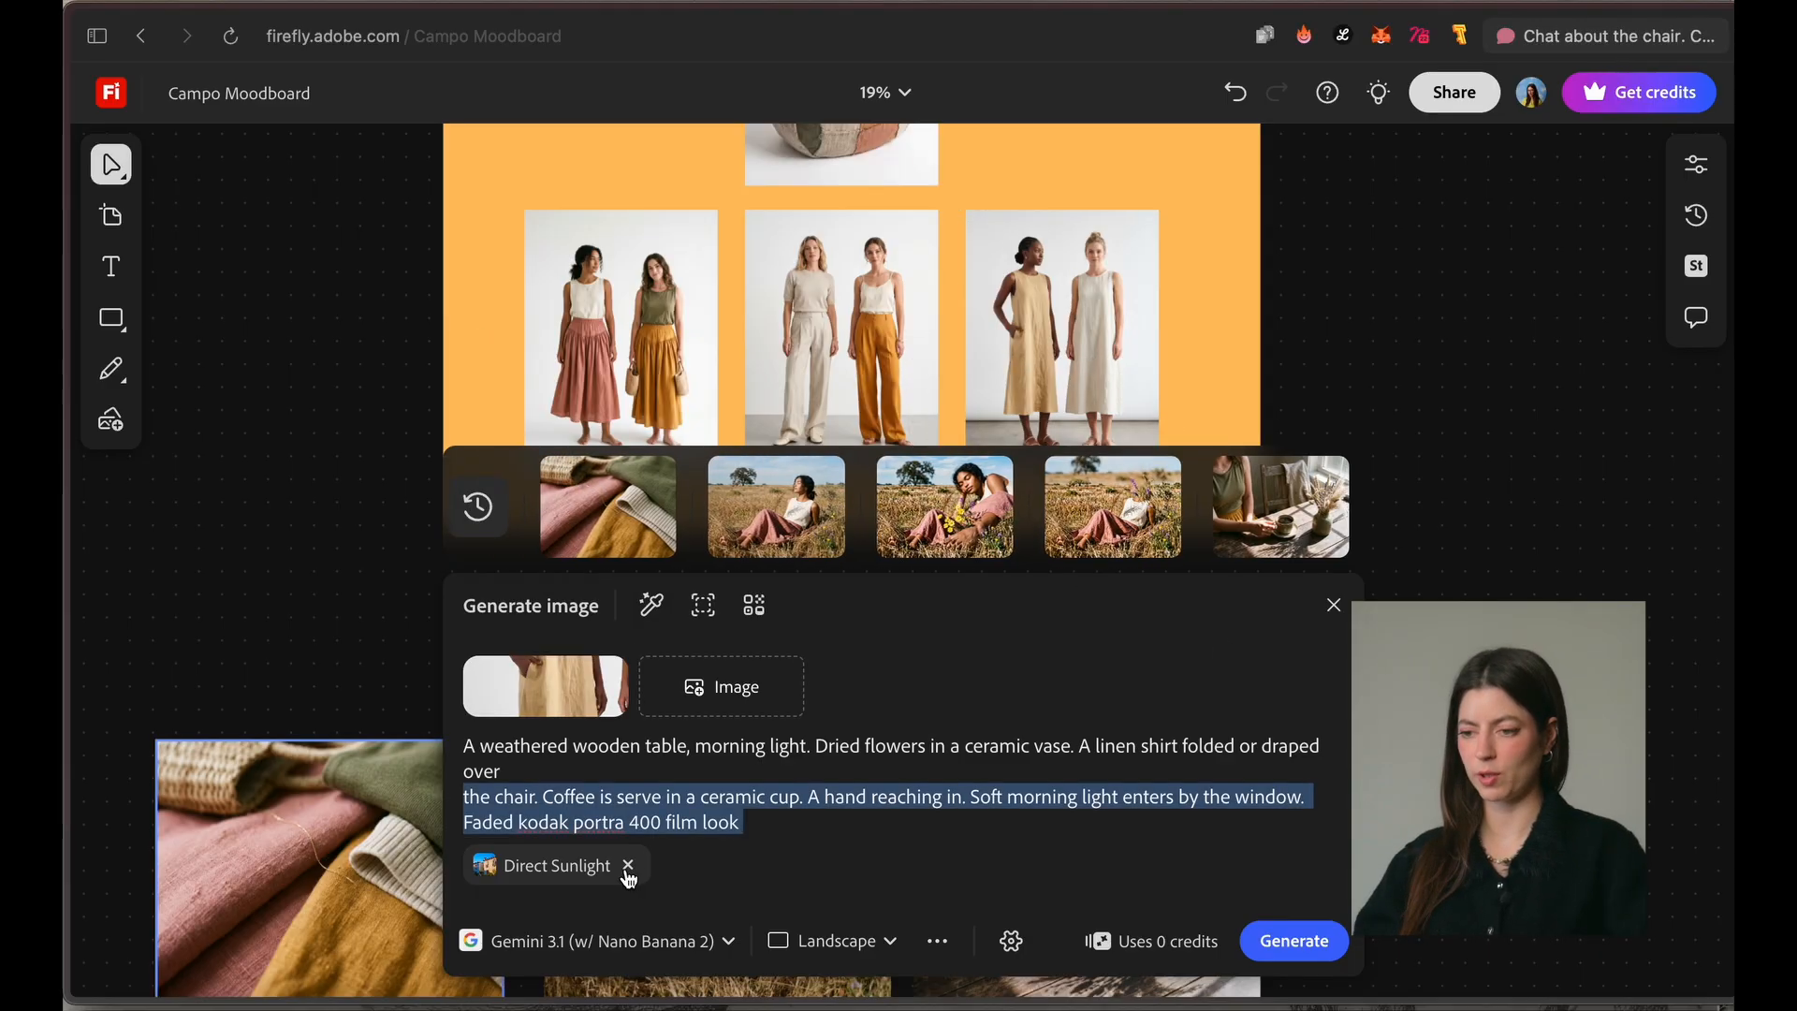
click(642, 846)
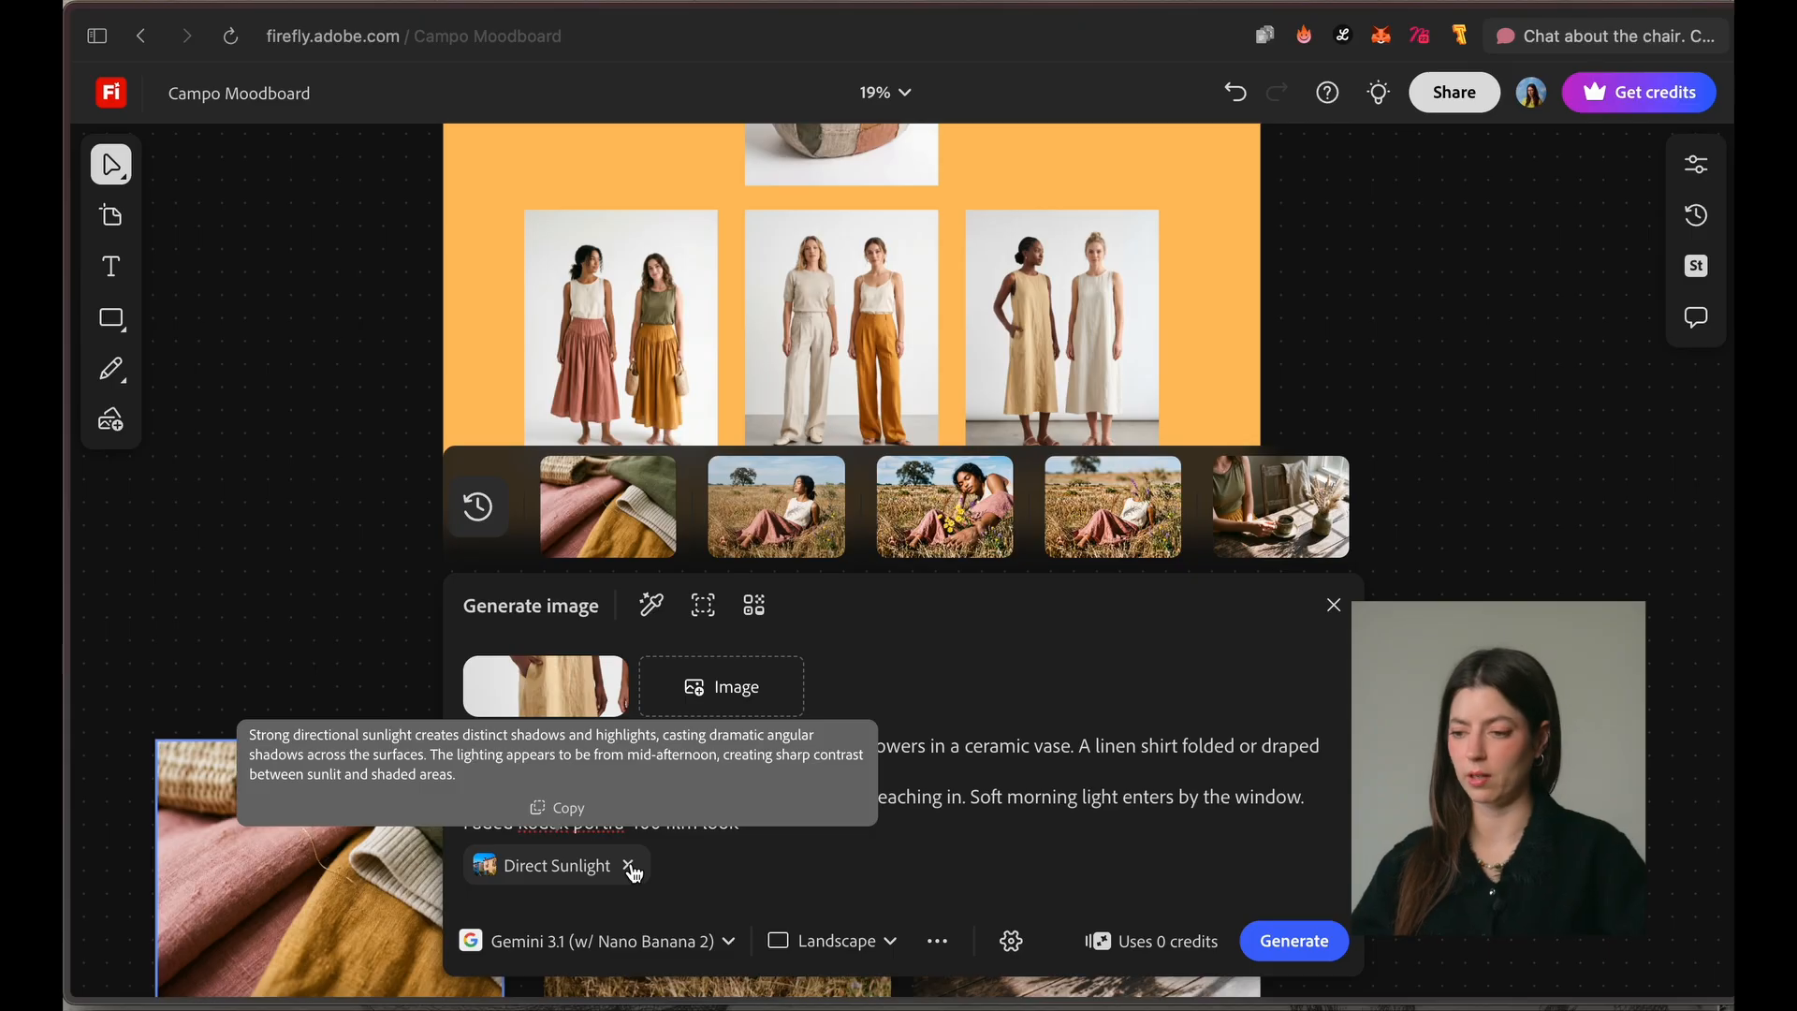
click(632, 869)
triple_click(615, 863)
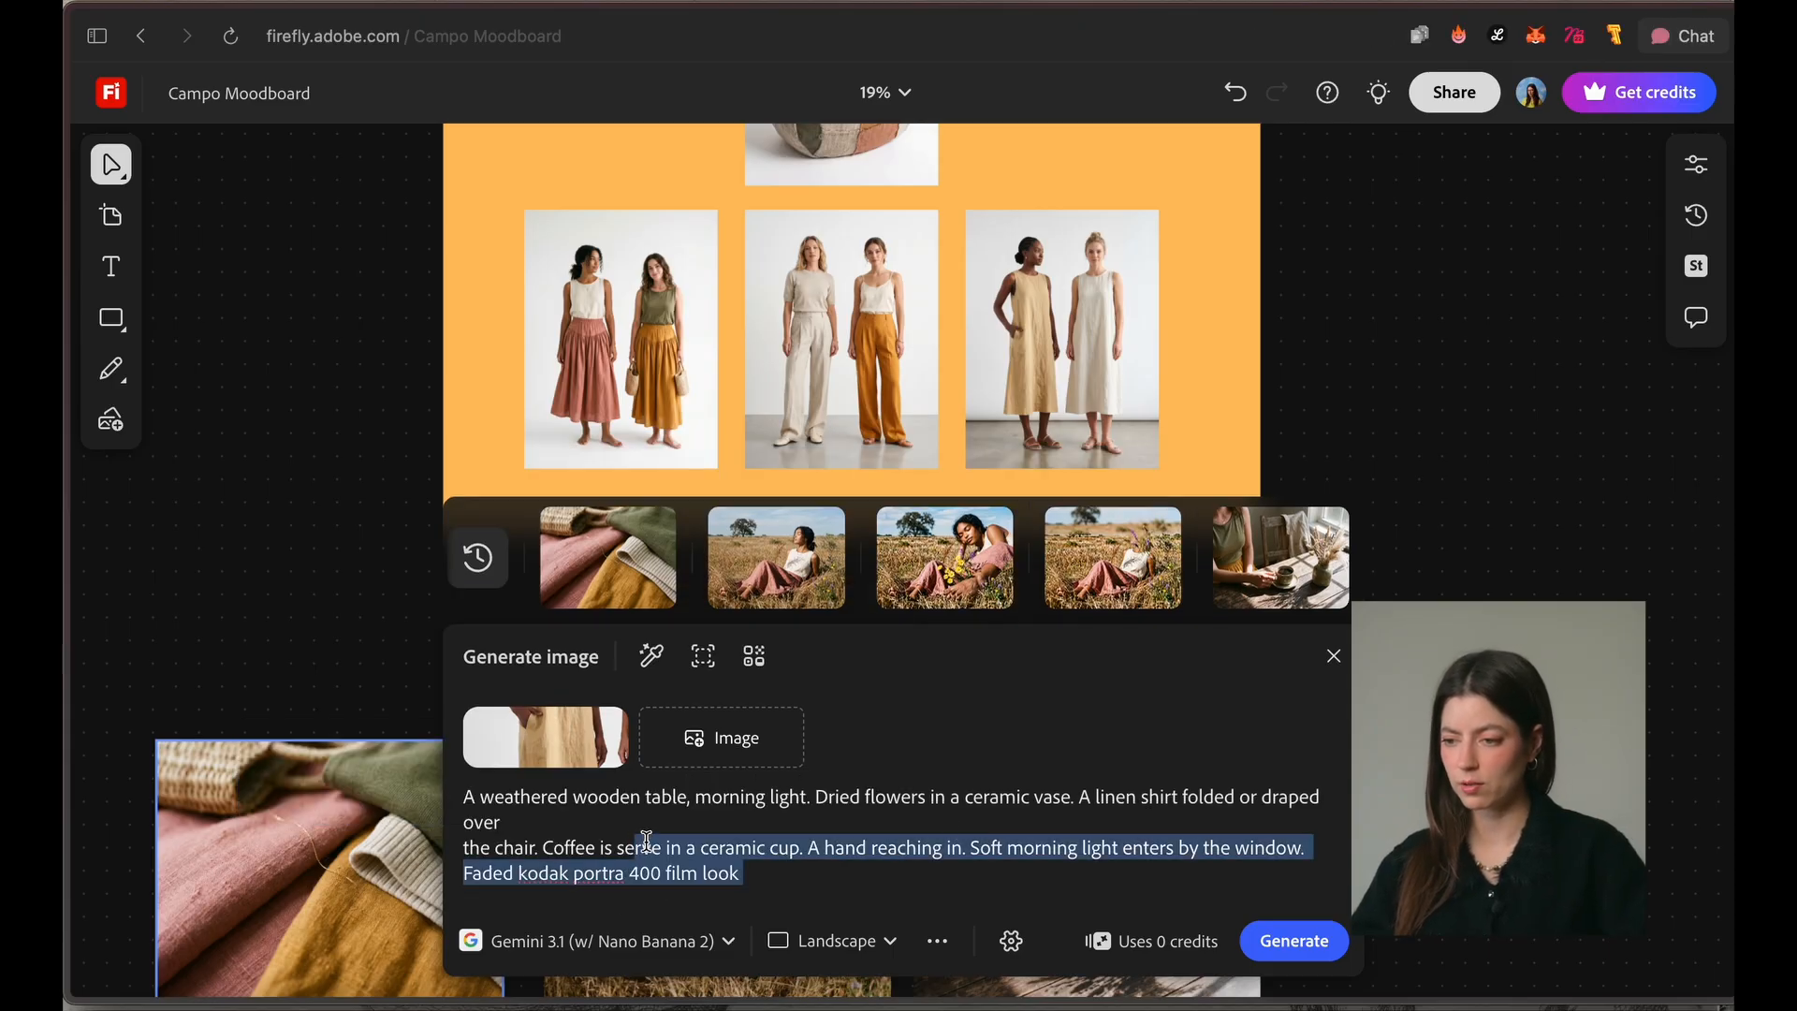
click(820, 848)
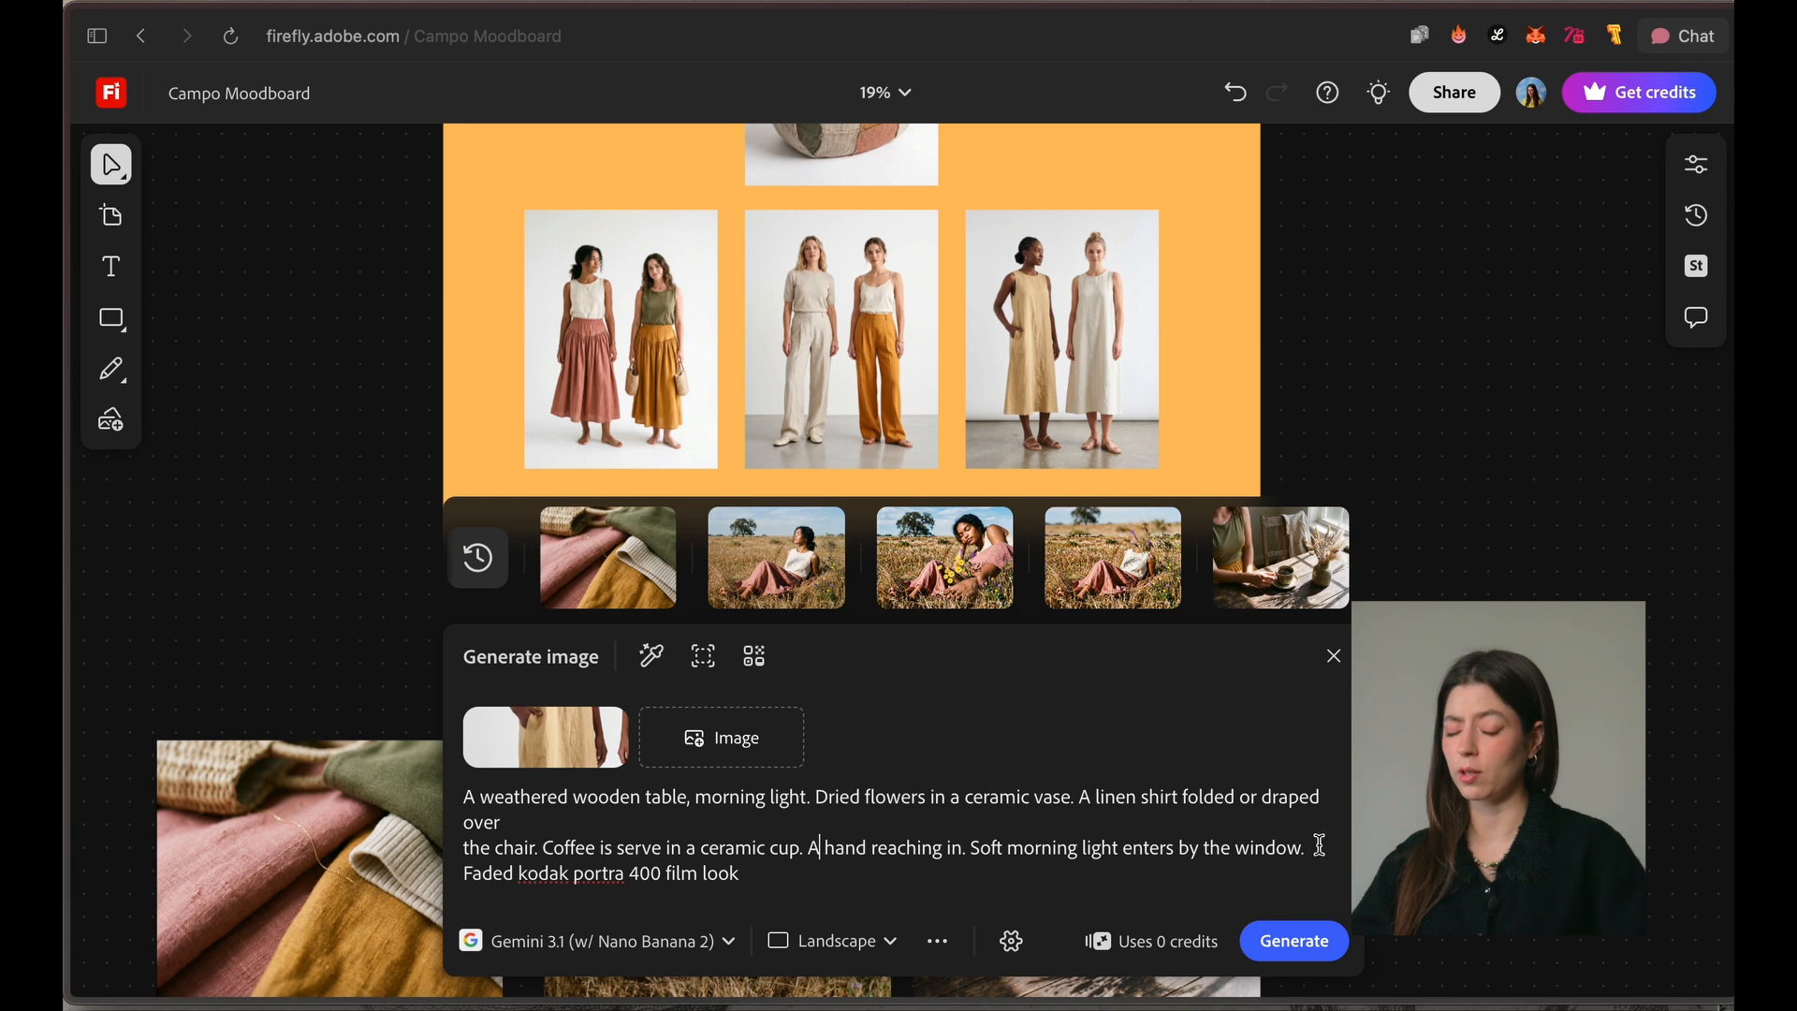
drag(1321, 845, 983, 845)
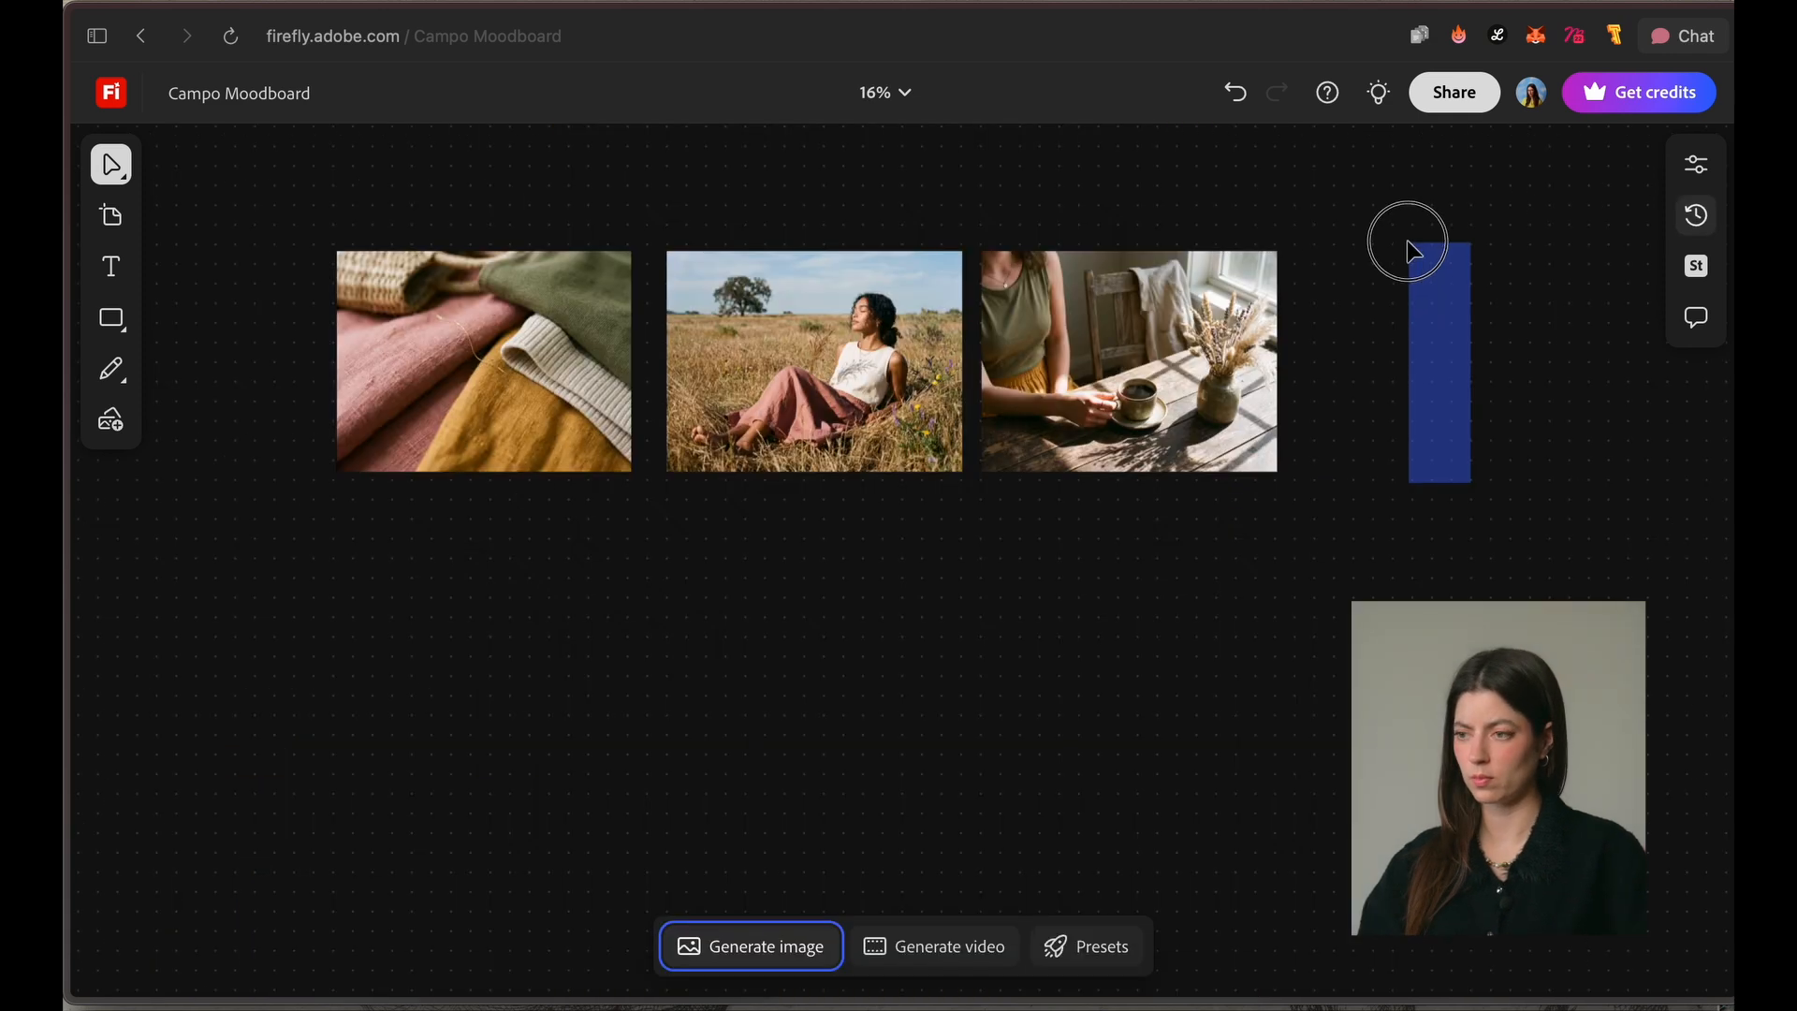
key(h)
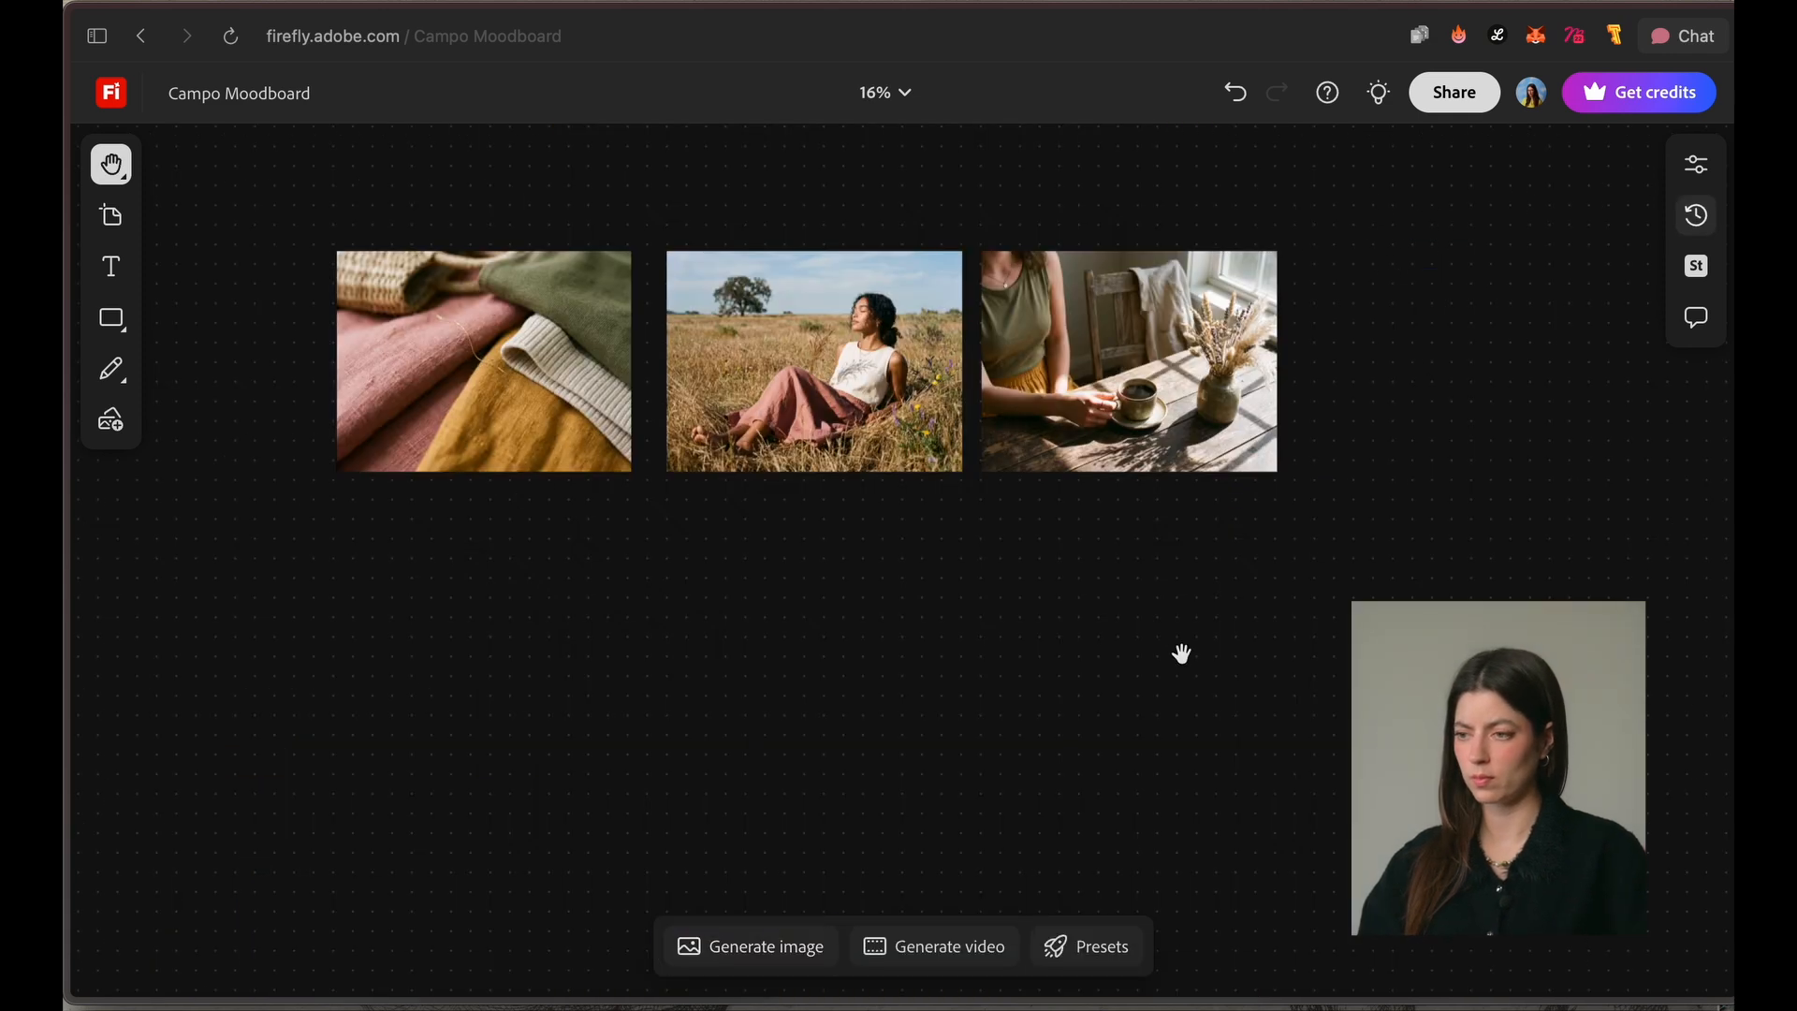
Step: Generate Keep style variations of the coffee table image and place their grid beside it in the row
drag(1179, 649, 868, 648)
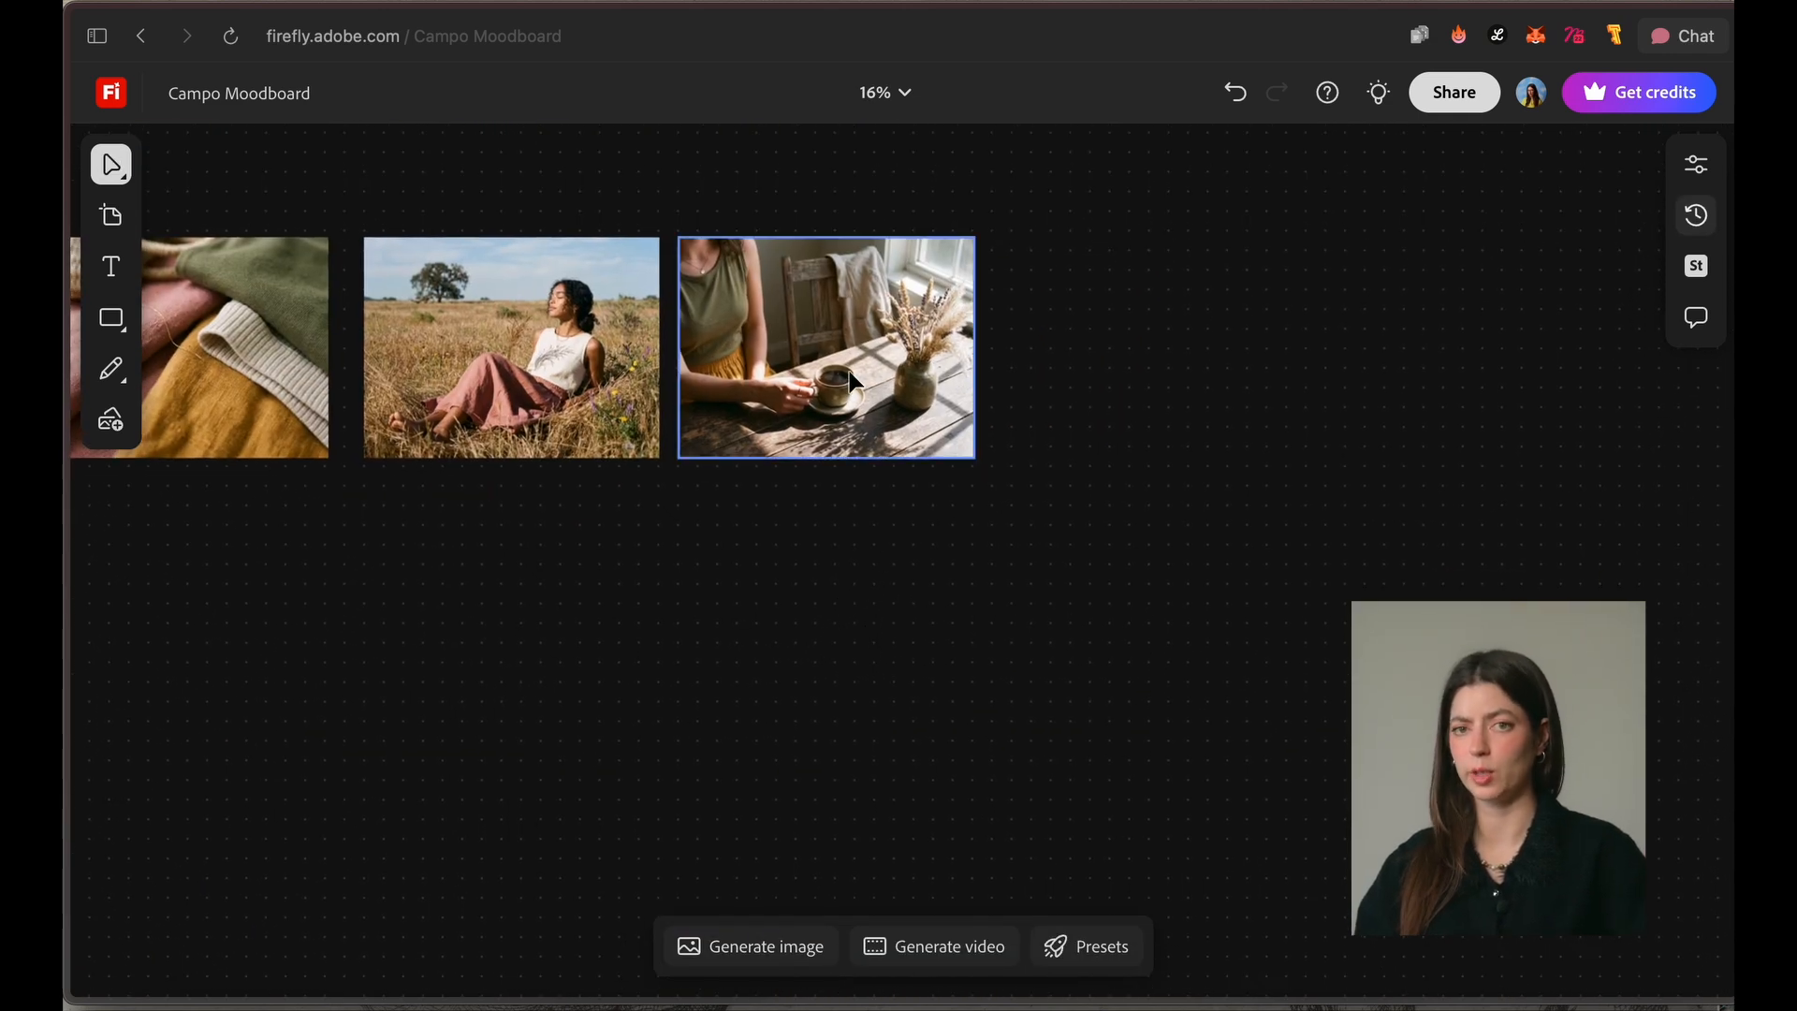
click(767, 379)
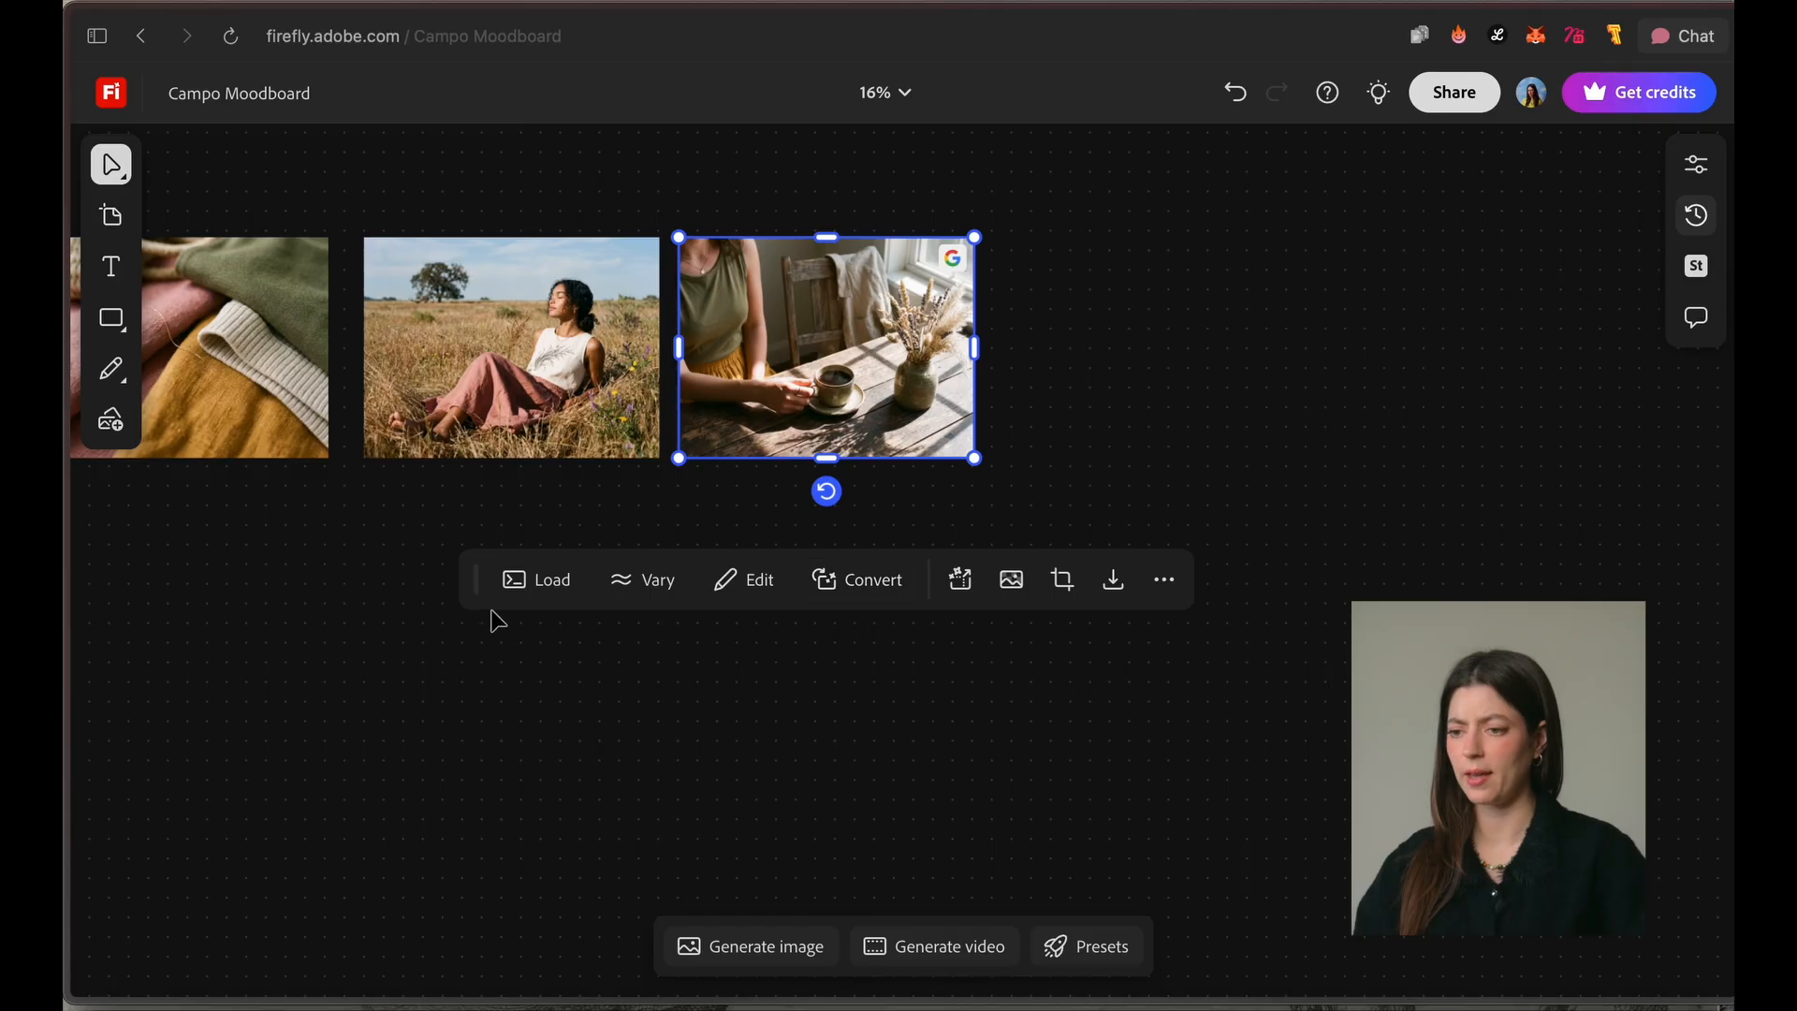
click(642, 582)
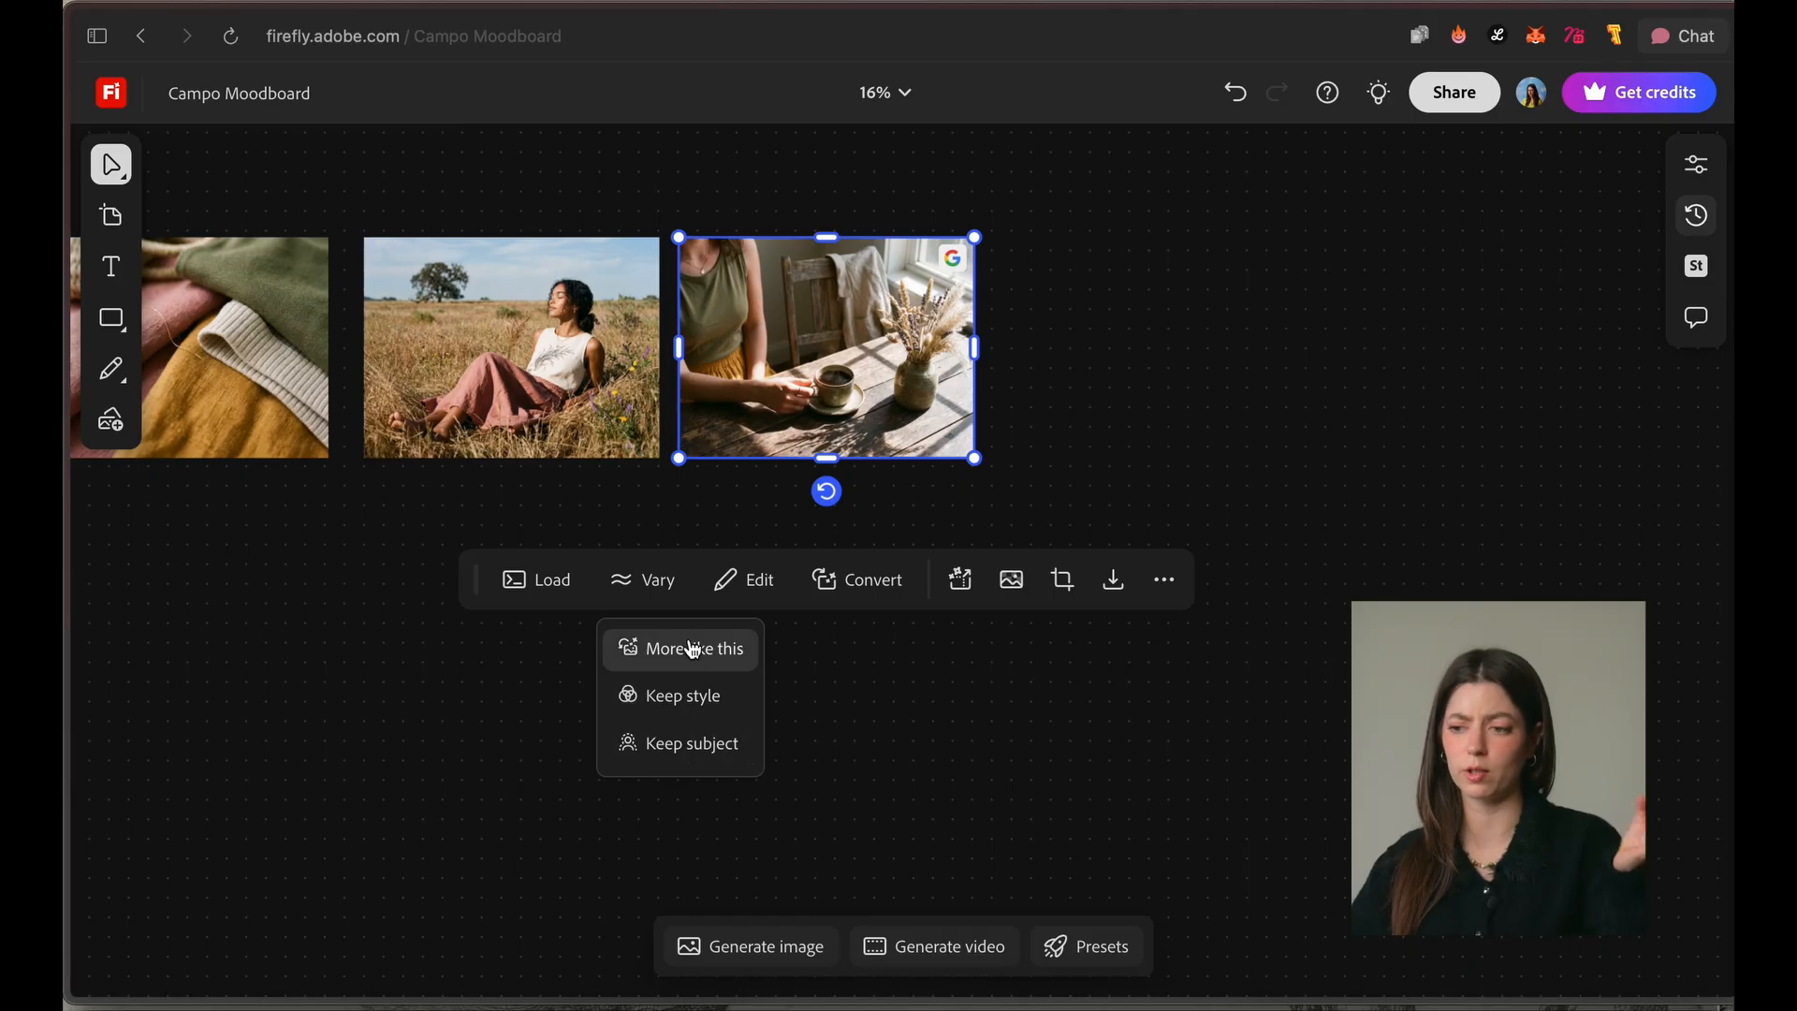
click(693, 692)
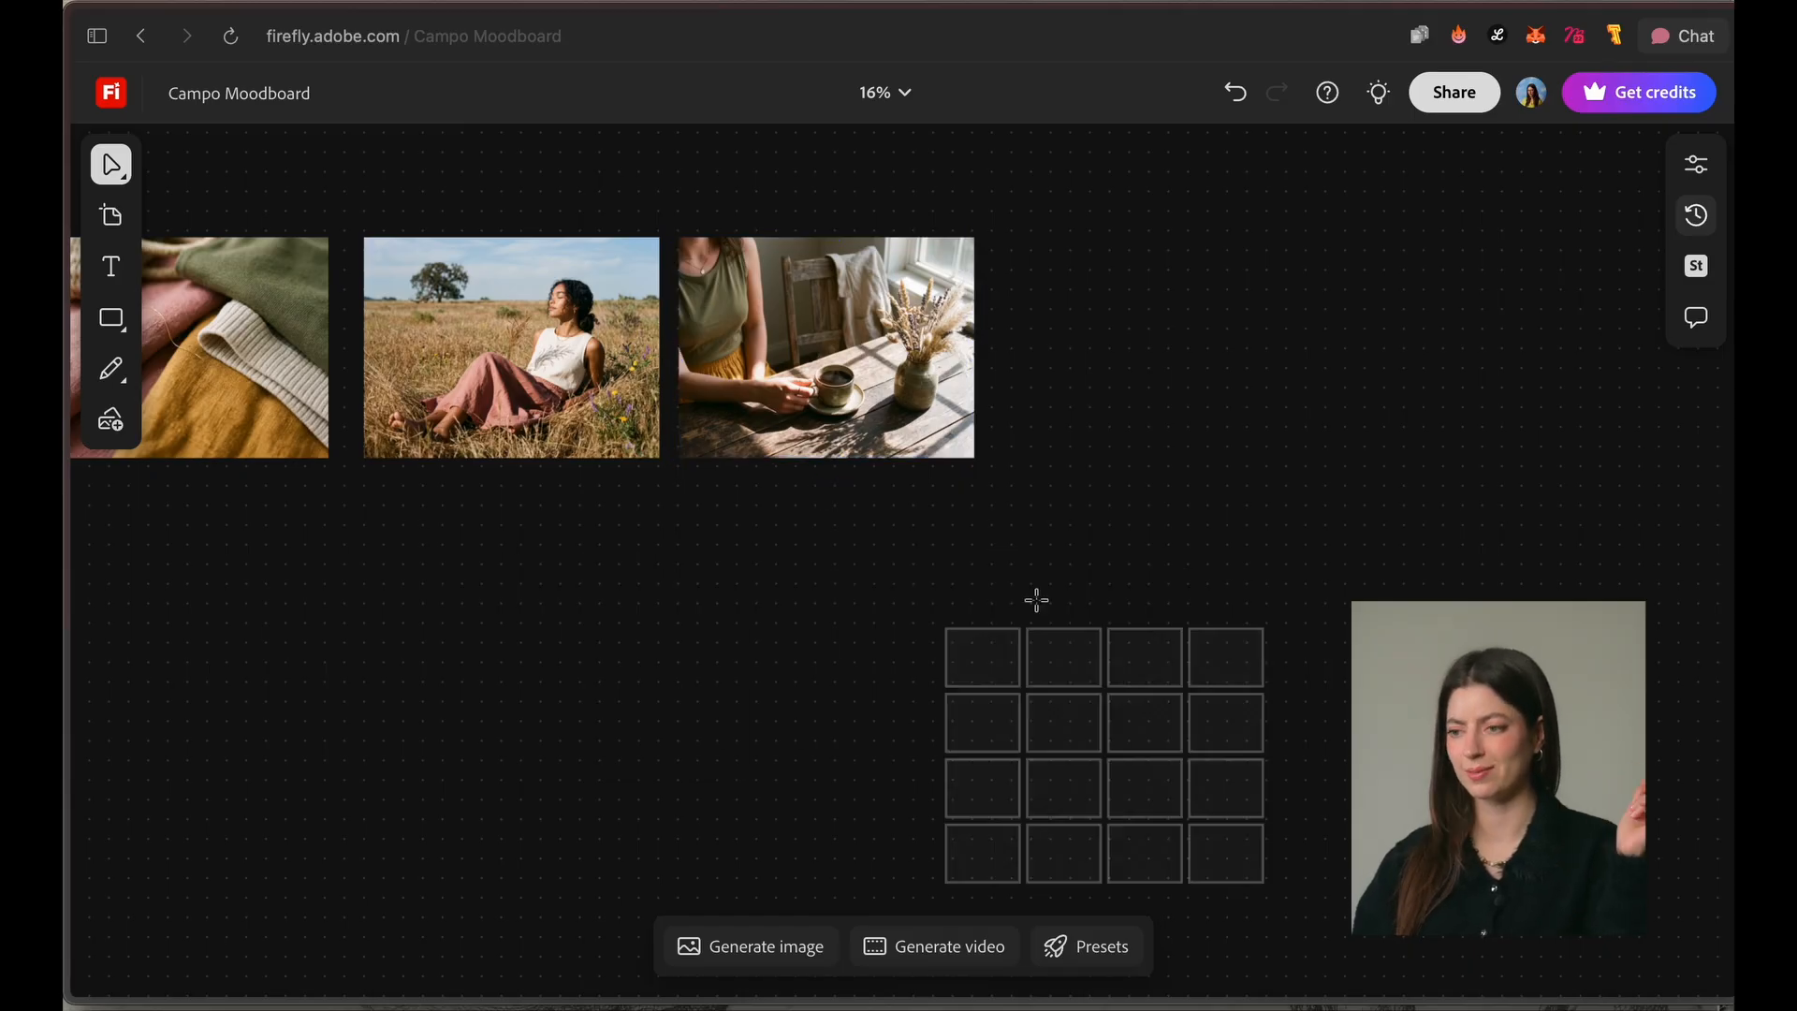
click(1057, 244)
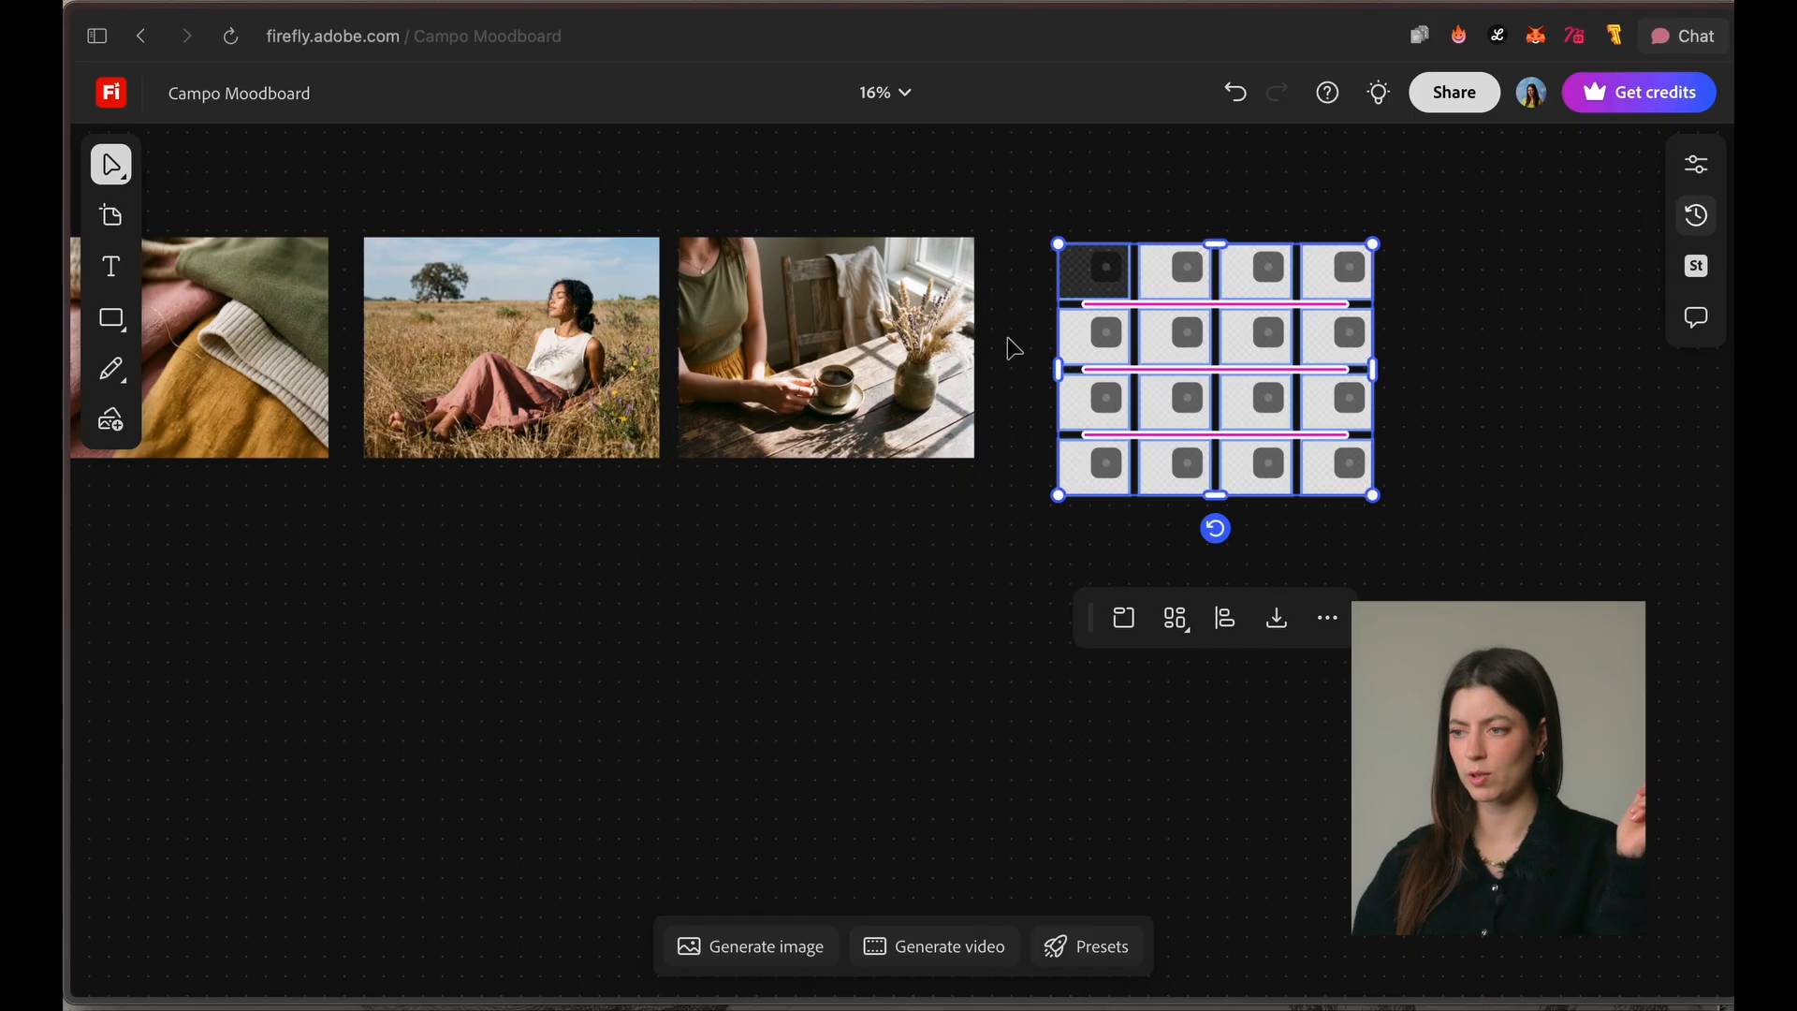
Step: Remove the dress reference and generate an image from the prompt "close up of cotton fields, very warm morning light, kodak portra 400 faded"
drag(437, 637, 790, 702)
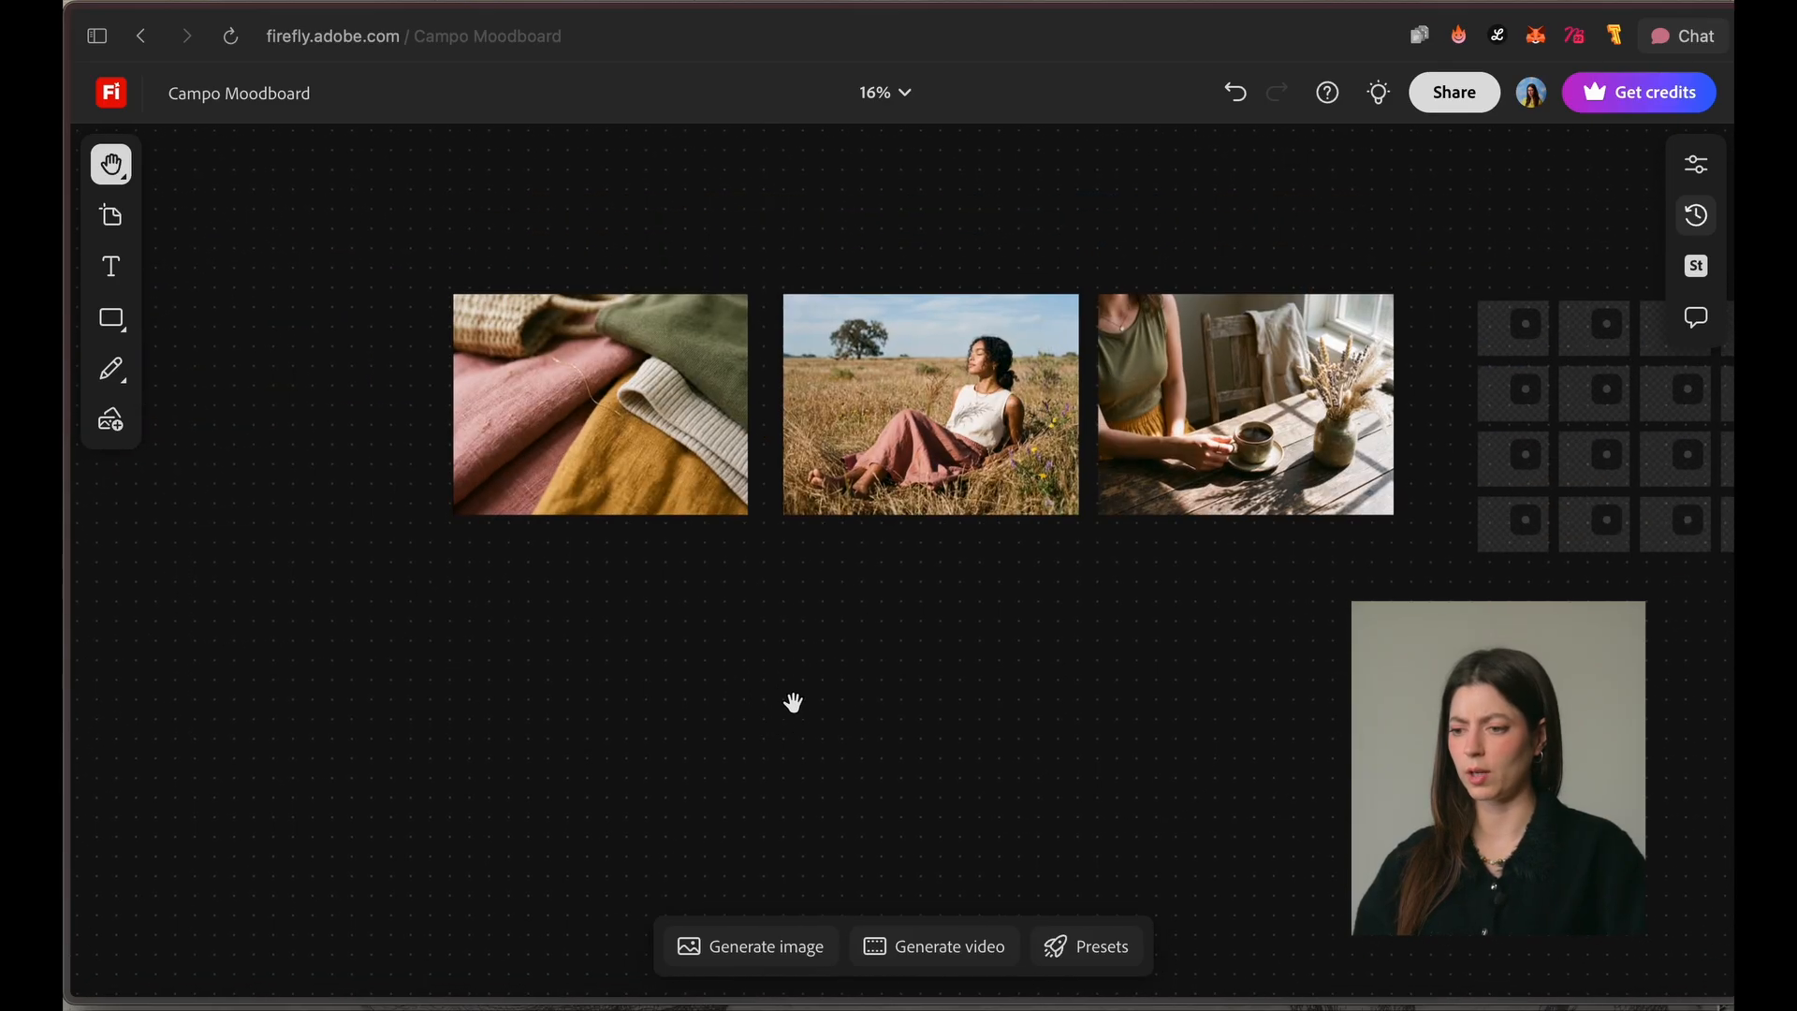
click(799, 943)
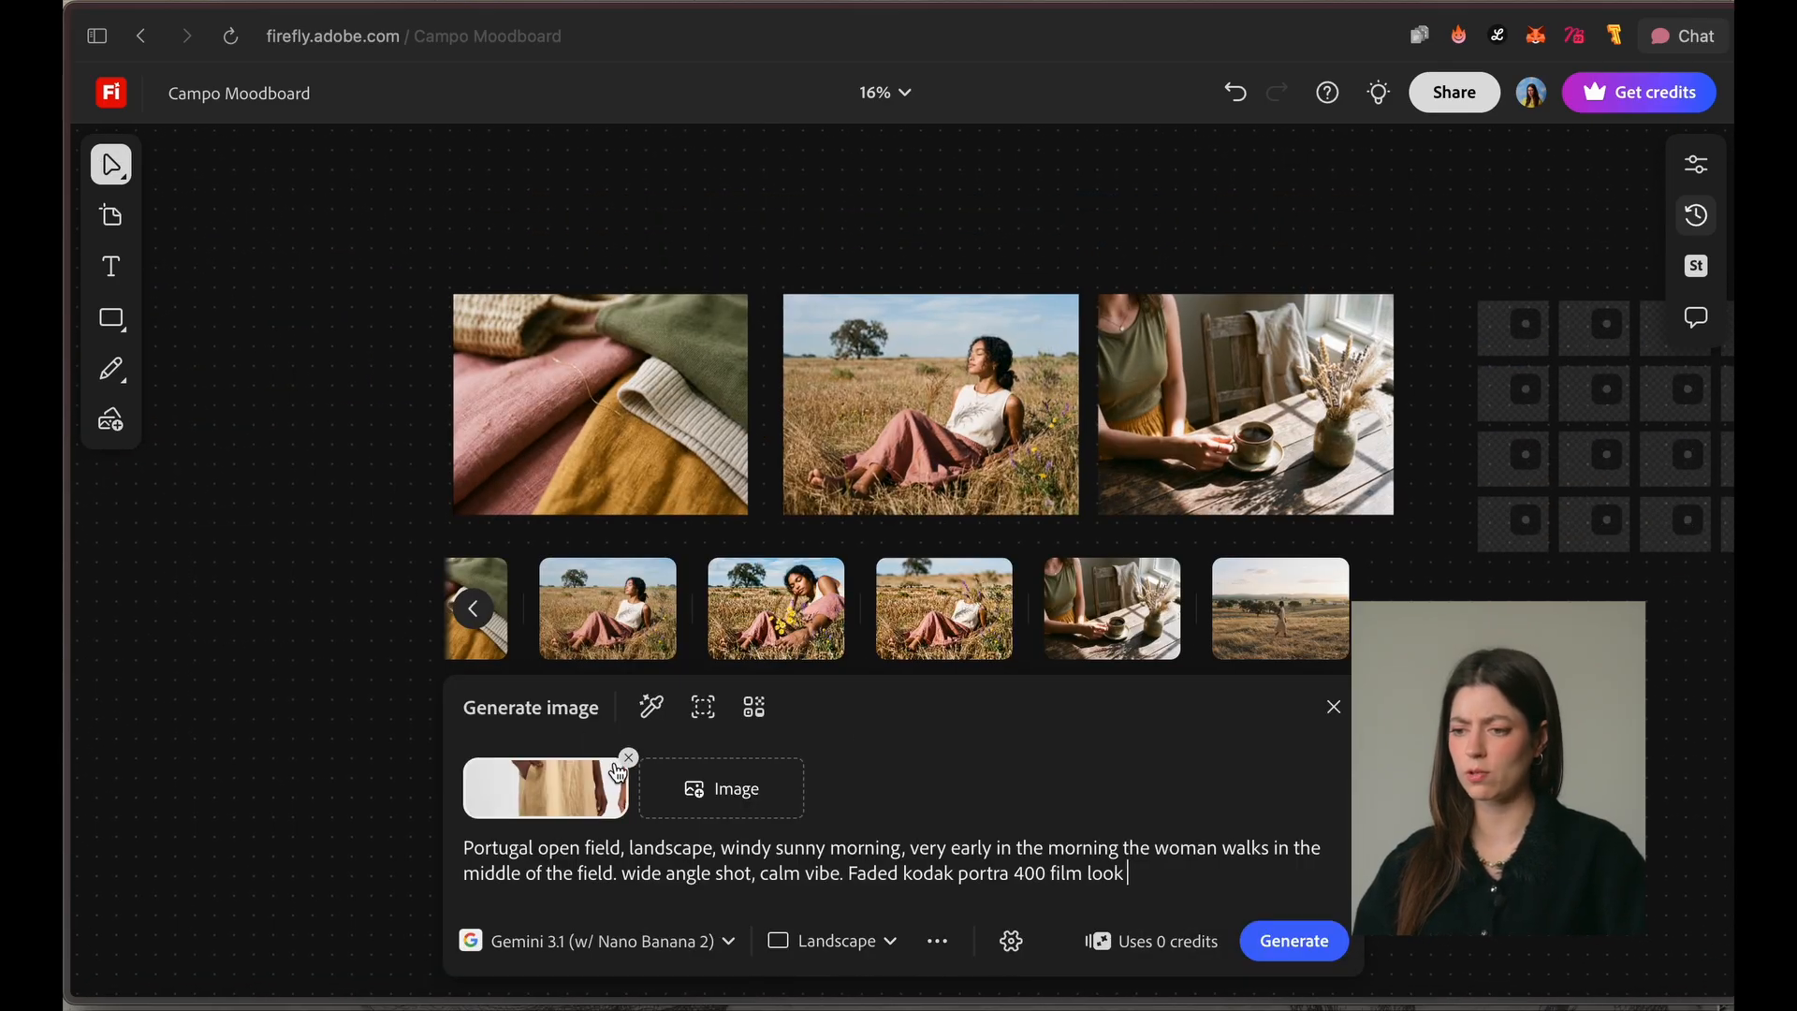
click(627, 759)
key(super+a)
text(close up of cotton fields, very warm morning )
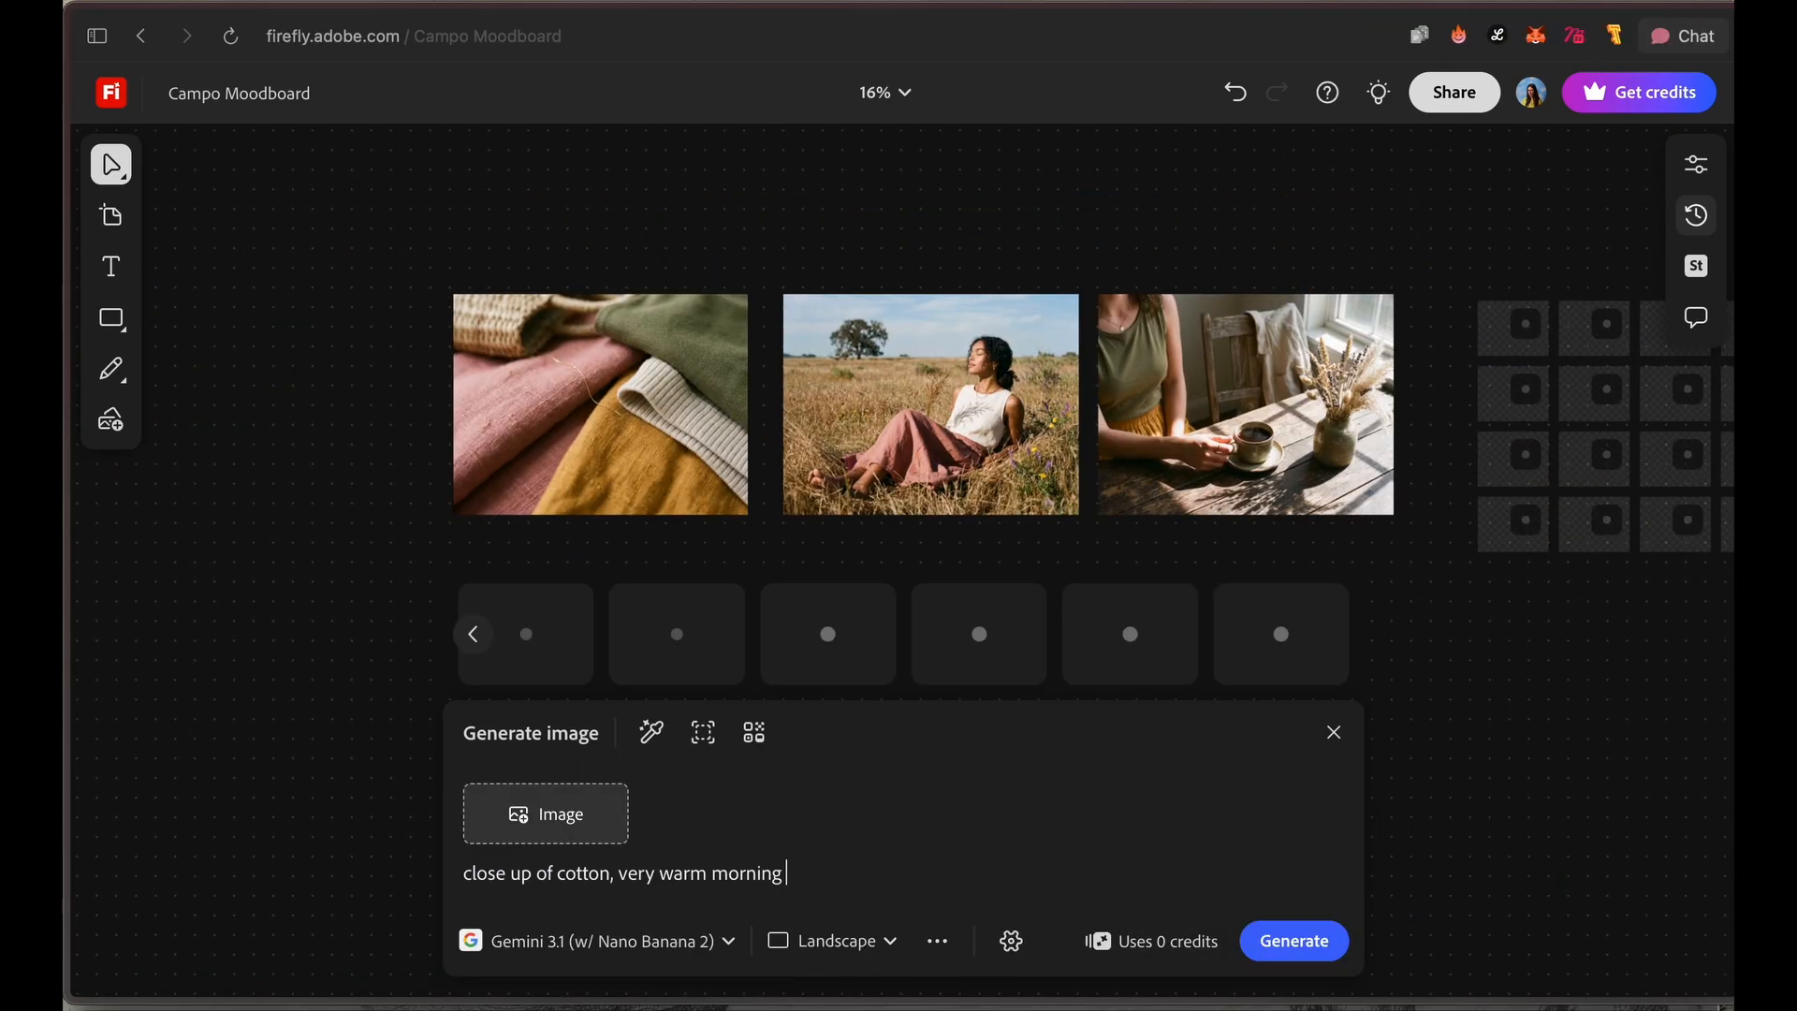
text(light)
click(610, 873)
text(fields)
click(874, 873)
text(, kodak portra 400 faded)
key(Return)
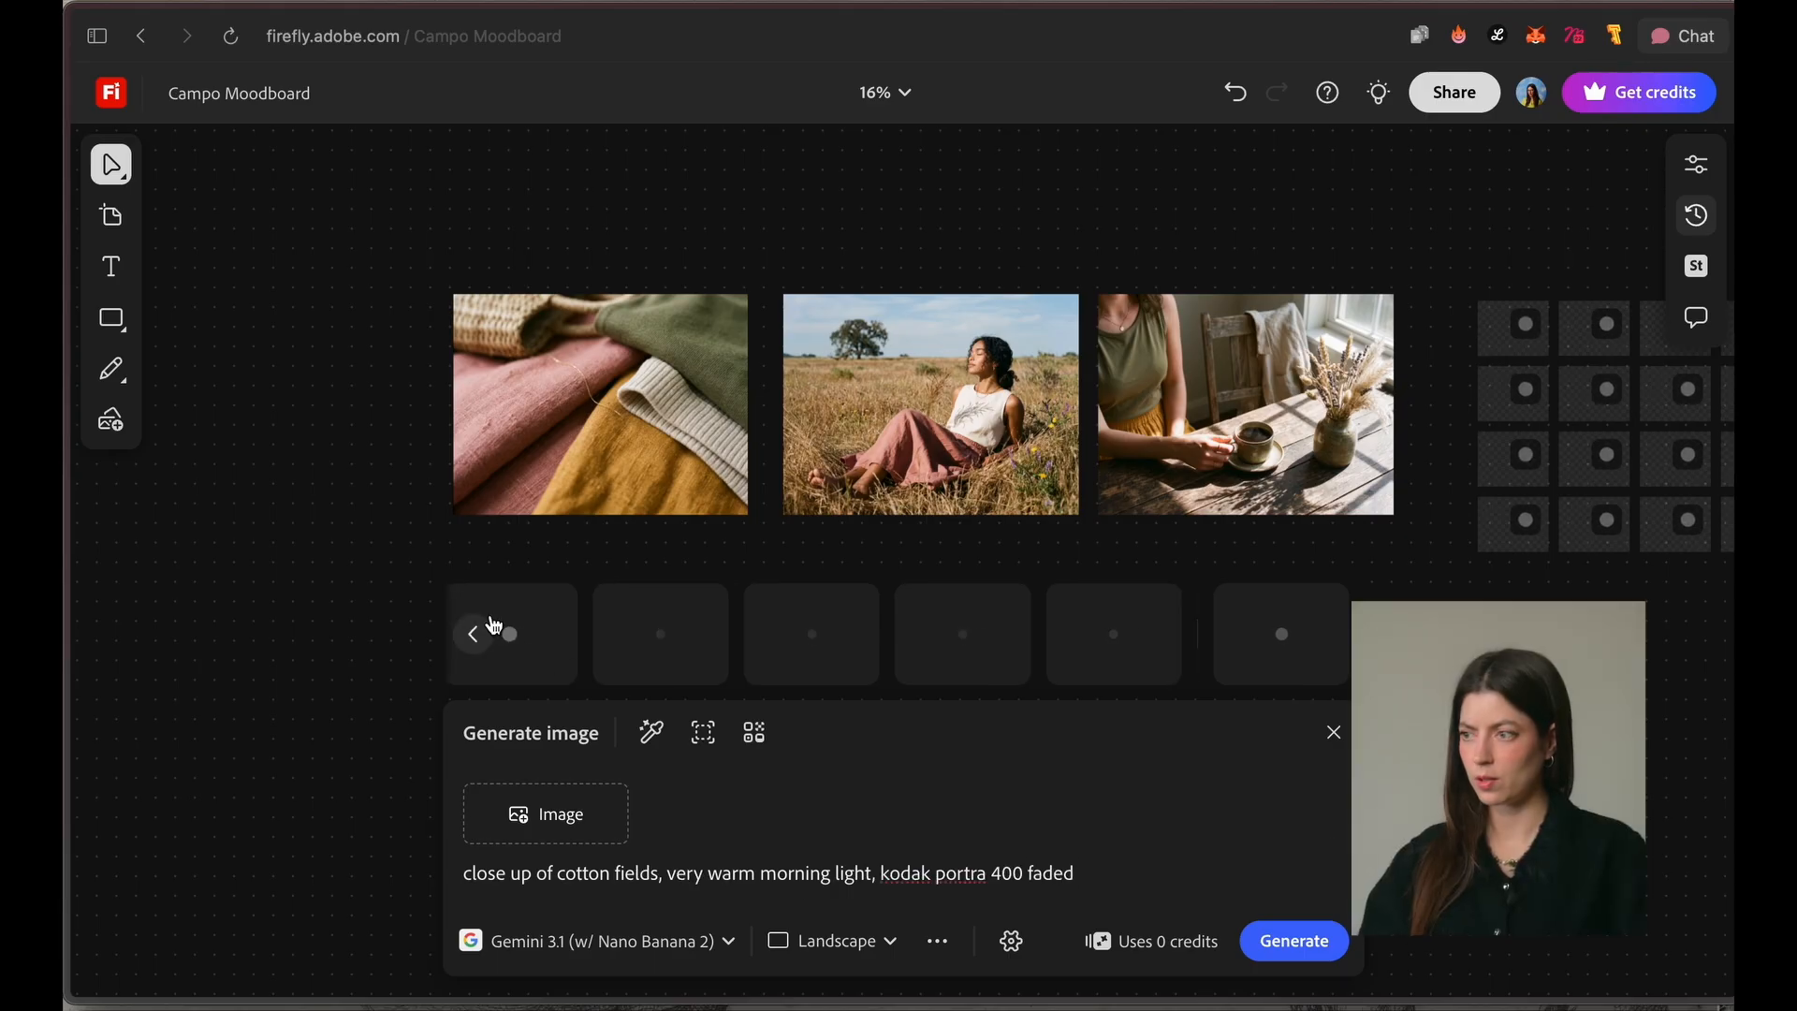
Step: Place the image of the woman walking in the open field from the generation history below the moodboard row and inspect it
click(1696, 216)
mouse_move(1475, 509)
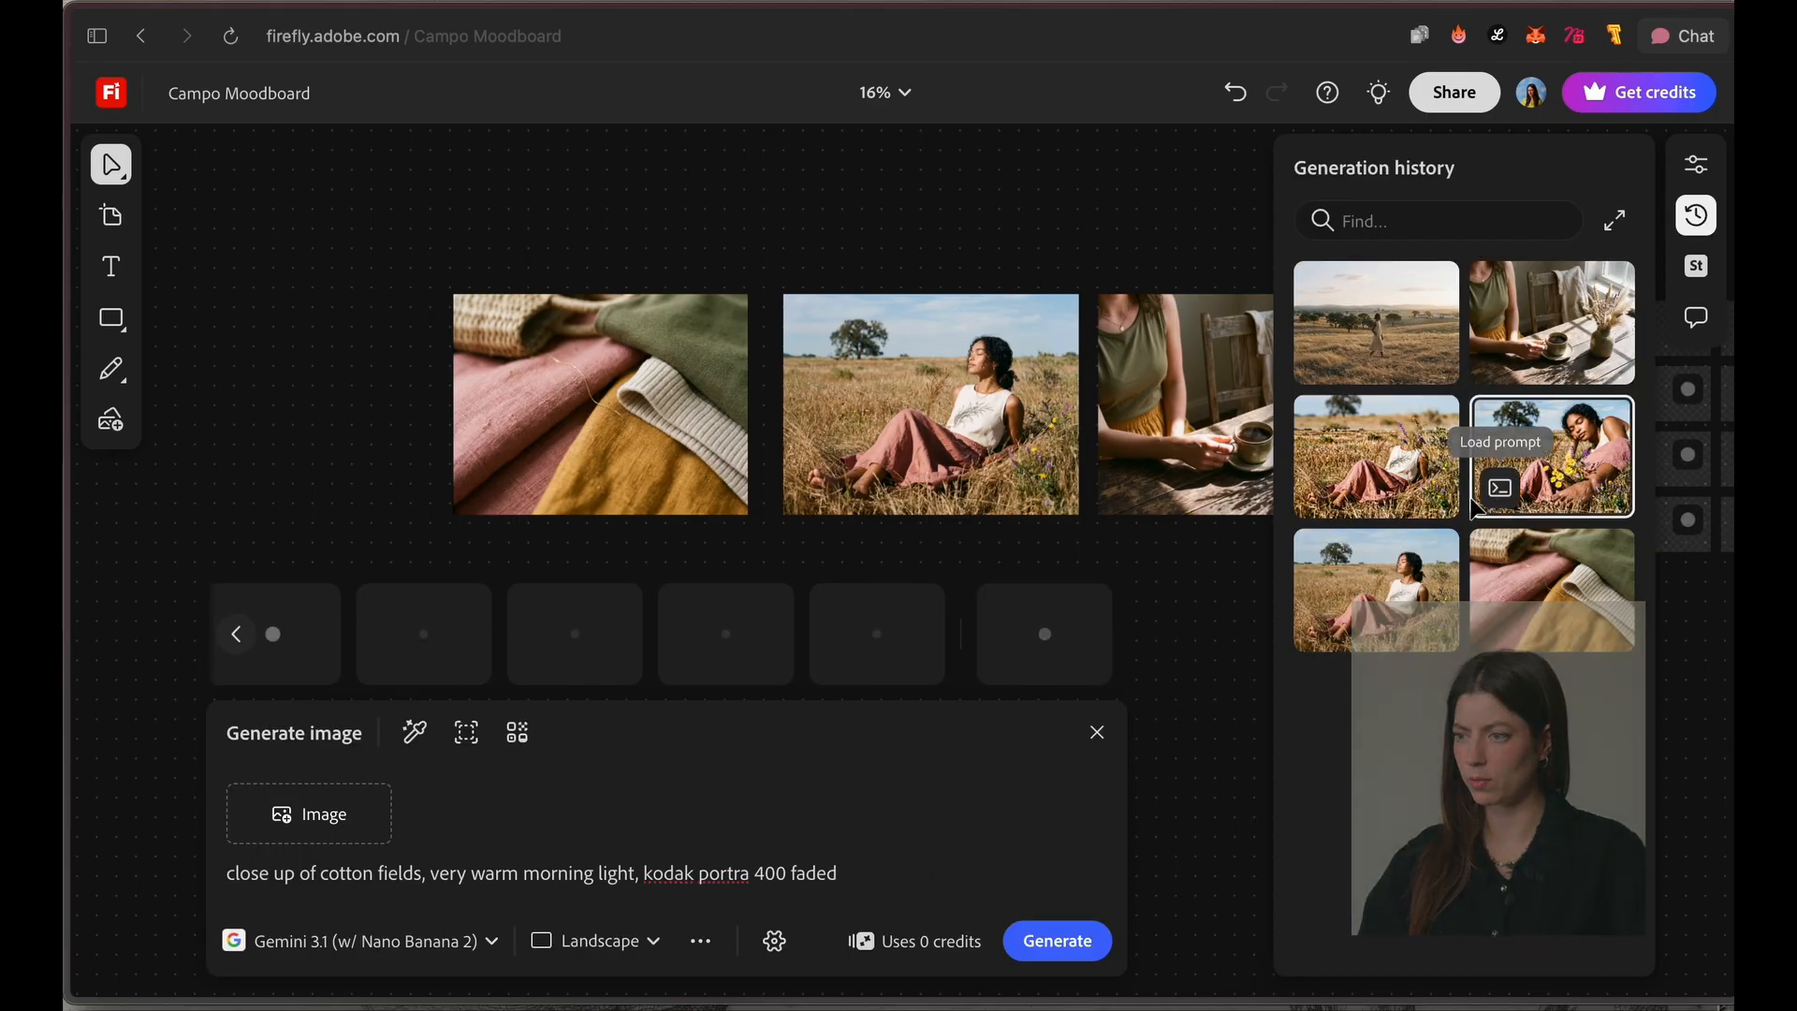
click(1348, 337)
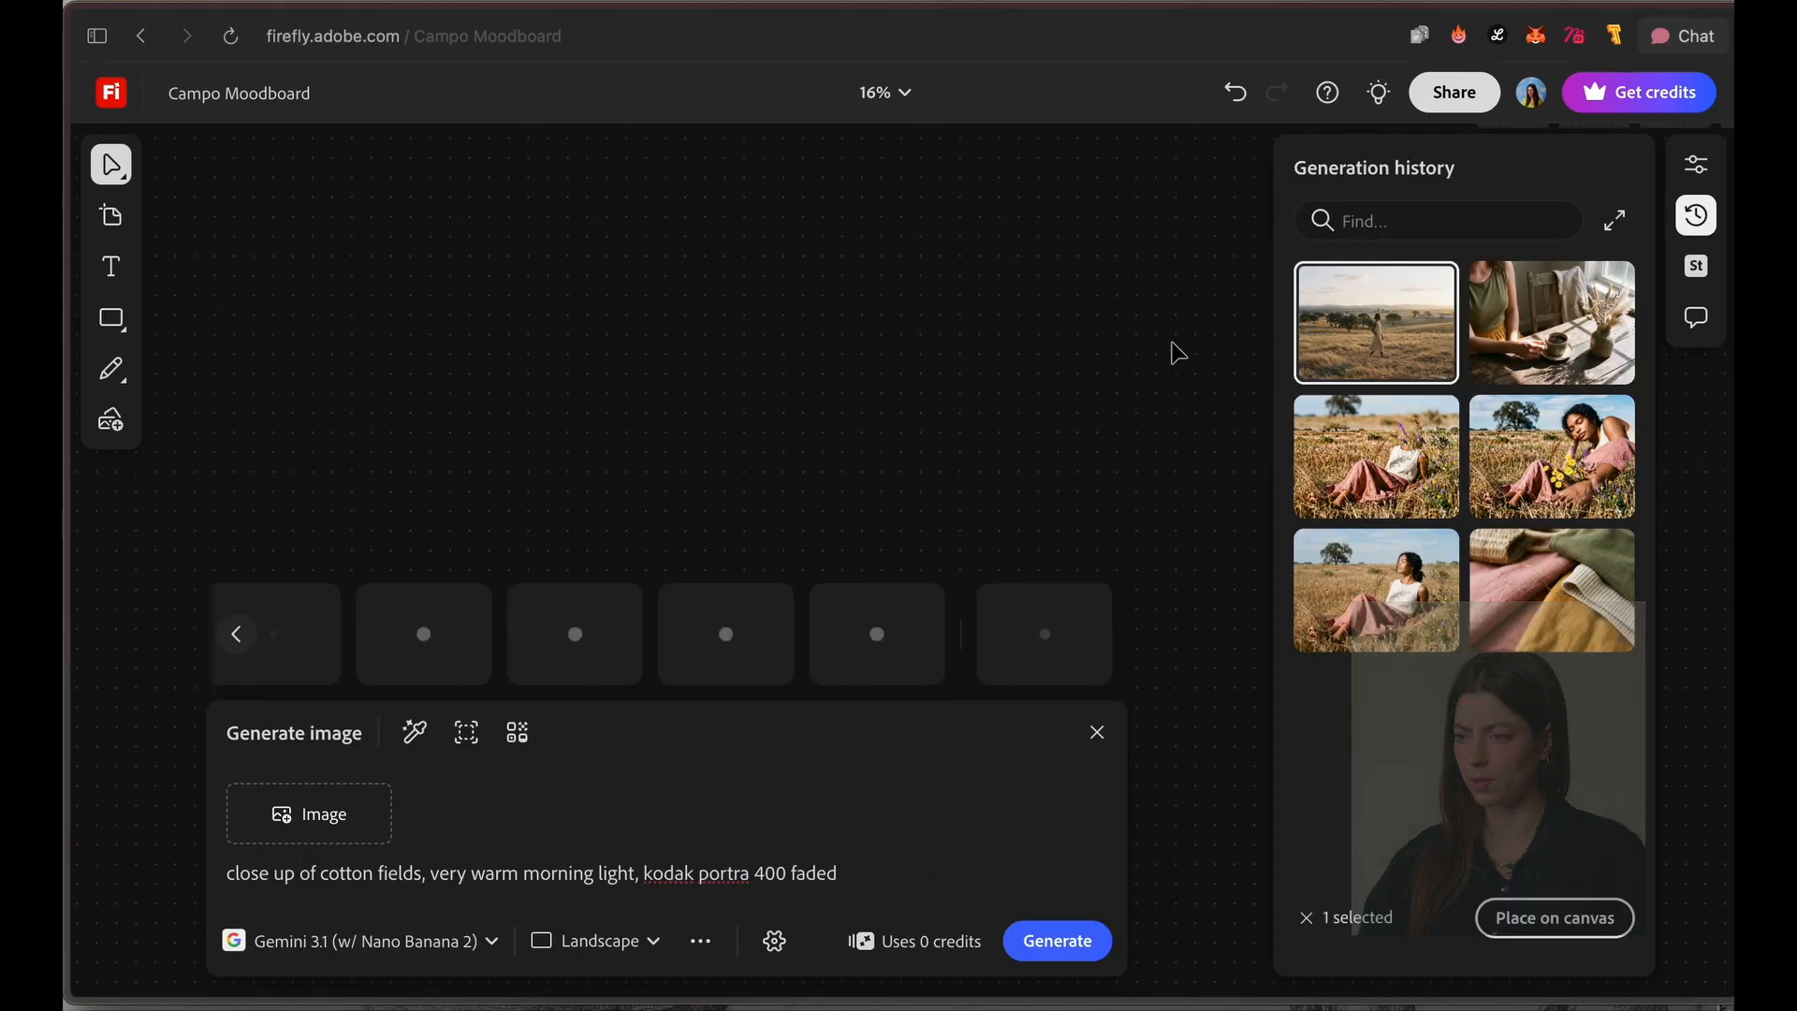
click(1553, 918)
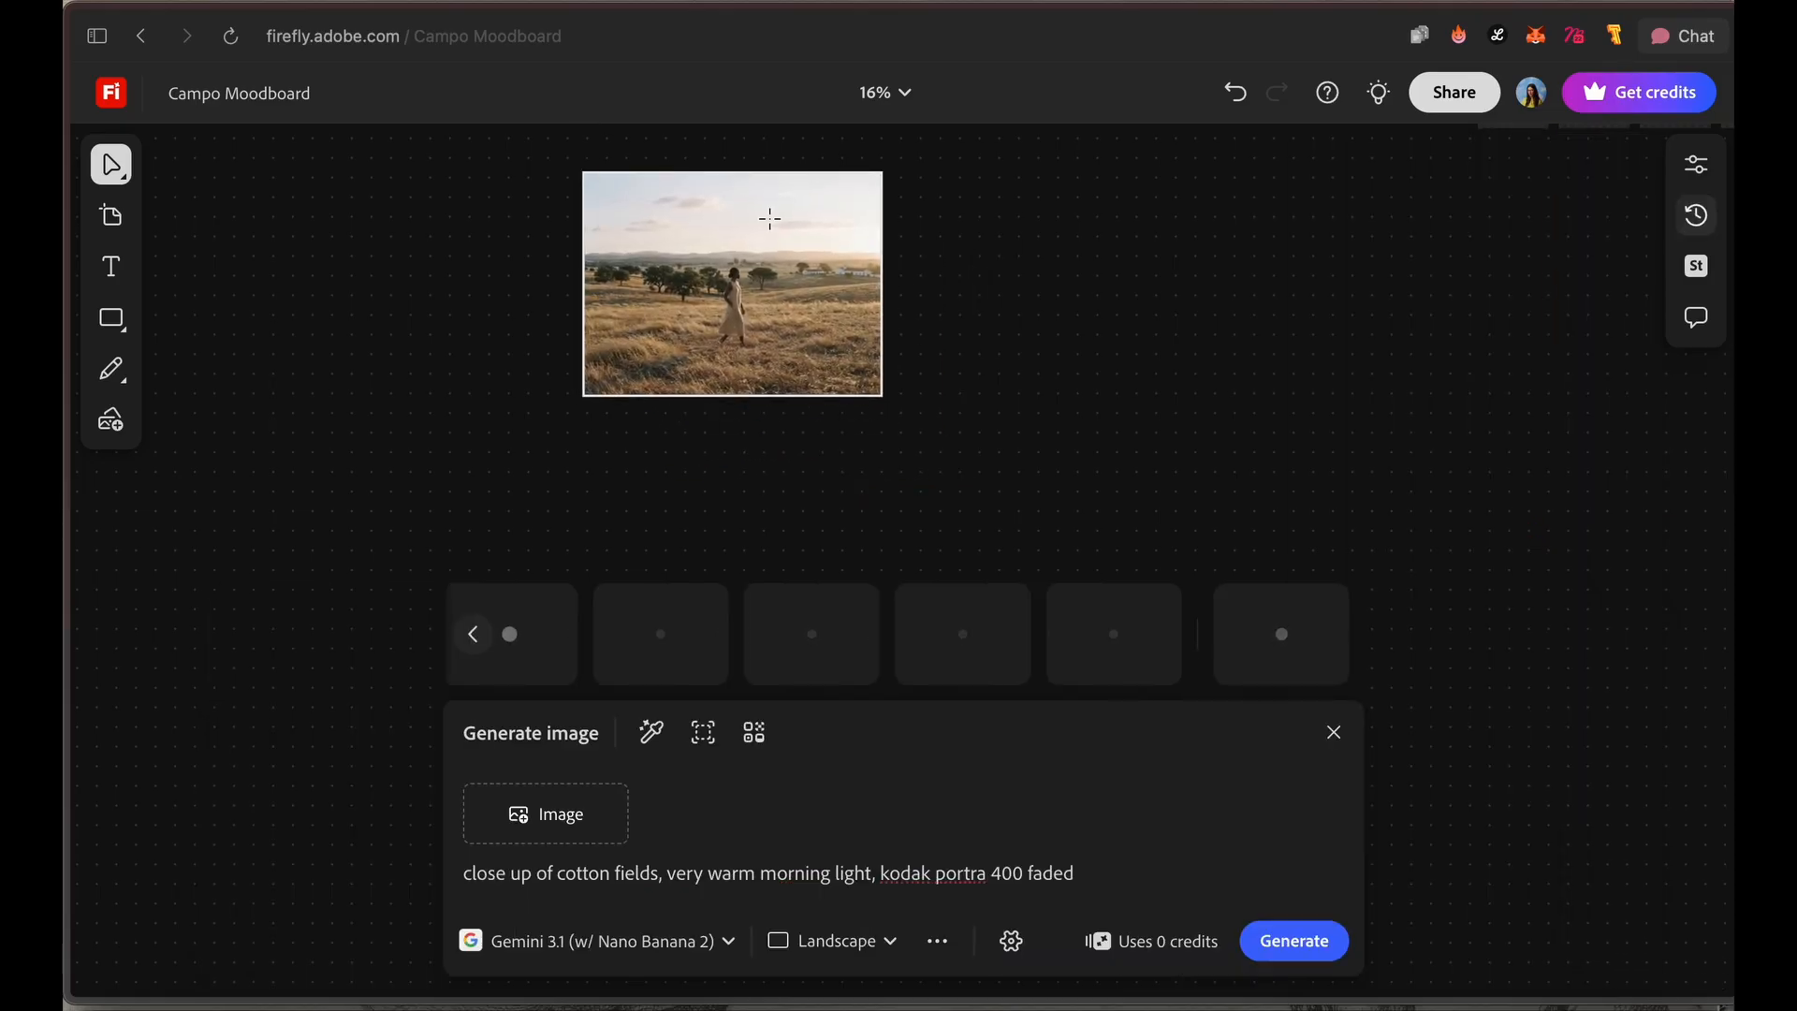
scroll(742, 496, up, 15)
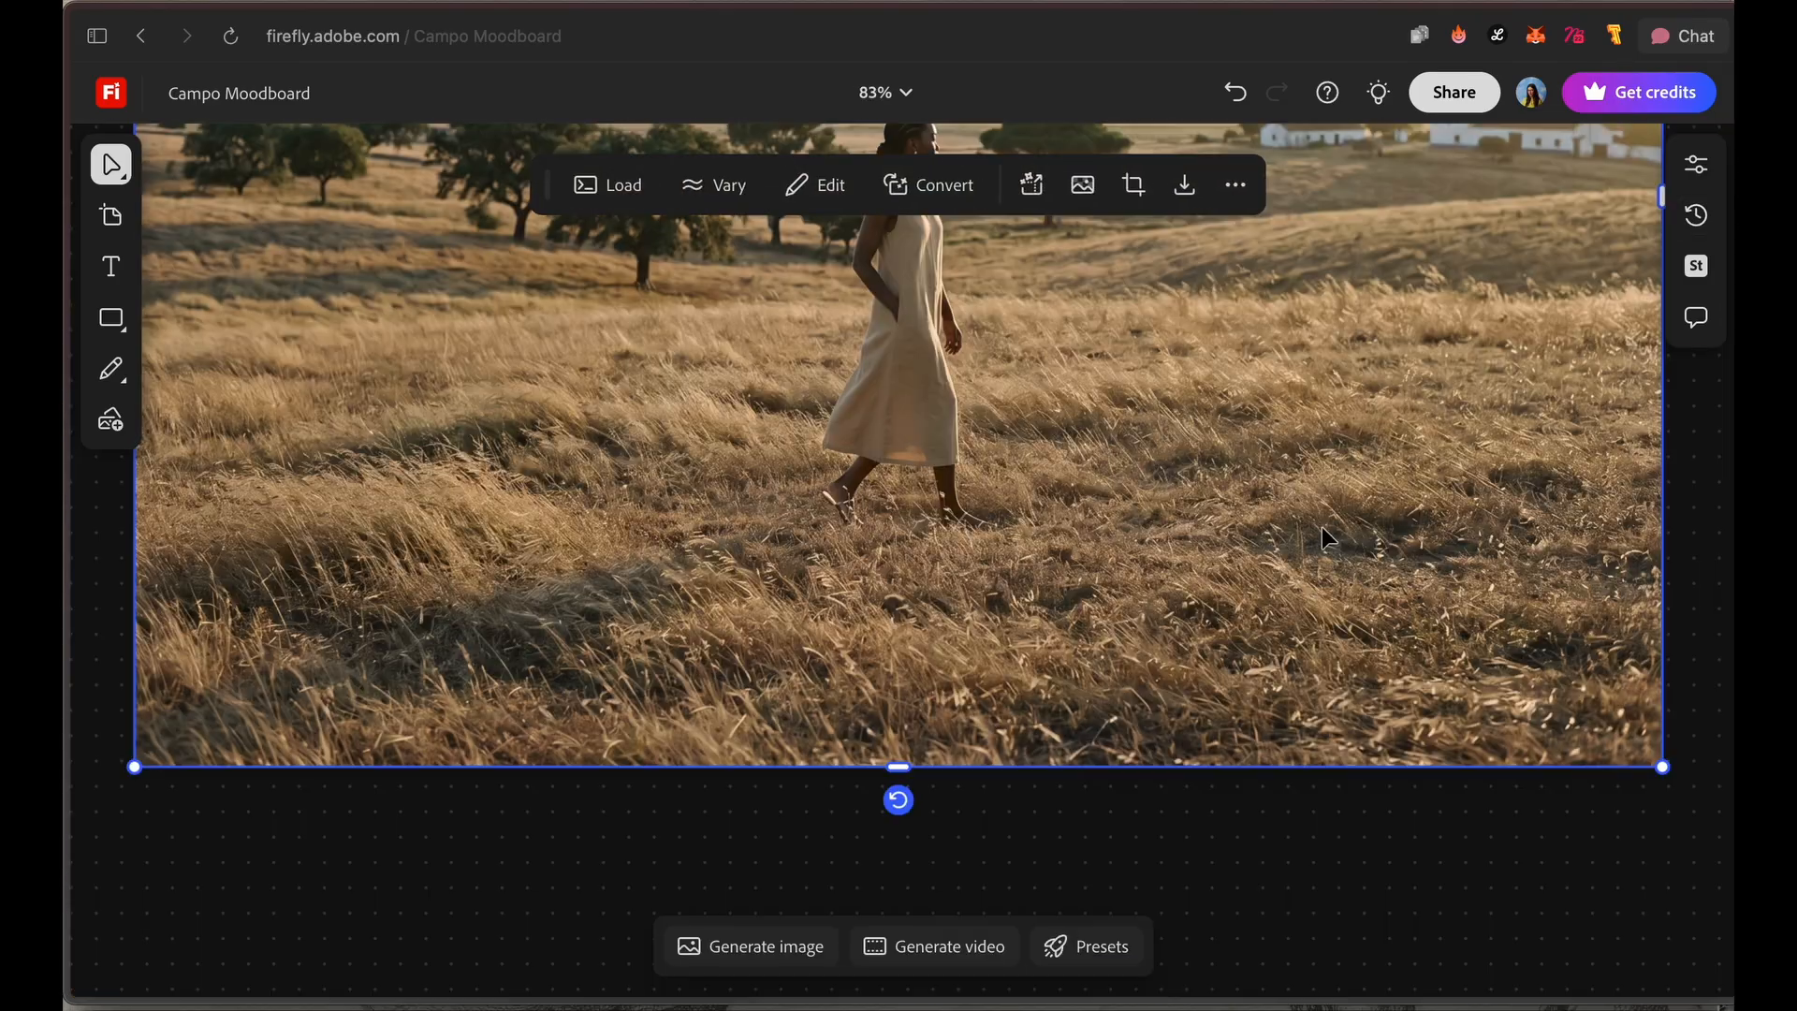
scroll(1322, 529, up, 4)
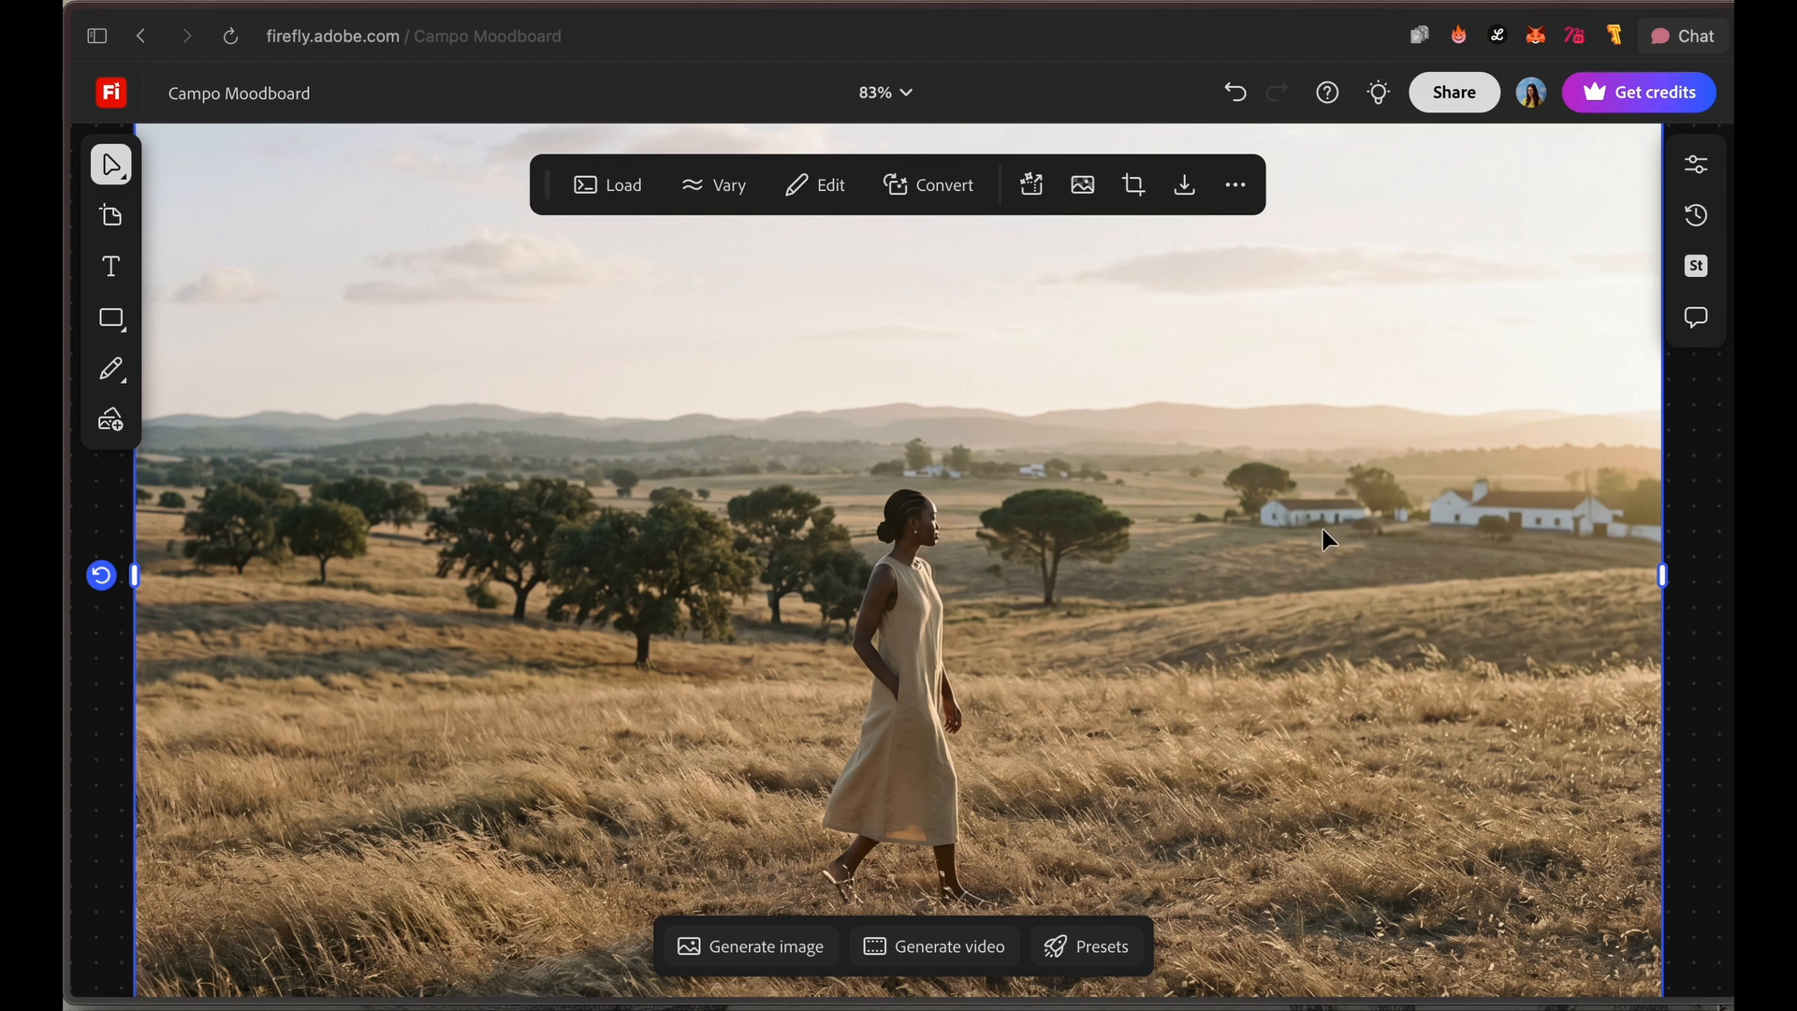
scroll(1317, 541, down, 4)
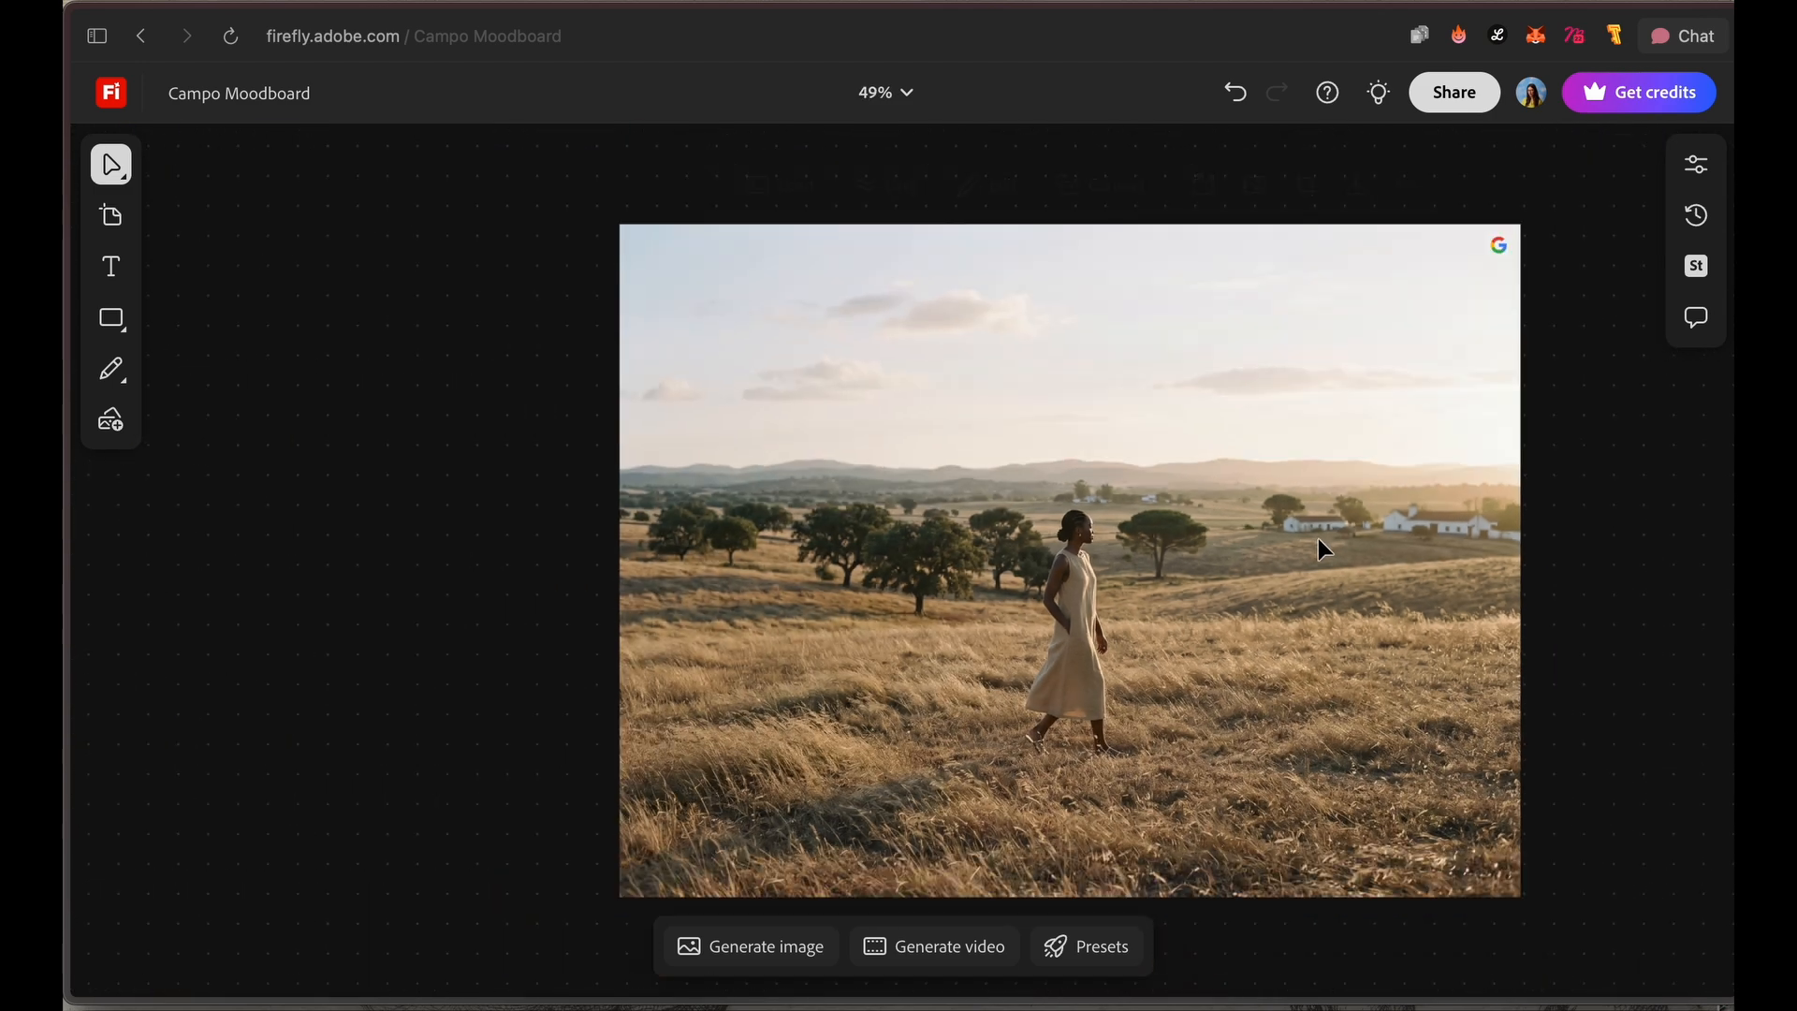
Step: Examine the grid of style variations generated from the coffee table image for subjects that suit the moodboard
click(1587, 597)
drag(1593, 595, 1302, 702)
scroll(1416, 648, down, 3)
key(space)
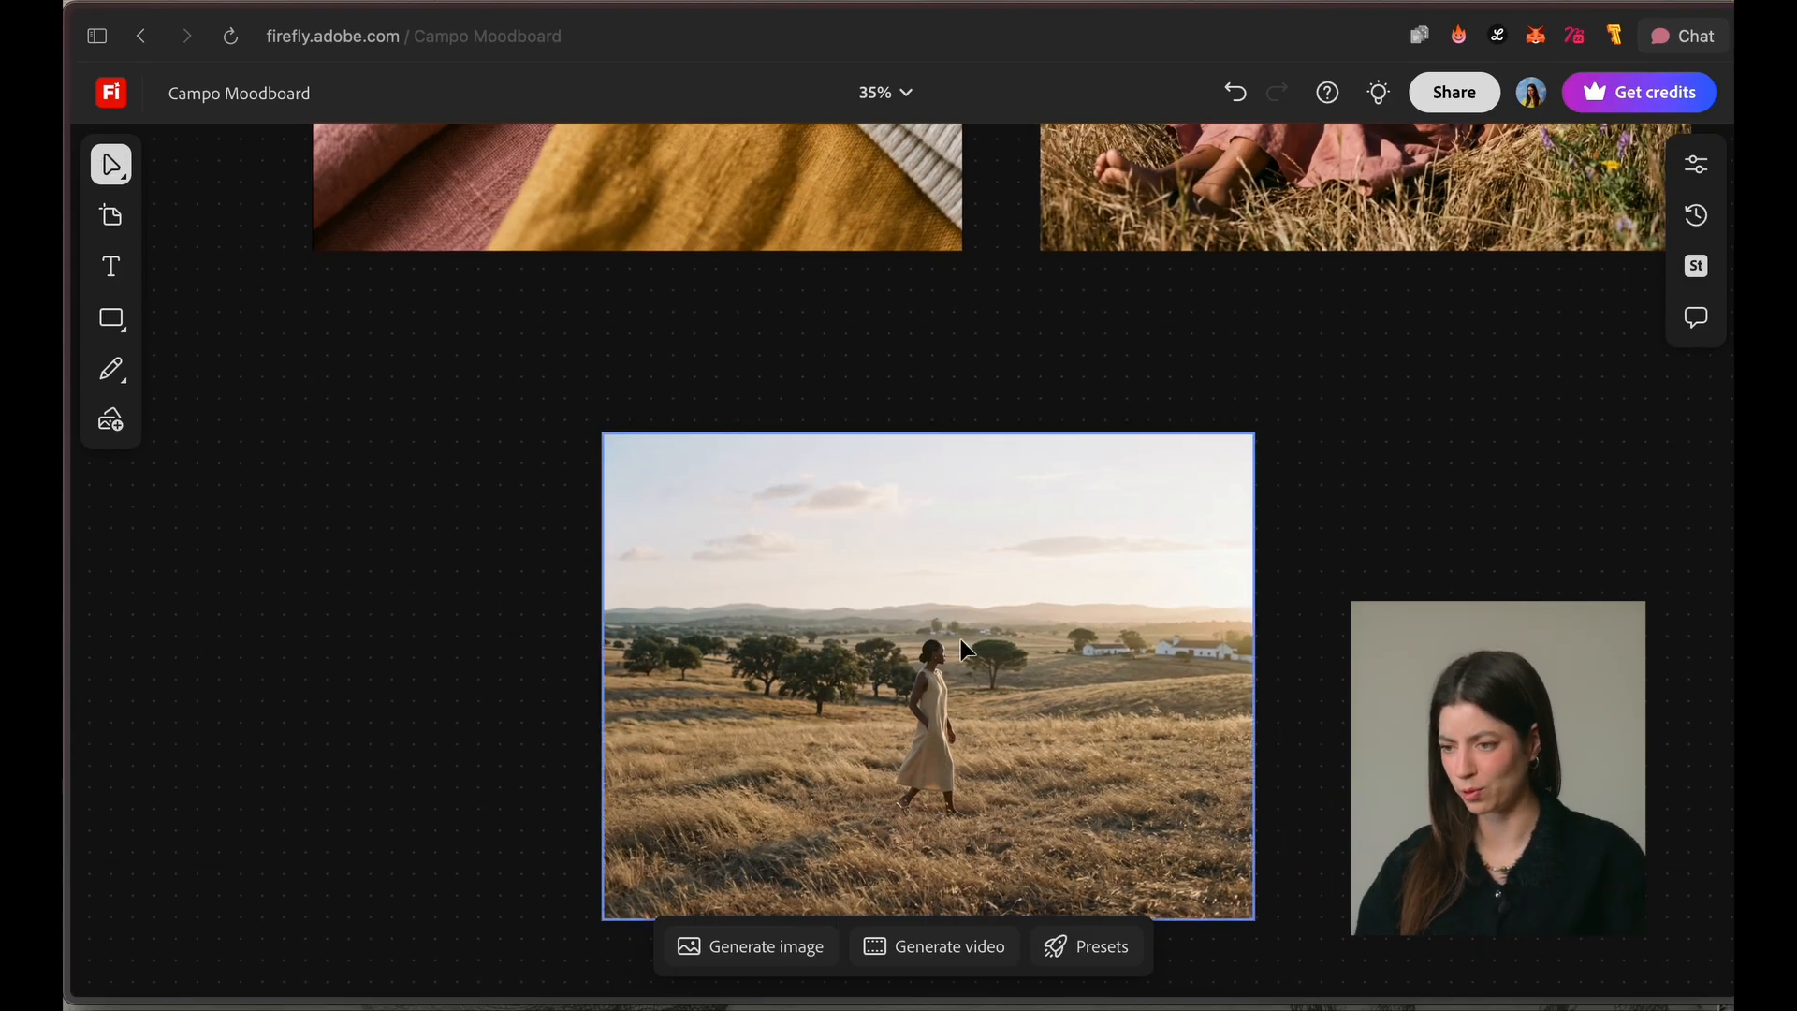
scroll(964, 648, up, 3)
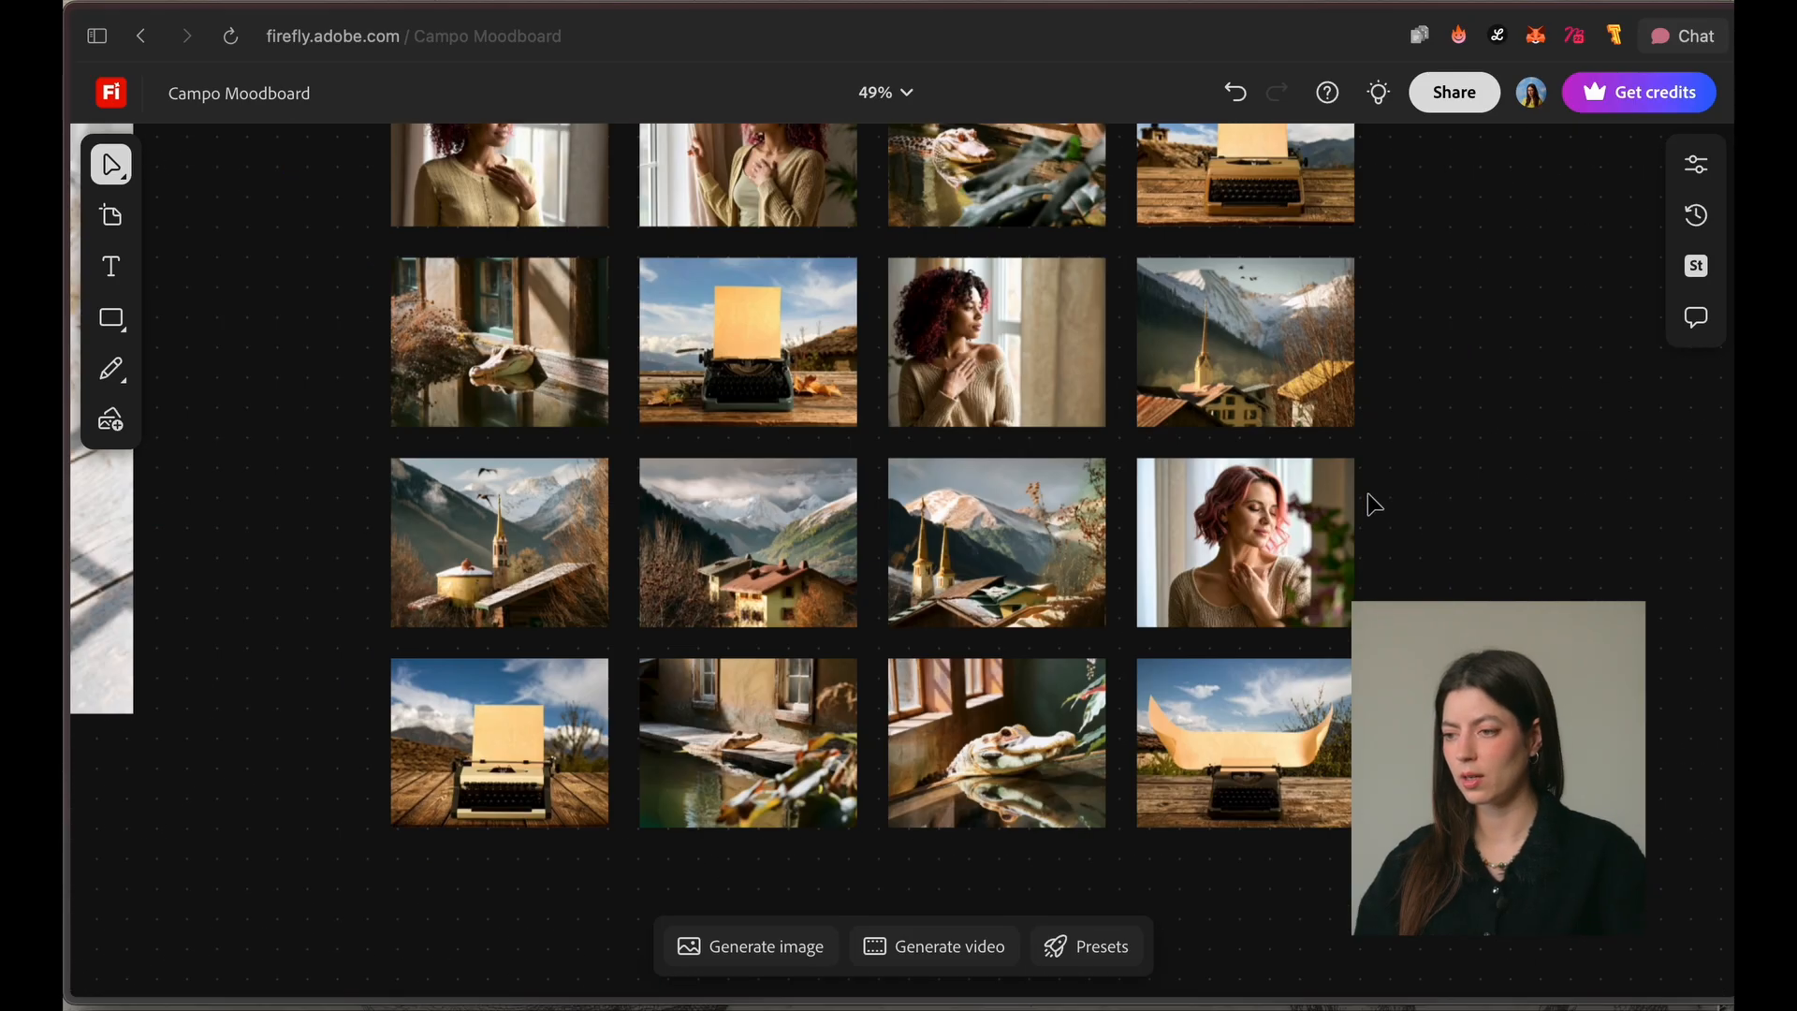
scroll(1371, 504, up, 2)
scroll(1368, 502, up, 3)
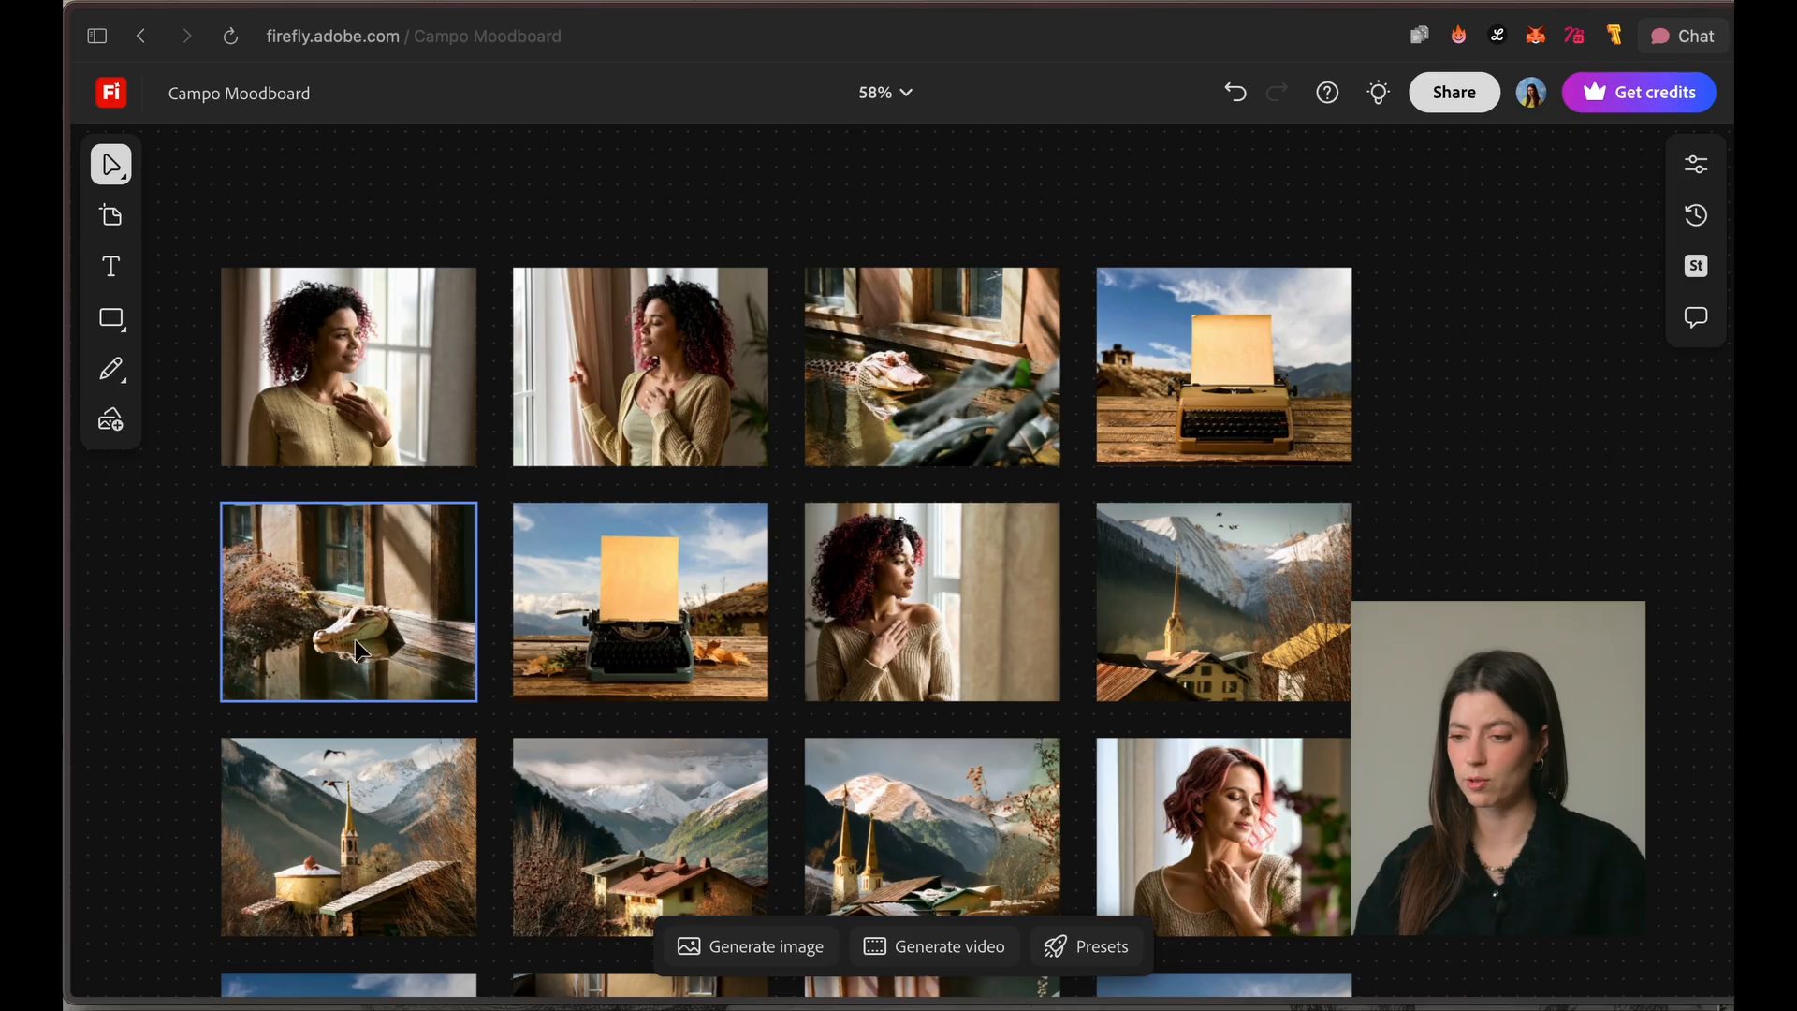
scroll(354, 636, up, 10)
scroll(374, 627, down, 8)
scroll(415, 619, down, 5)
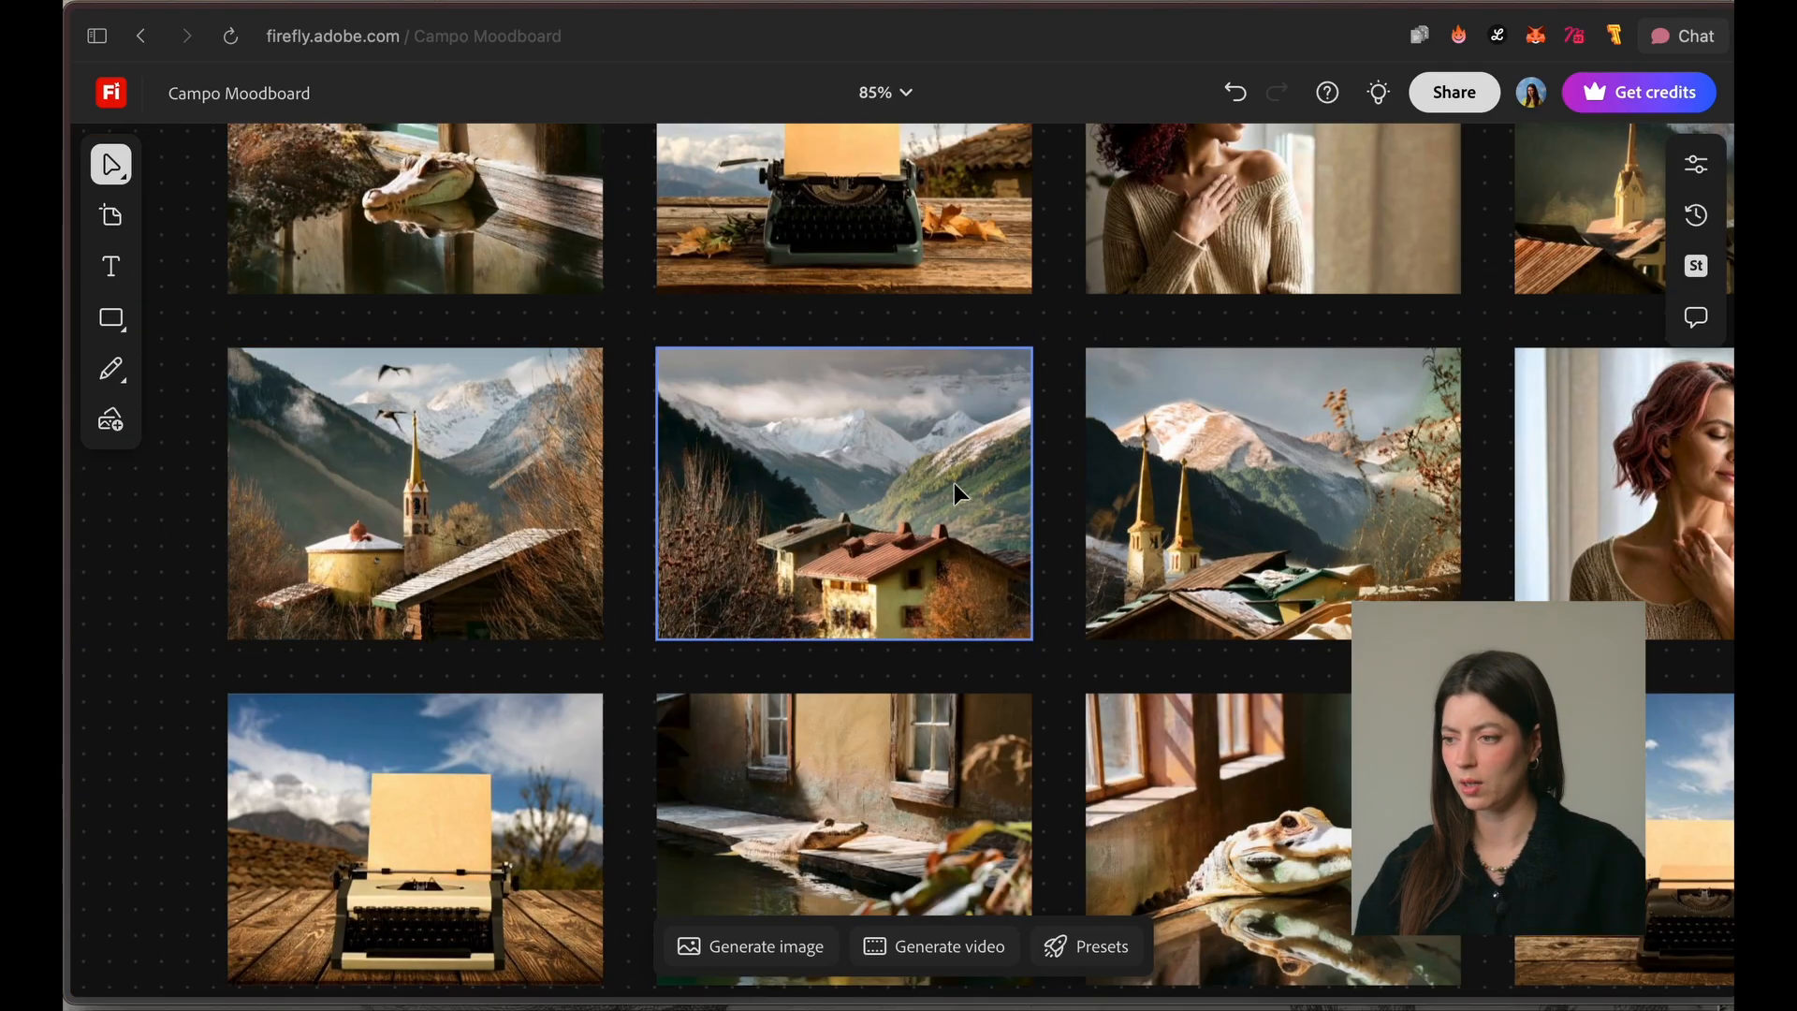
scroll(1160, 569, down, 3)
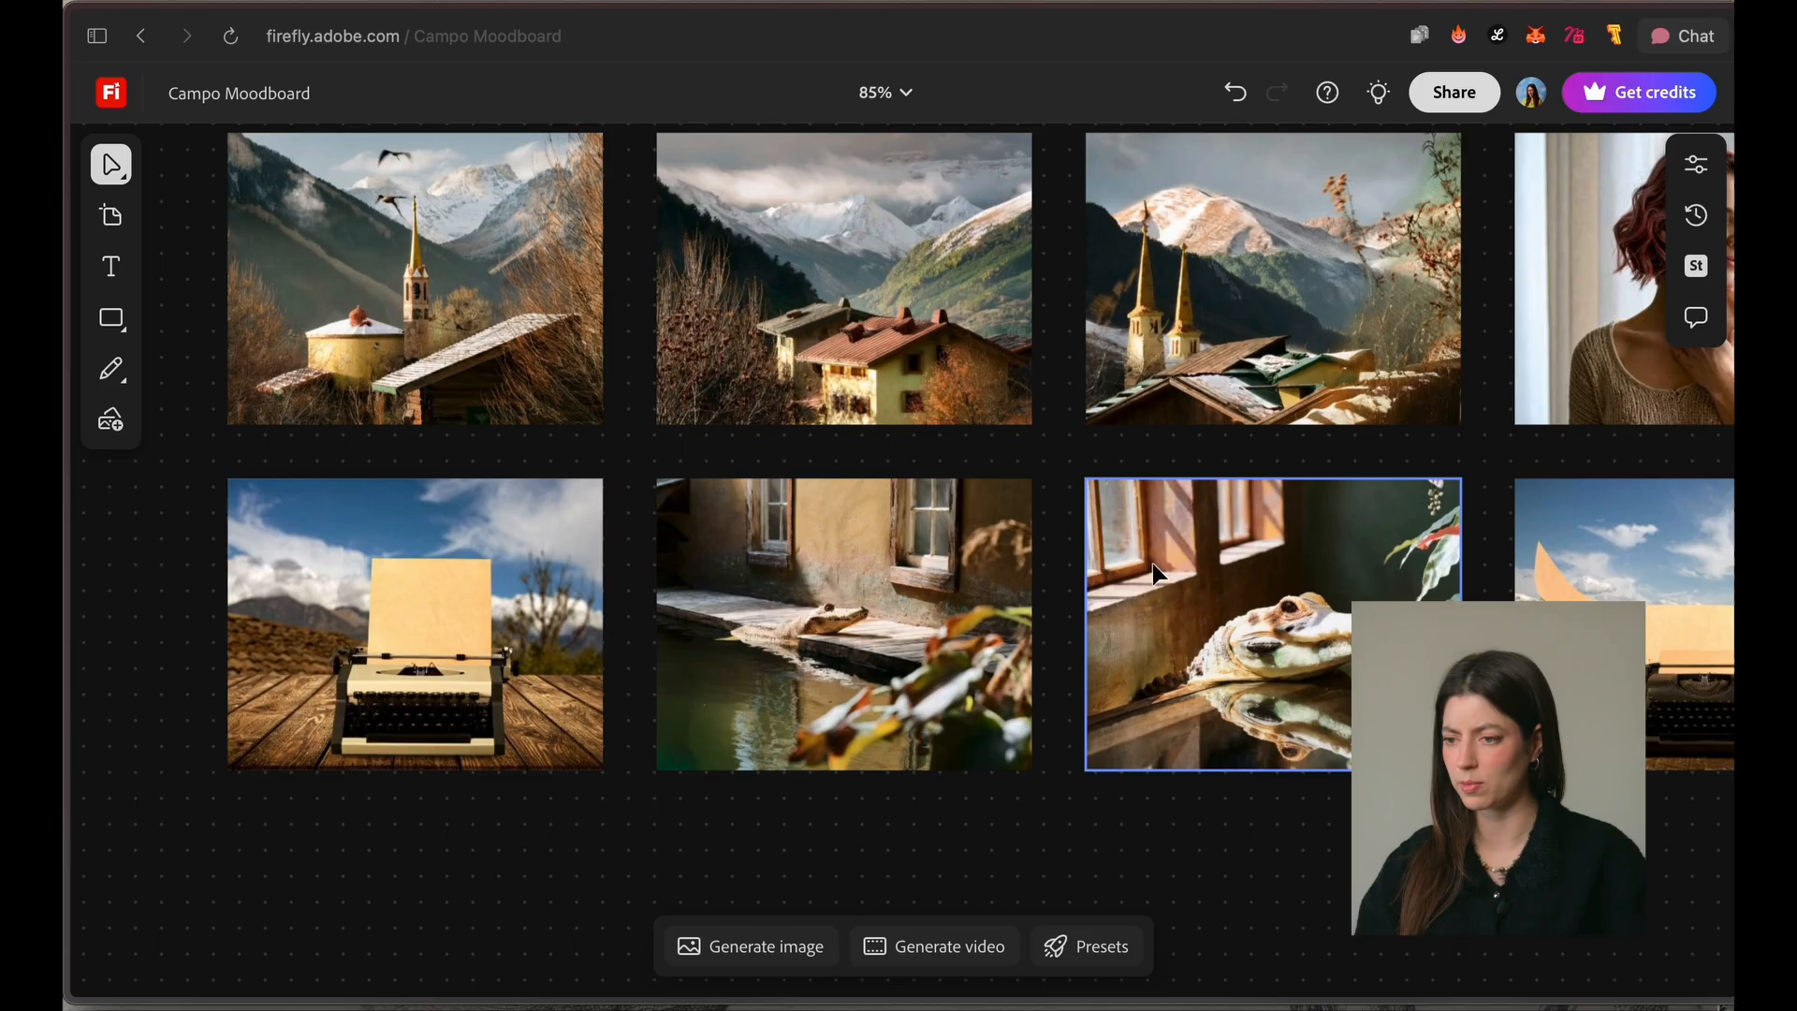
Step: Delete the two reptile and two typewriter variations that make up the grid's last row
click(854, 617)
key(Delete)
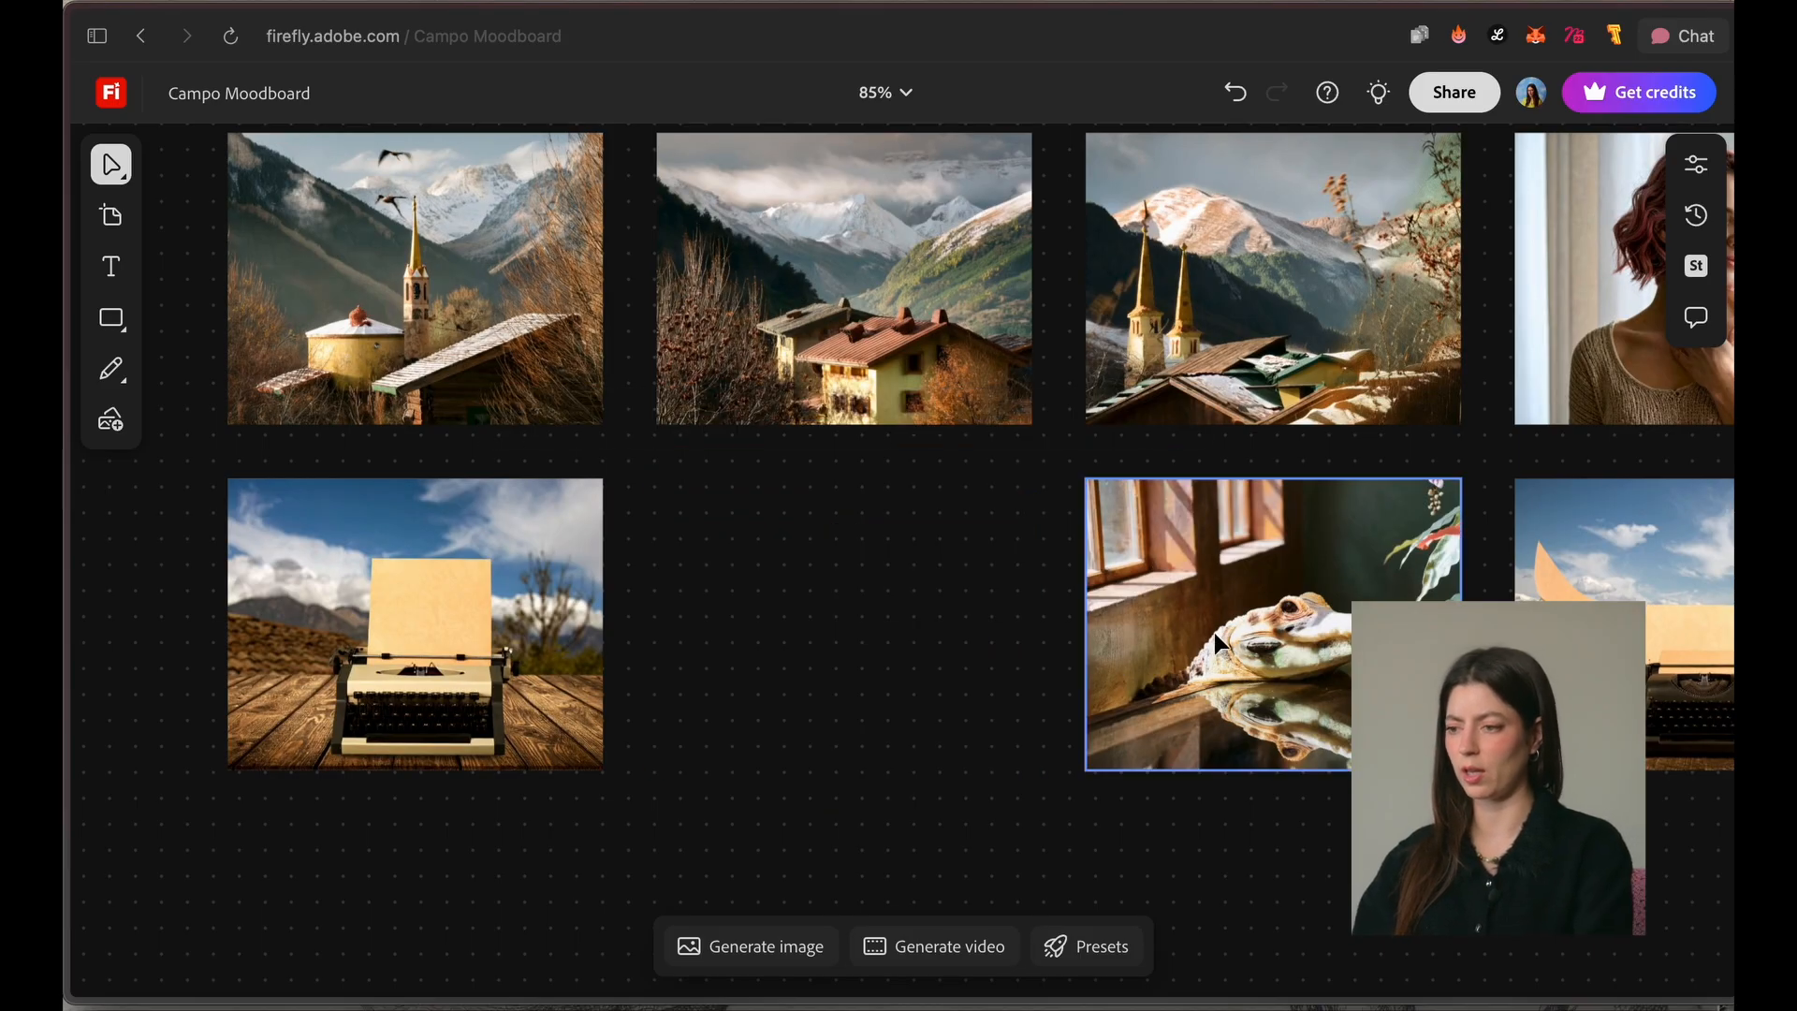
click(1215, 632)
key(Delete)
drag(1683, 626, 862, 650)
key(Delete)
click(474, 684)
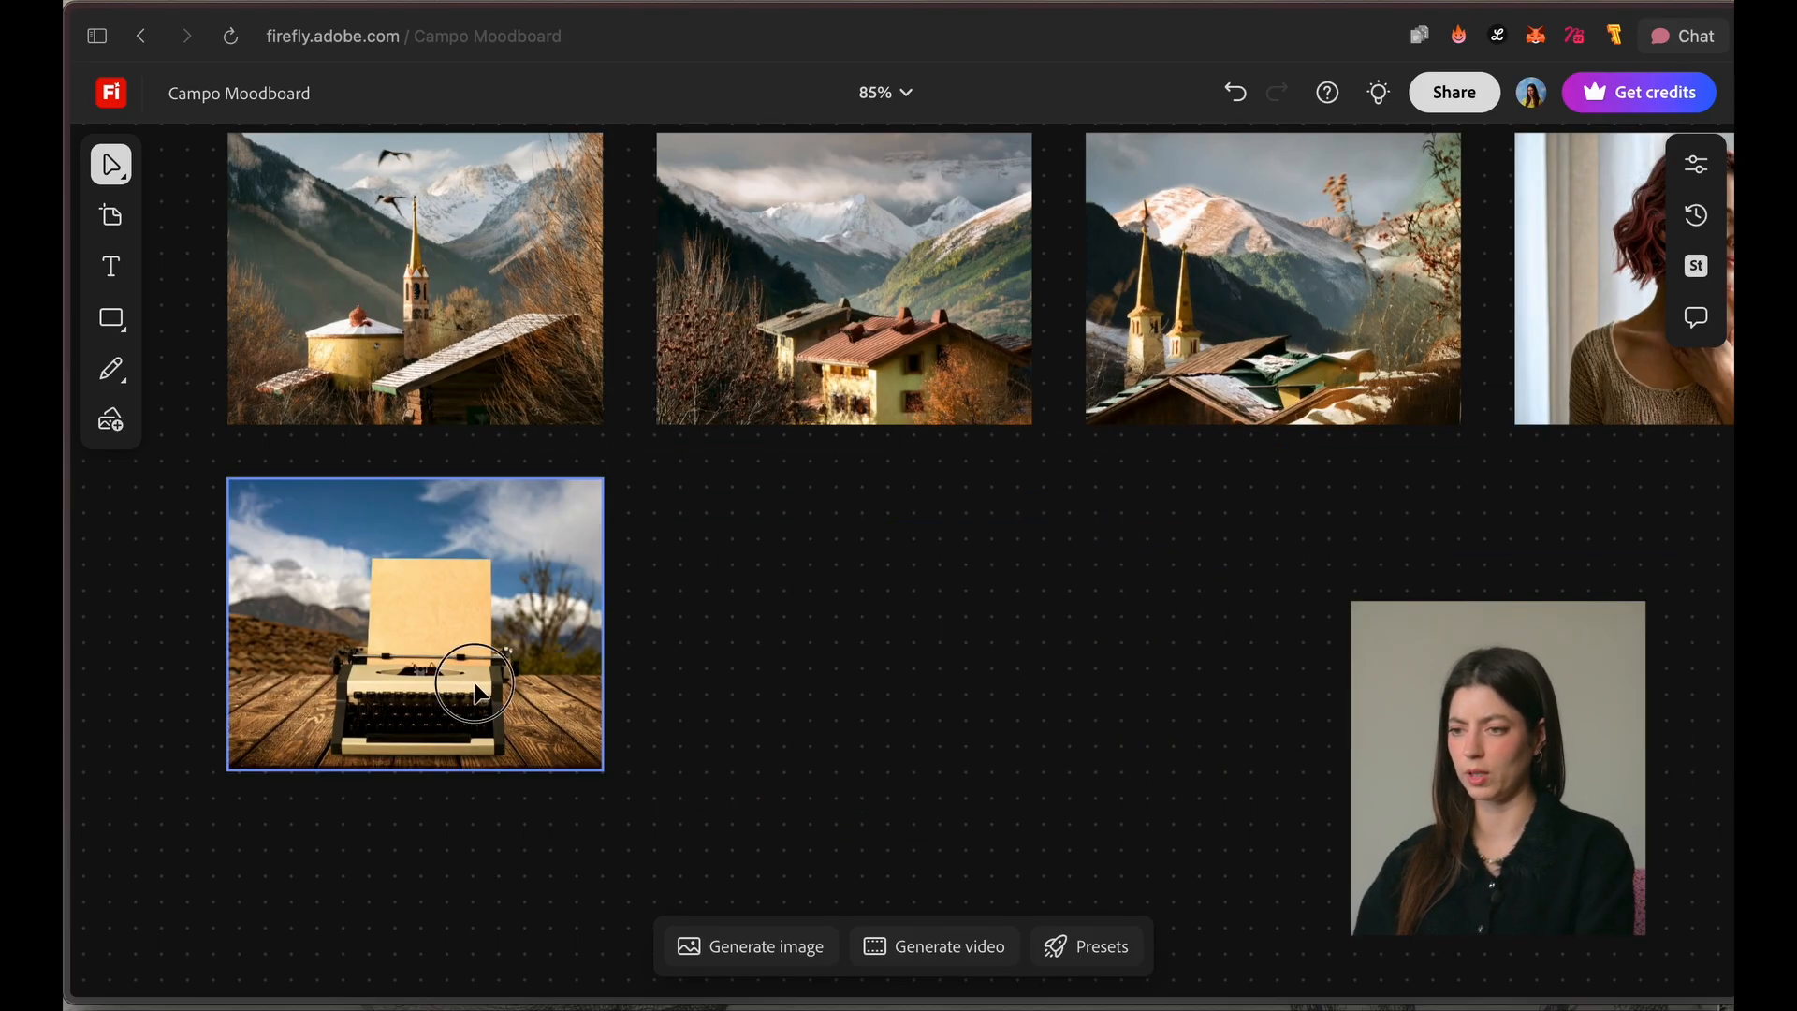
key(Delete)
Step: Delete the twin-spire village, church tower village and pink-haired woman variations from the grid's third row
scroll(957, 623, up, 3)
scroll(956, 623, left, 2)
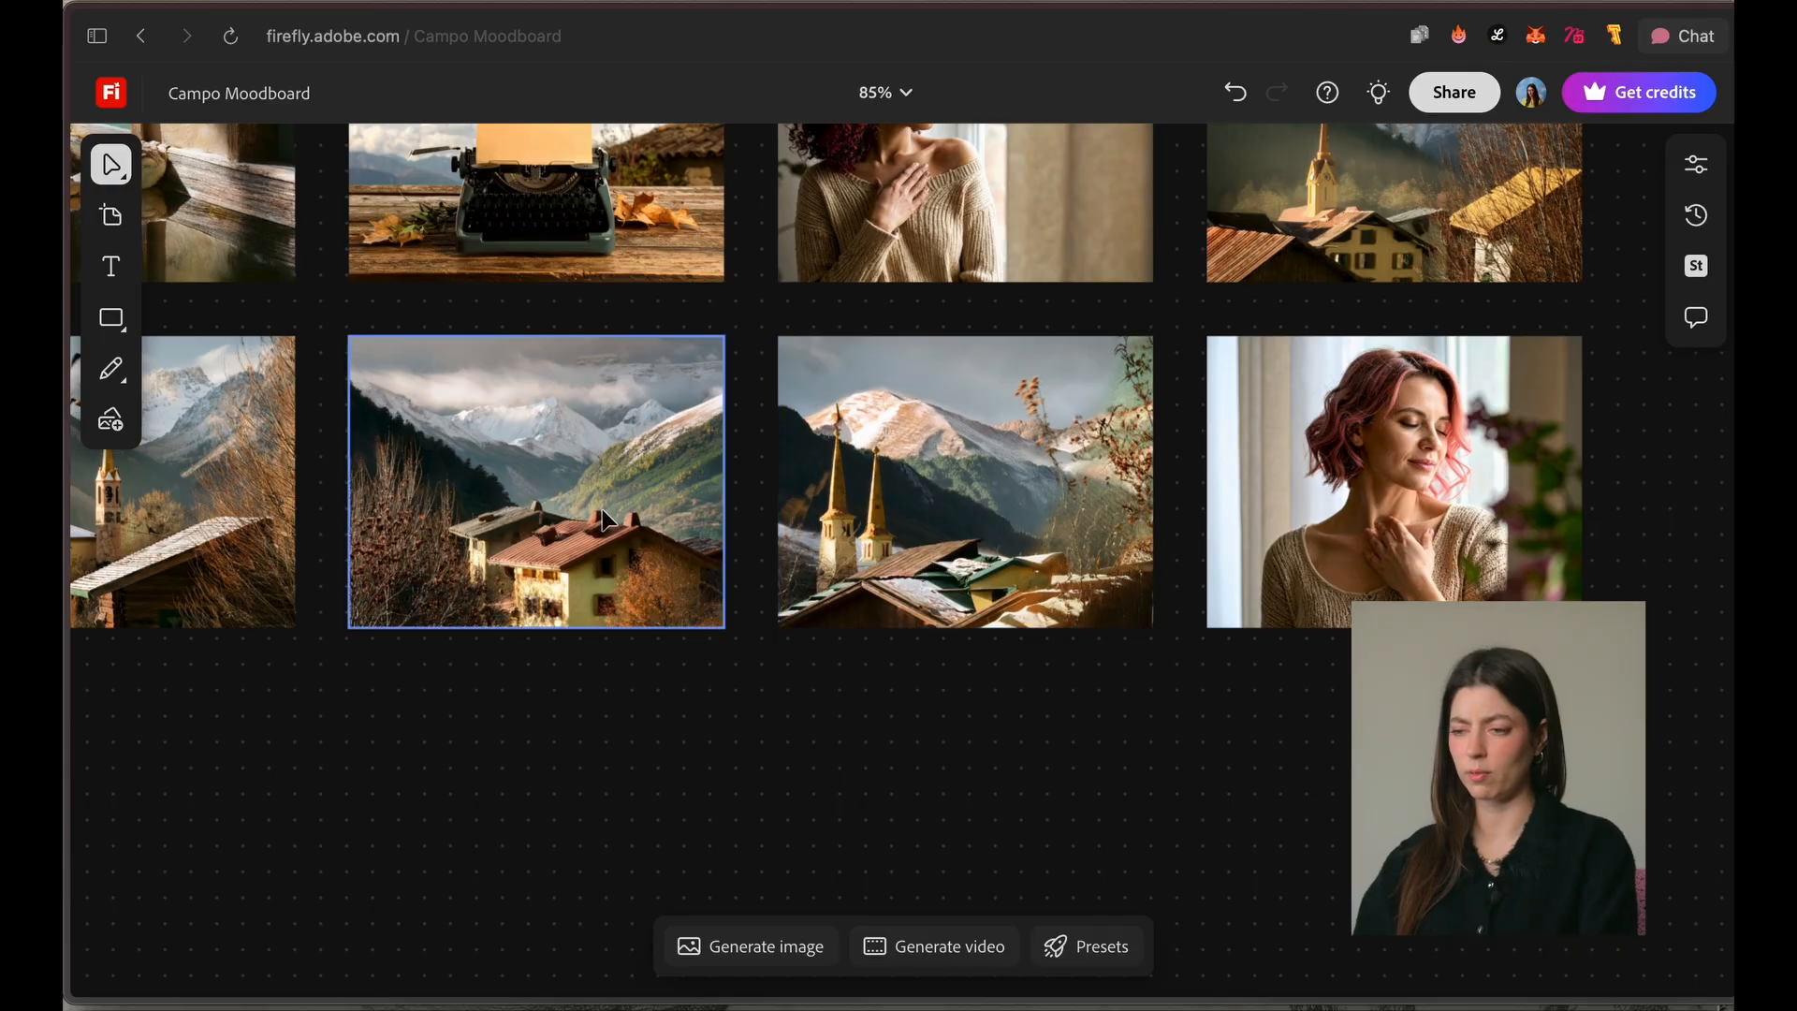
click(896, 520)
key(Delete)
click(230, 535)
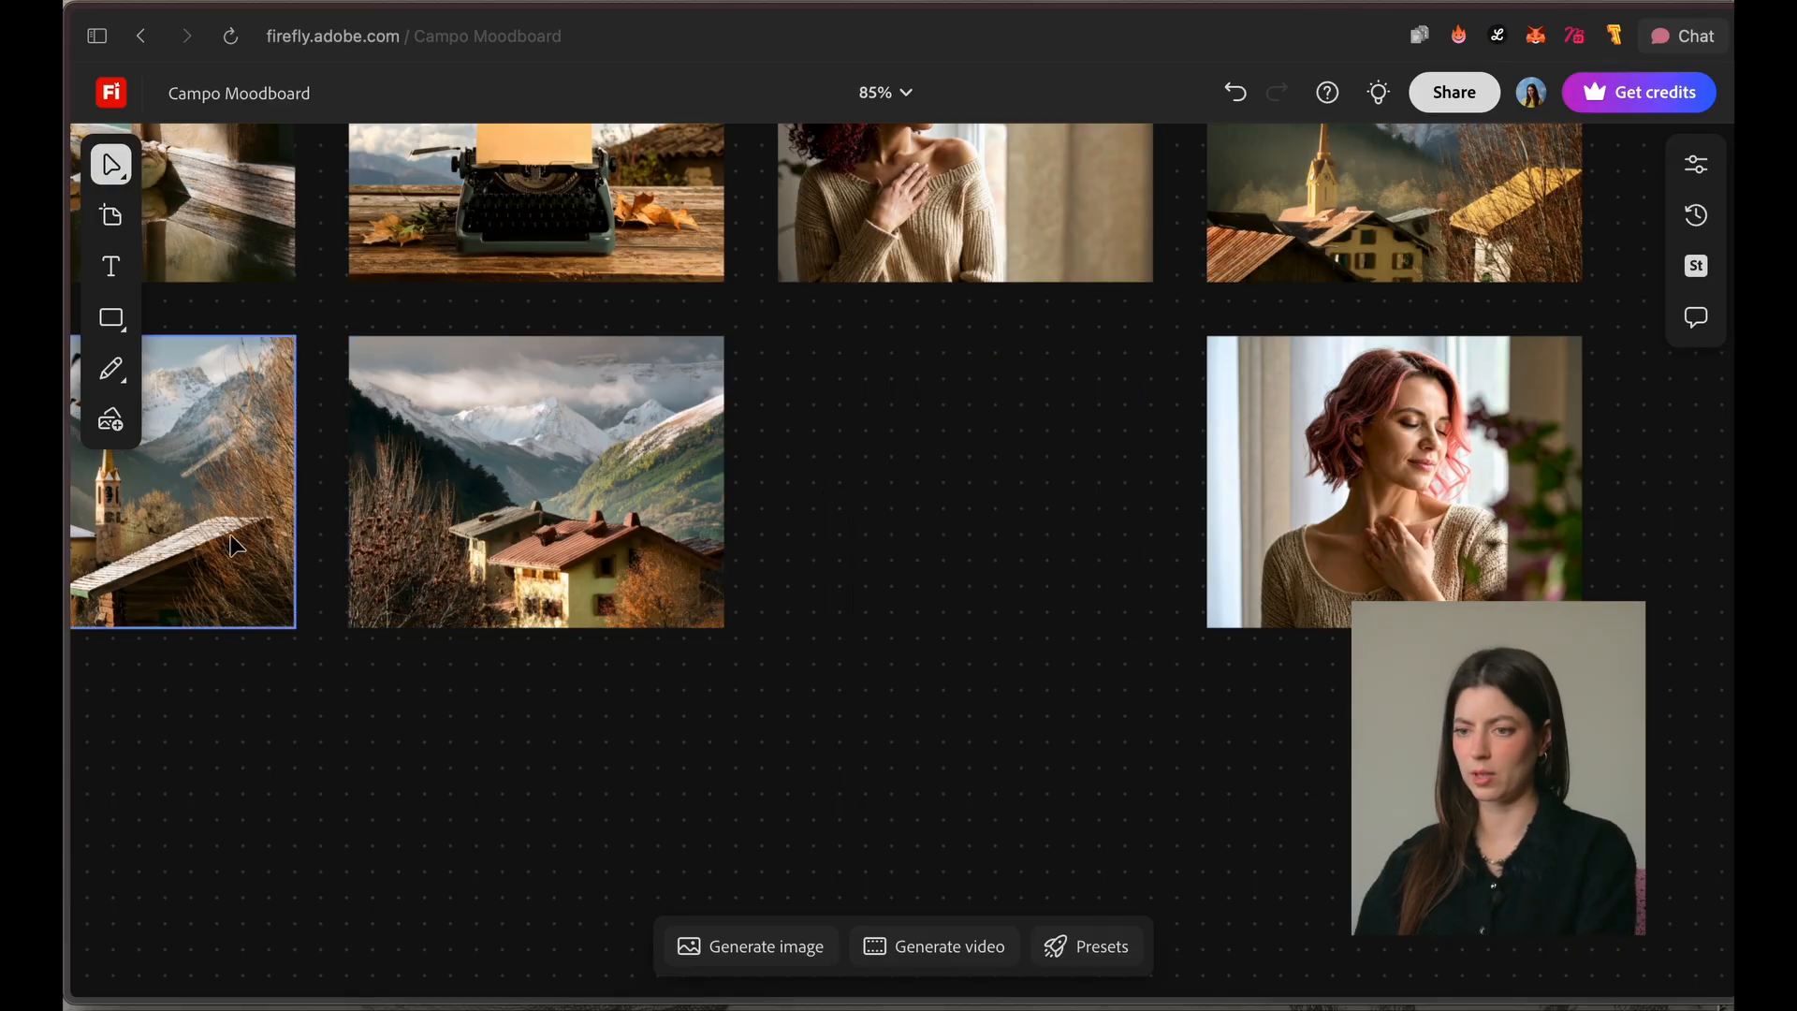
key(Delete)
drag(839, 552, 843, 793)
click(1488, 655)
key(Delete)
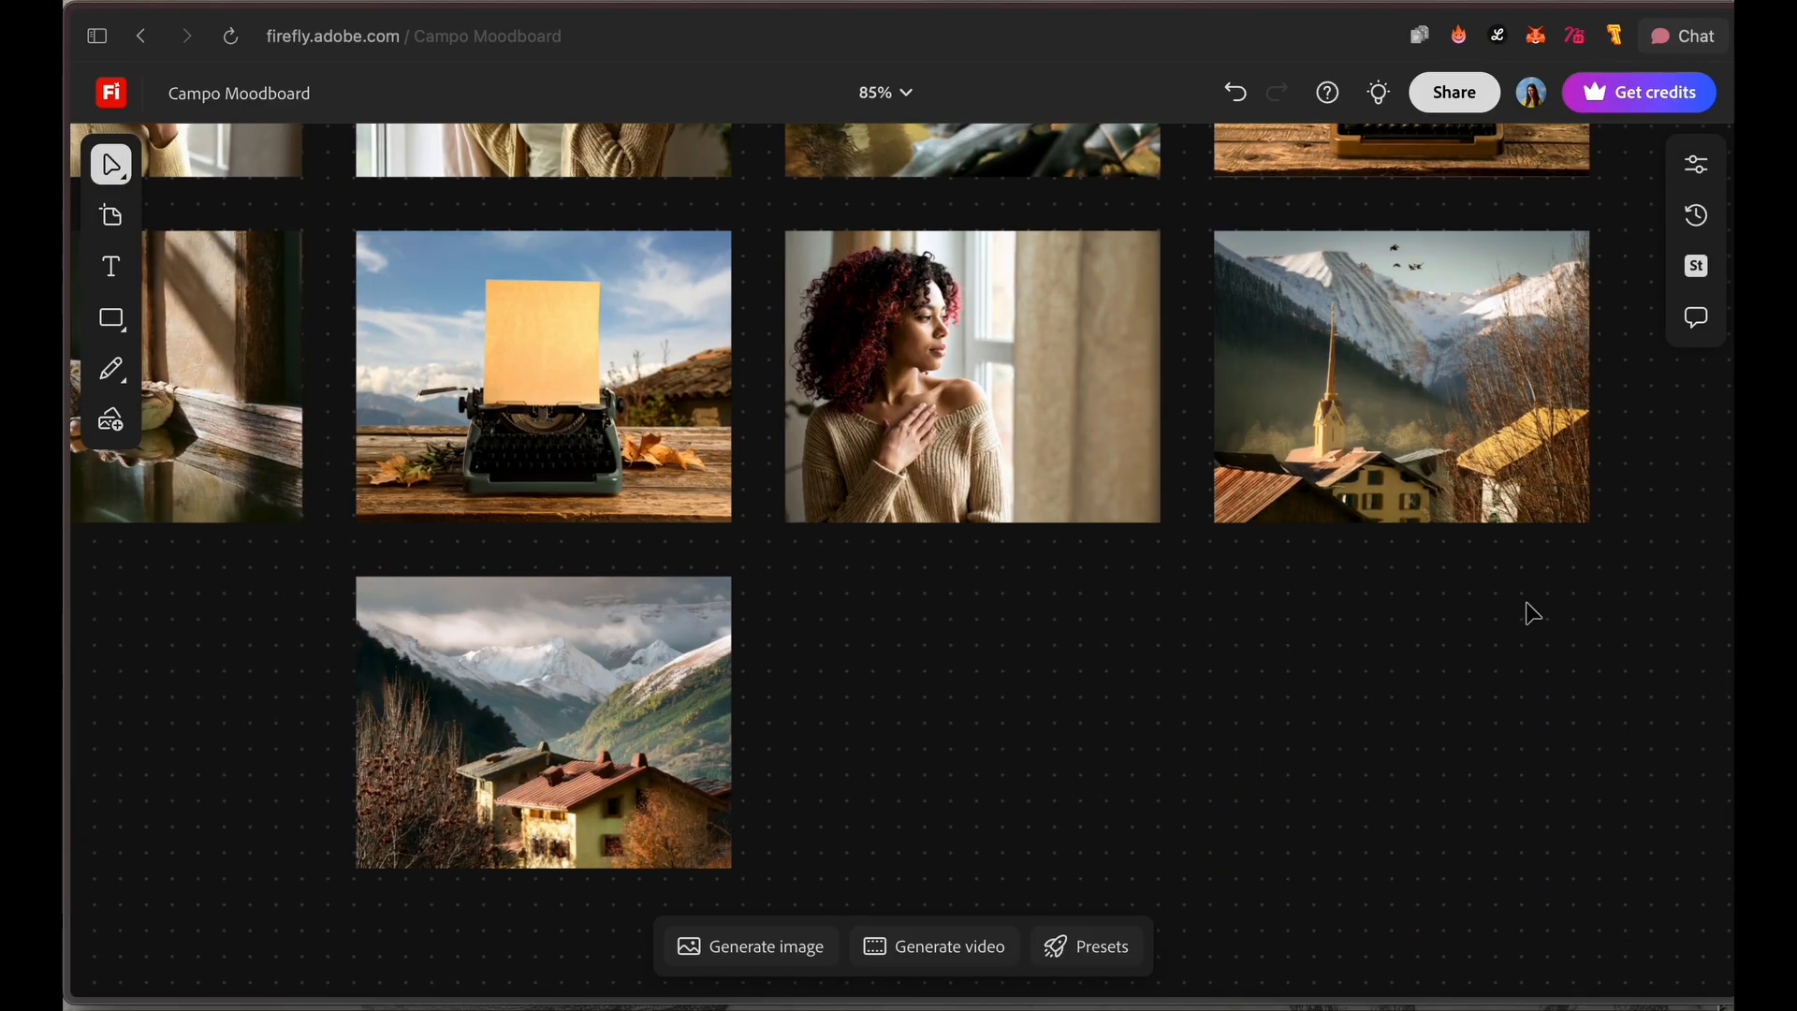
Step: Delete the unsuitable style variations from the grid rows above the village, woman by the window and typewriter images
drag(1105, 272, 1106, 687)
click(1080, 422)
key(Delete)
click(1375, 446)
key(Delete)
scroll(1310, 440, left, 5)
click(745, 404)
key(Delete)
click(702, 697)
key(Delete)
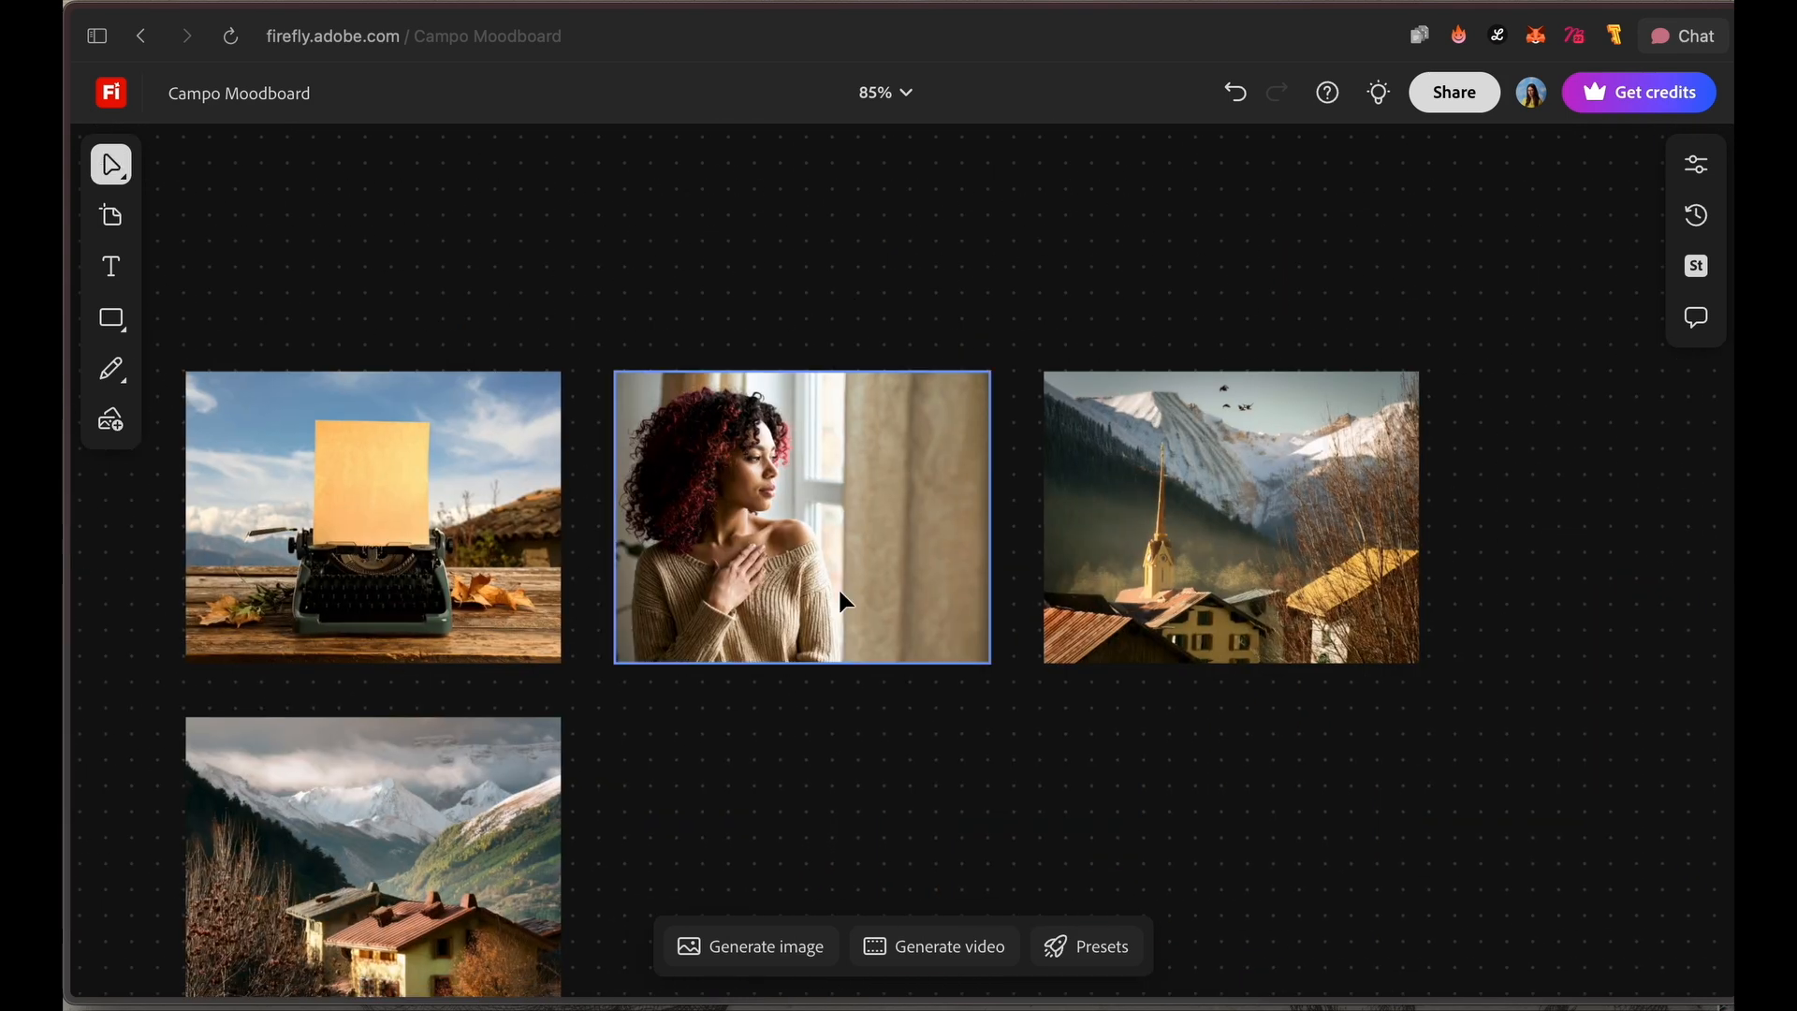
Step: Remove the curly-haired woman variation and arrange the church village, typewriter and mountain village images as small tiles beside the coffee table image
scroll(274, 570, left, 5)
scroll(702, 491, down, 4)
click(698, 505)
drag(751, 572, 954, 728)
drag(777, 580, 799, 364)
click(1296, 564)
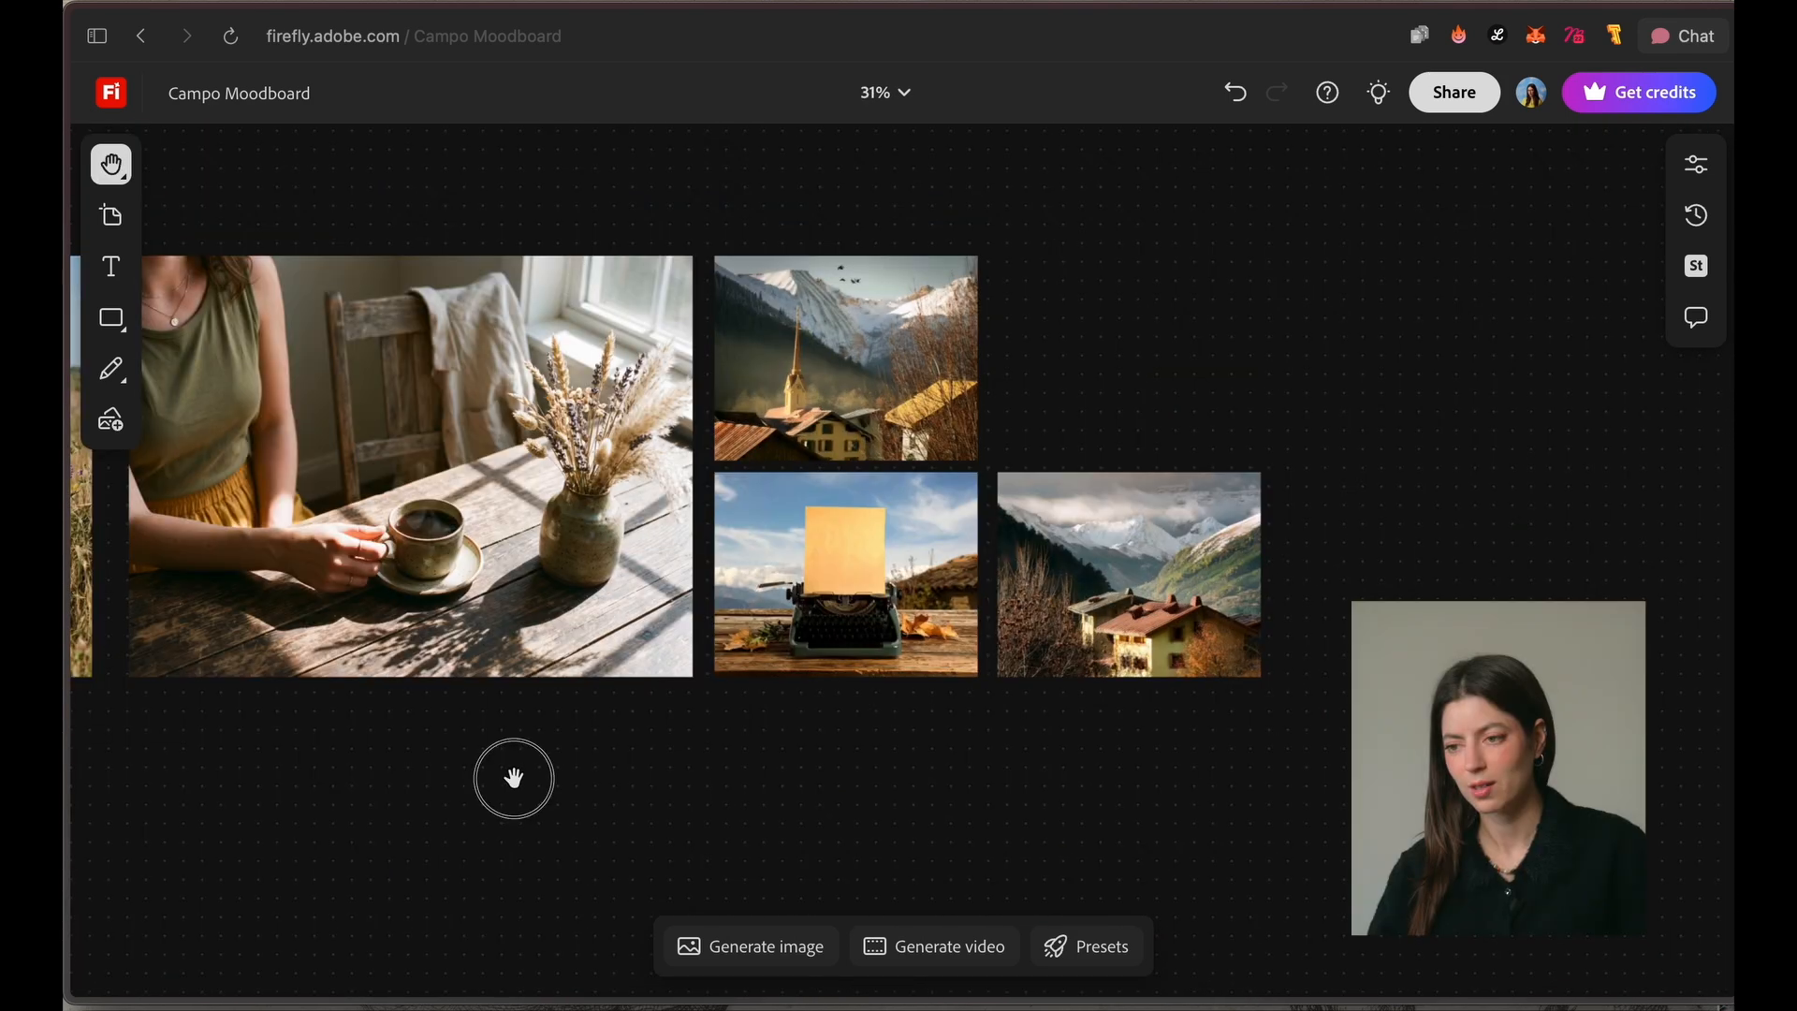
drag(514, 774, 890, 794)
scroll(890, 794, down, 6)
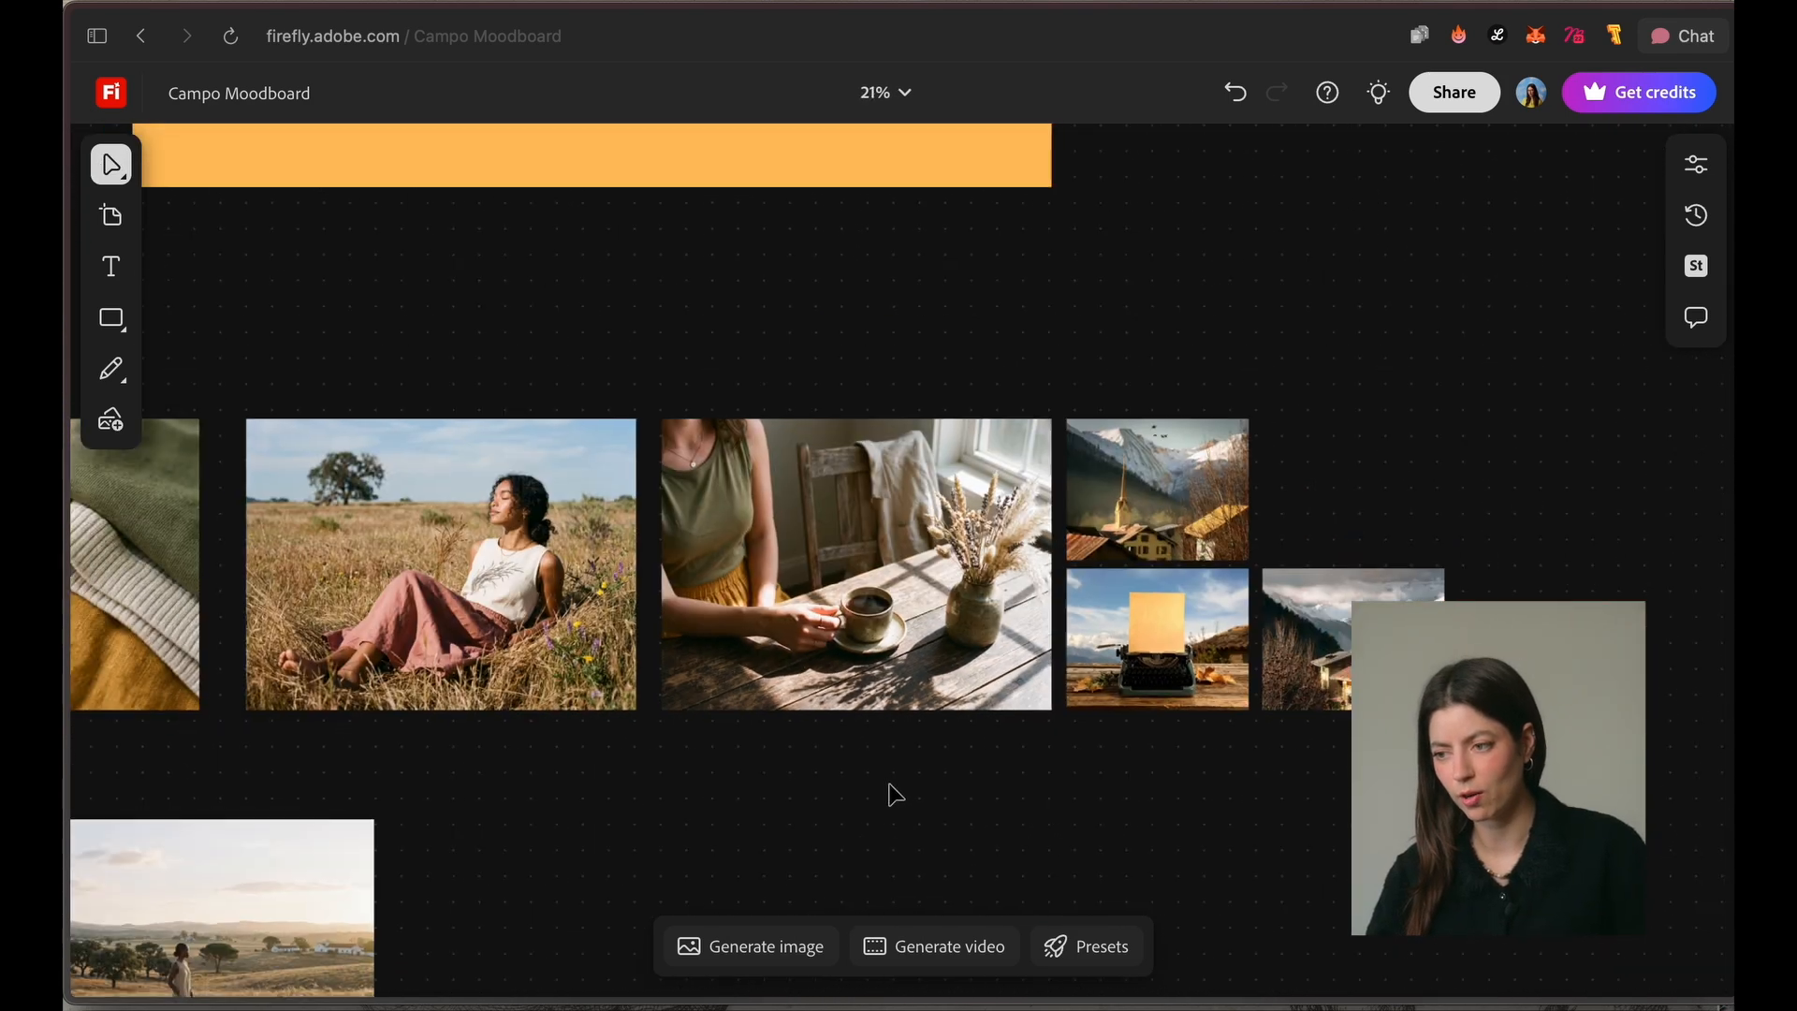
Step: Move the image of the woman walking in the field above the mountain village tile and shrink it to the same tile size
drag(745, 817, 798, 702)
key(v)
click(517, 786)
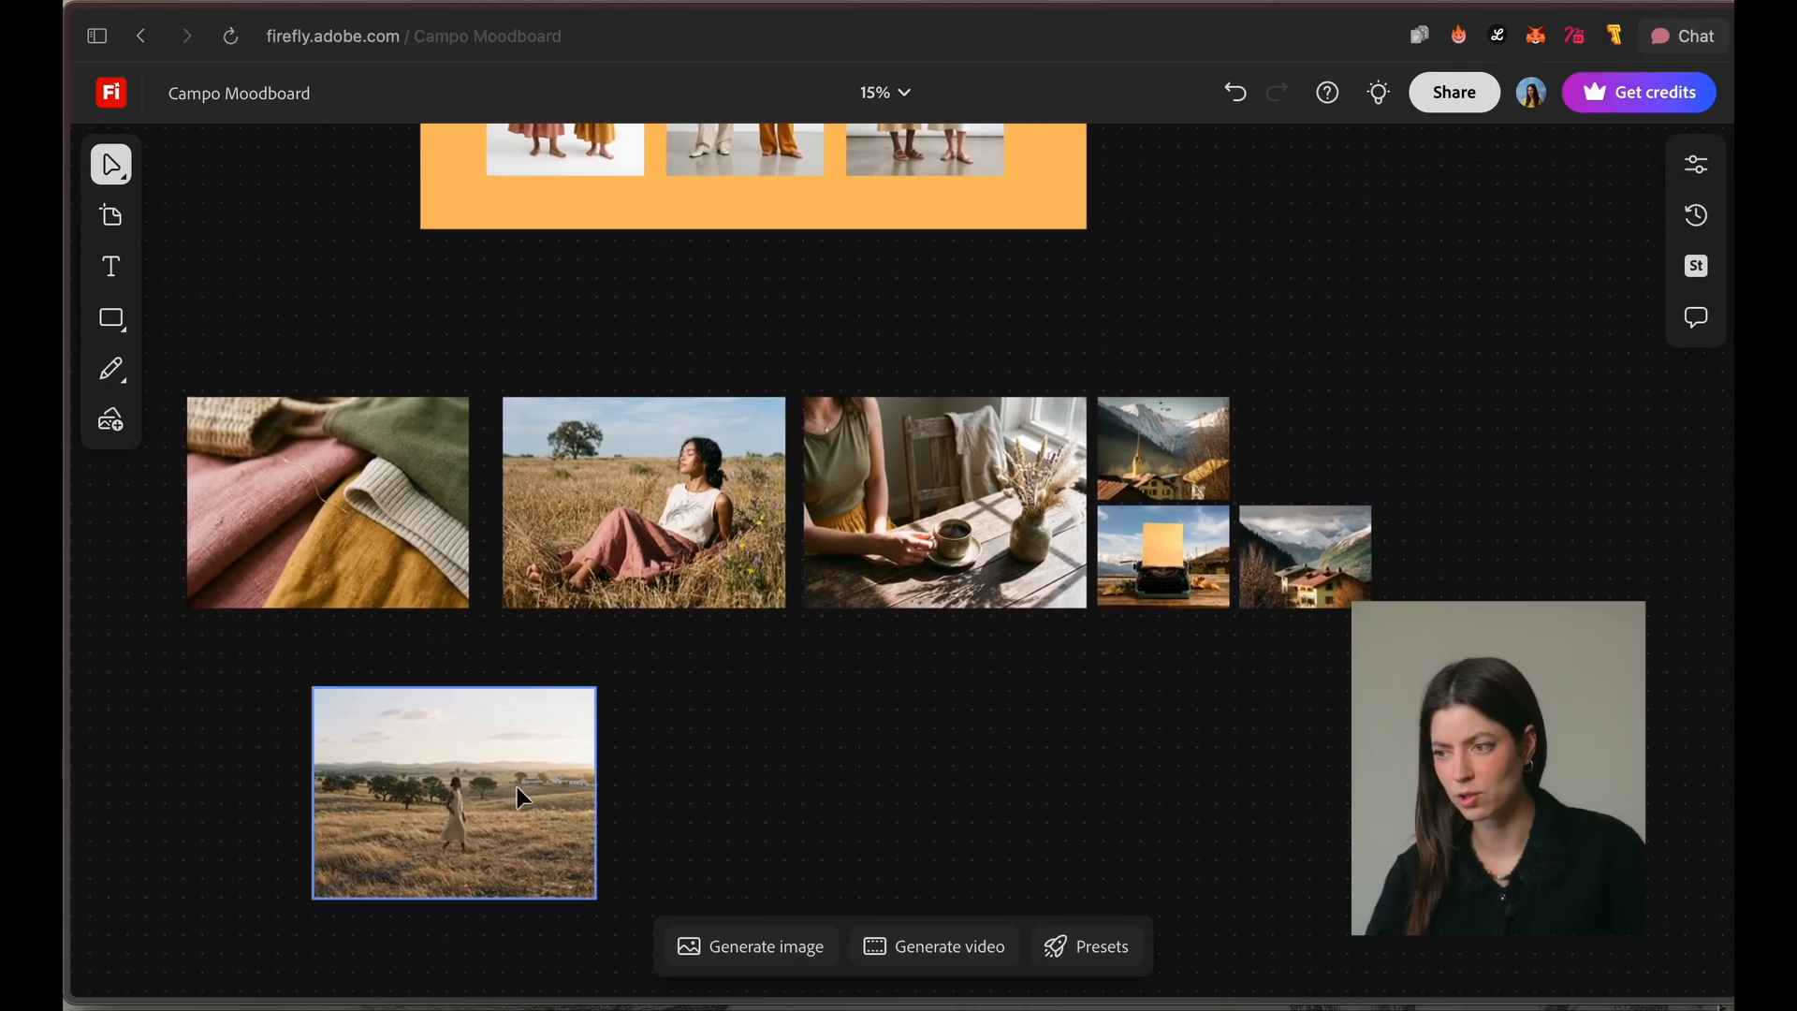
drag(517, 786, 1485, 470)
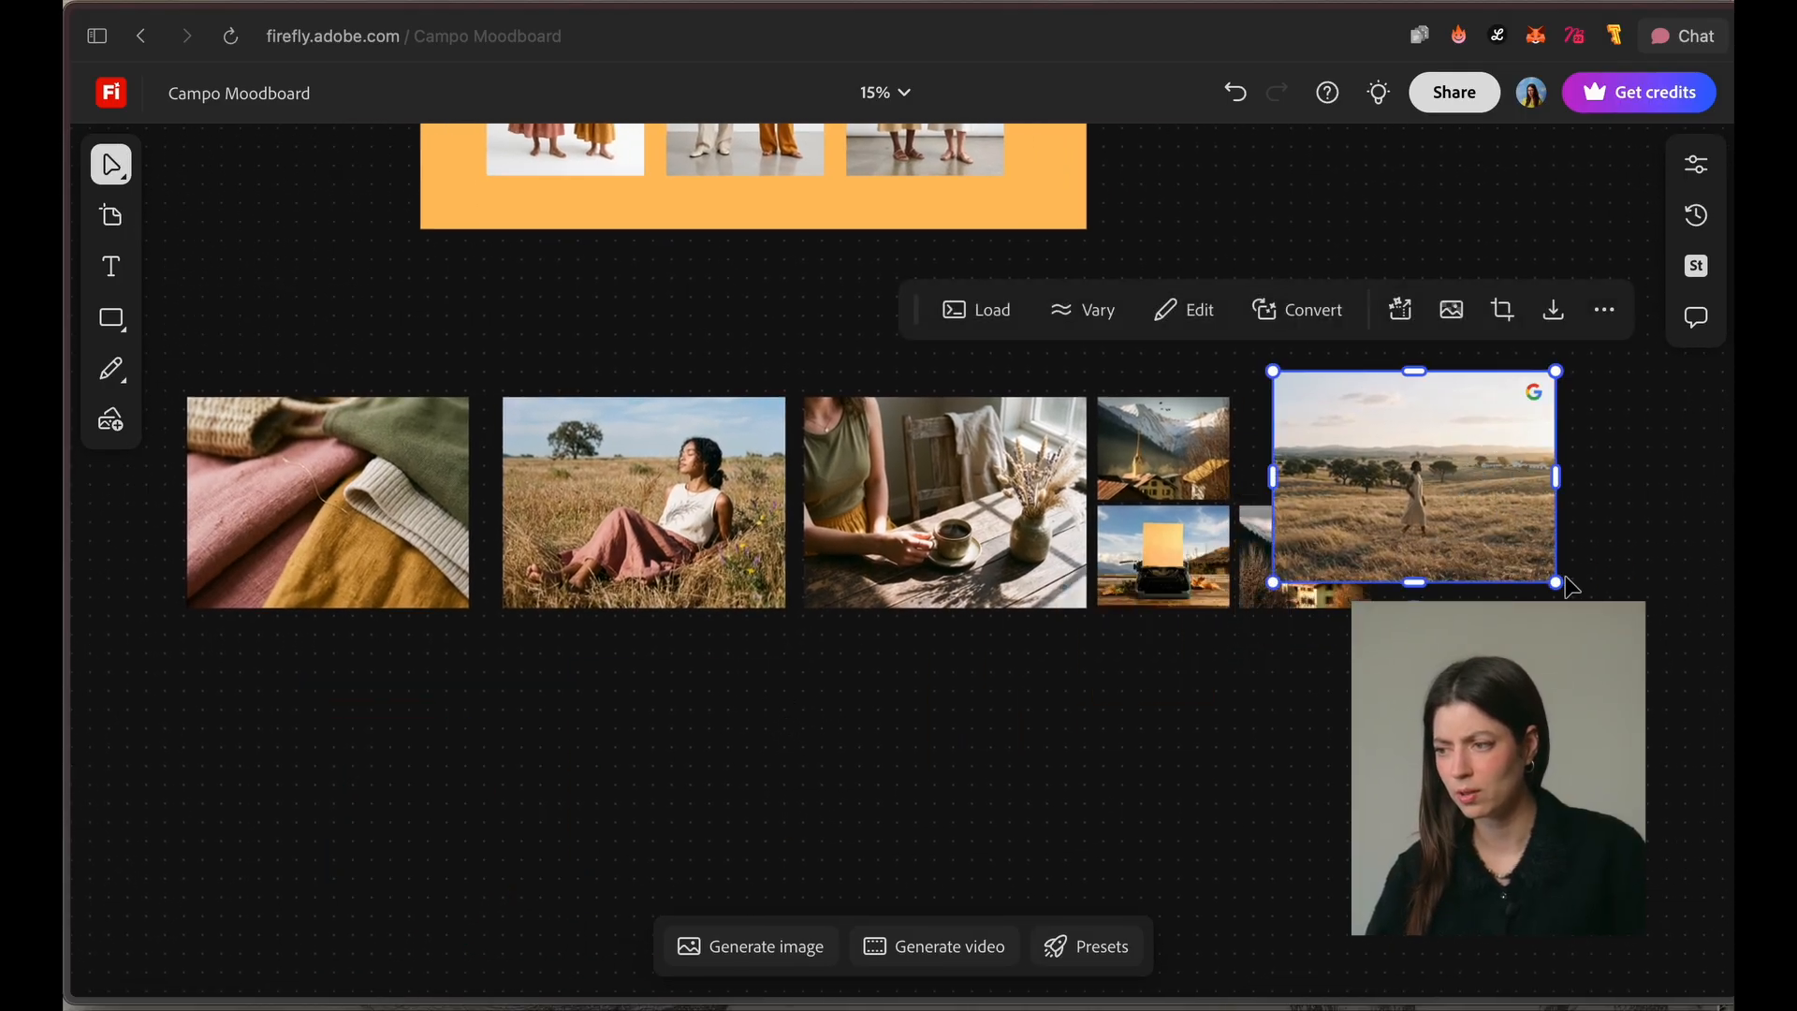
drag(1556, 582, 1508, 548)
drag(1432, 501, 1349, 491)
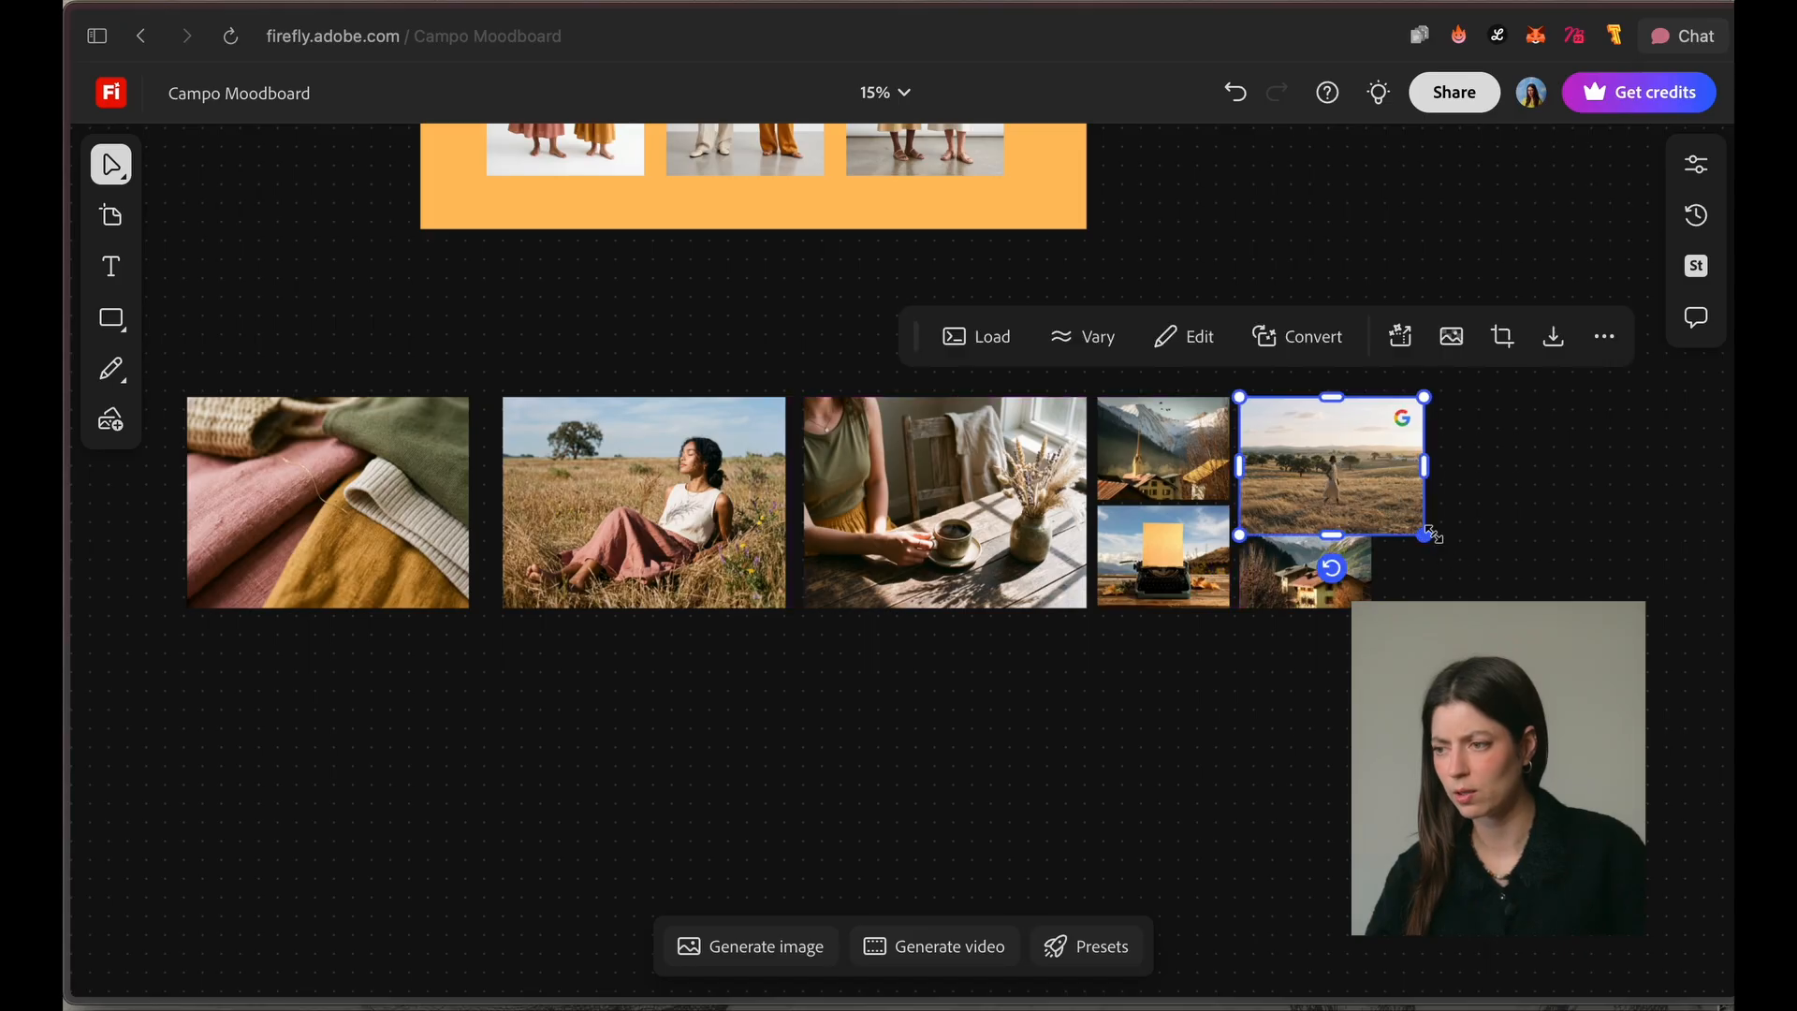
drag(1430, 535, 1372, 496)
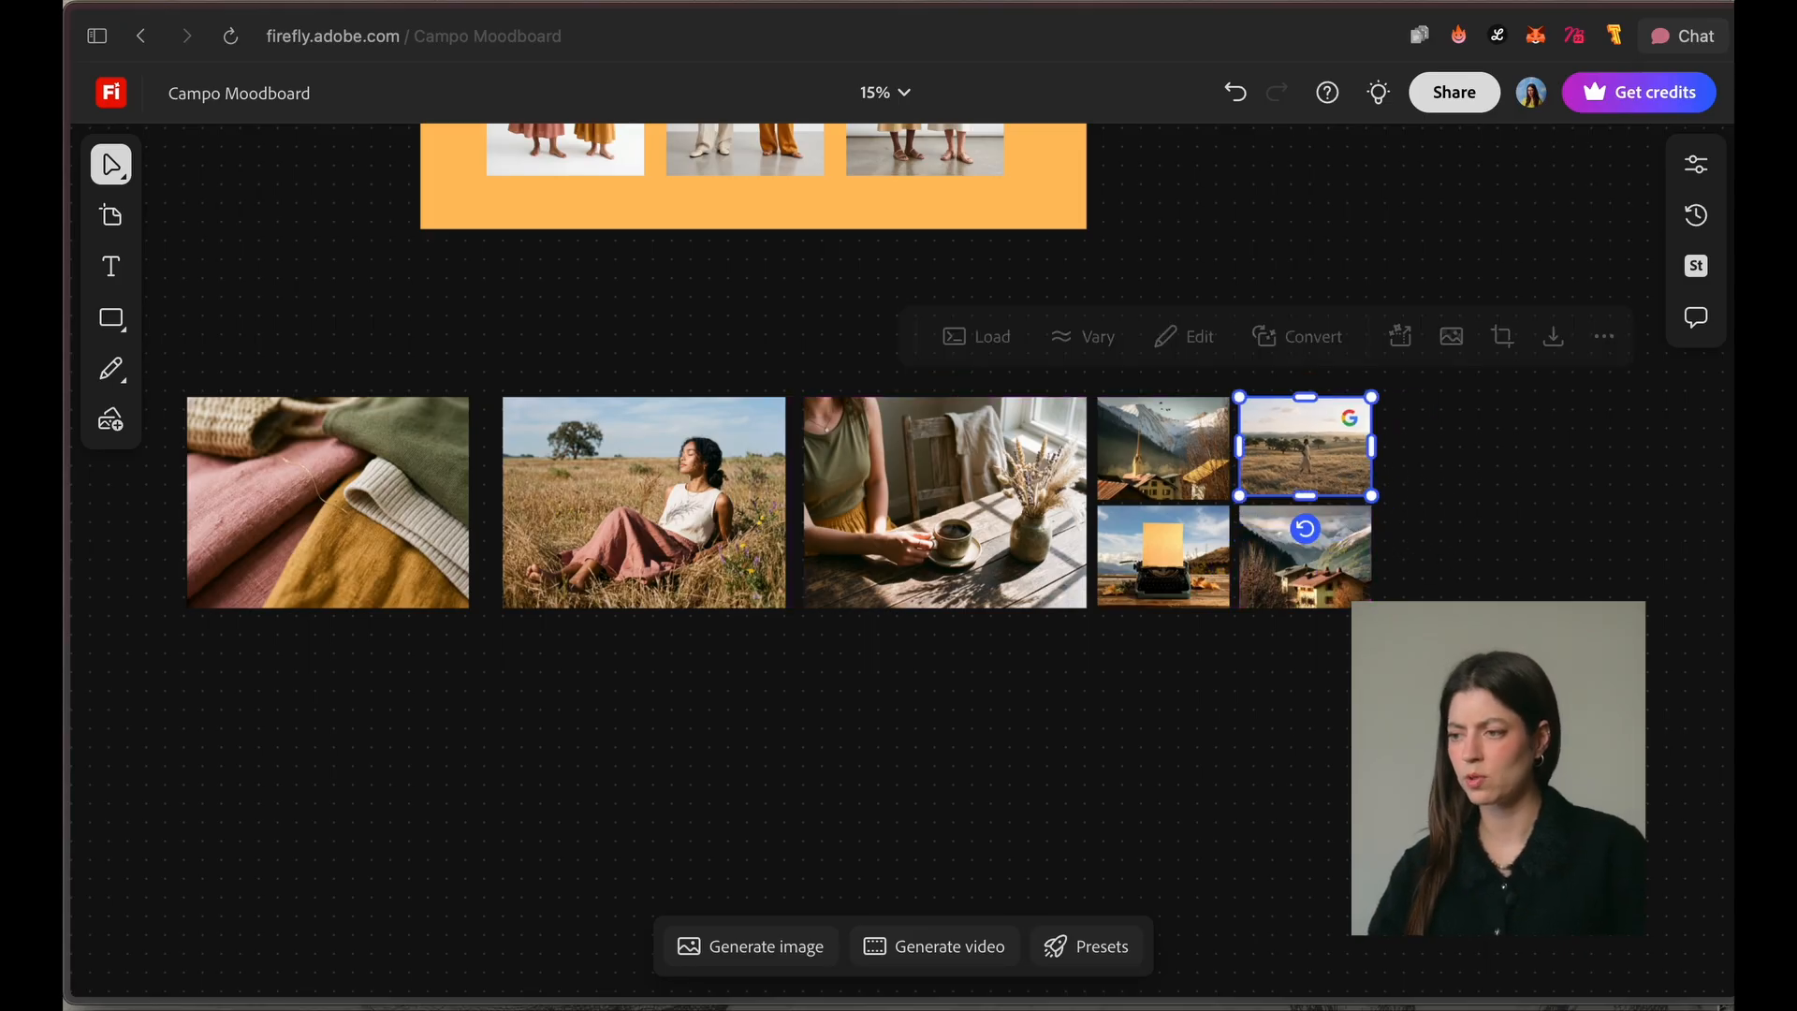
click(1329, 681)
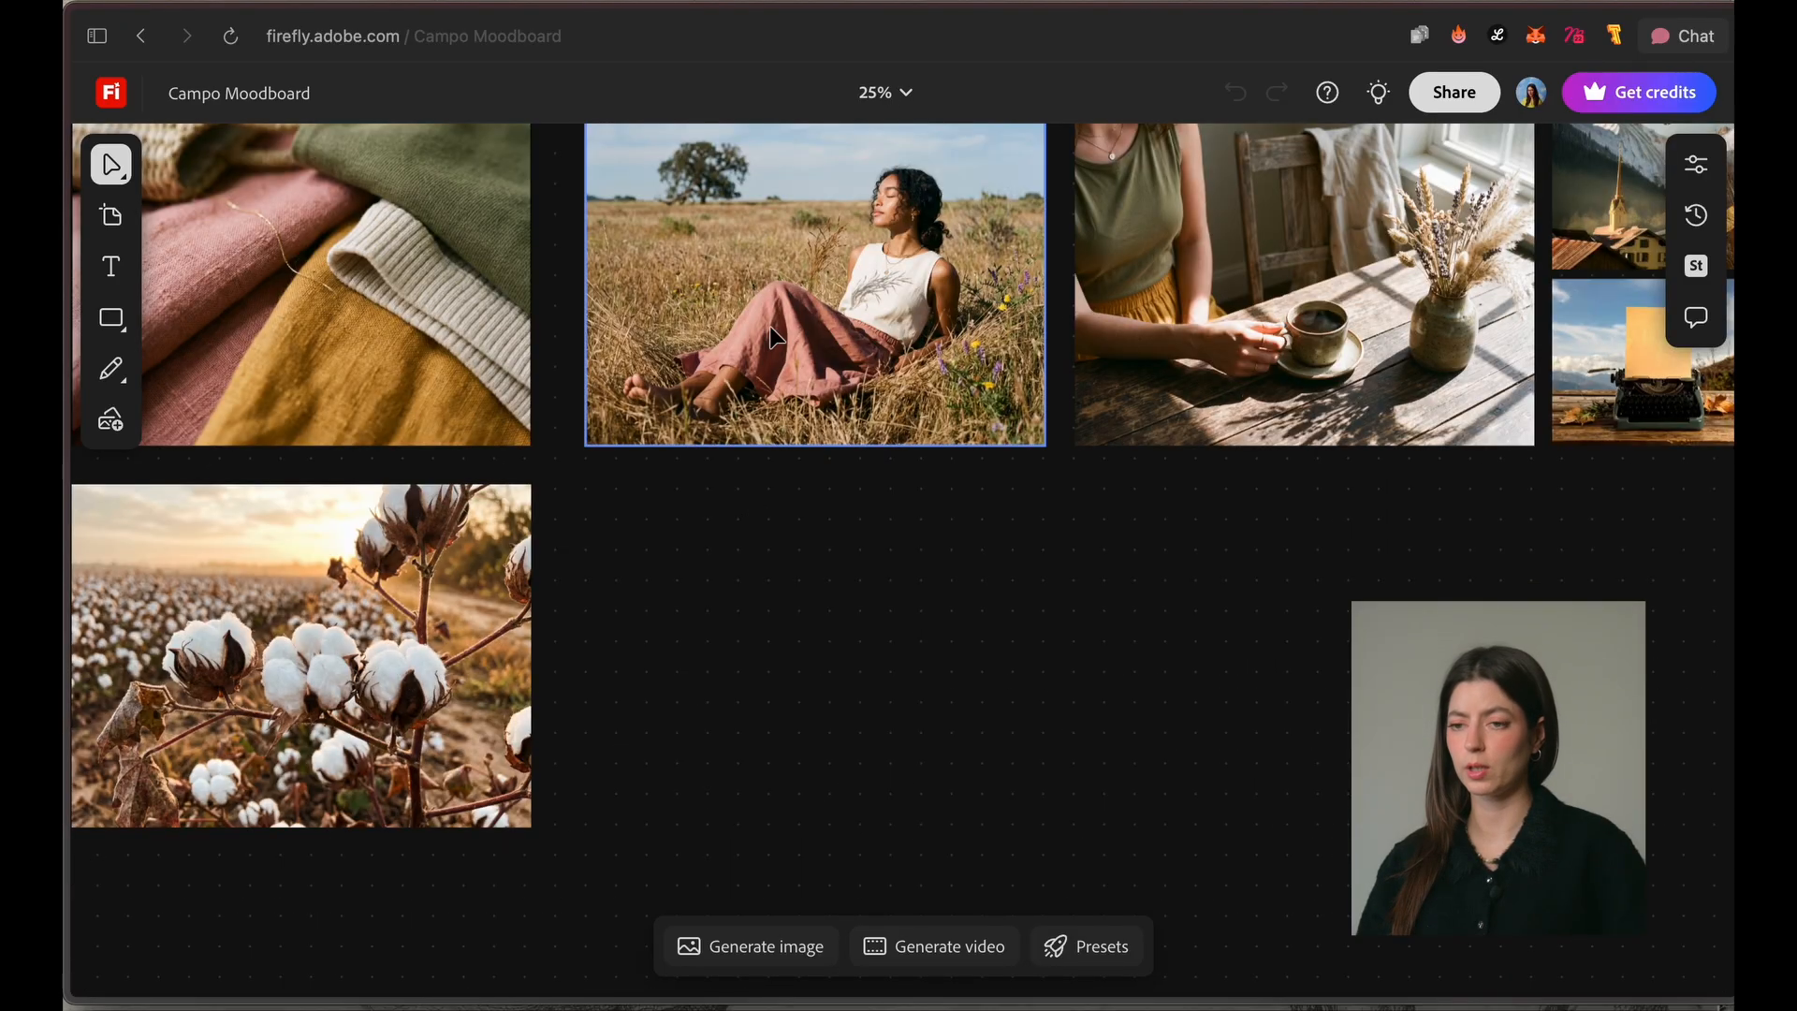
Step: Set up a Kling 3.0 Omni video with the image of the woman sitting in the grassy field as its first frame
click(782, 363)
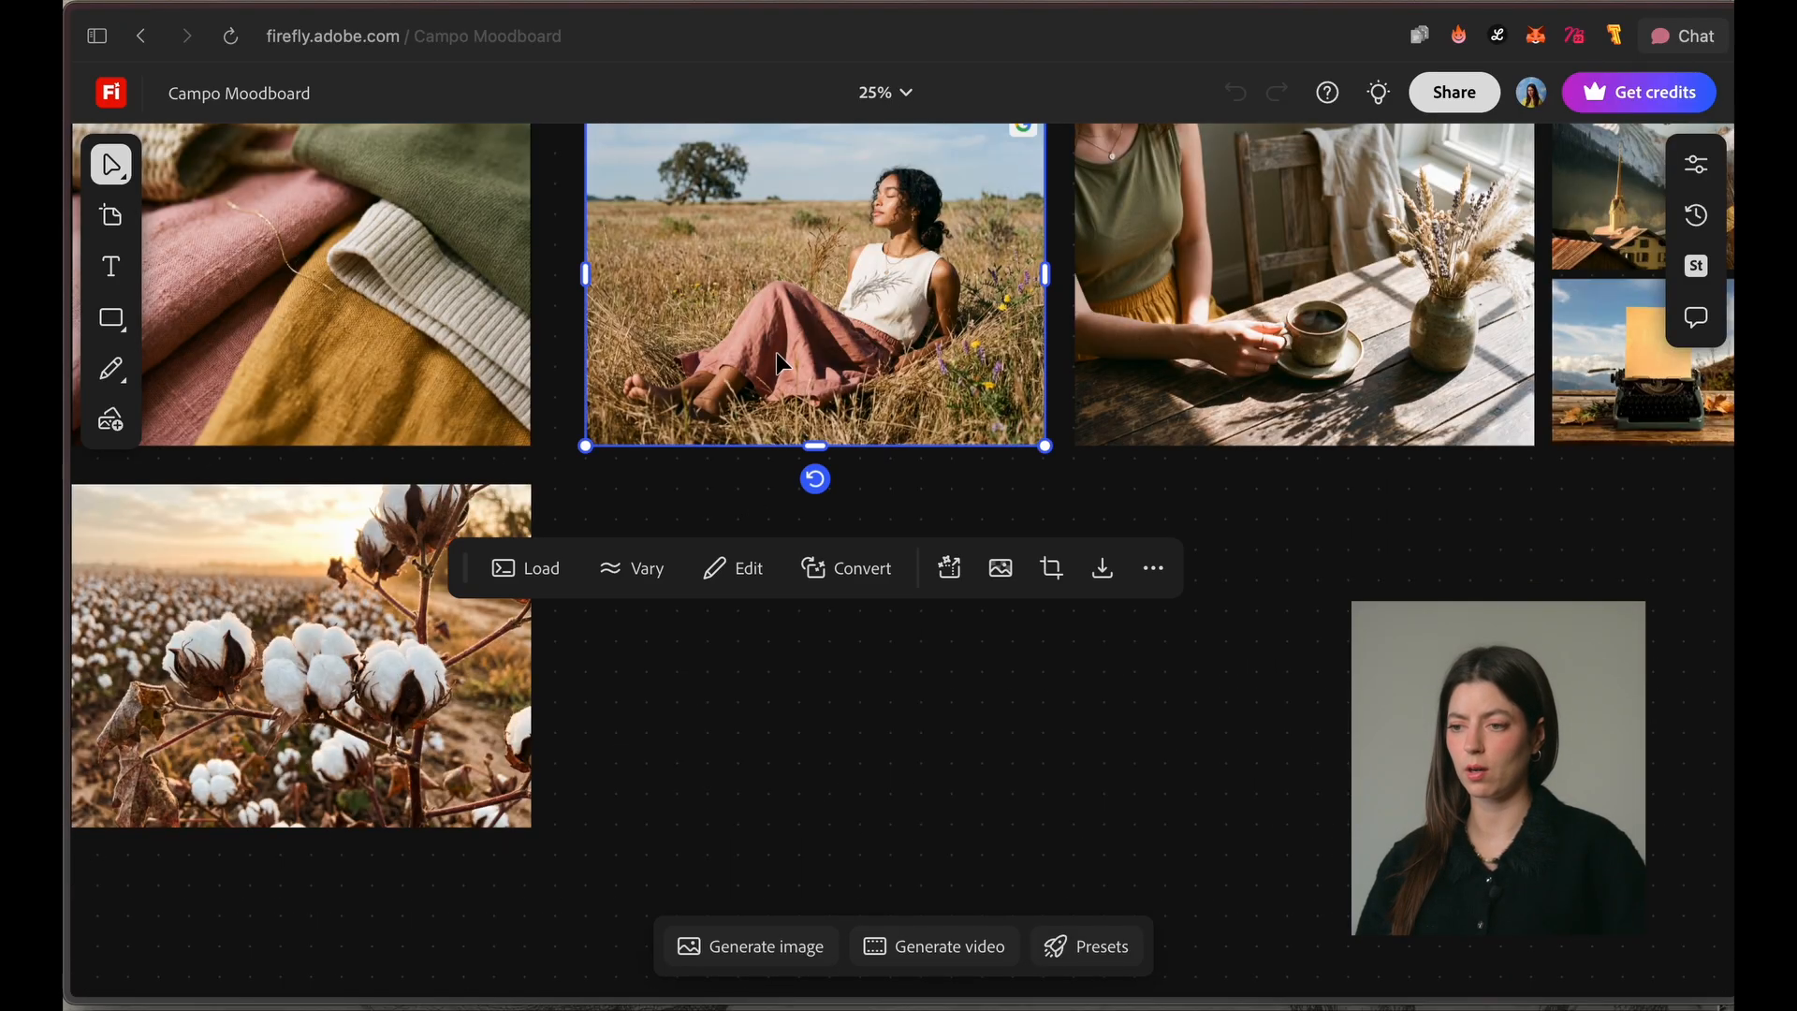
scroll(777, 384, up, 2)
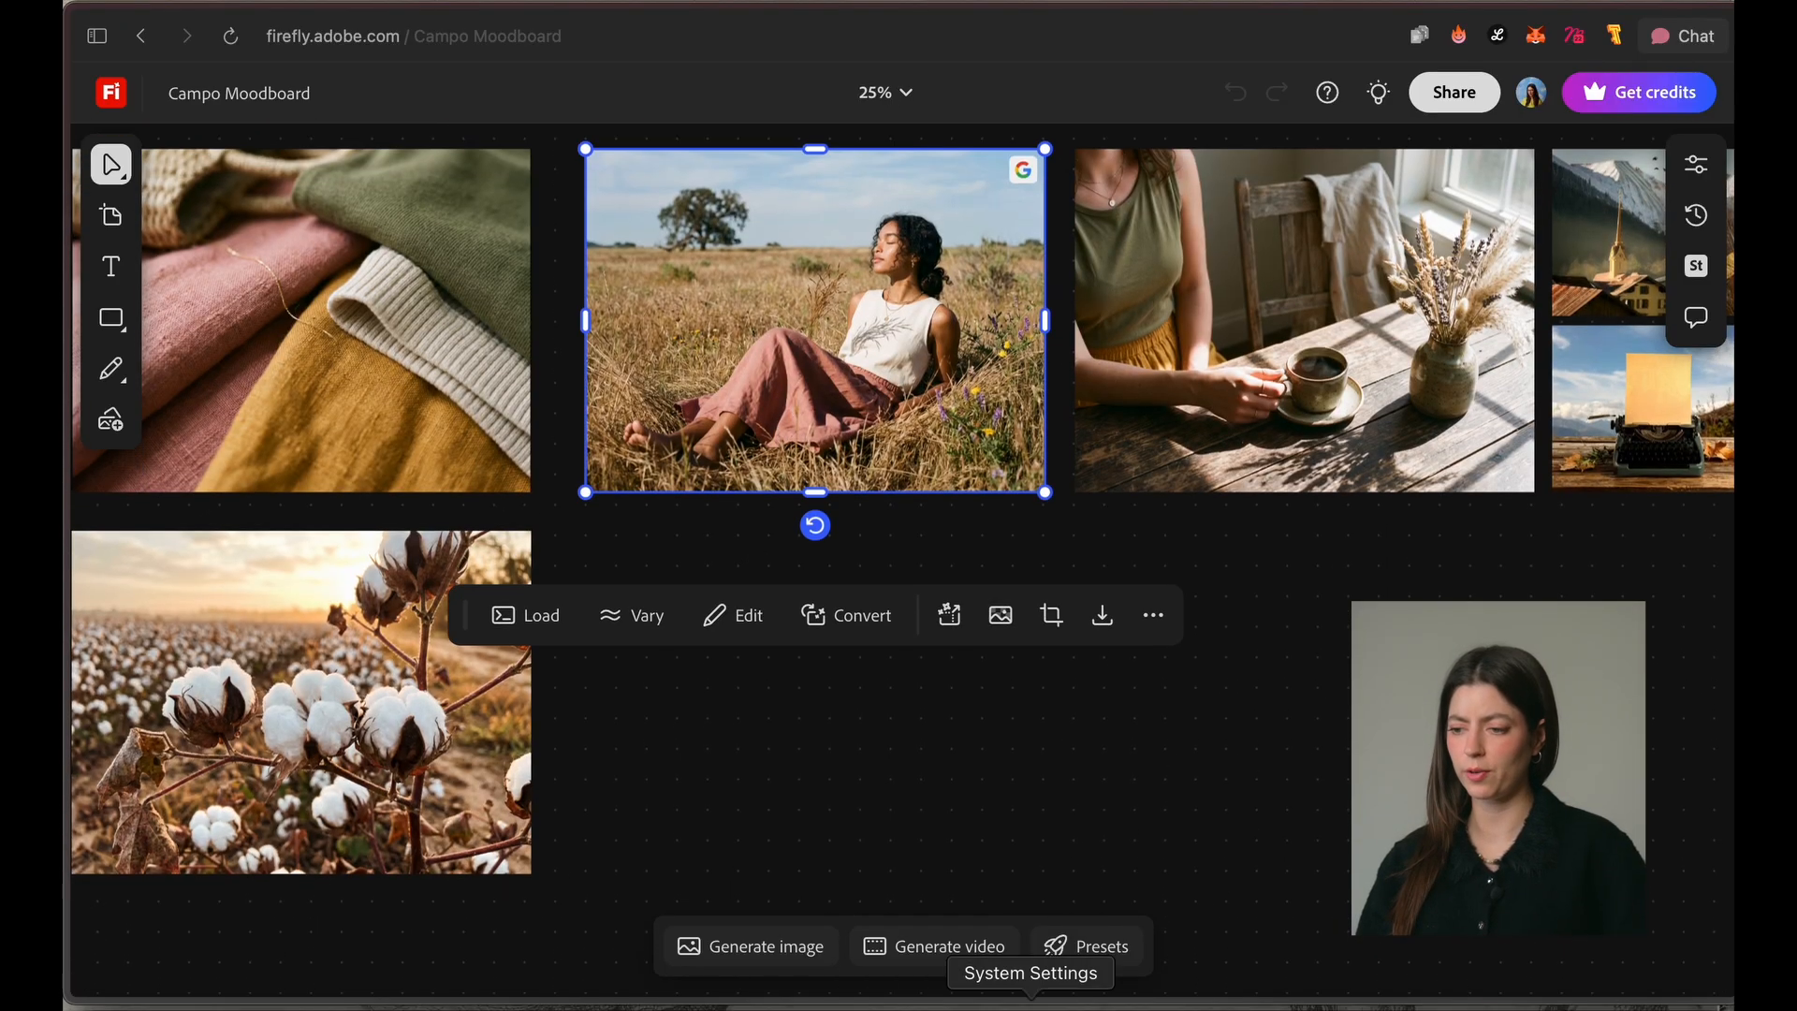
click(936, 946)
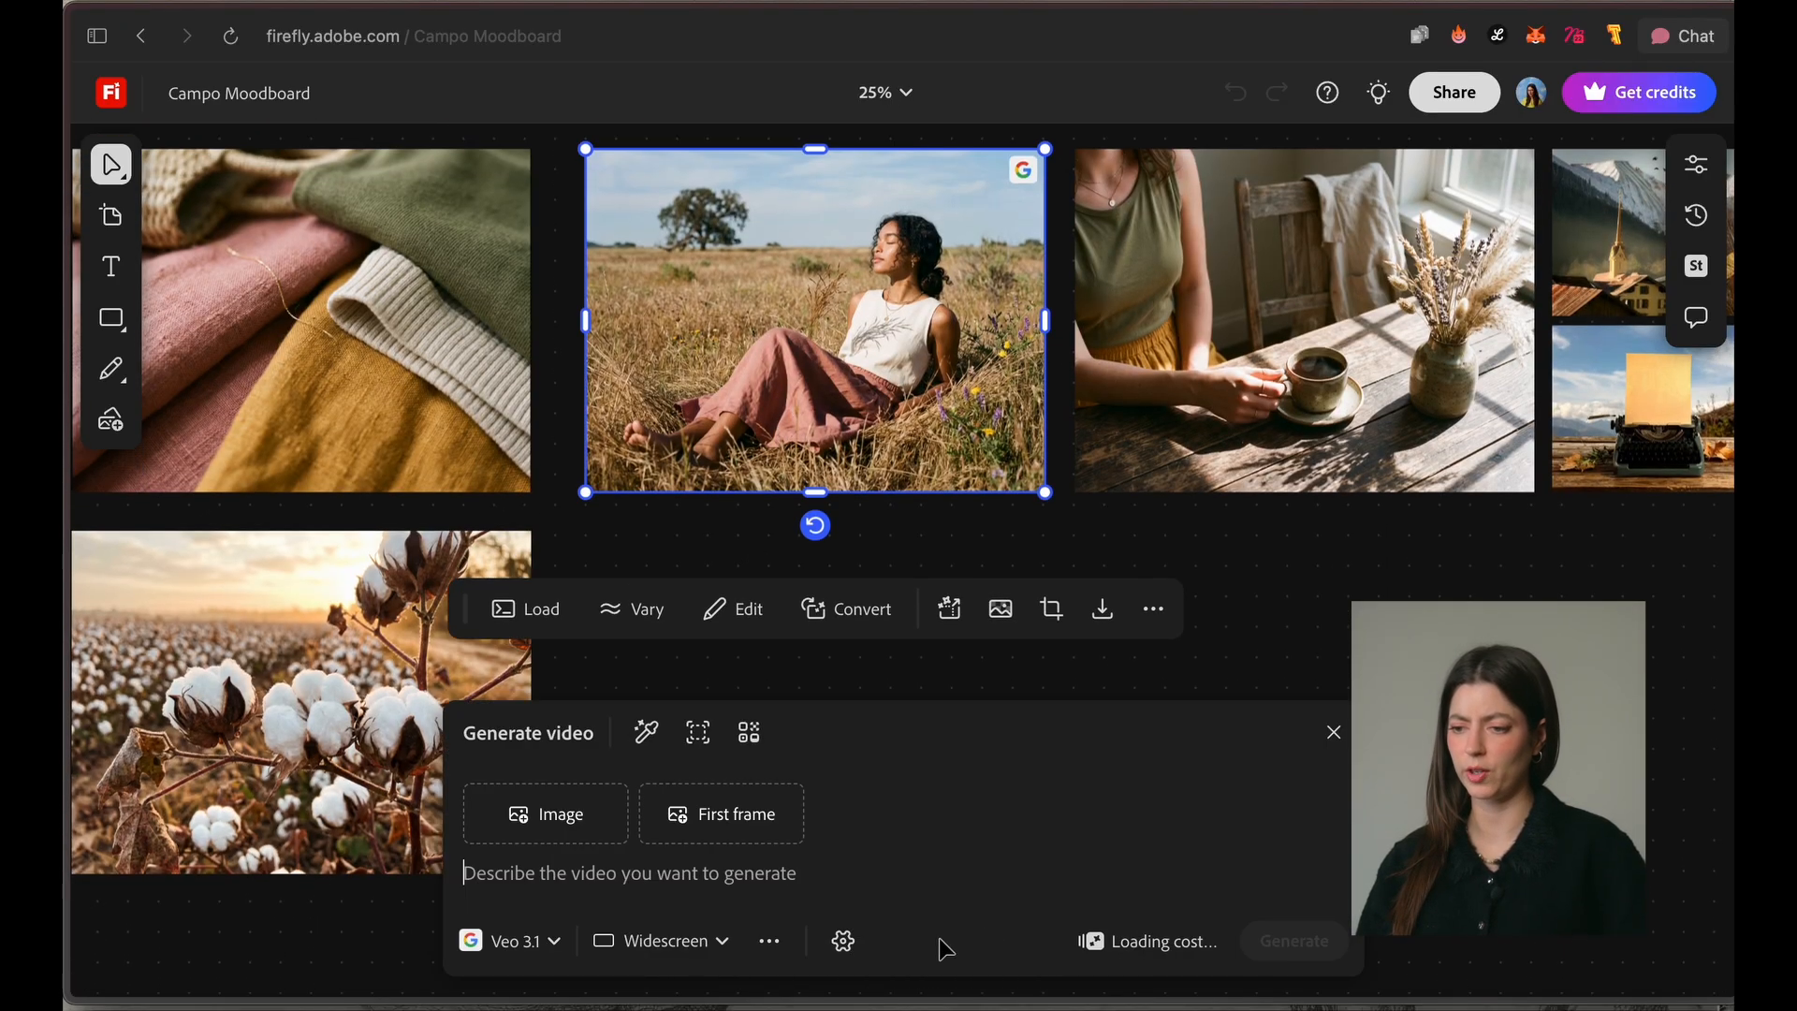
click(653, 734)
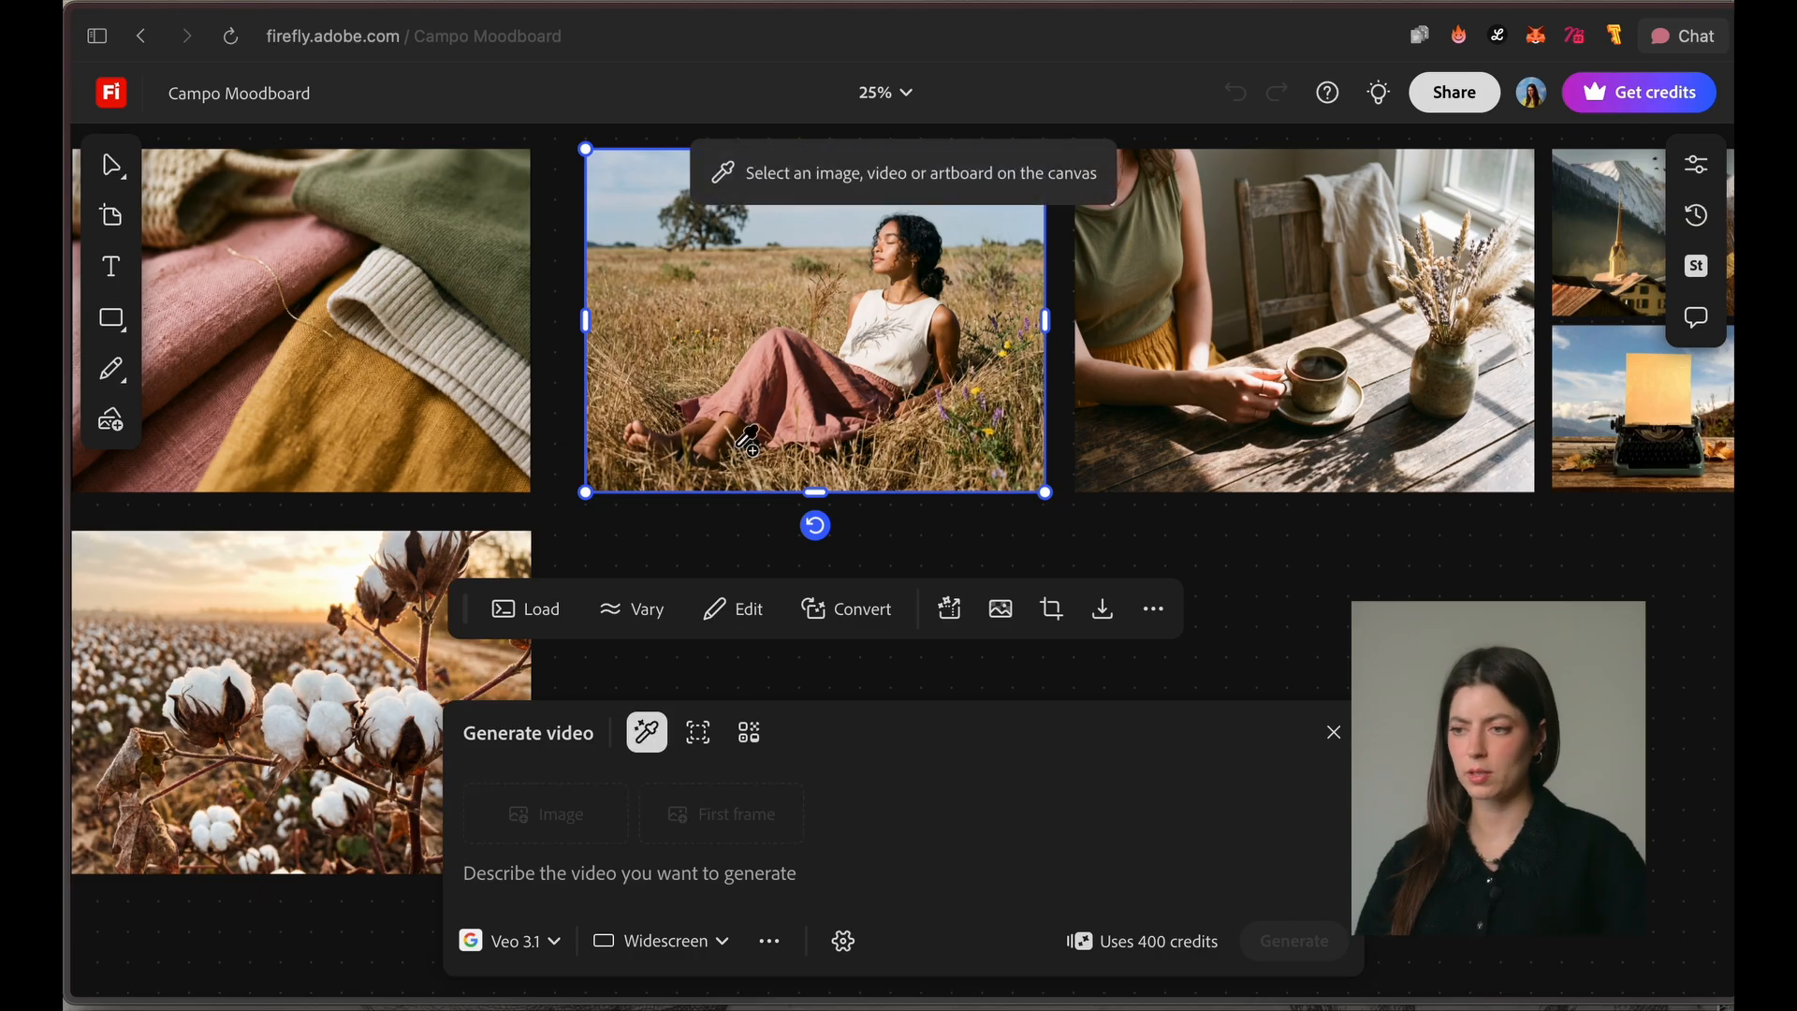
click(770, 368)
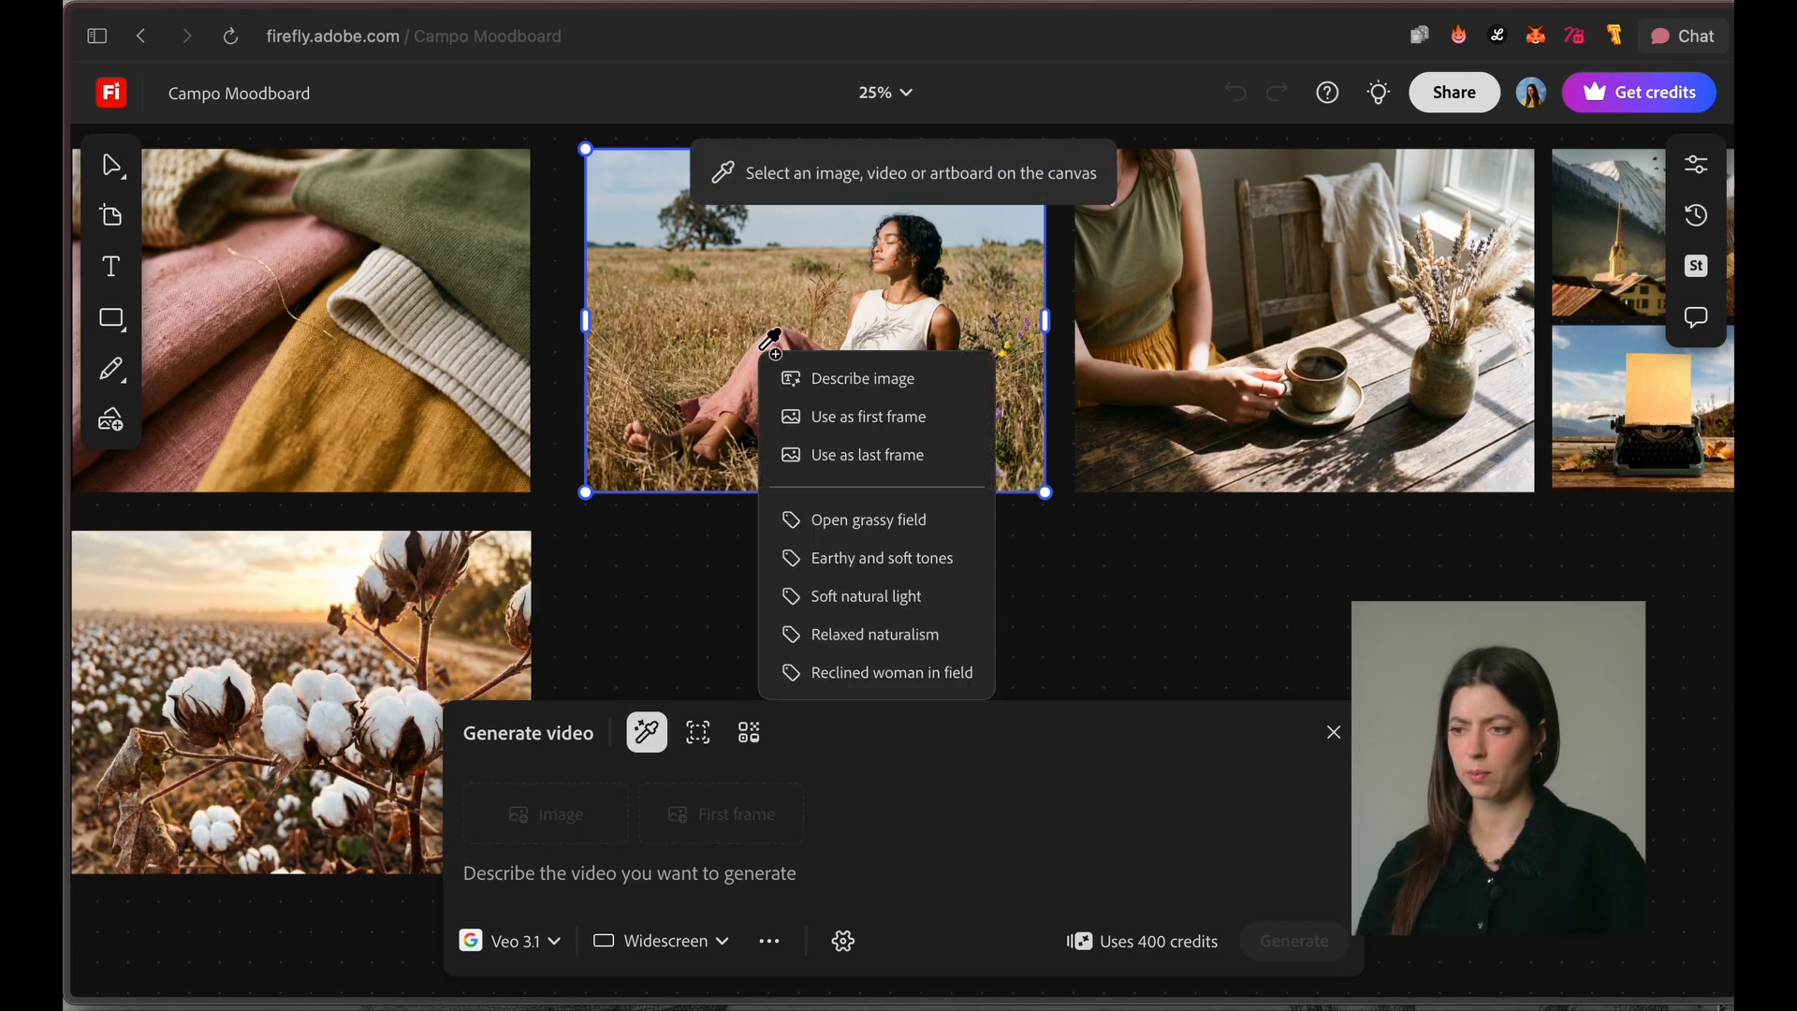
click(907, 421)
click(550, 945)
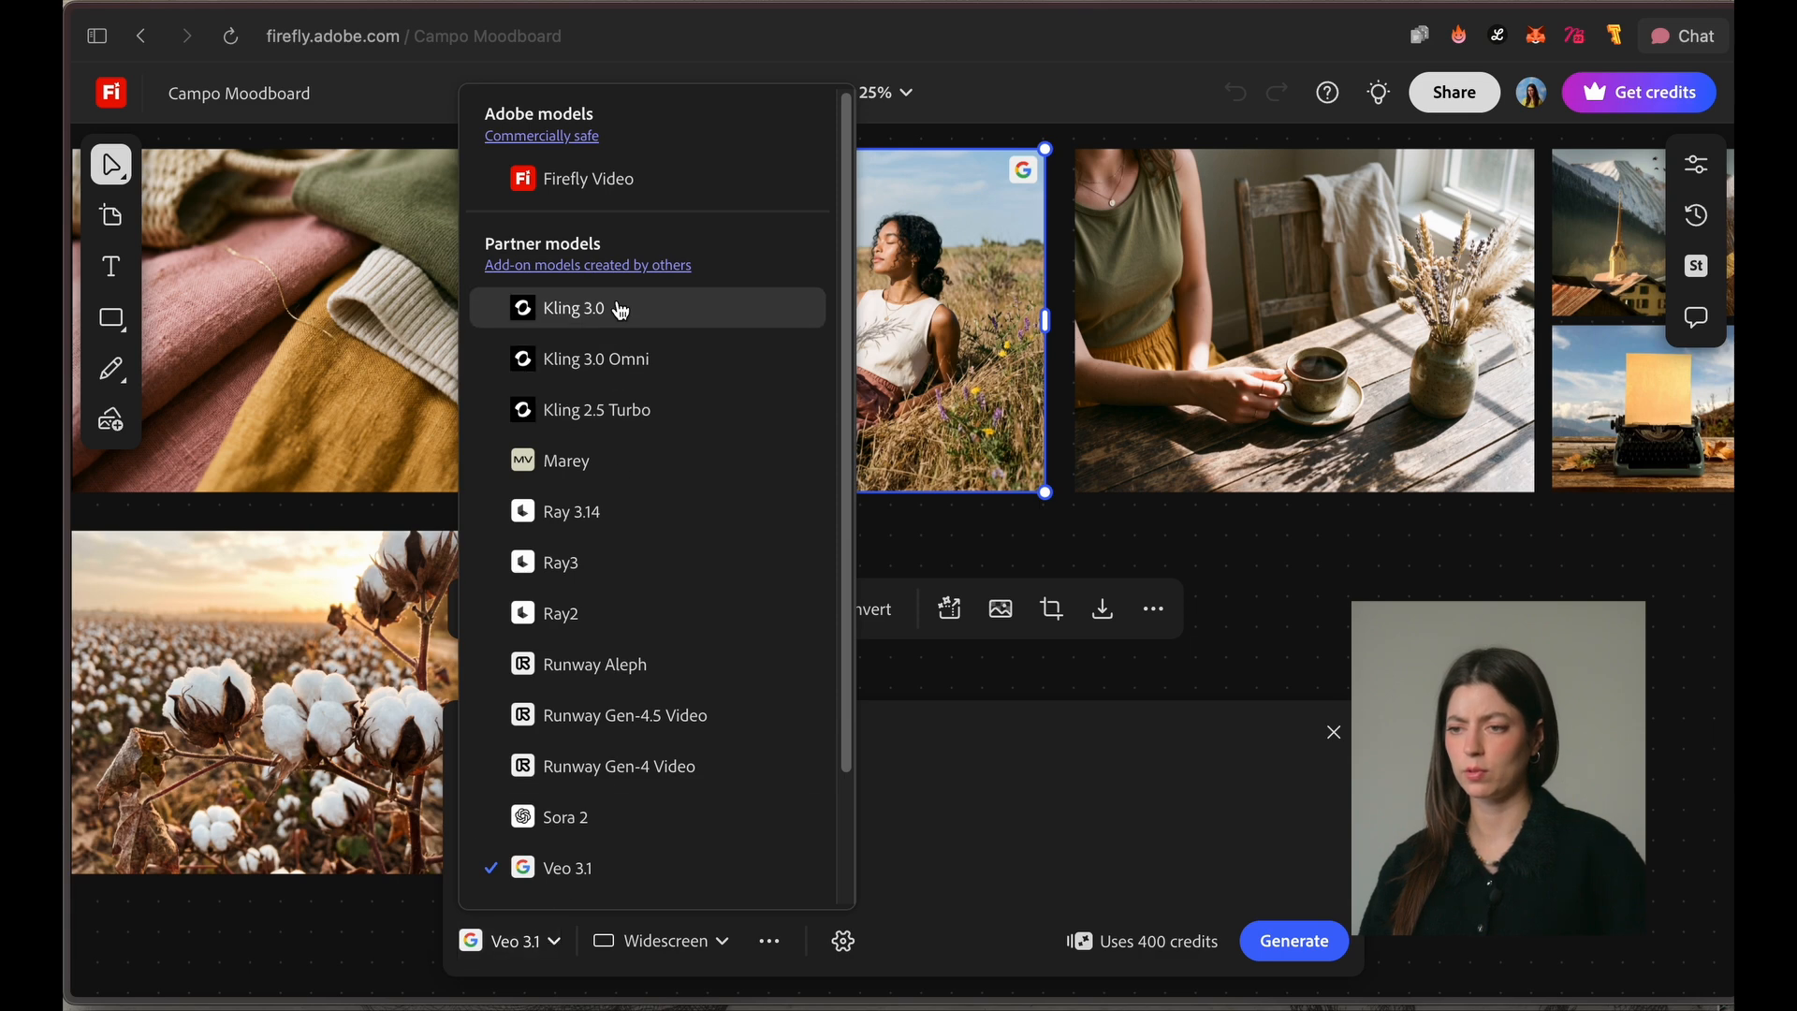
click(704, 376)
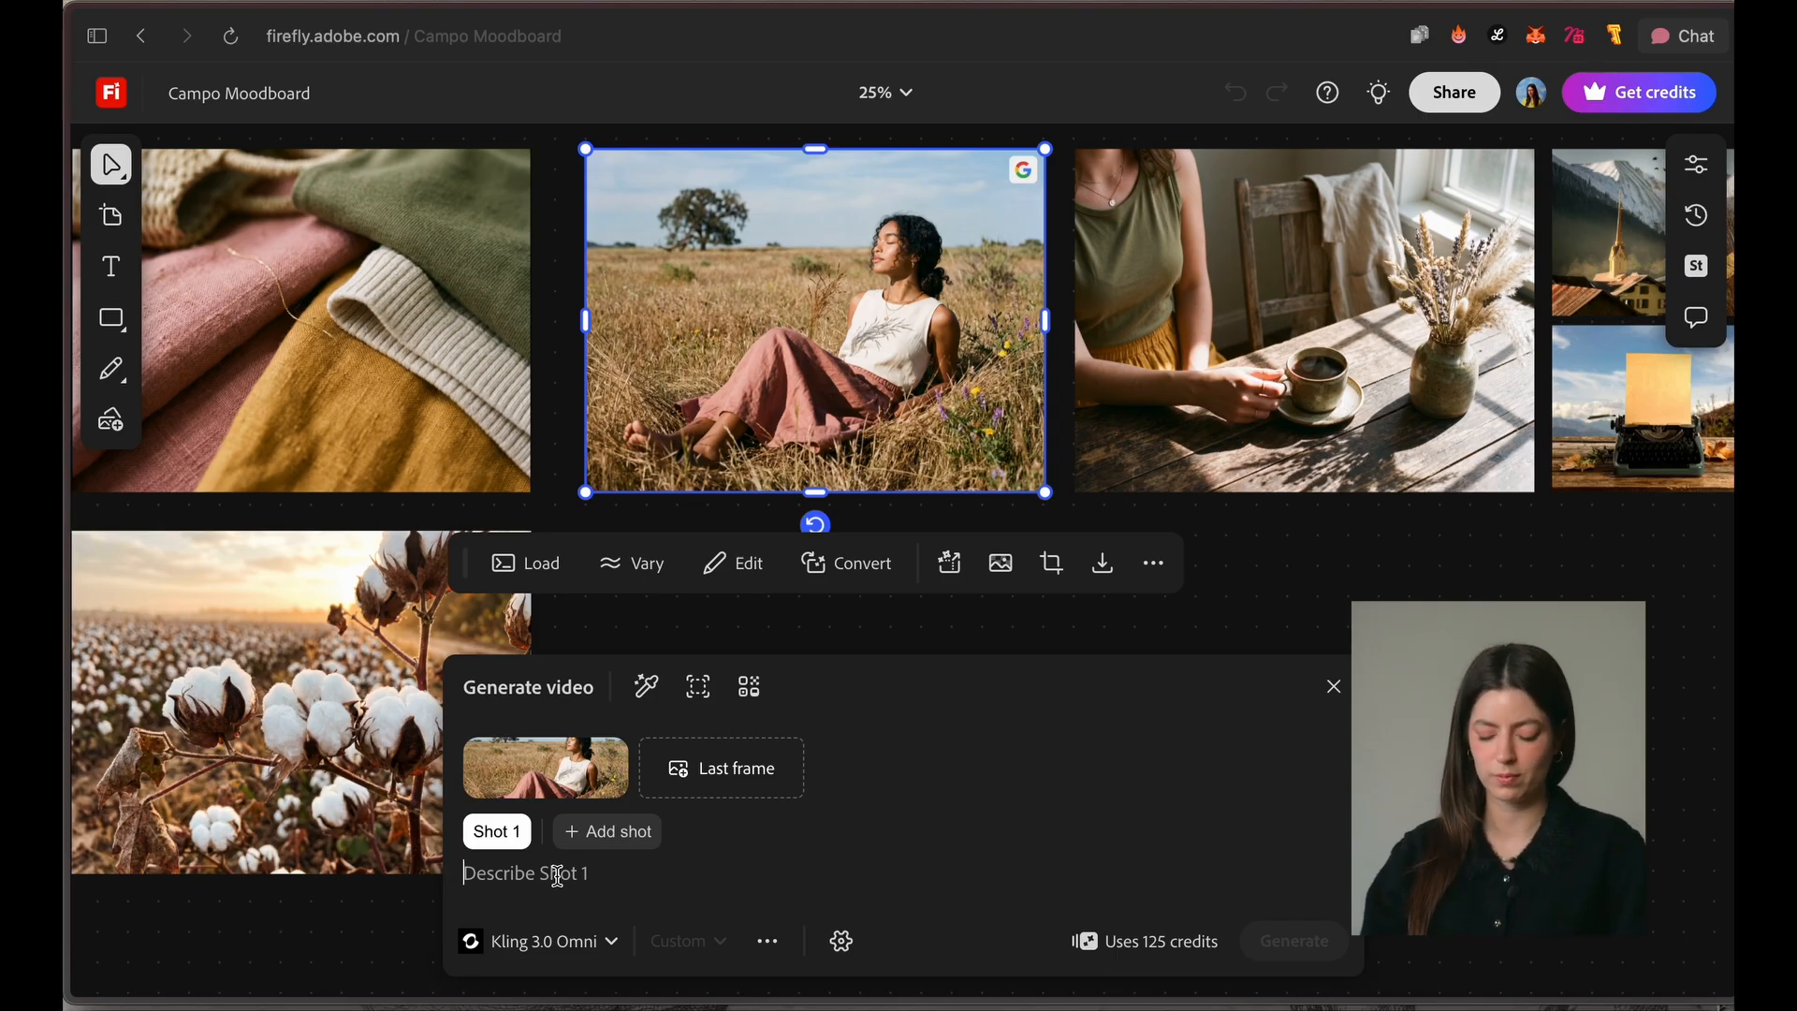
Step: Generate the video of the woman sunbathing in soft warm light, wind moving plants, hair and clothes, as she smiles and opens her eyes slowly
text(The woman takes a sunbath, soft warm light, the wind slowly moves the plants around her and her hair, as well as t)
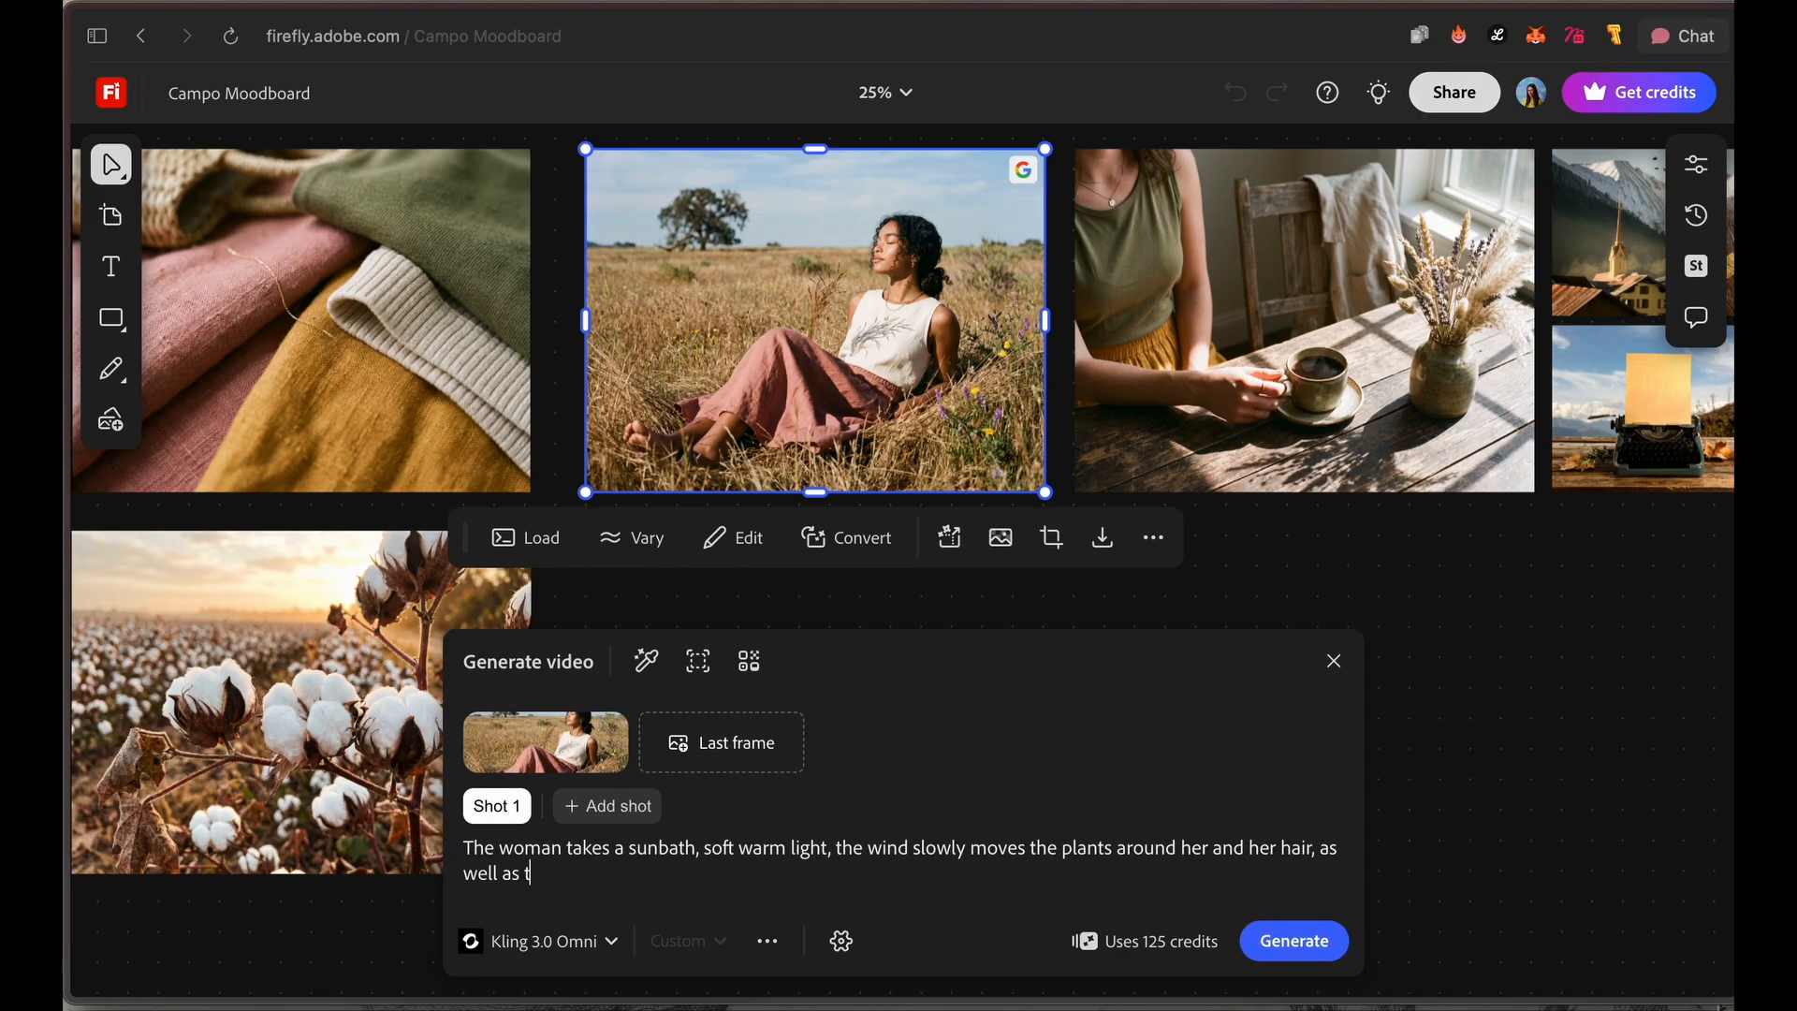
text(he fabric on her clothes, she smiles and opens her eyes slowly)
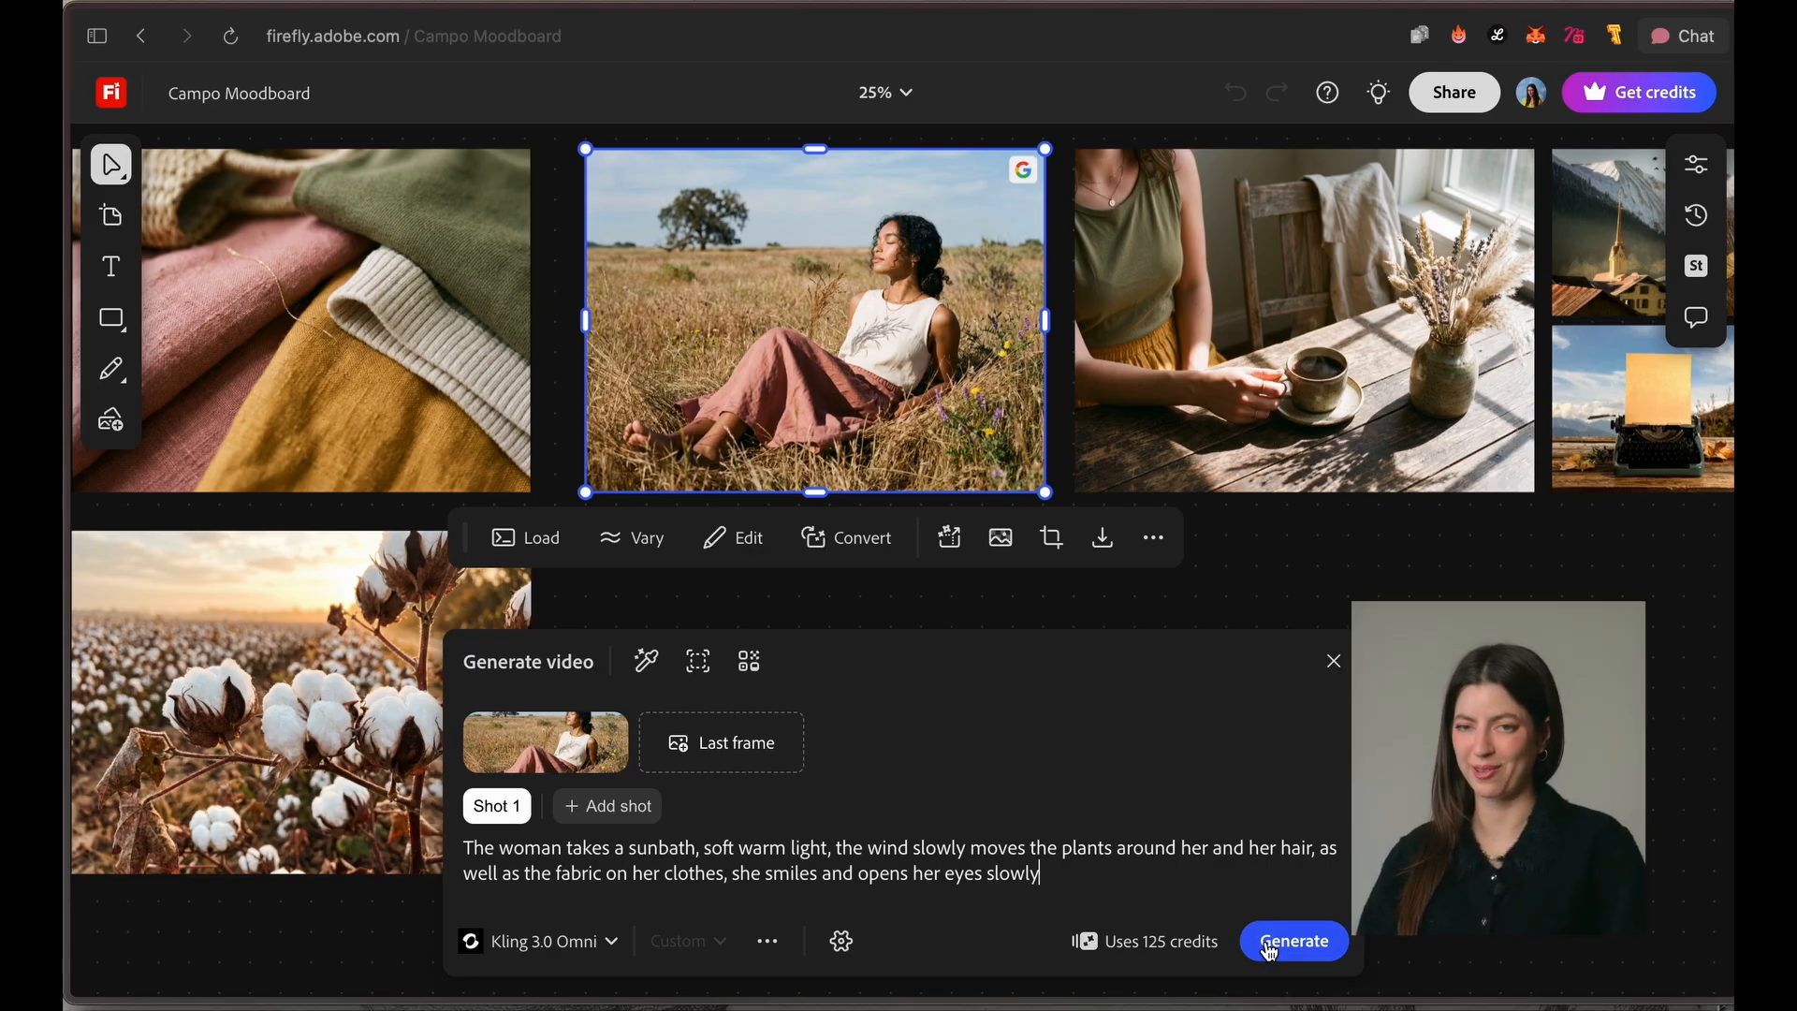
click(1270, 952)
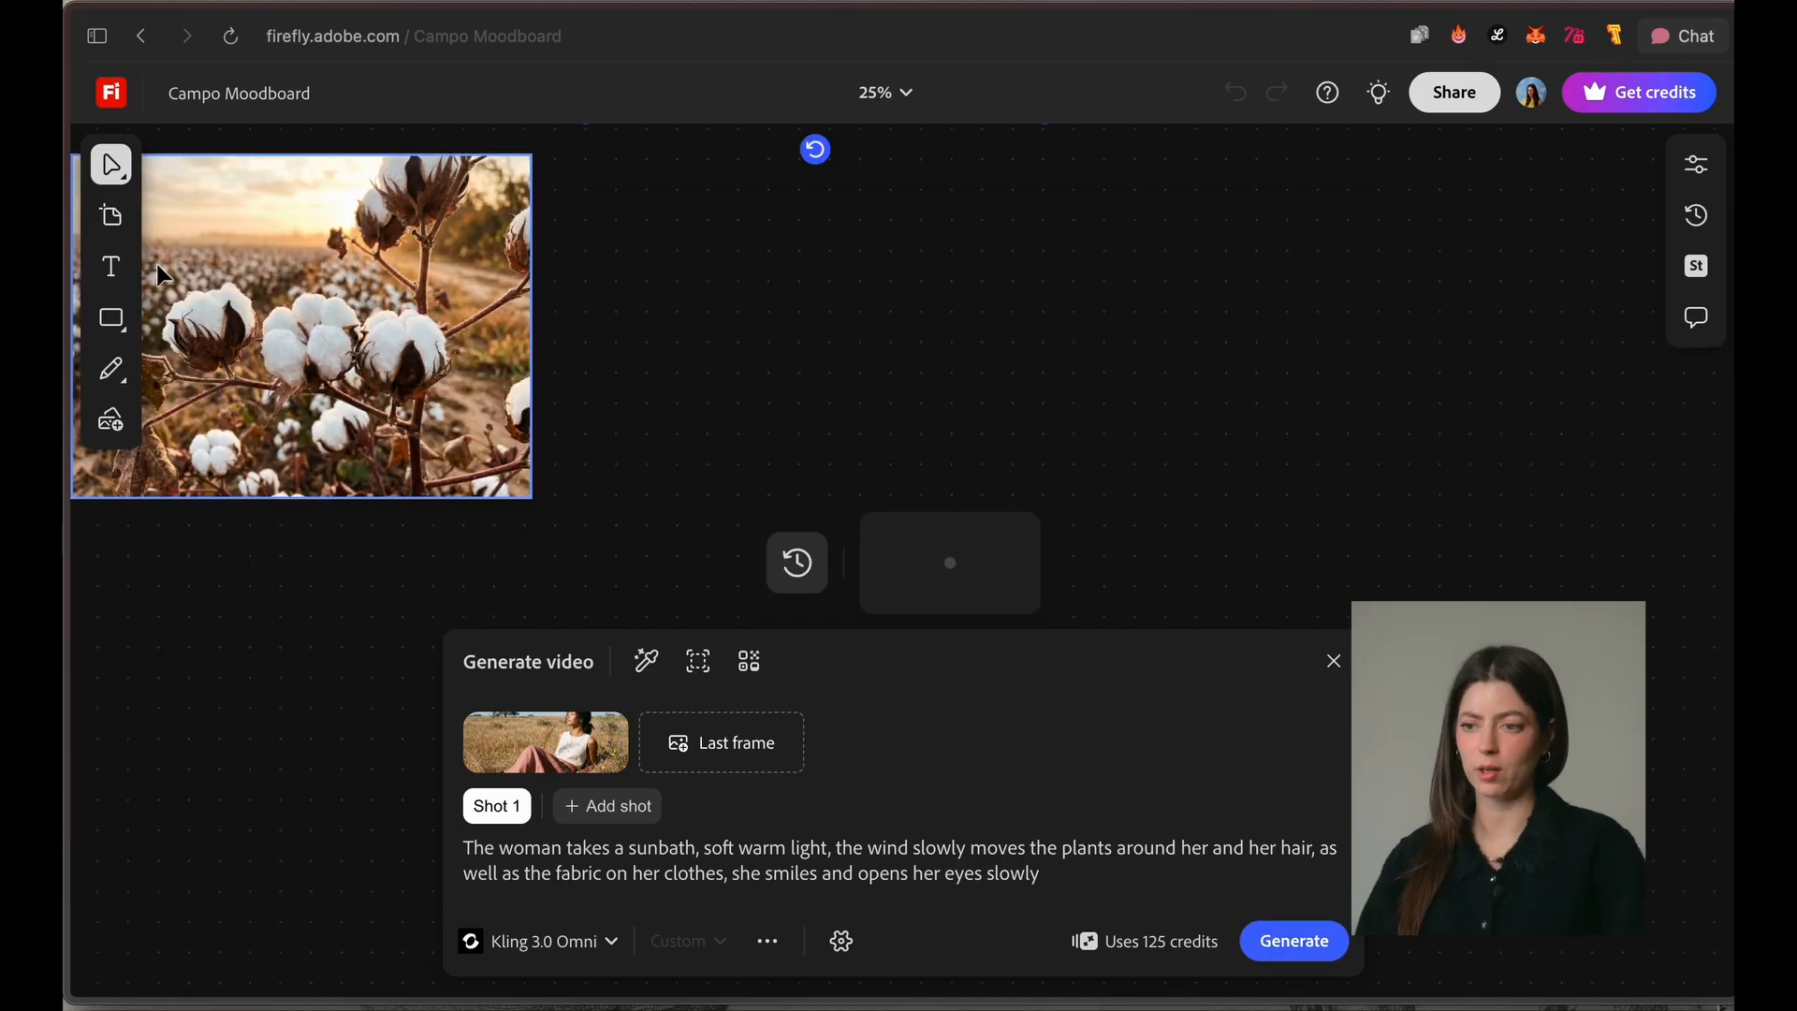
Step: Use the cotton field image as image reference and add its five tags: field, warm tones, soft light, serene mood and cotton close-up
click(298, 338)
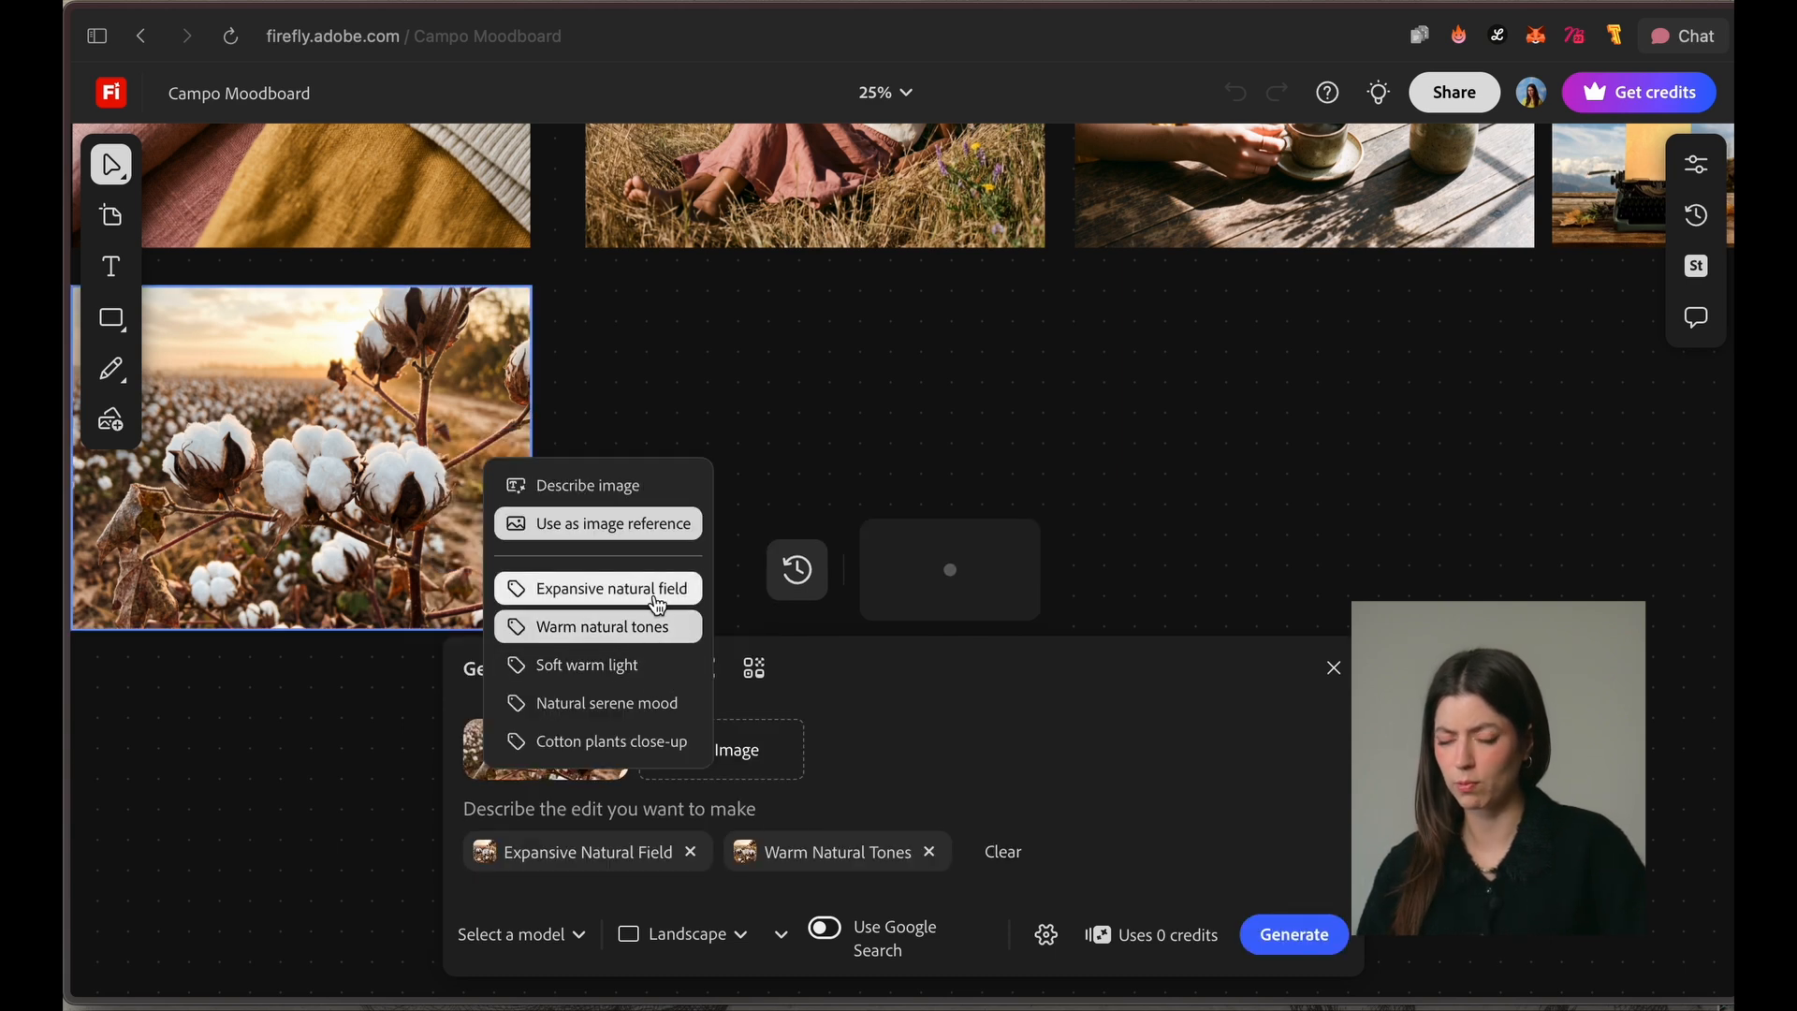
click(642, 666)
click(659, 706)
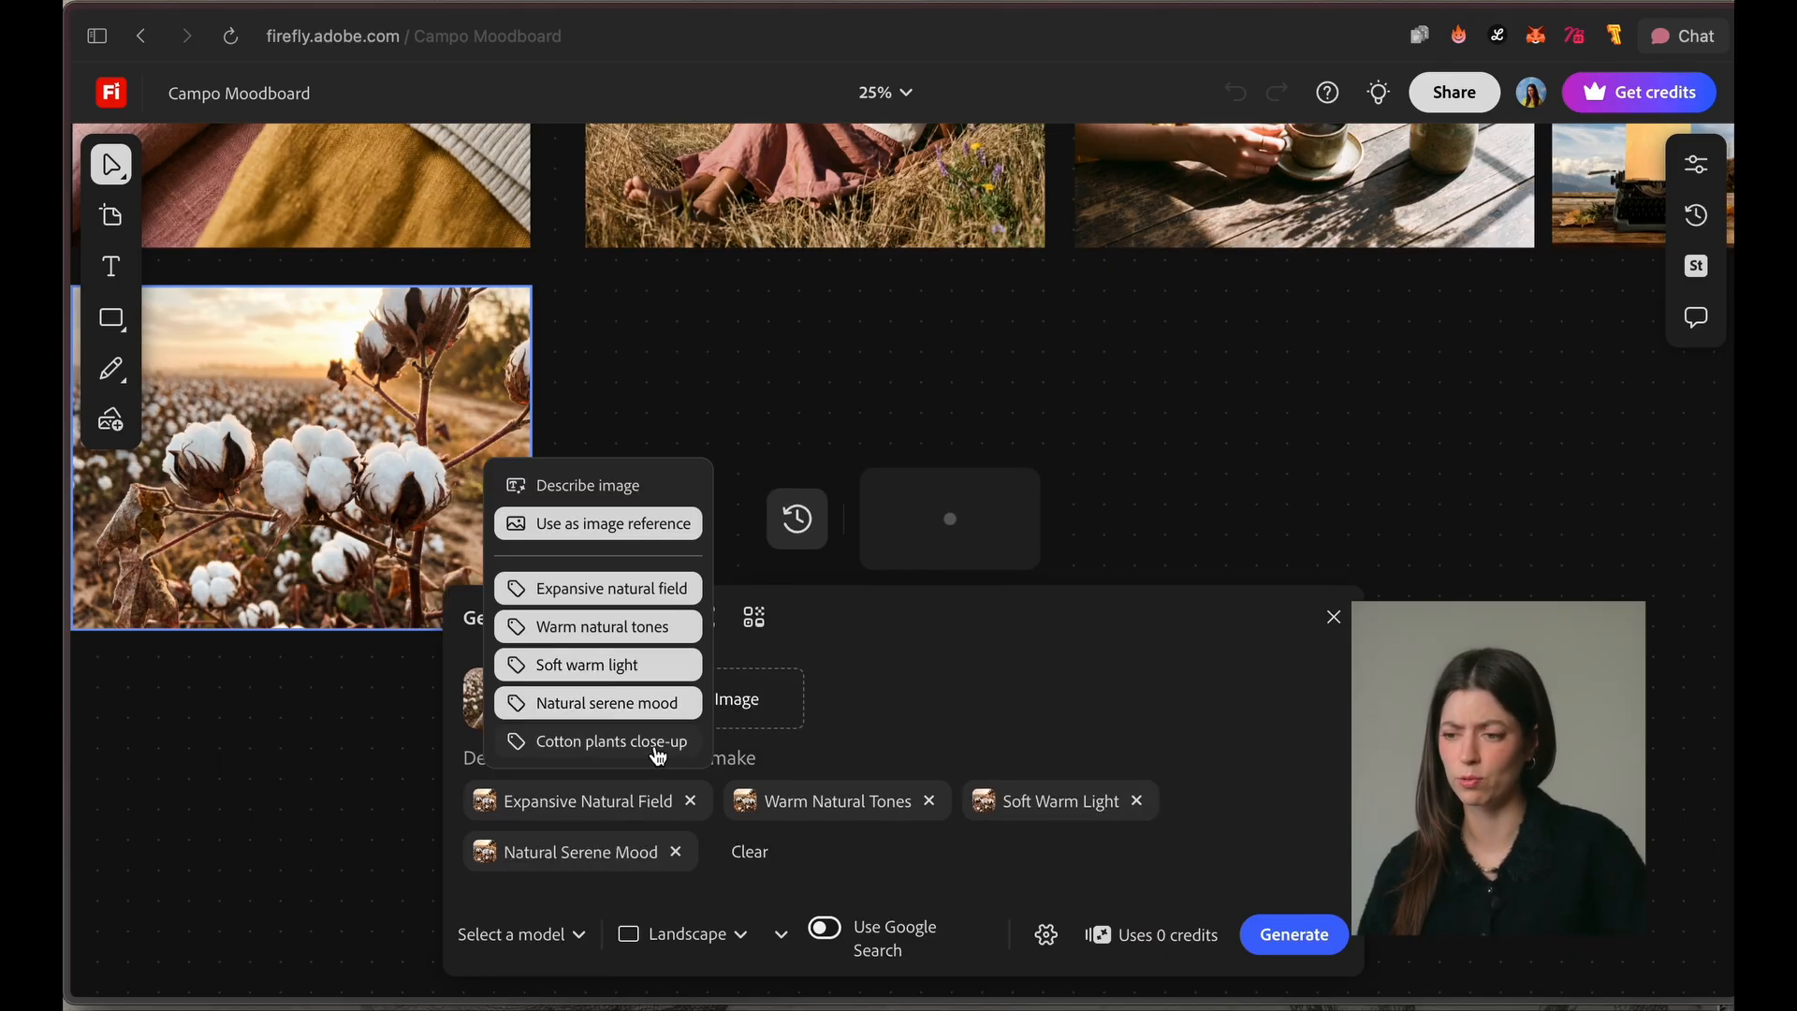
click(660, 742)
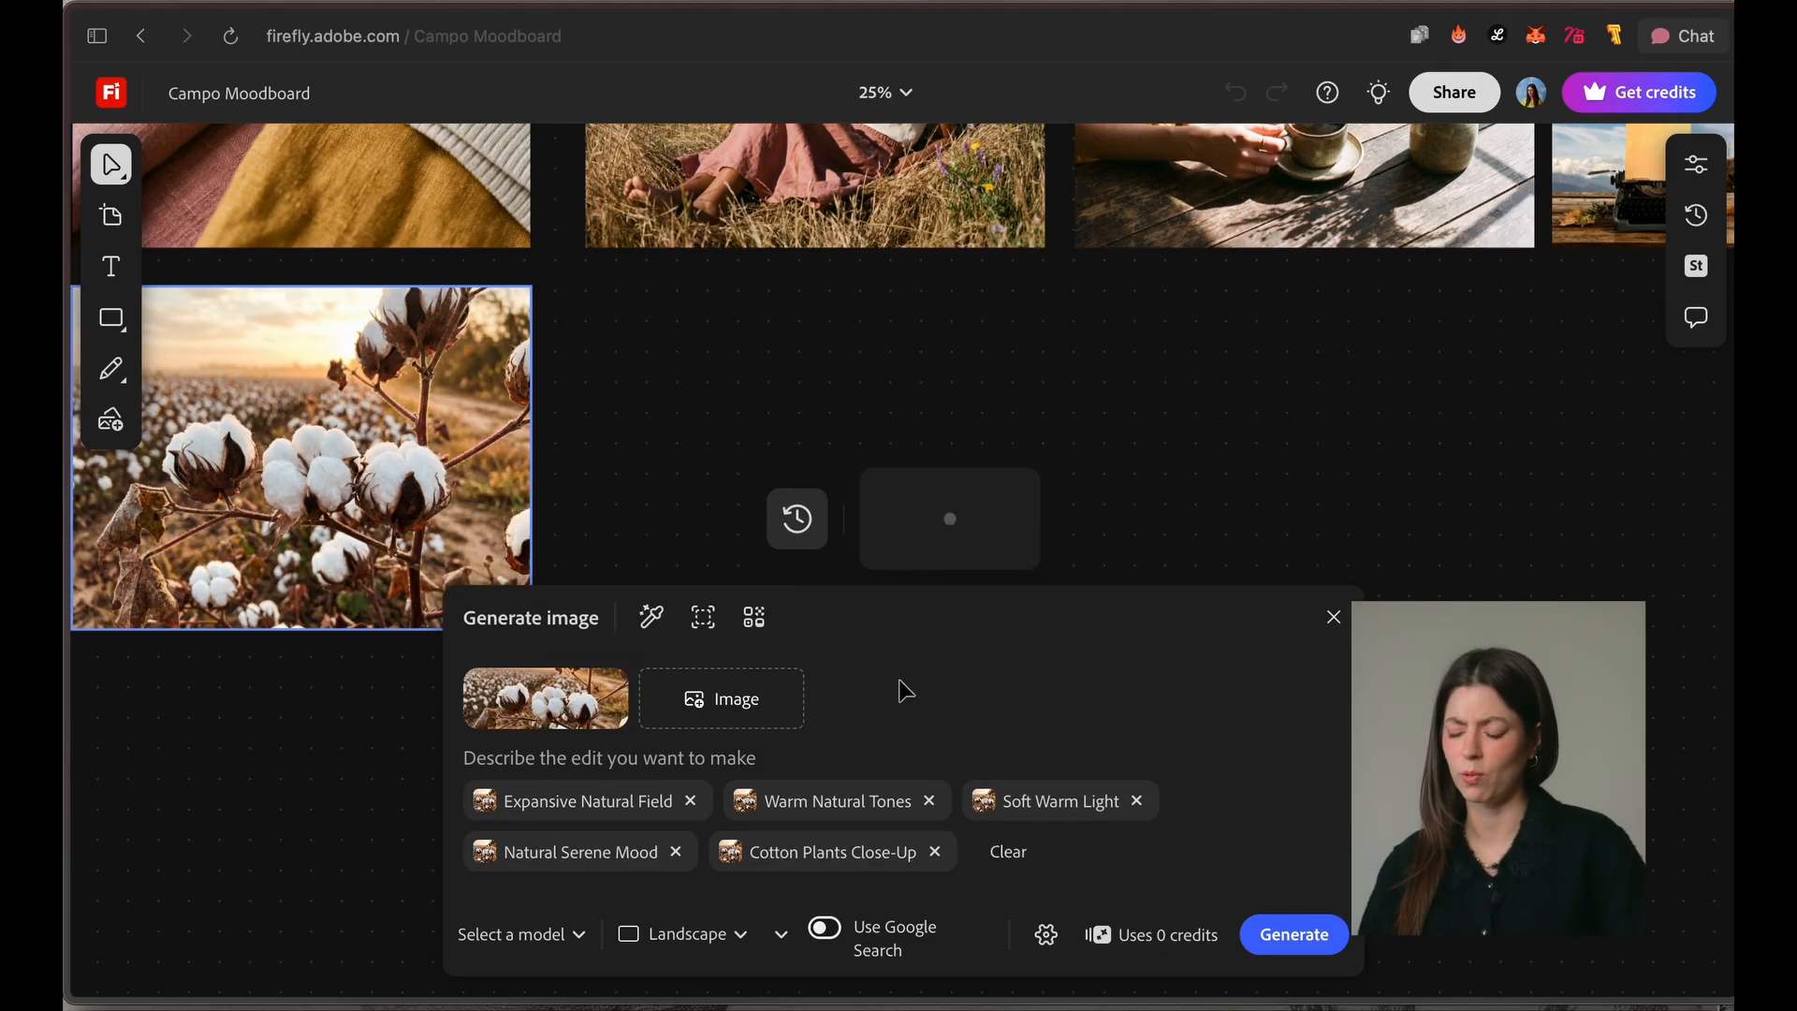
mouse_move(624, 682)
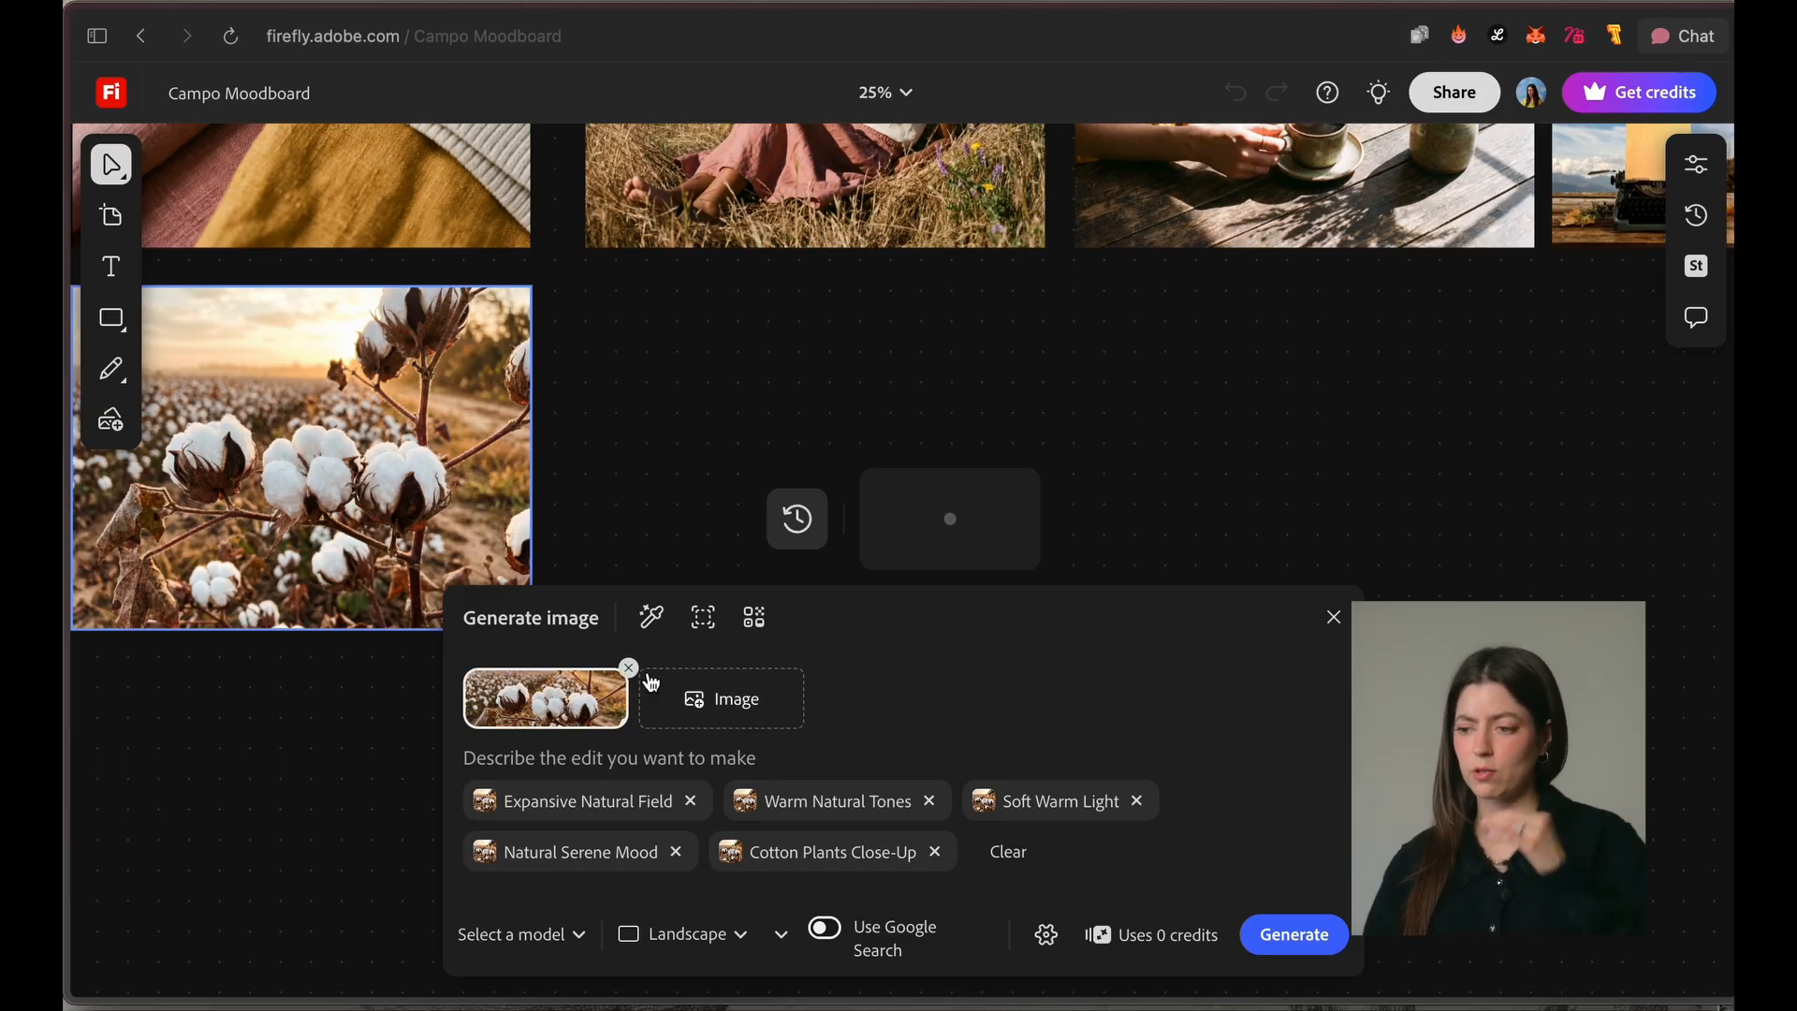
Step: Enter the image prompt "Dried flowers, roots, and pigments to naturrally color organic clothes, a workshop with details and soft morning light, calmness. kodak portra 400"
click(573, 934)
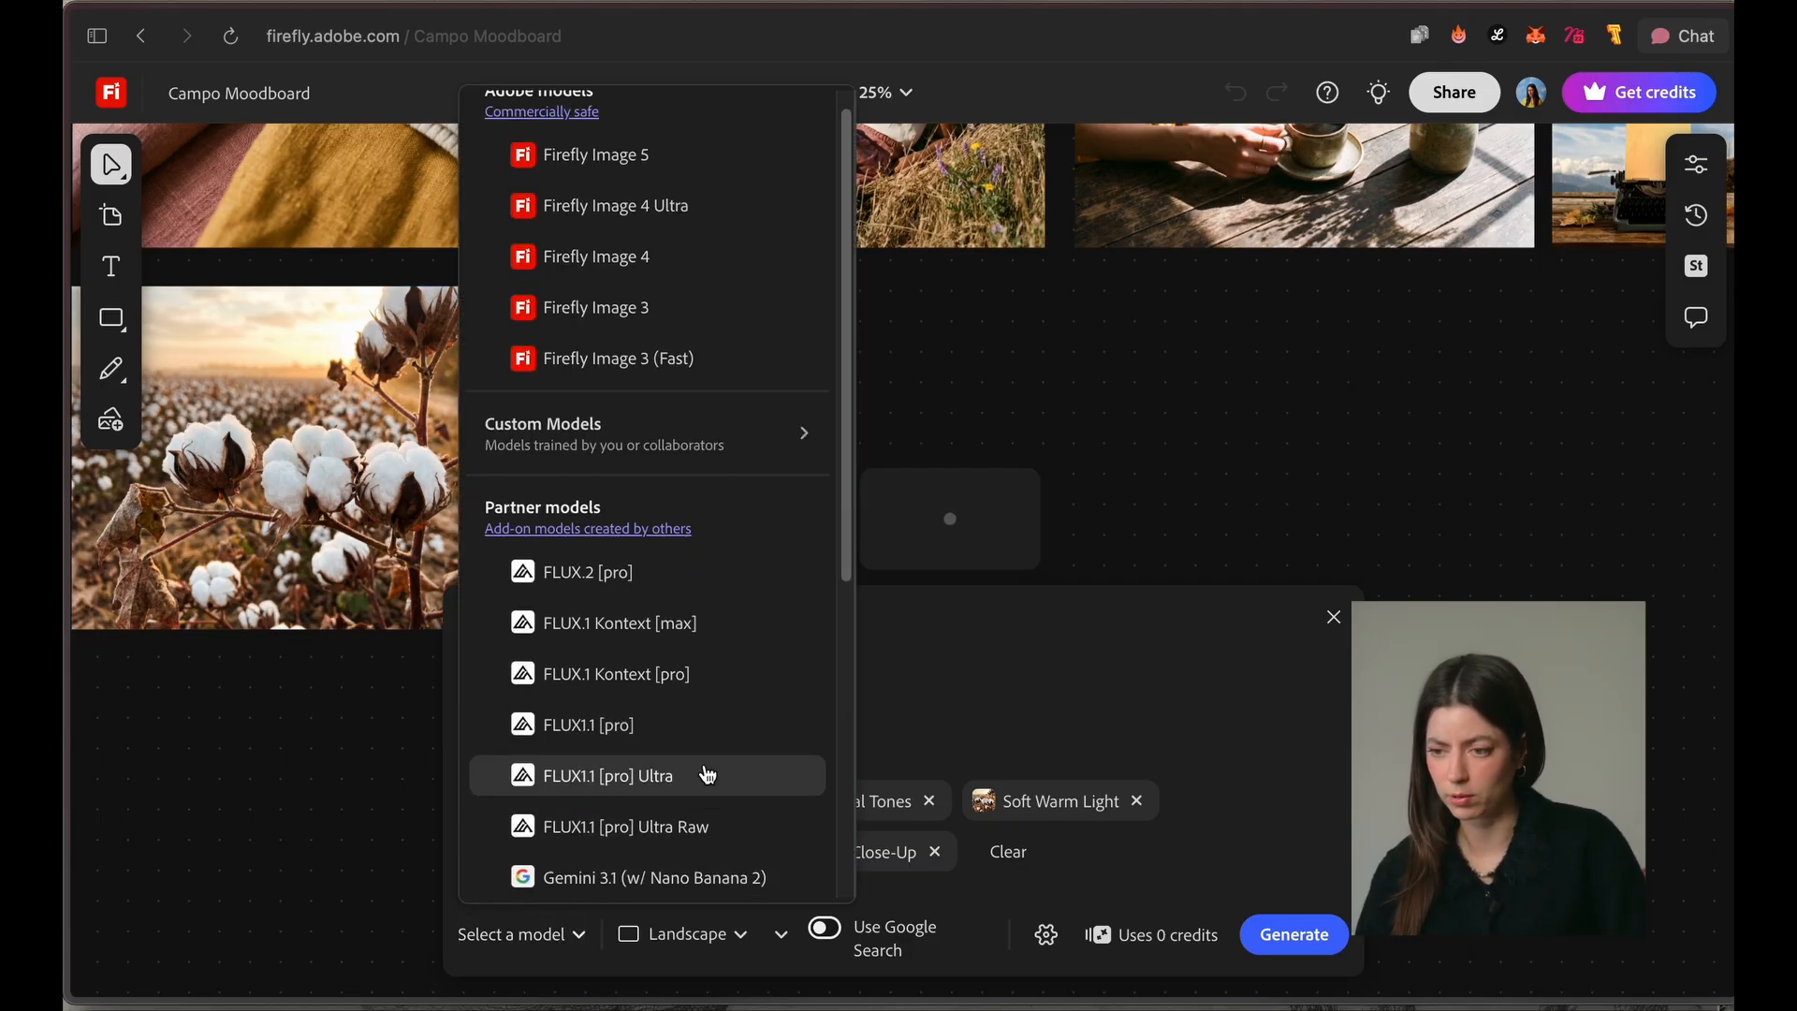
scroll(702, 763, down, 3)
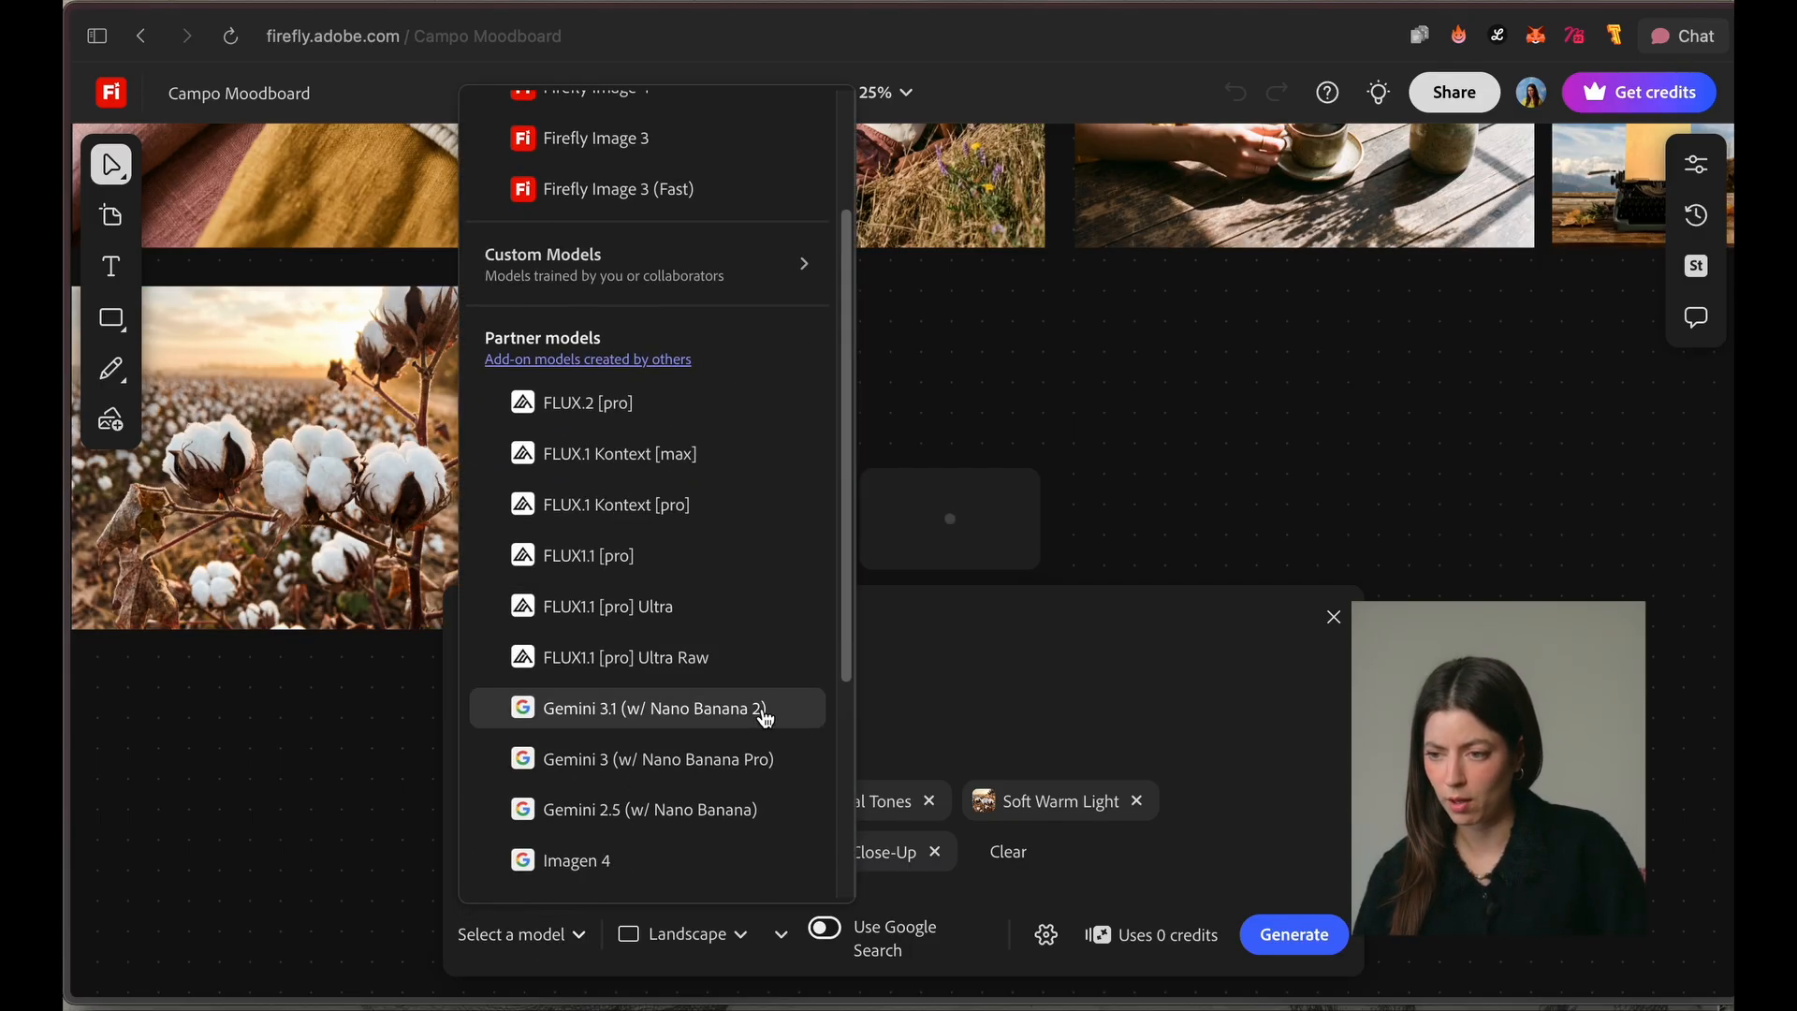
scroll(775, 719, down, 5)
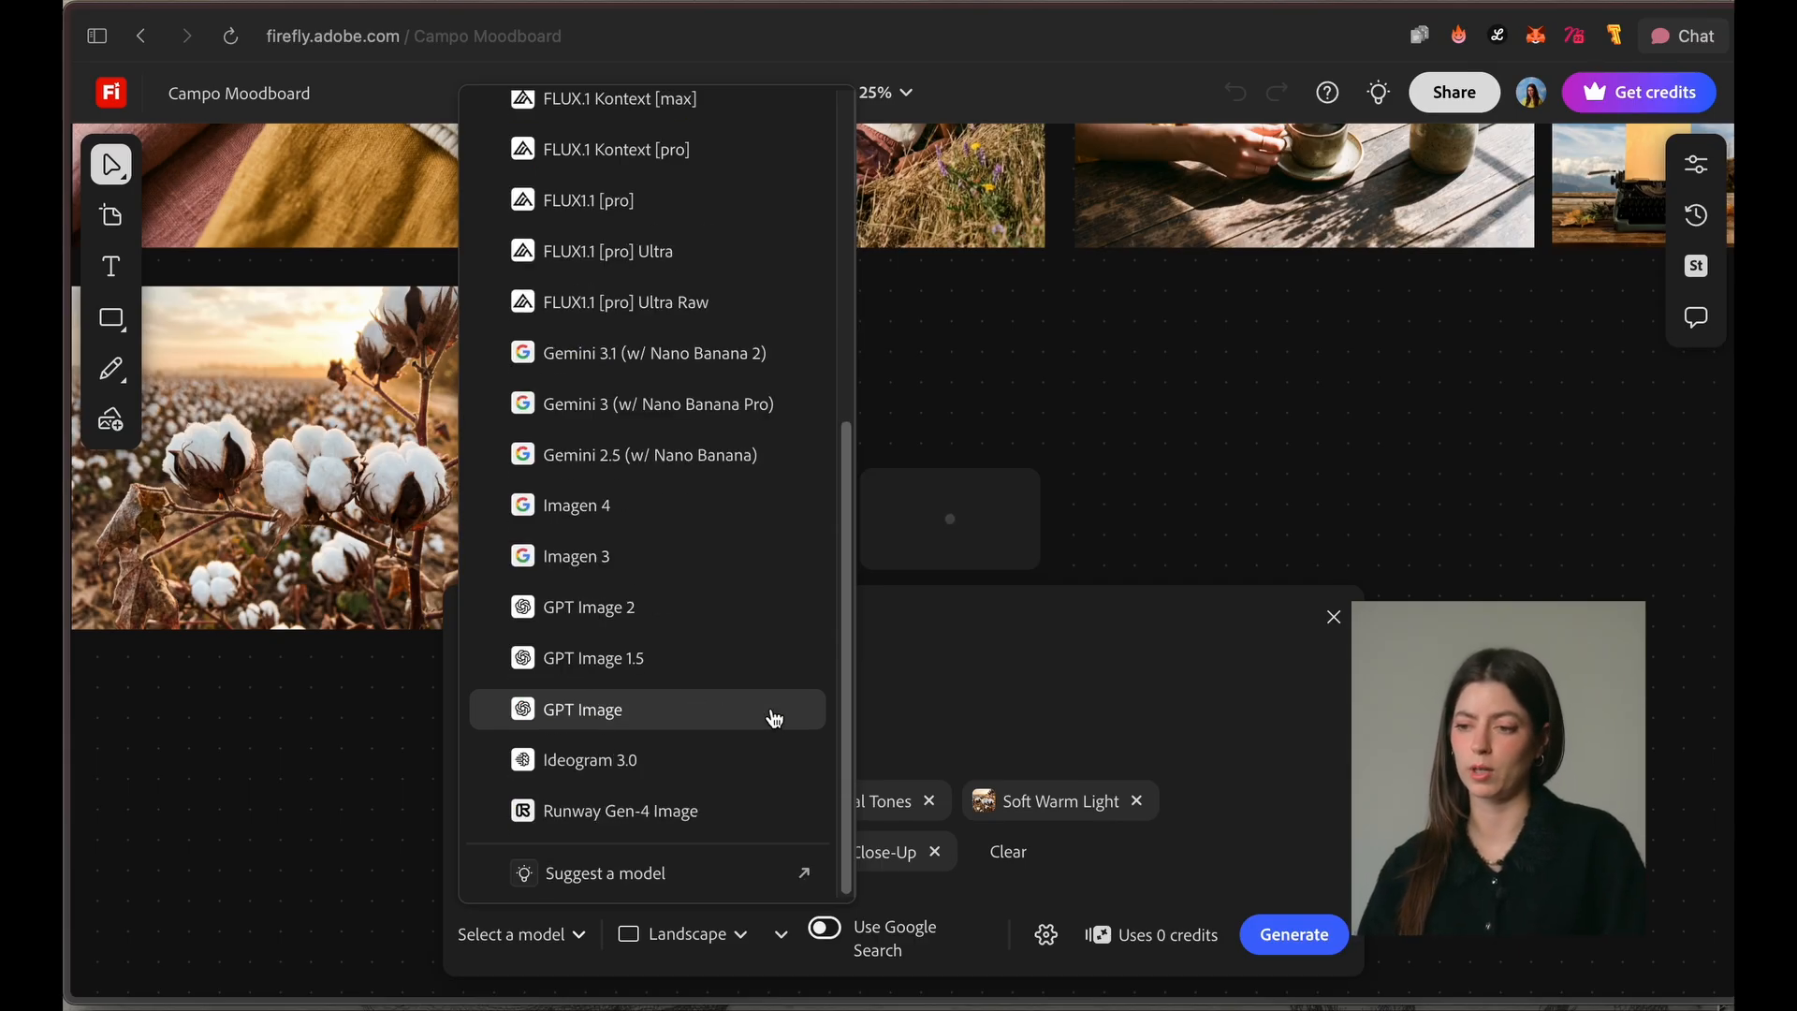
click(966, 770)
text(Dried flowers, roots, and pigments to naturrally color organic clothes, a workshop w)
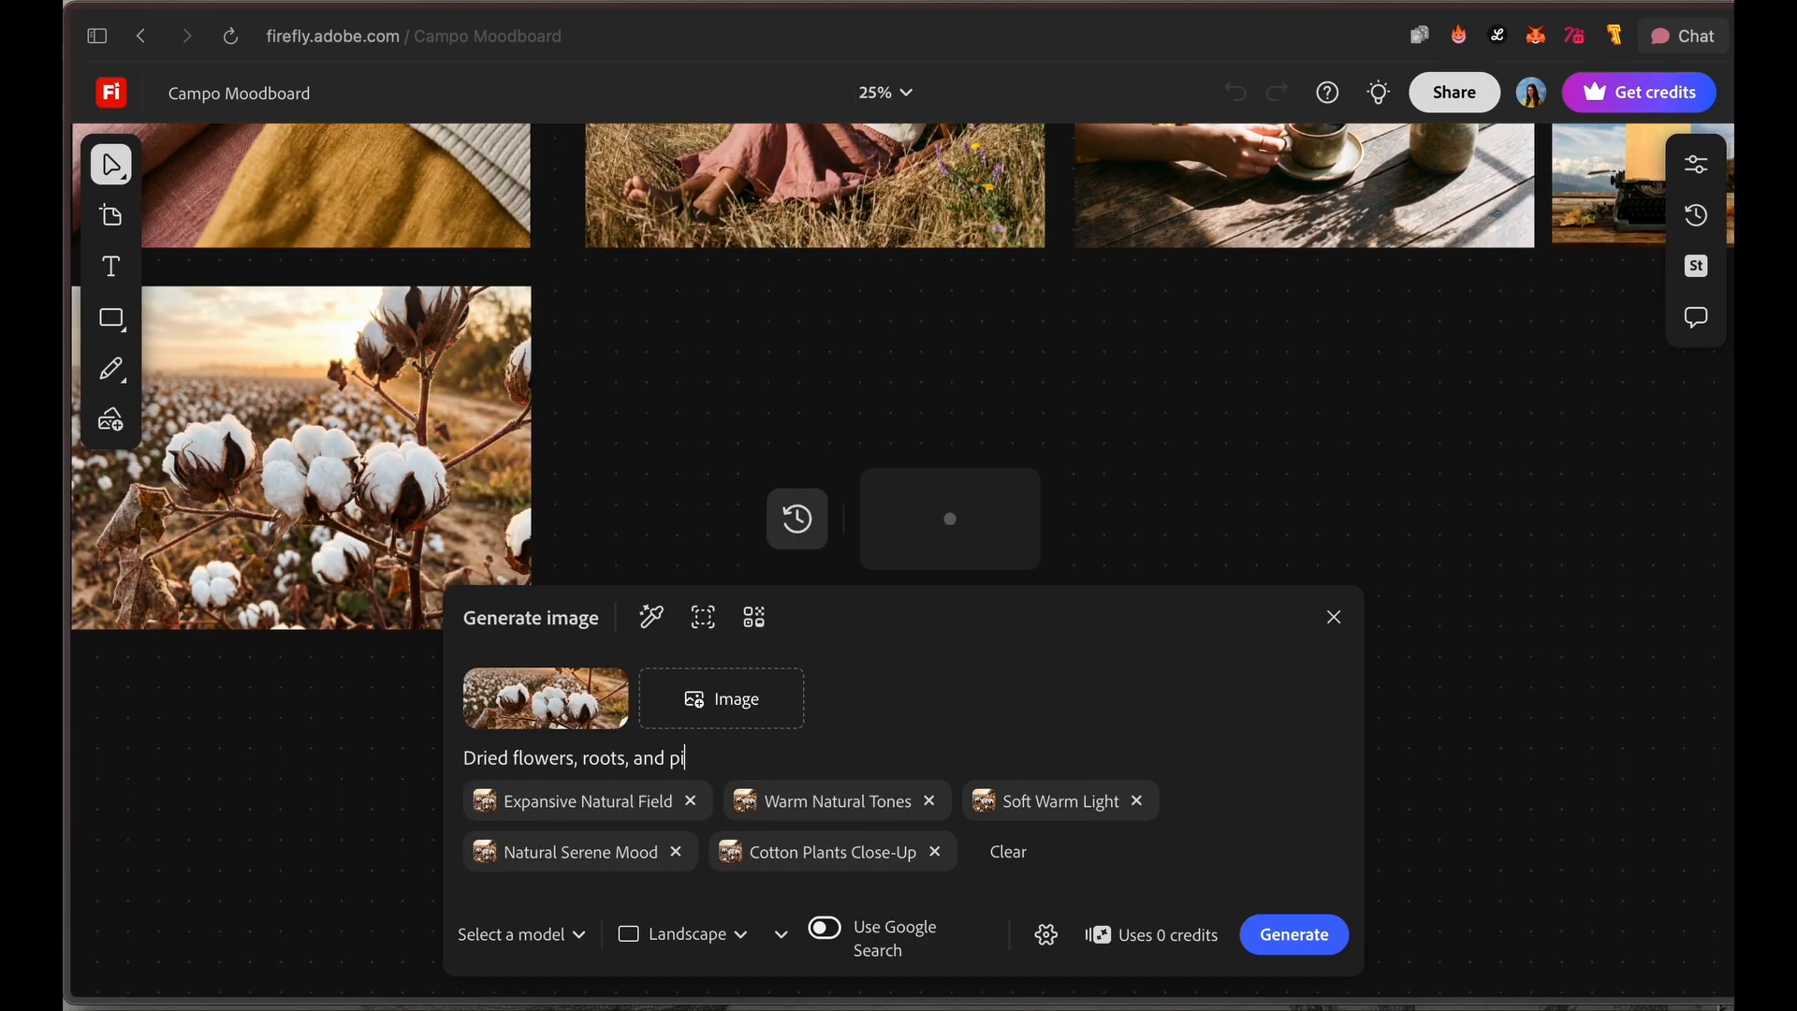
text(ith details and soft morning light, calmness. kodak portra)
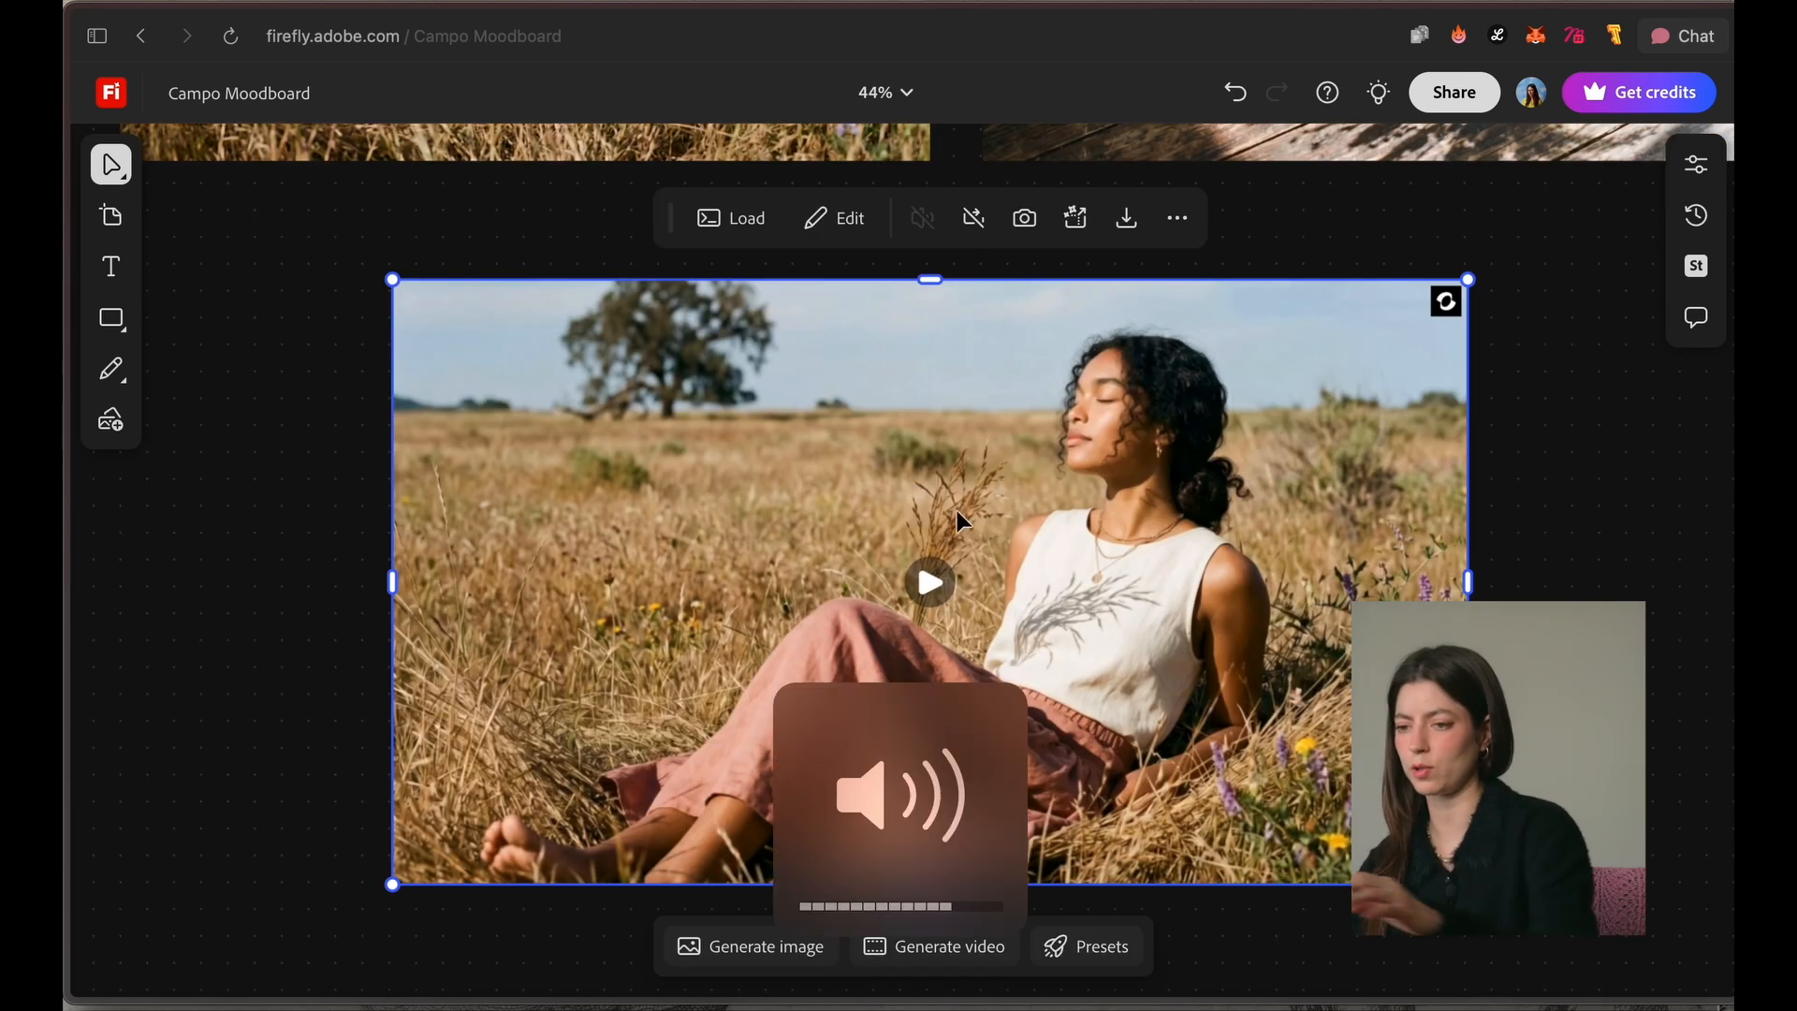
Step: Play the generated video of the woman sunbathing in the field
click(932, 584)
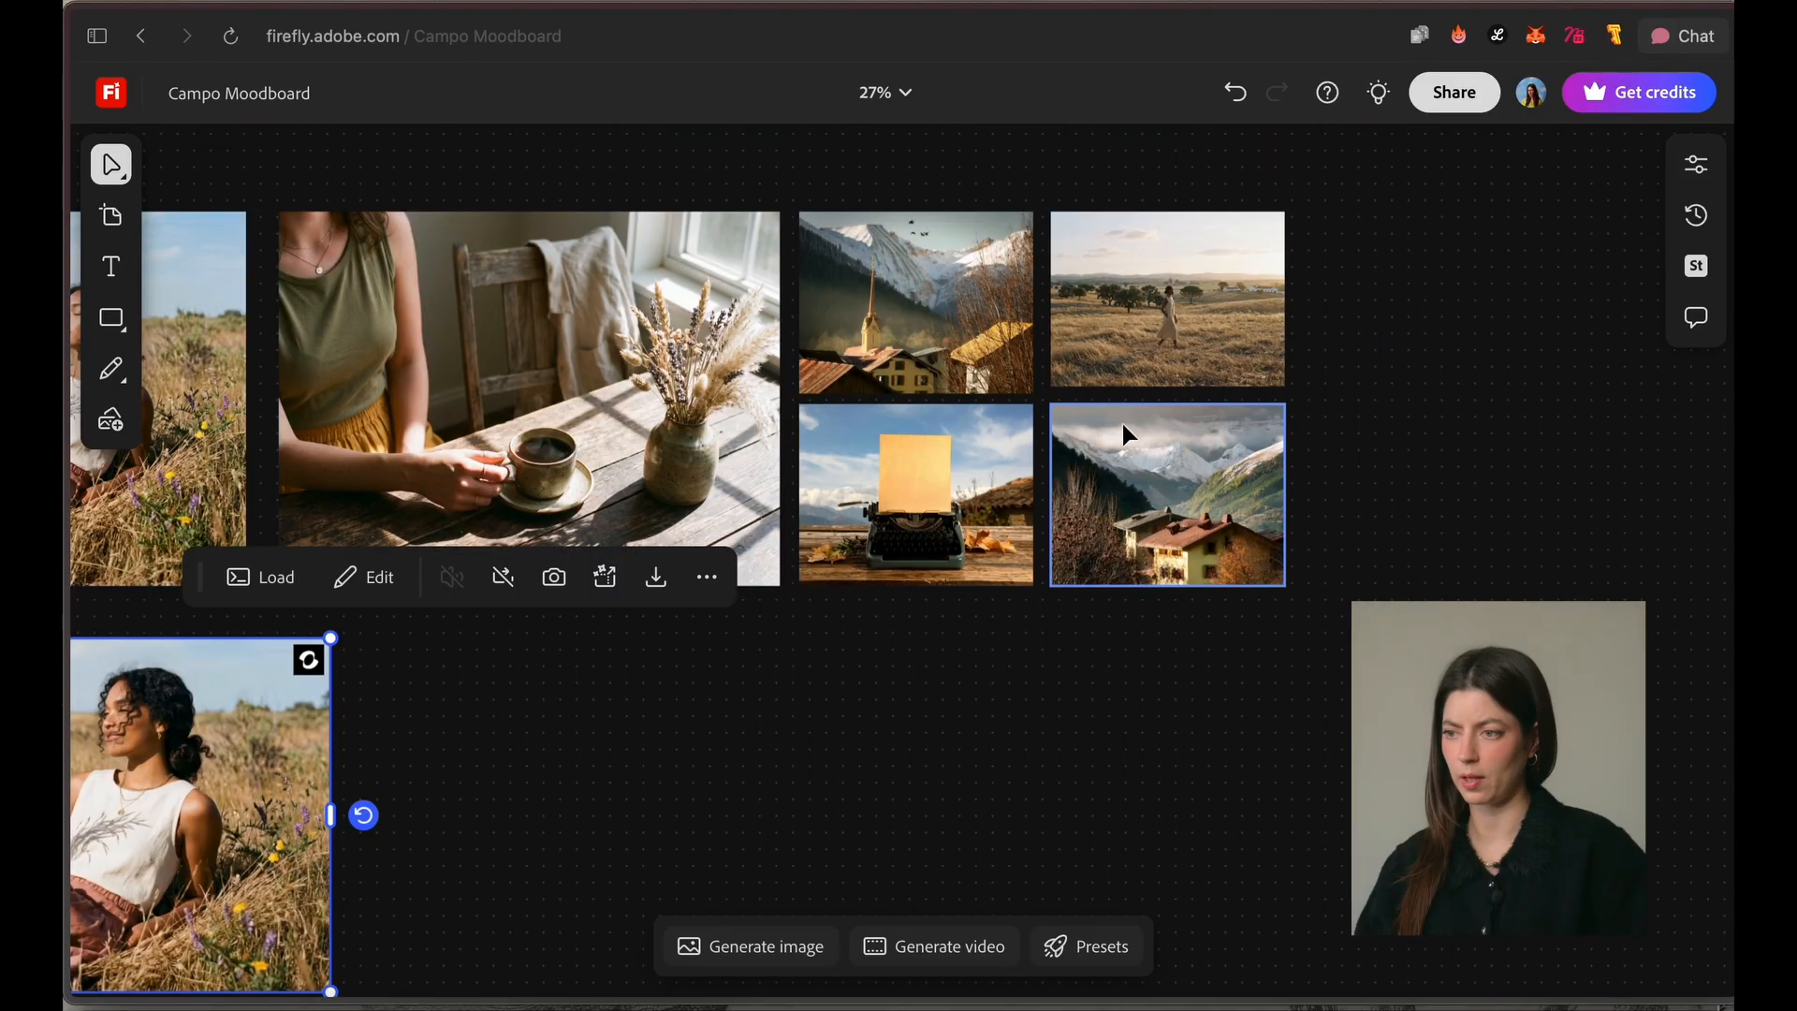
Step: Set up a Kling 3.0 video with the image of the woman walking in the open field as its first frame
click(1176, 299)
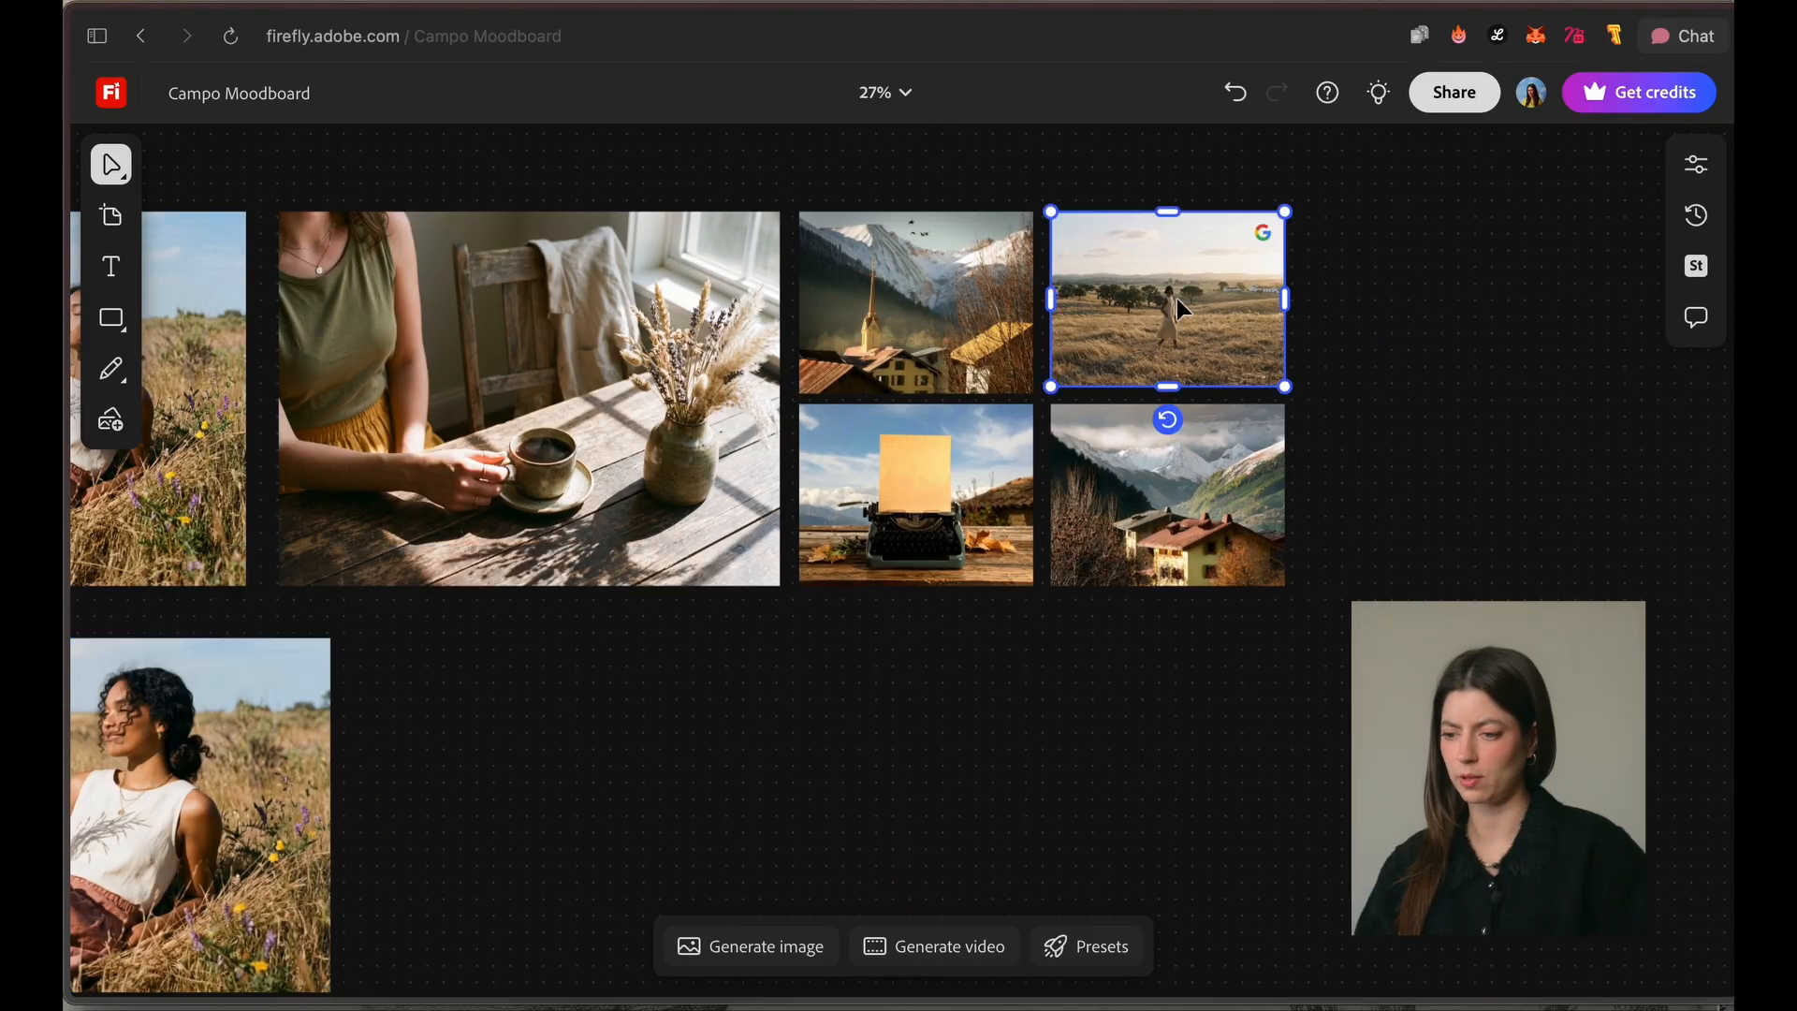
click(933, 946)
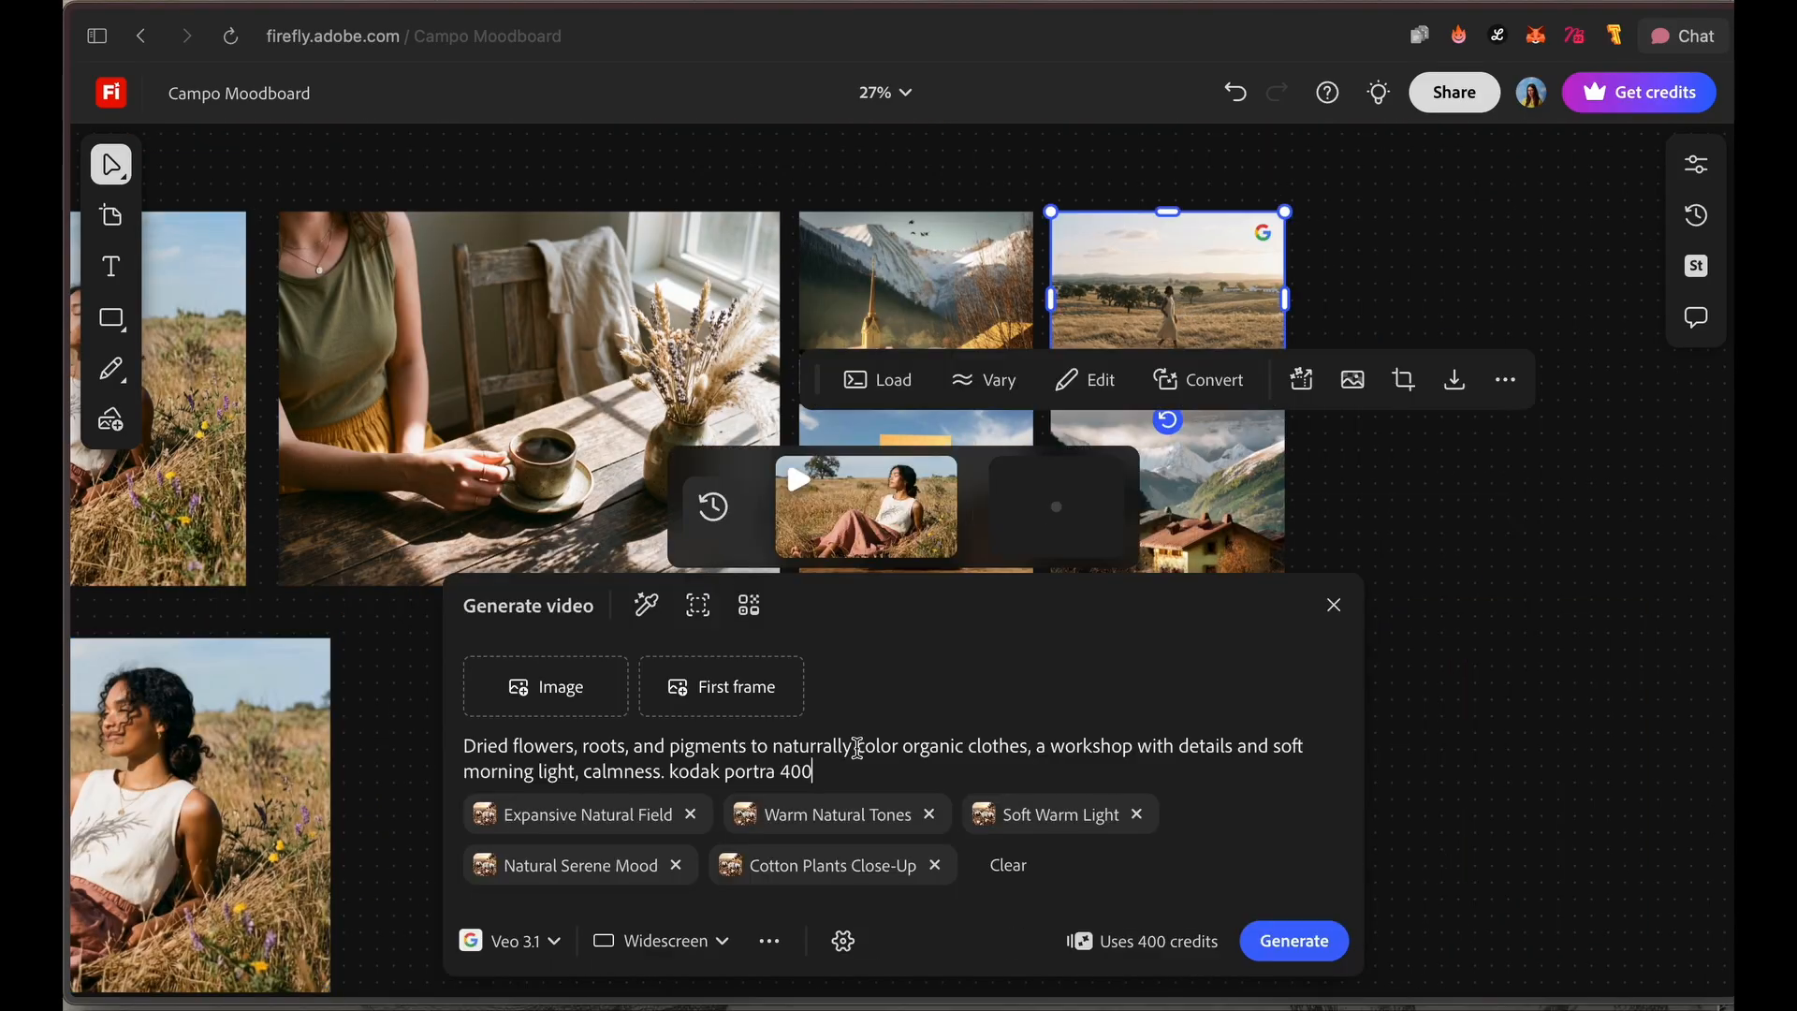
click(531, 942)
click(577, 272)
click(546, 640)
Step: Set the video prompt to "as the wind softly blows, the woman walks in slowmotion over the field, you can feel the calmness and soft morning light"
double_click(638, 765)
key(ctrl+a)
text(as the wind softly blows, the woman )
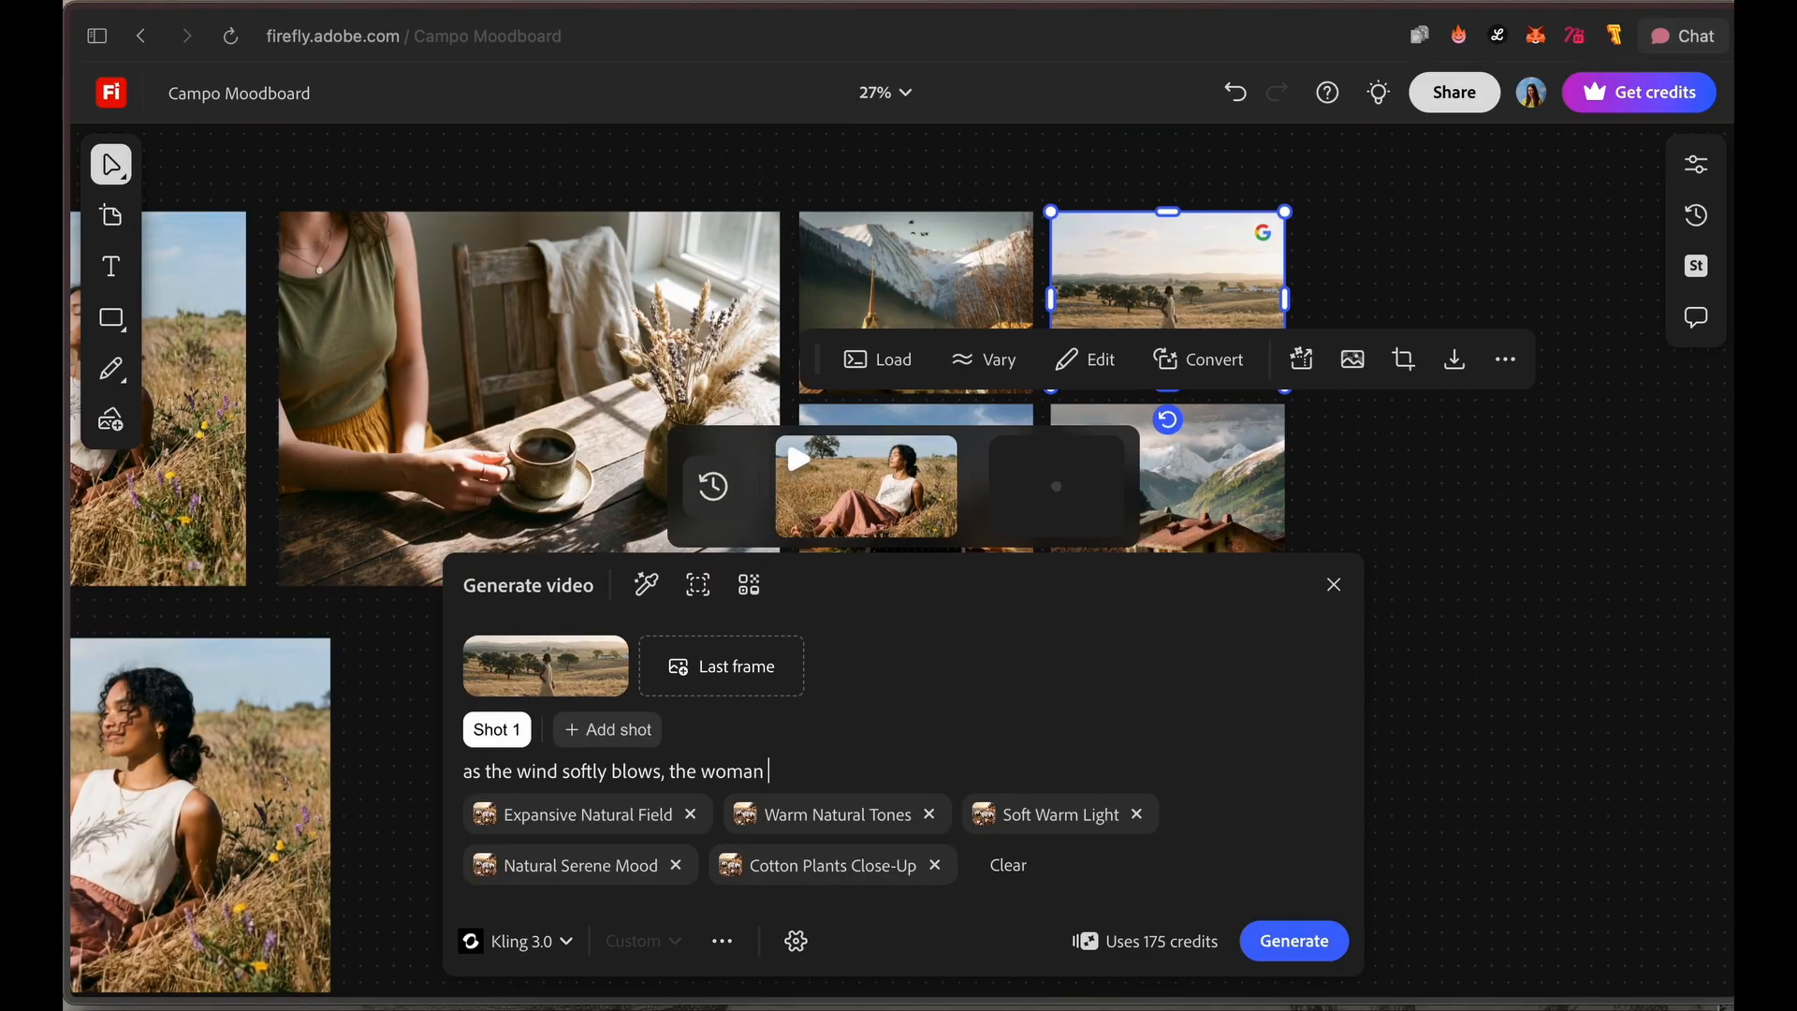
text(walks in slowmotion over the field, you can feel the calmness and soft morning light)
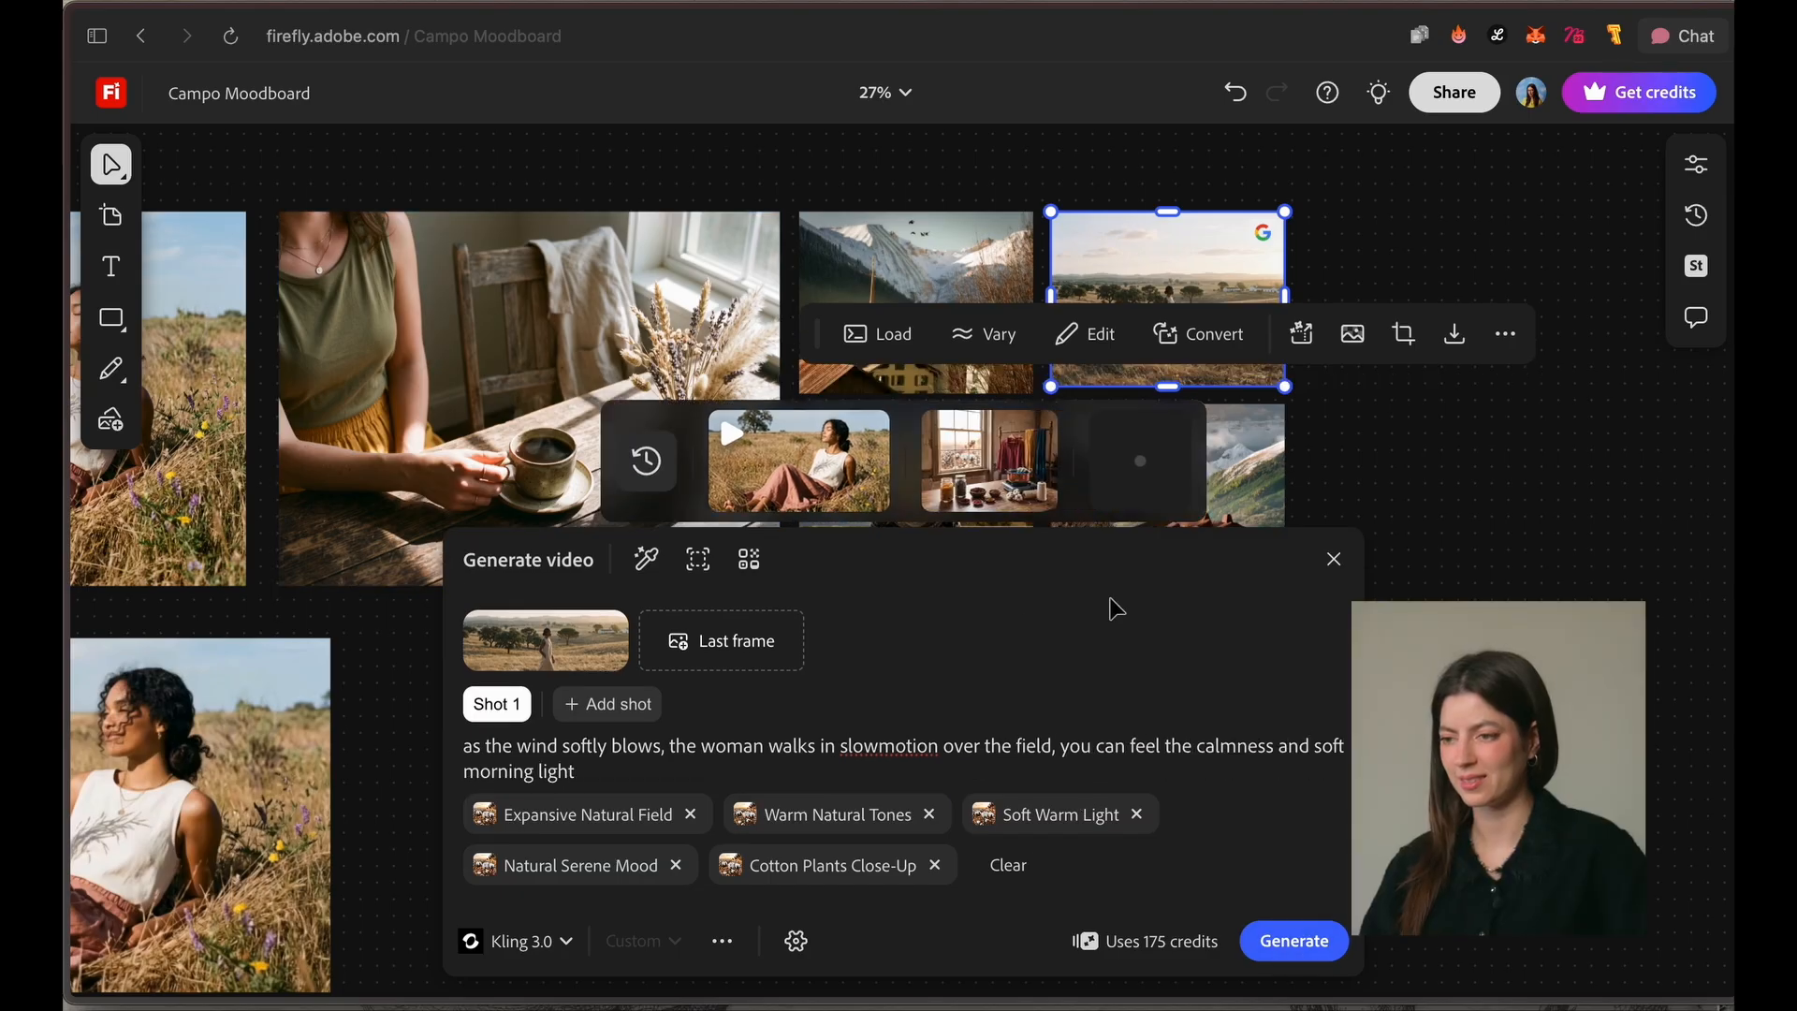
Step: Place the generated dye workshop image on the canvas beside the video of the sunbathing woman
scroll(936, 439, down, 5)
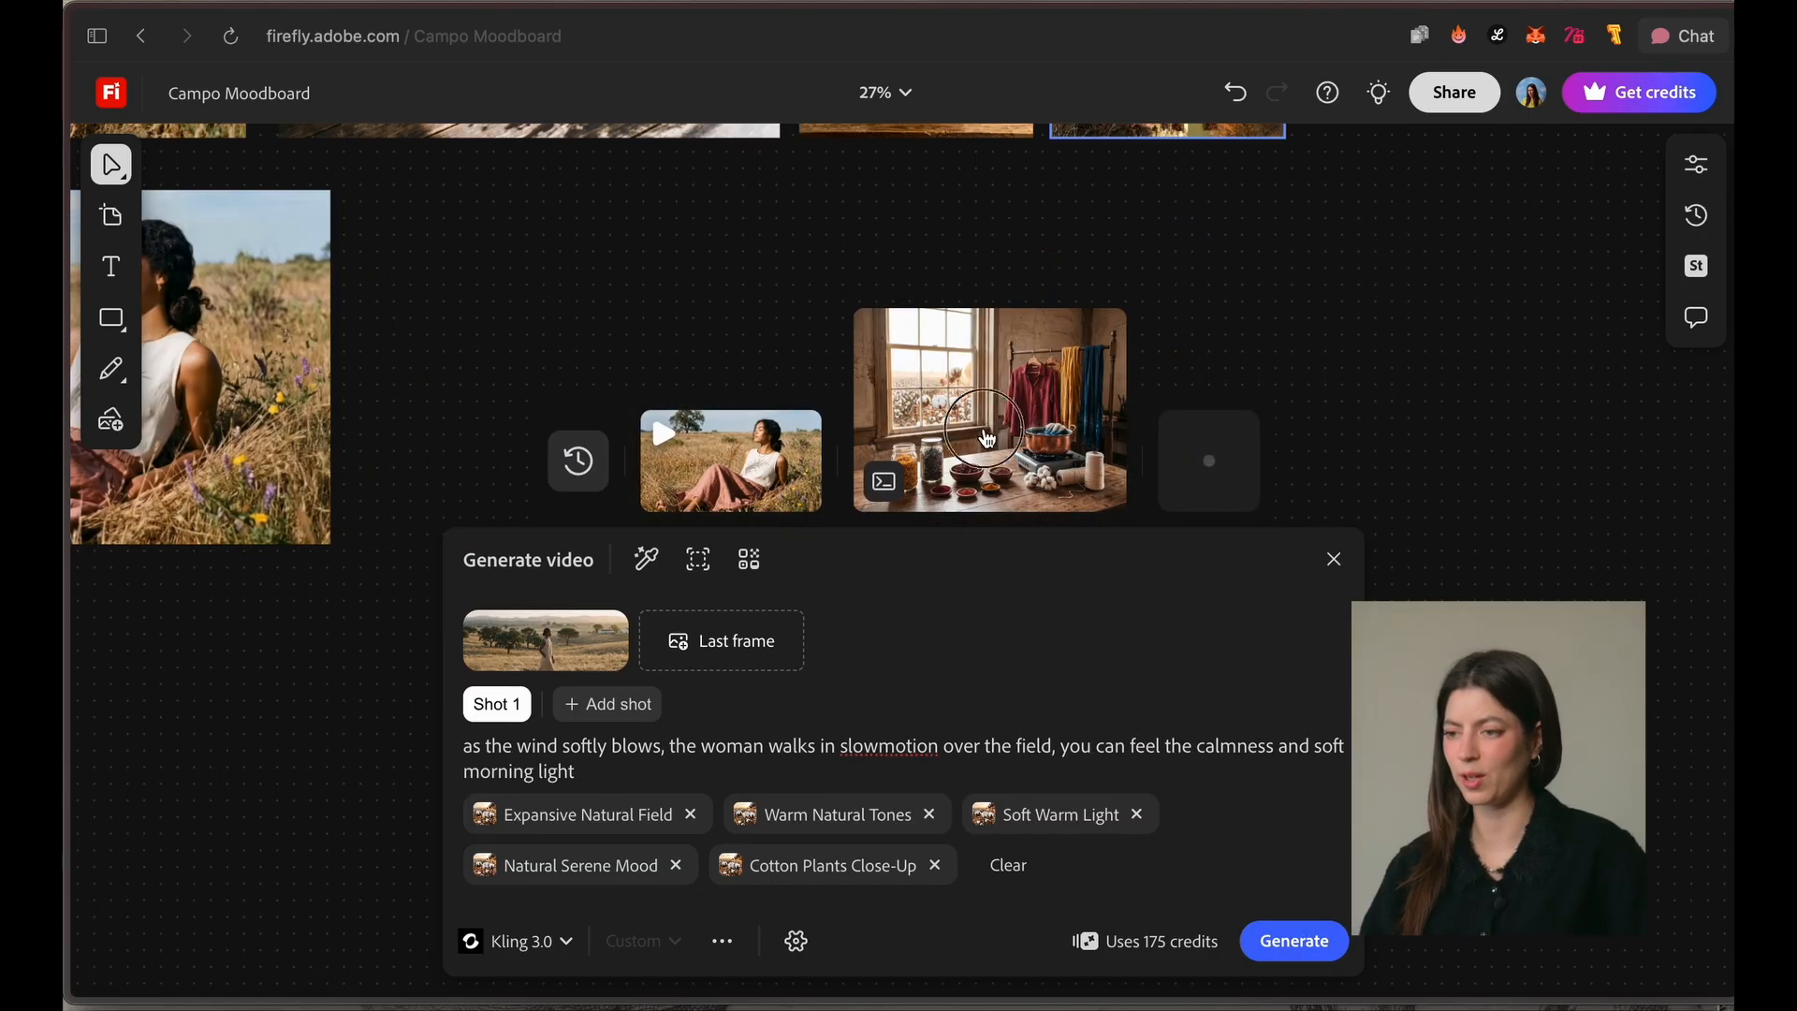
drag(987, 438, 863, 298)
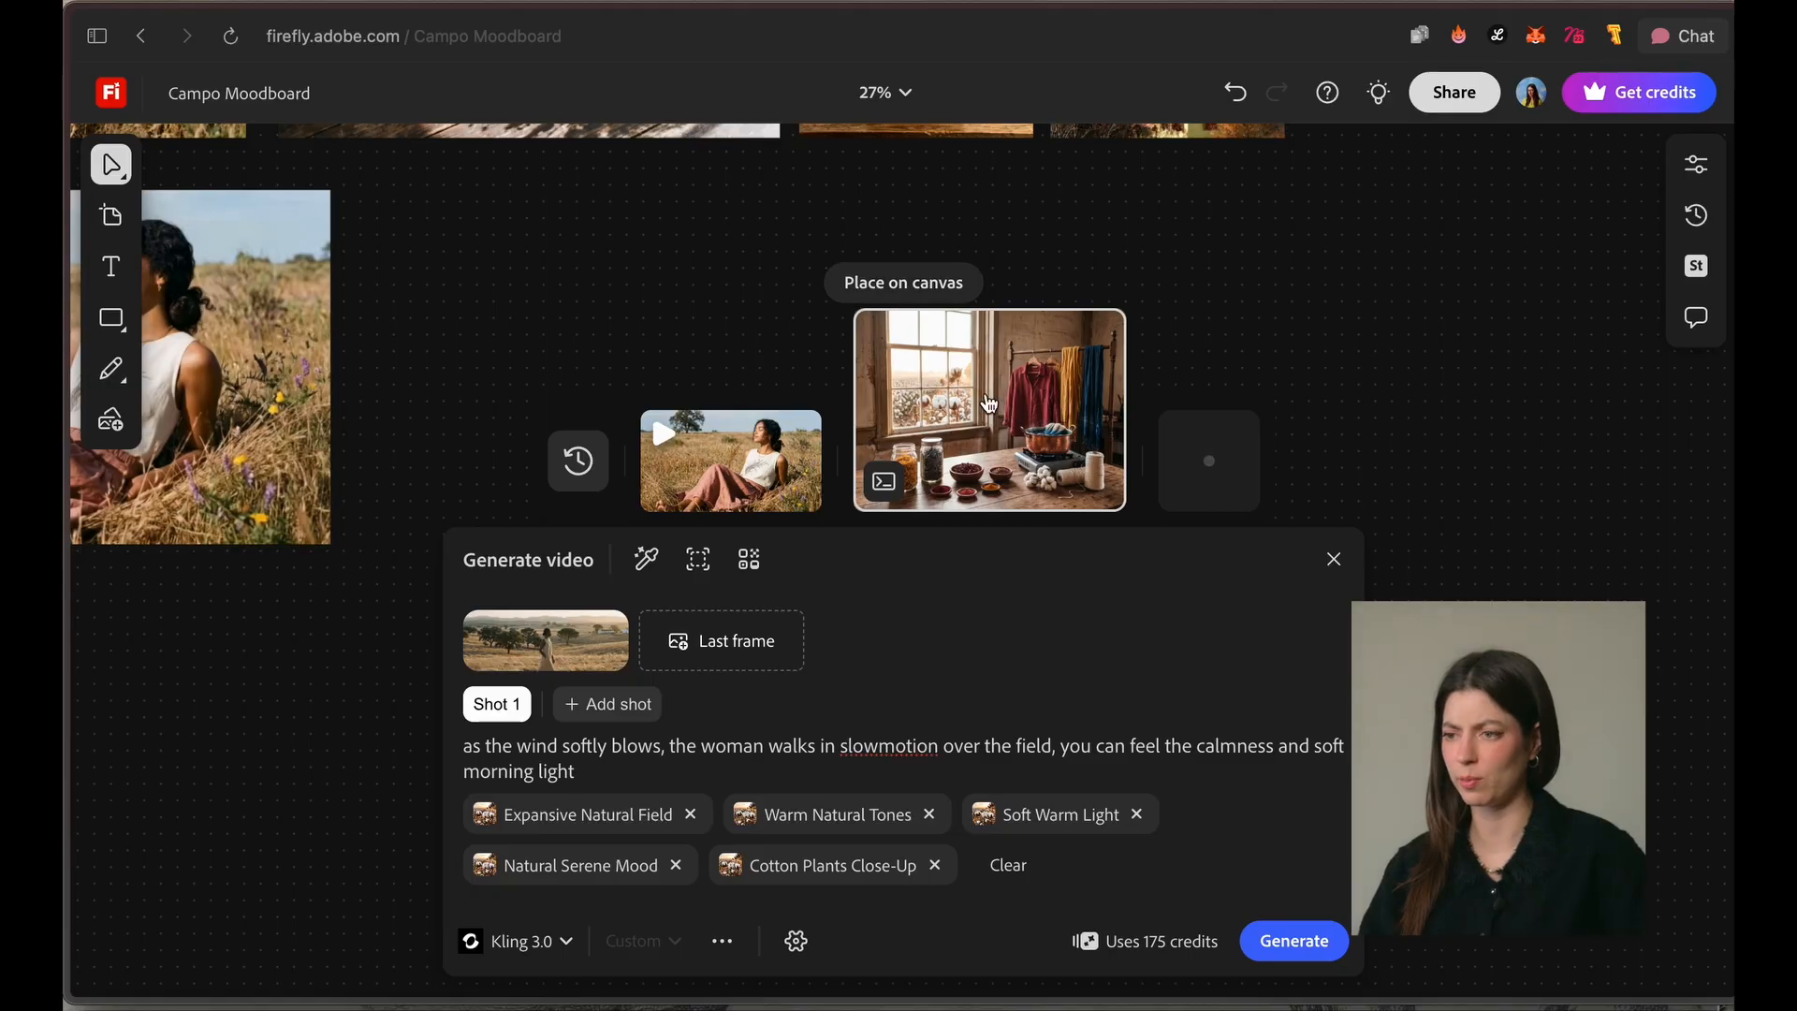
click(900, 282)
click(390, 198)
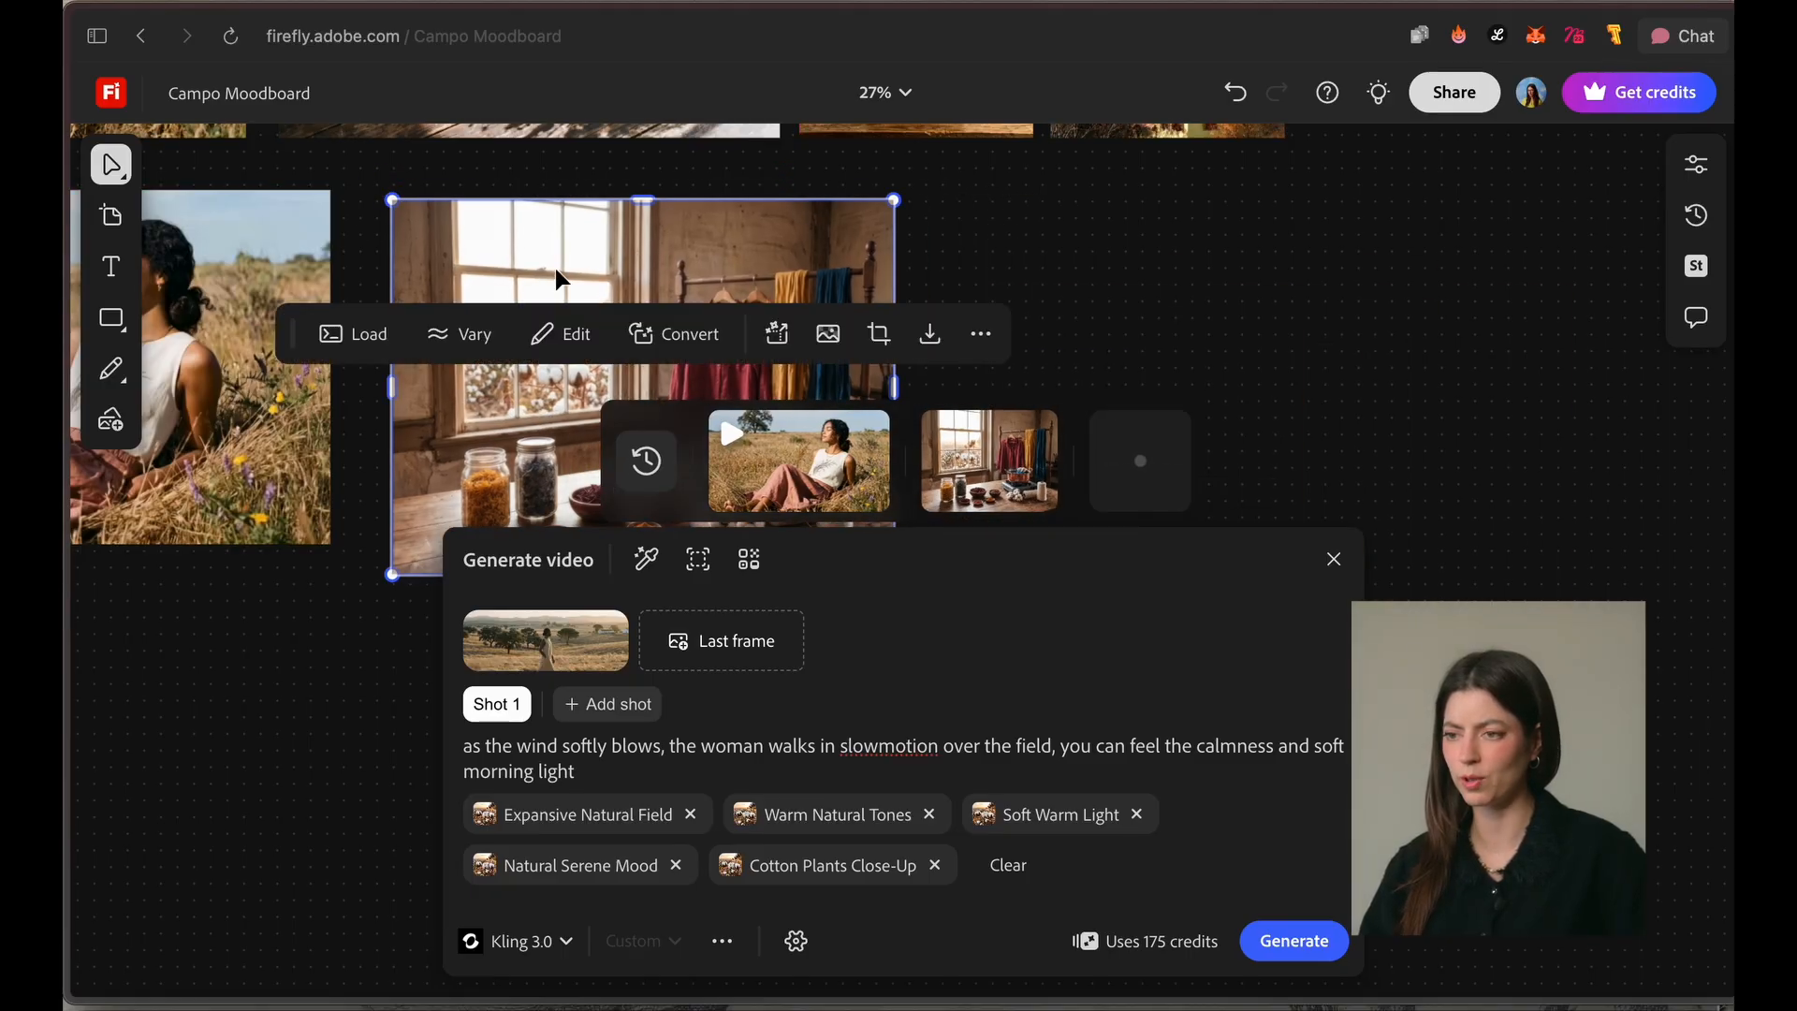
Step: Align the dye workshop image with the top edge of the sunbathing woman's video and scale it down to match the video's height
click(1173, 347)
scroll(690, 370, up, 3)
scroll(695, 372, up, 5)
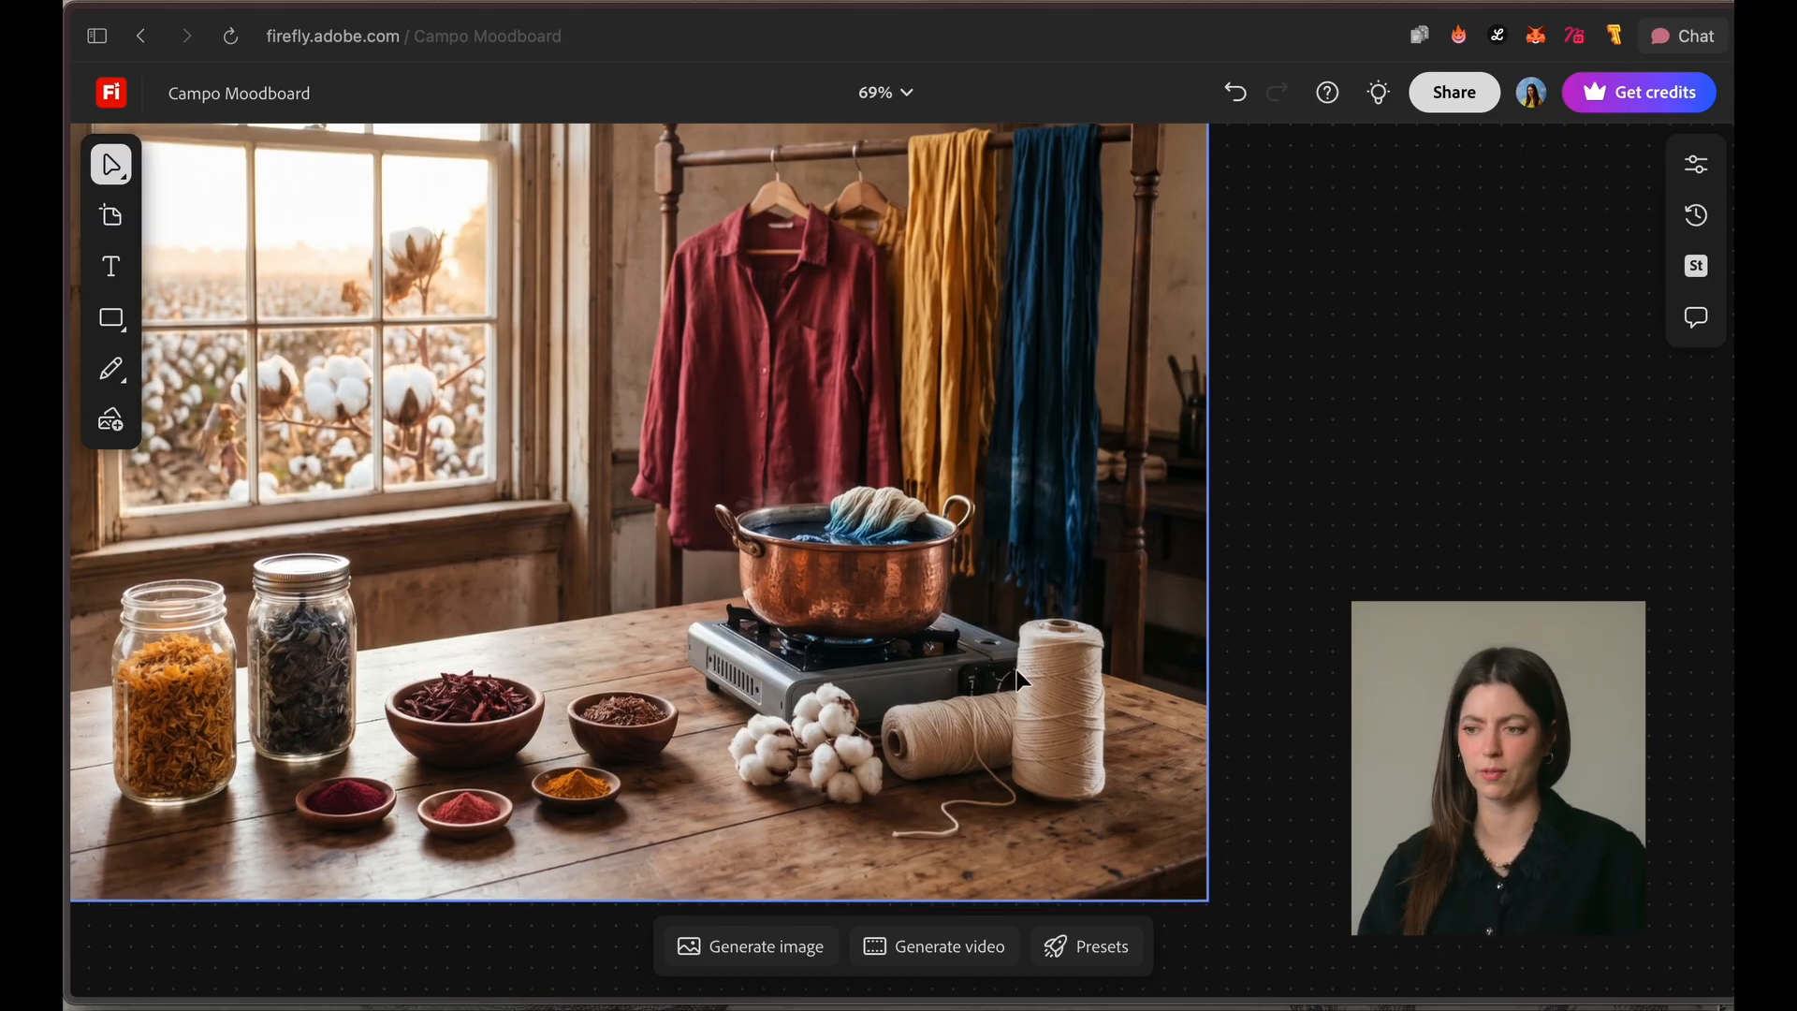
scroll(829, 625, down, 3)
scroll(829, 625, down, 2)
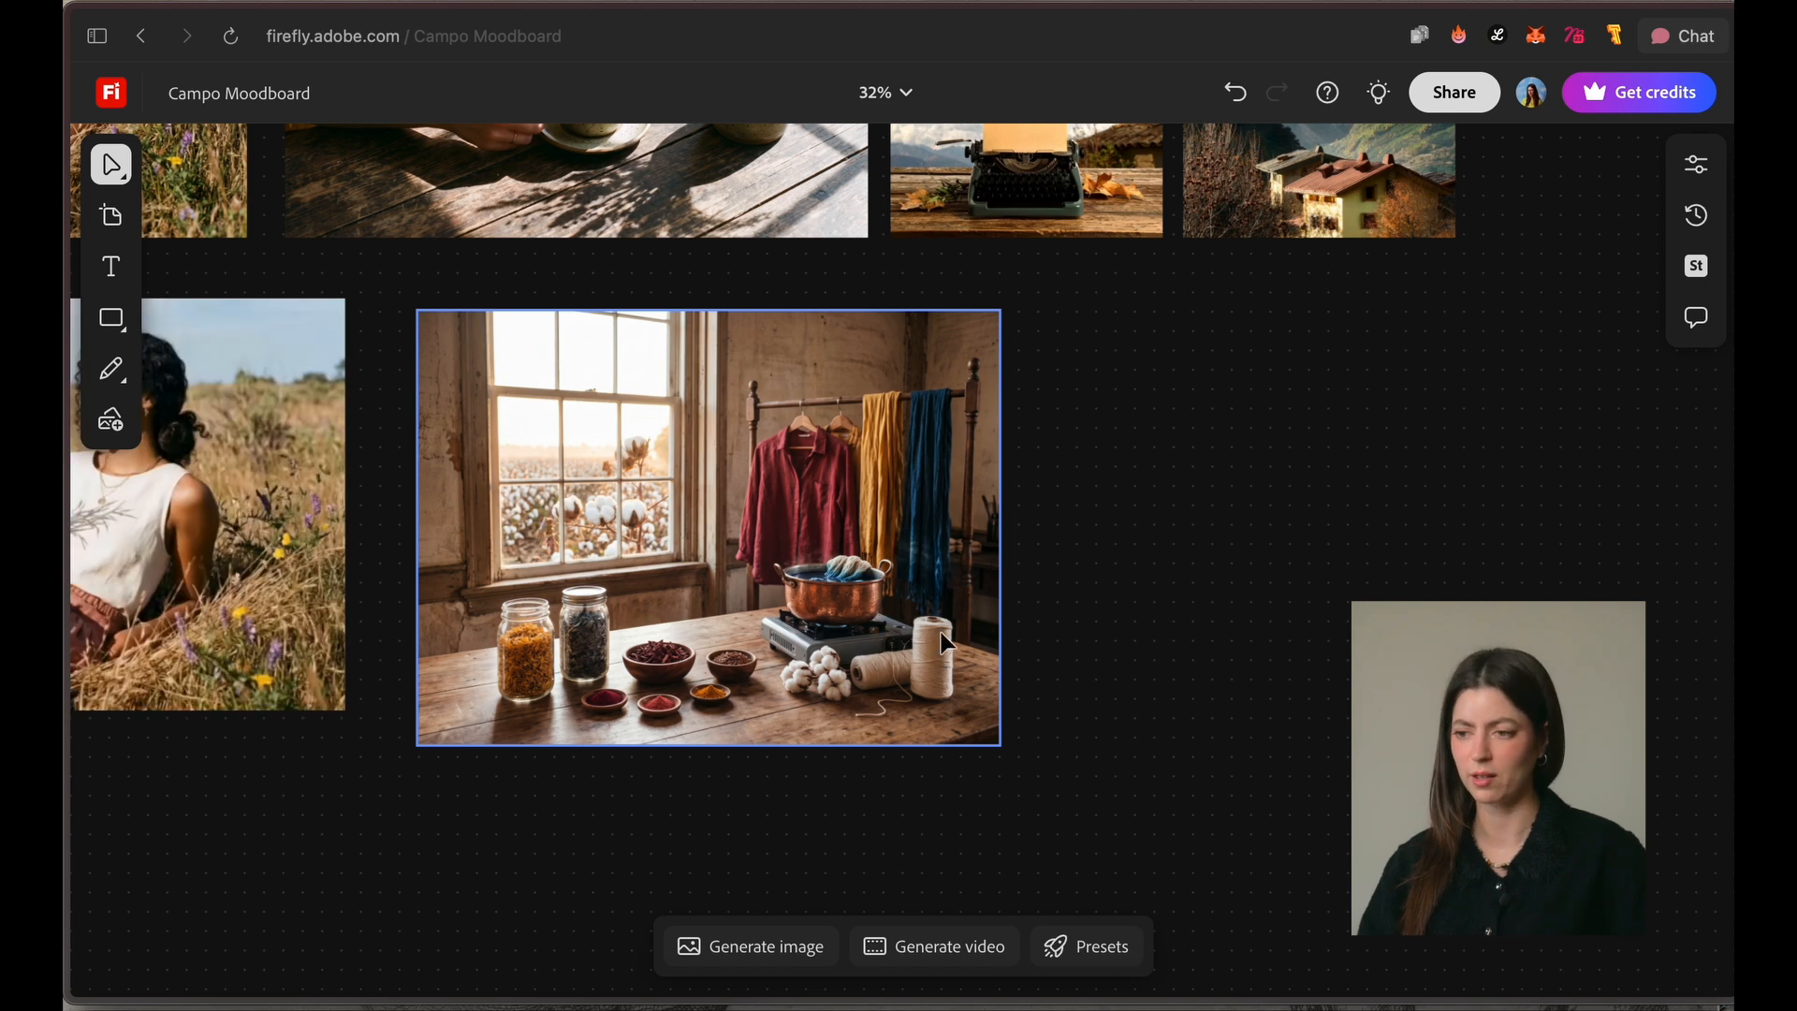
drag(932, 654, 767, 616)
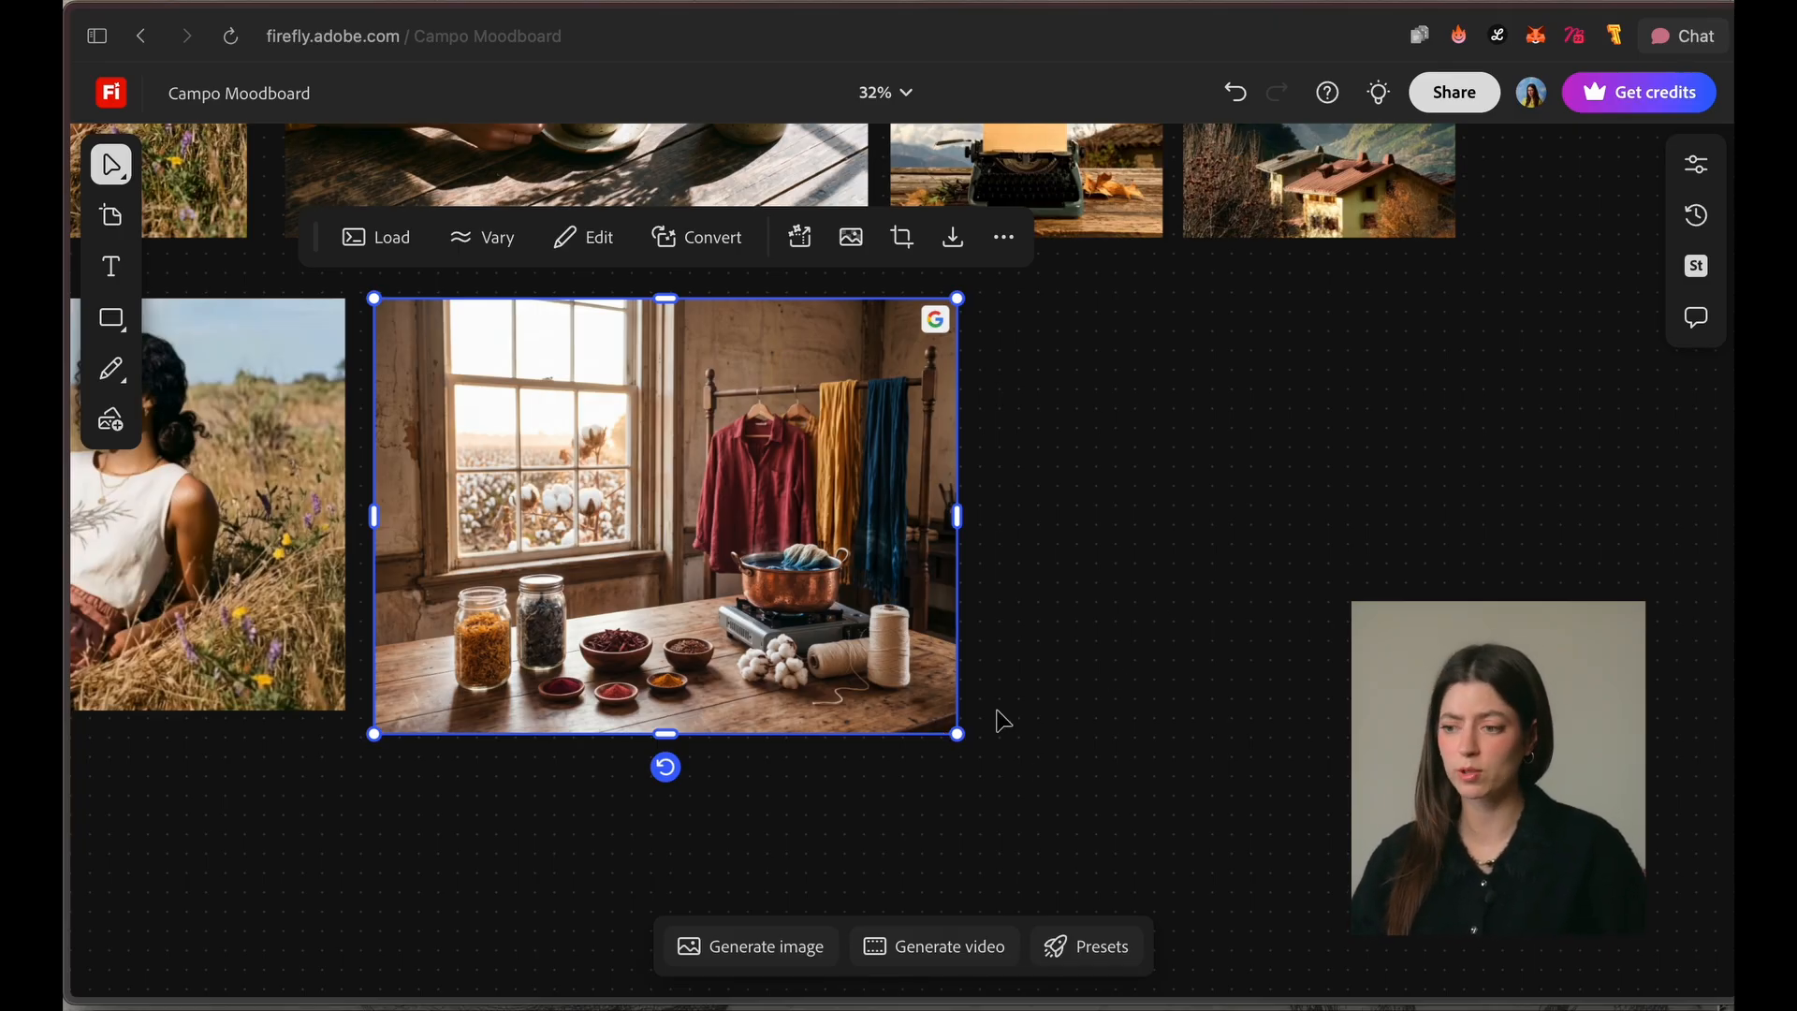
drag(964, 737, 918, 704)
key(space)
drag(1372, 382, 1120, 598)
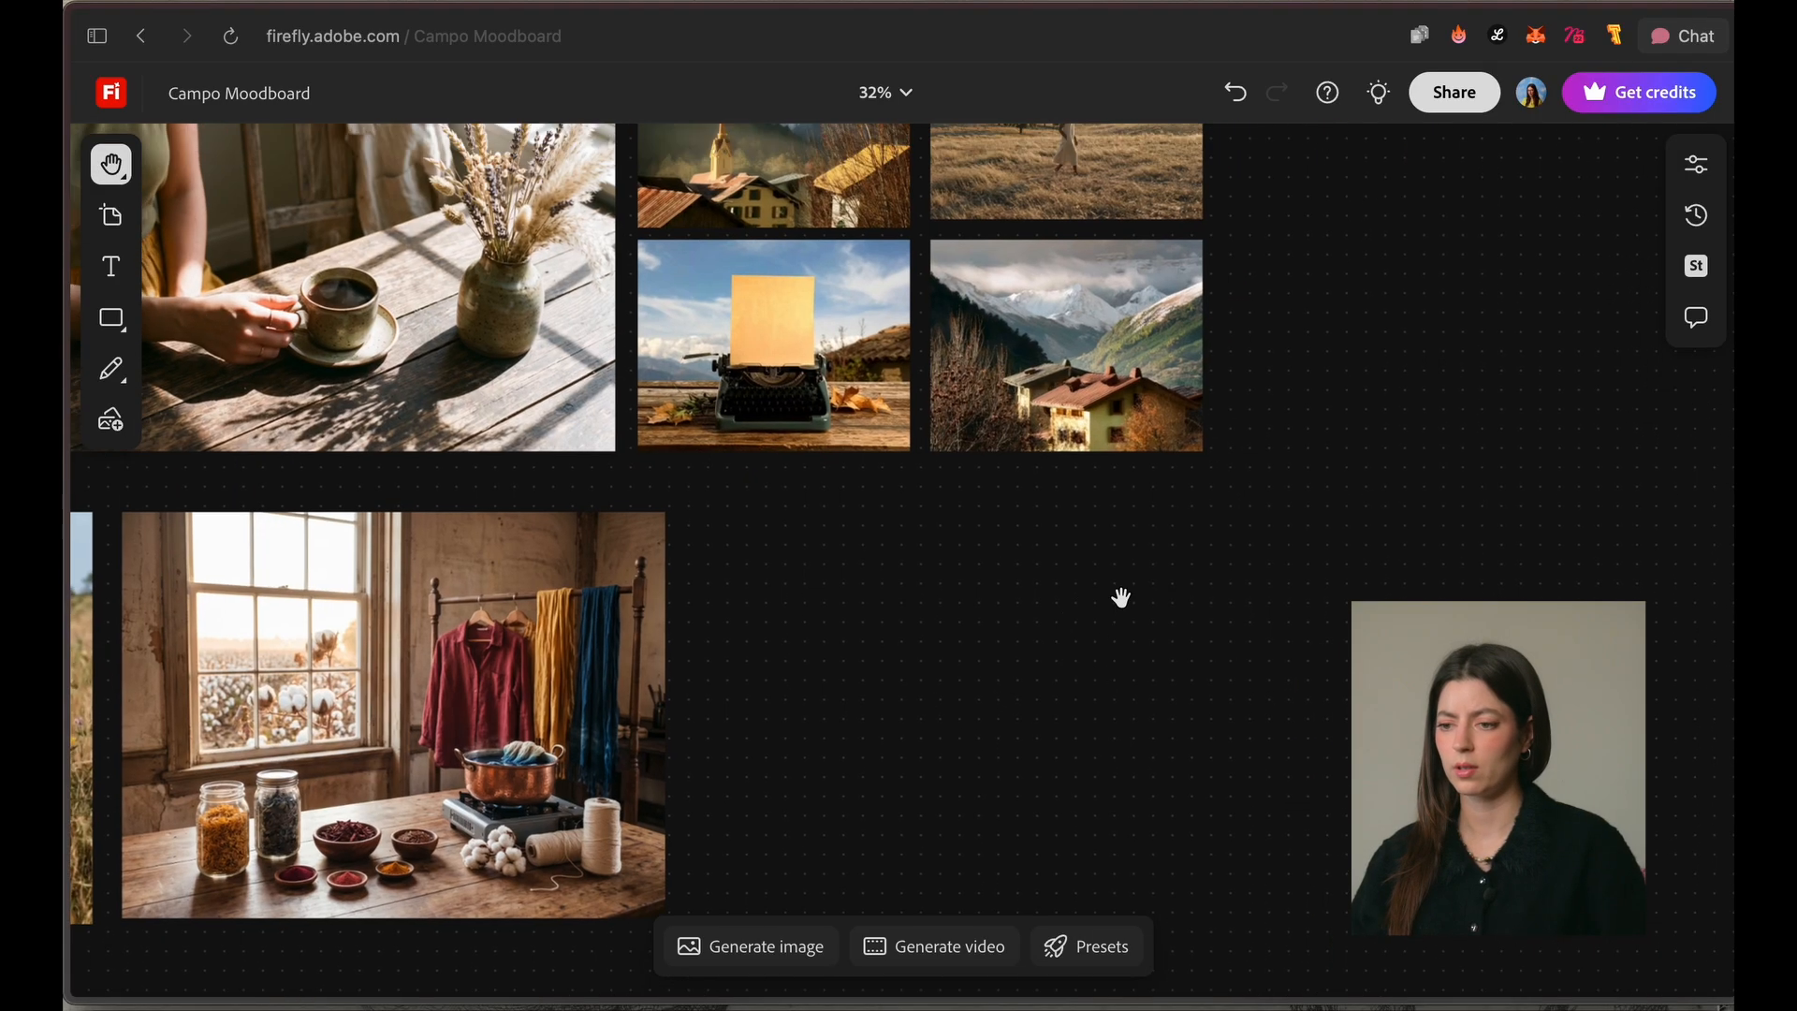
Step: Set up an image generation with the sunbathing woman's image as reference, an empty prompt and the GPT Image 2 model
scroll(984, 595, down, 5)
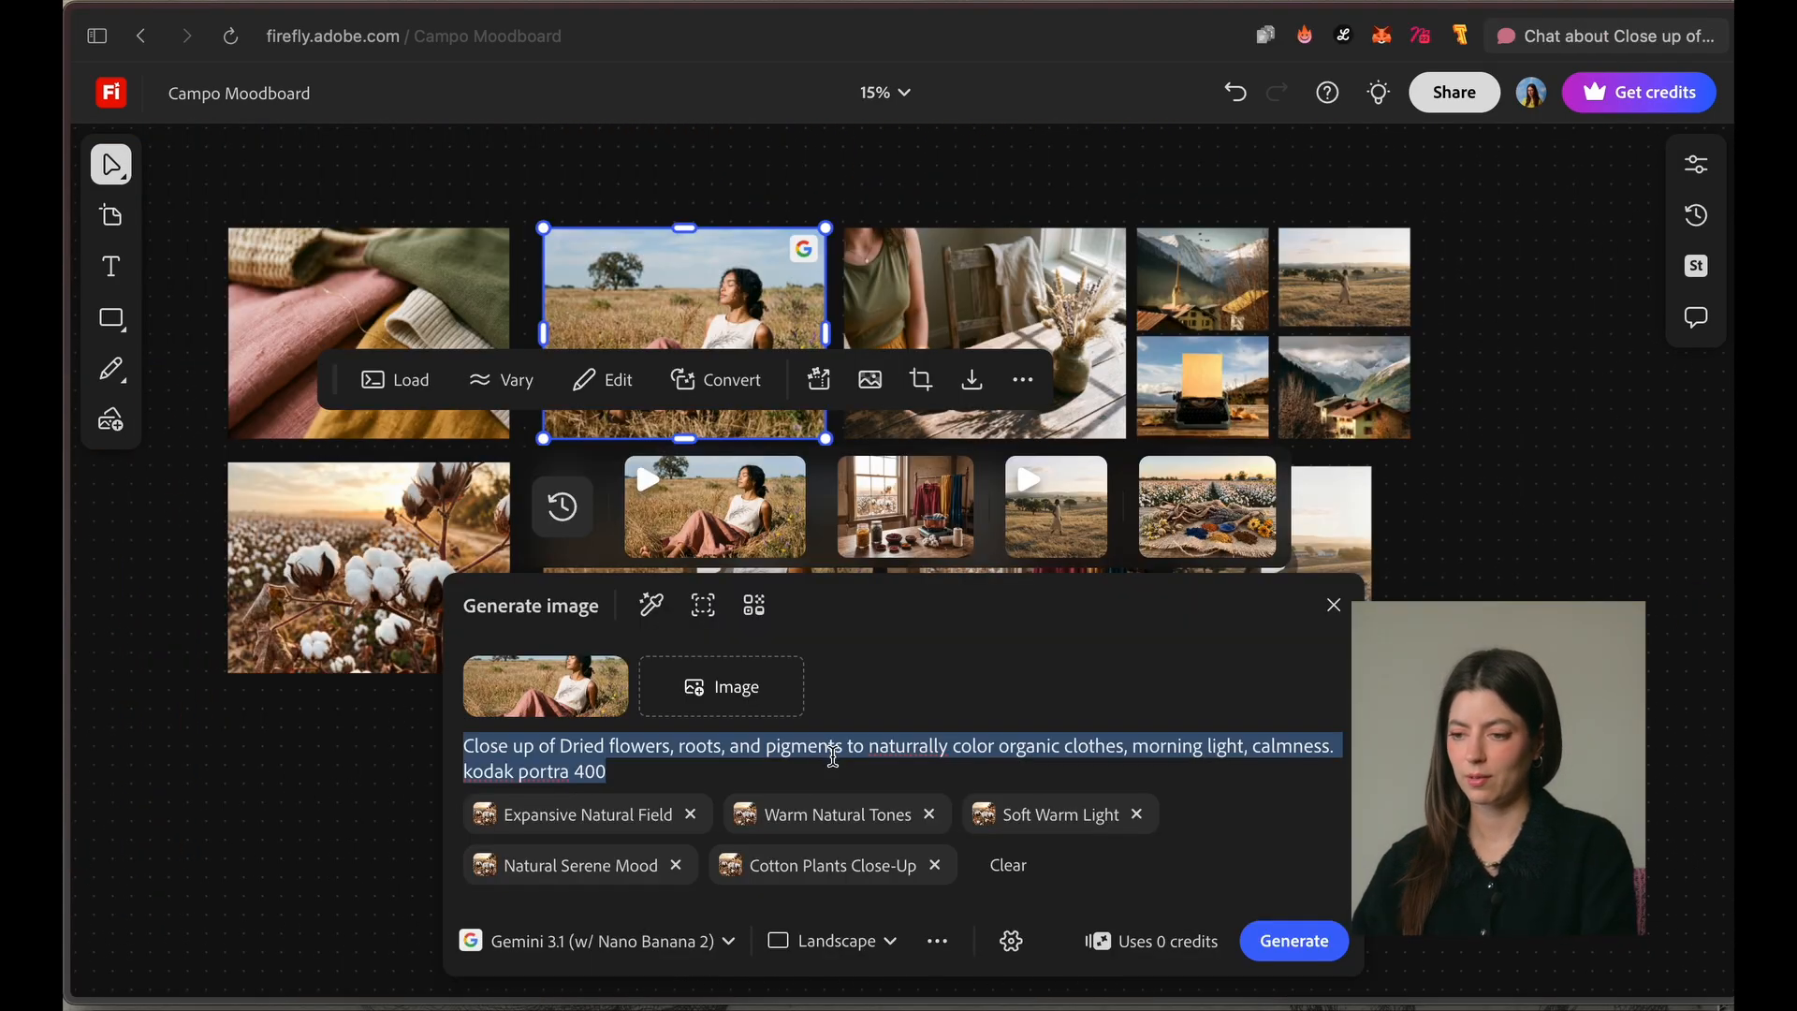
key(BackSpace)
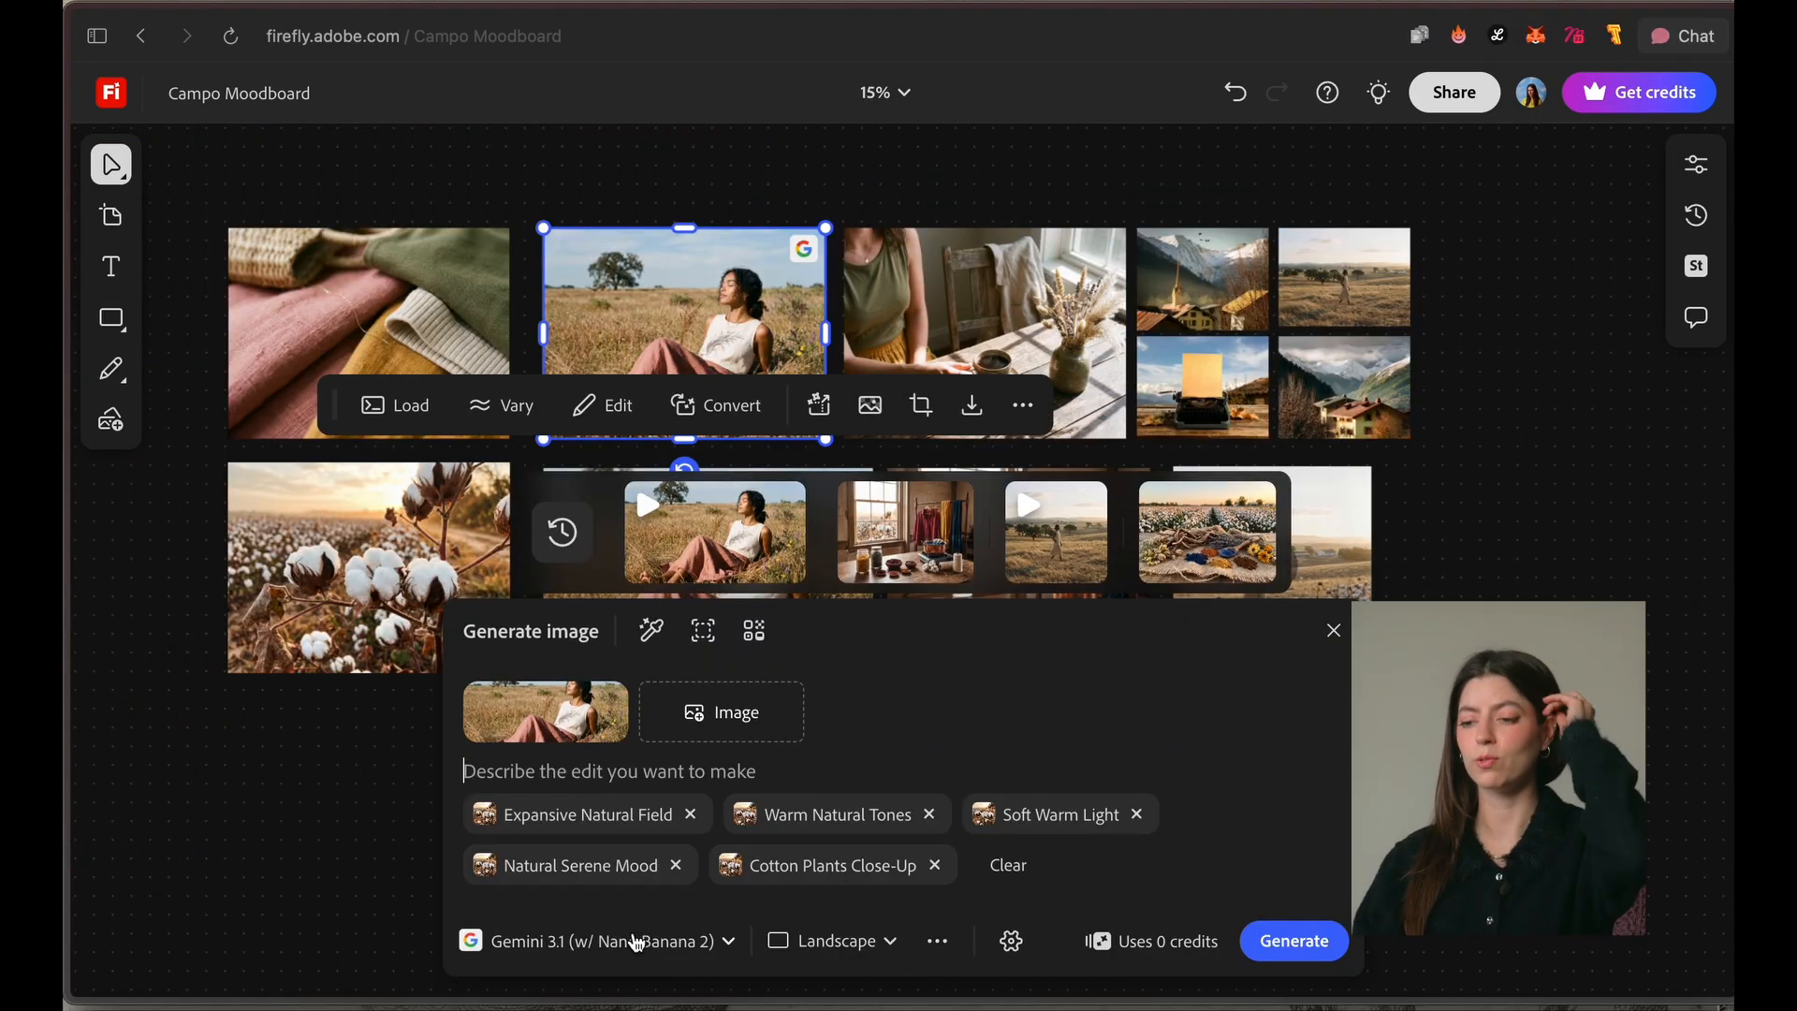
click(636, 944)
scroll(655, 814, down, 5)
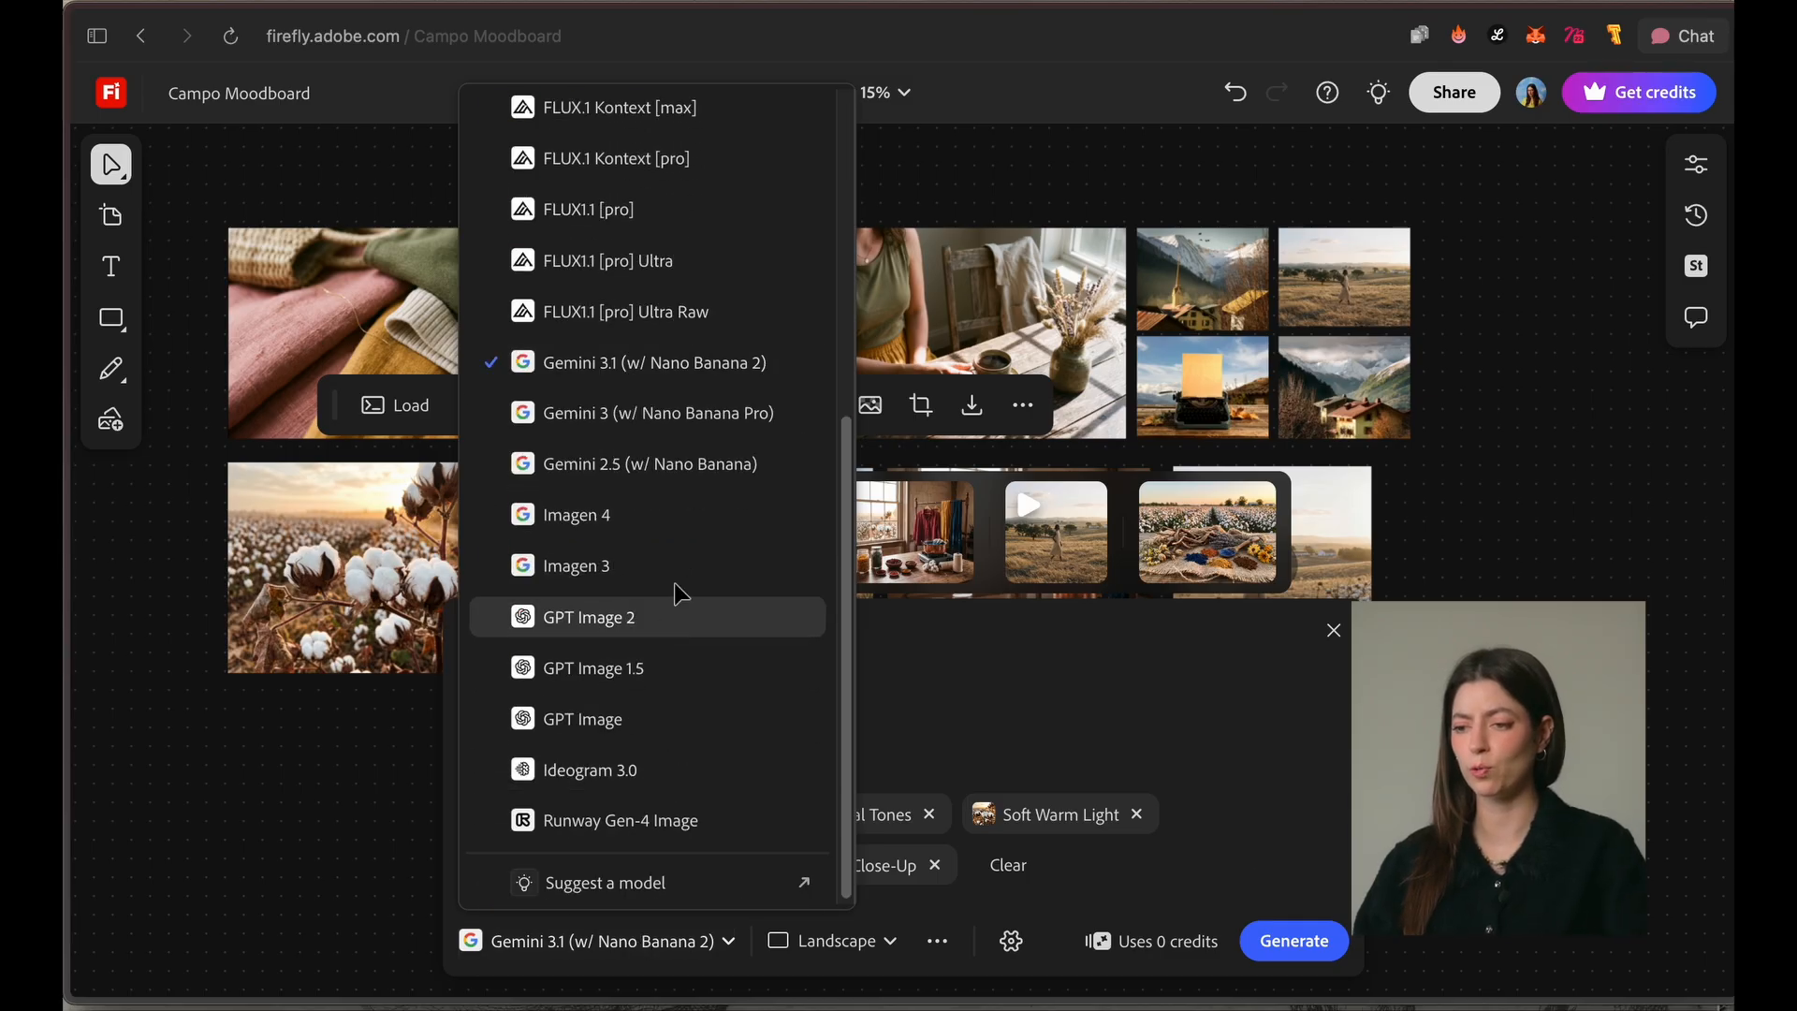
click(703, 632)
Step: Generate a Portrait image with the prompt "A color palette visual extracting the colors of this image, think organic materials, and soft tones"
click(622, 772)
text(A color palette visual extracting the co)
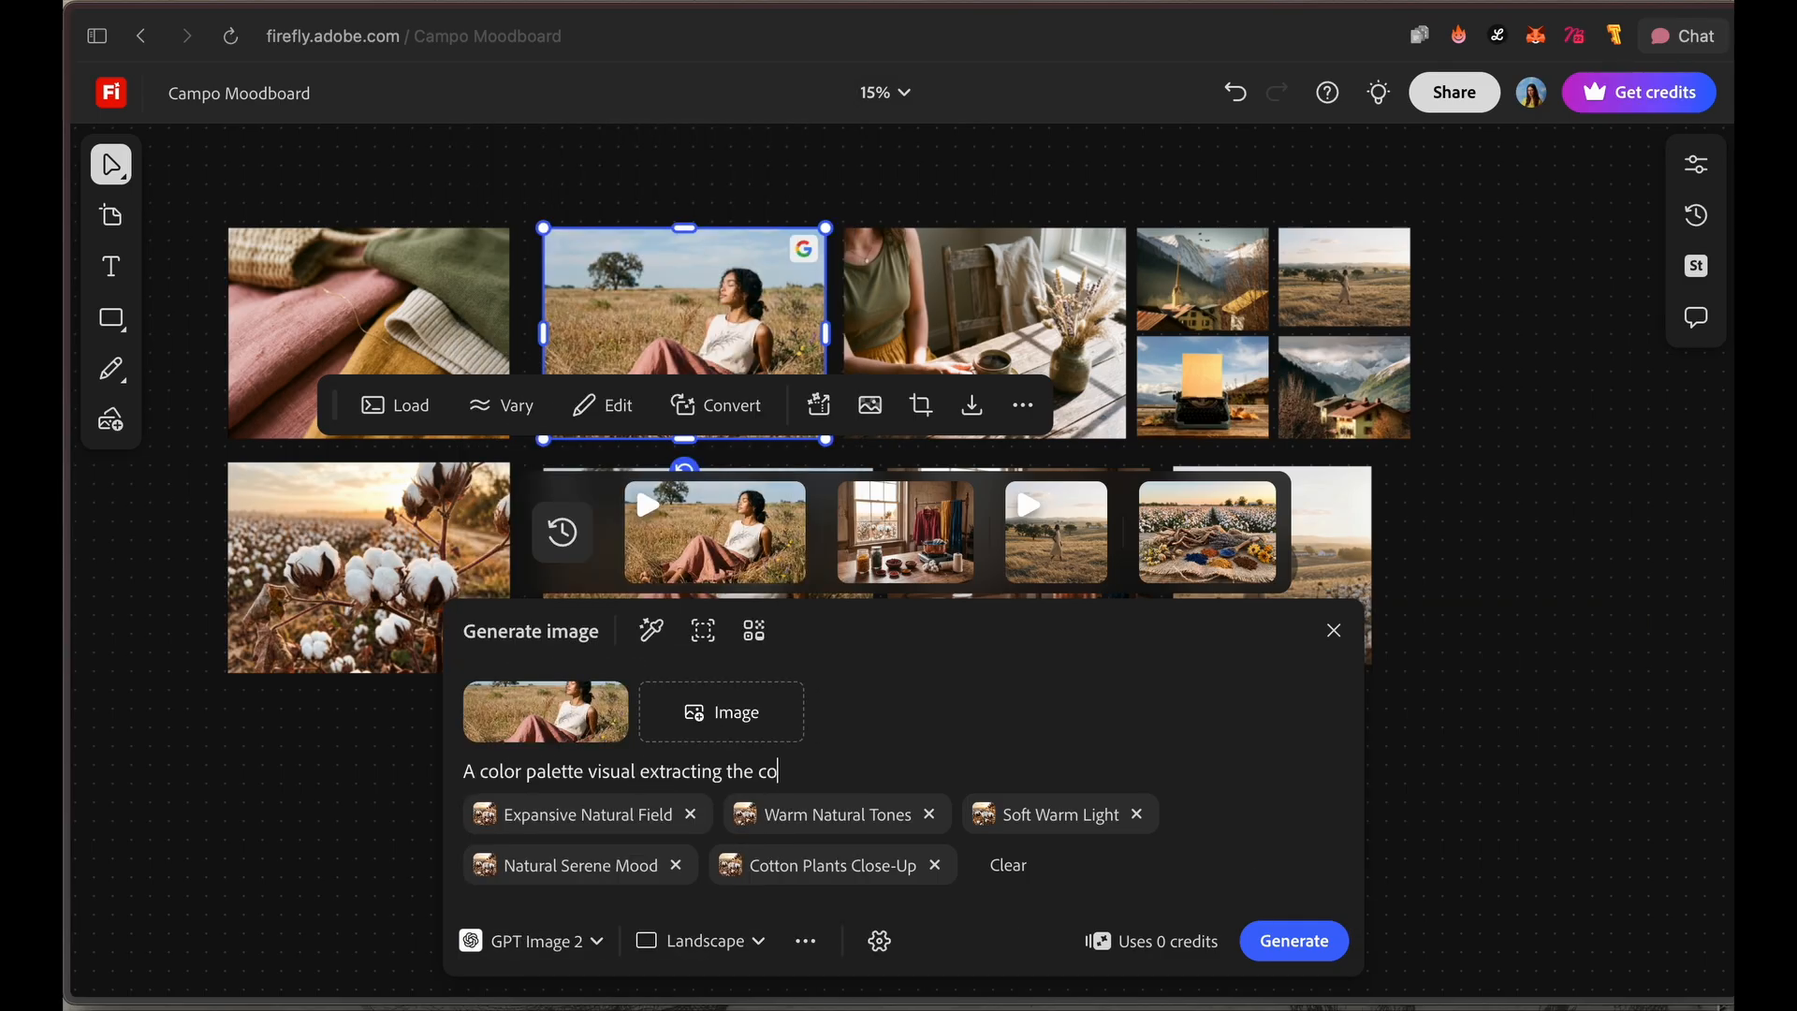
text(lors of this image, think organic materials, and soft tones)
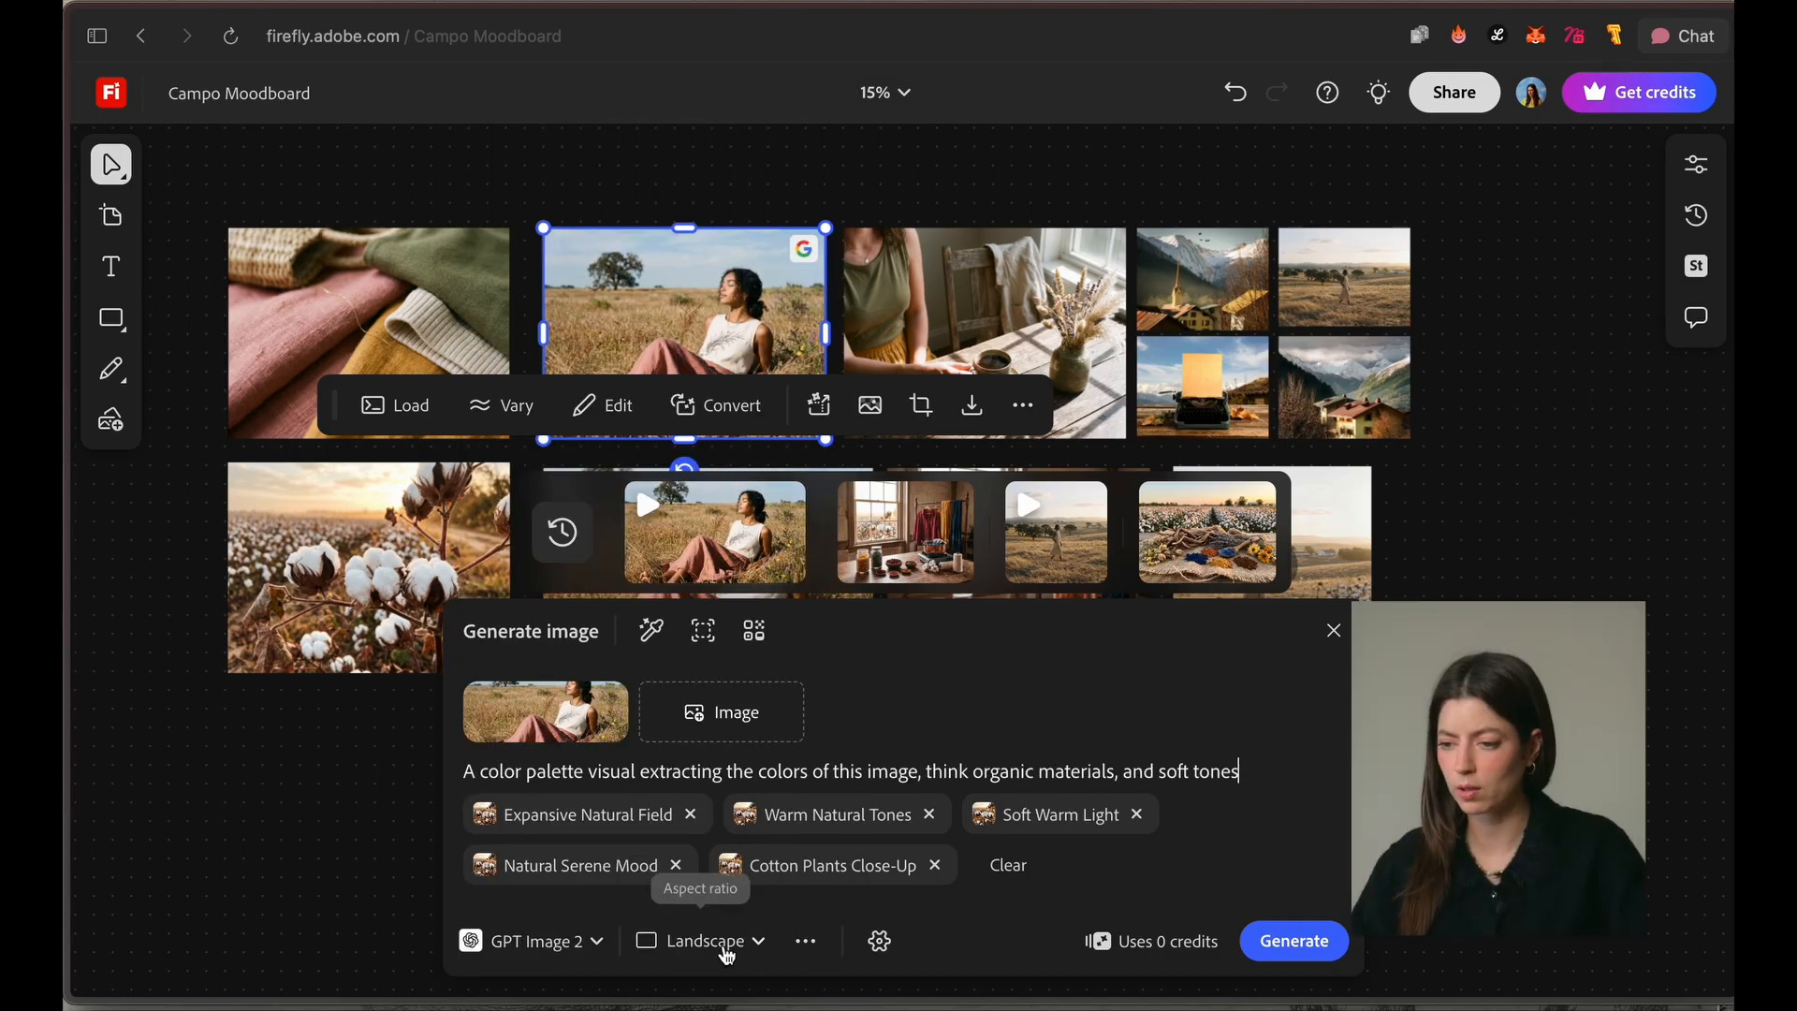
click(728, 940)
click(737, 870)
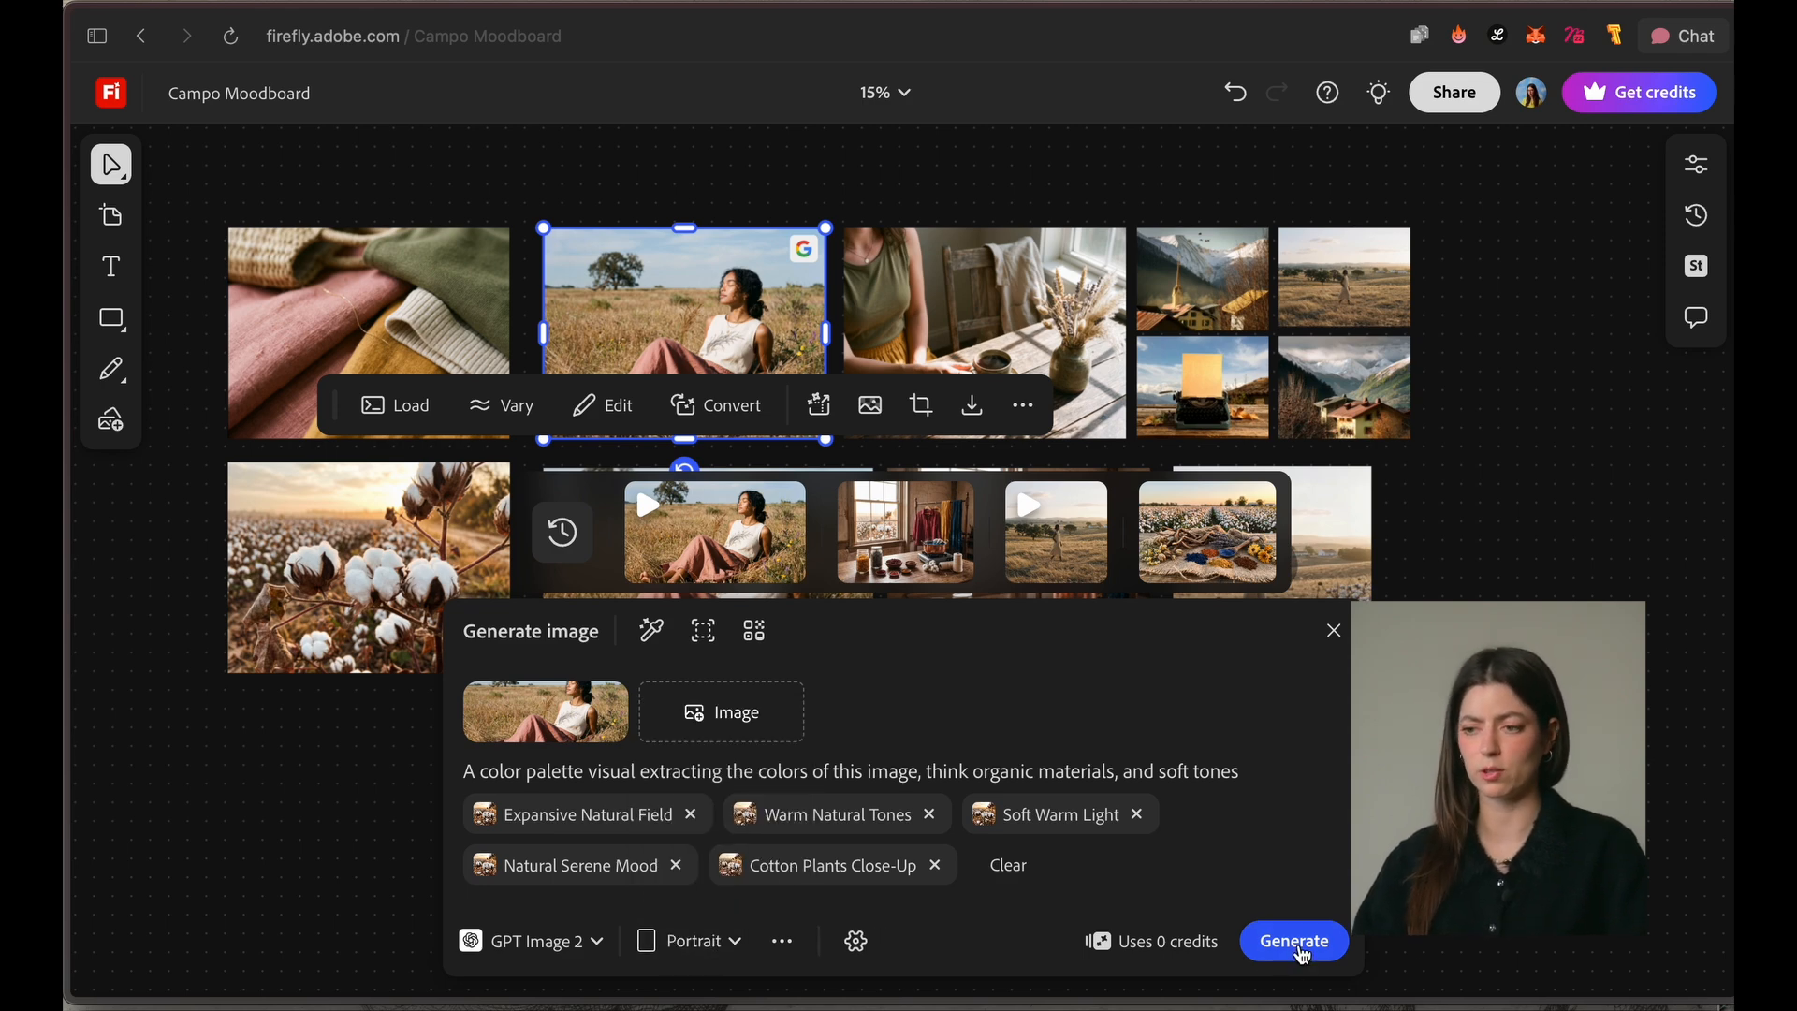
click(1301, 955)
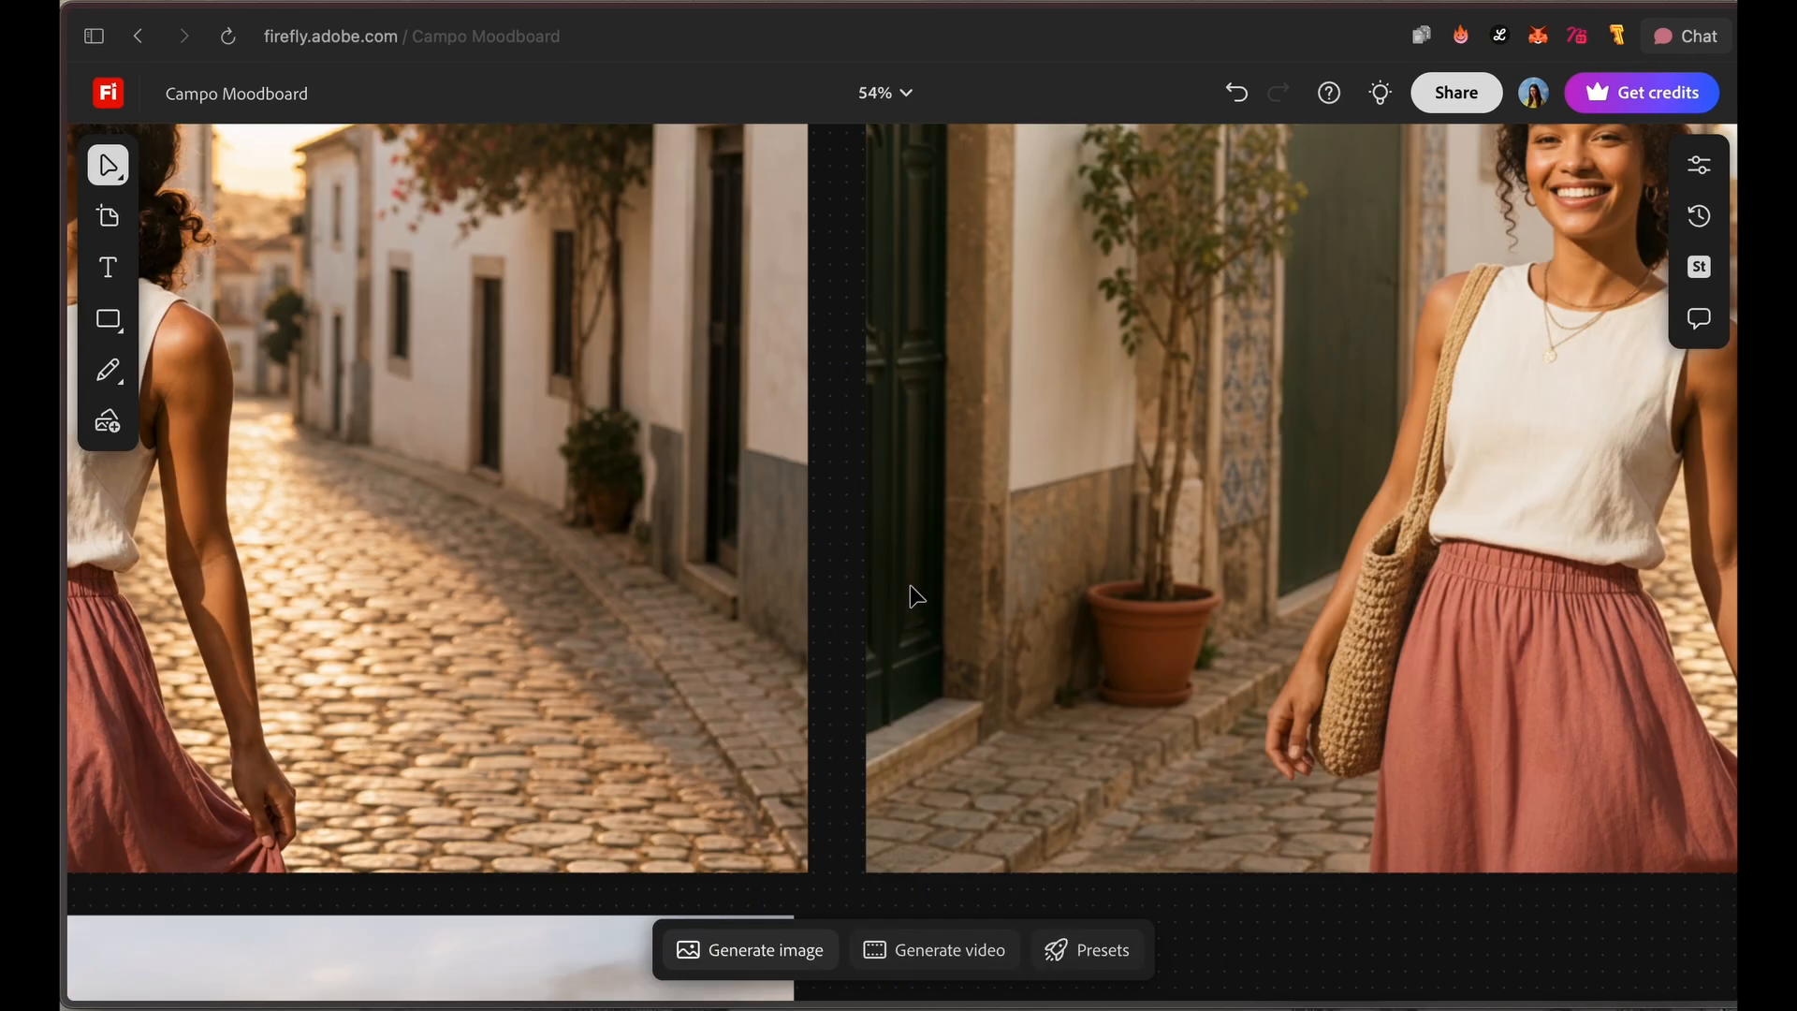
Step: Examine the cobblestone street, village valley, CAMPO typewriter and natural pigments images on the moodboard
scroll(911, 593, down, 5)
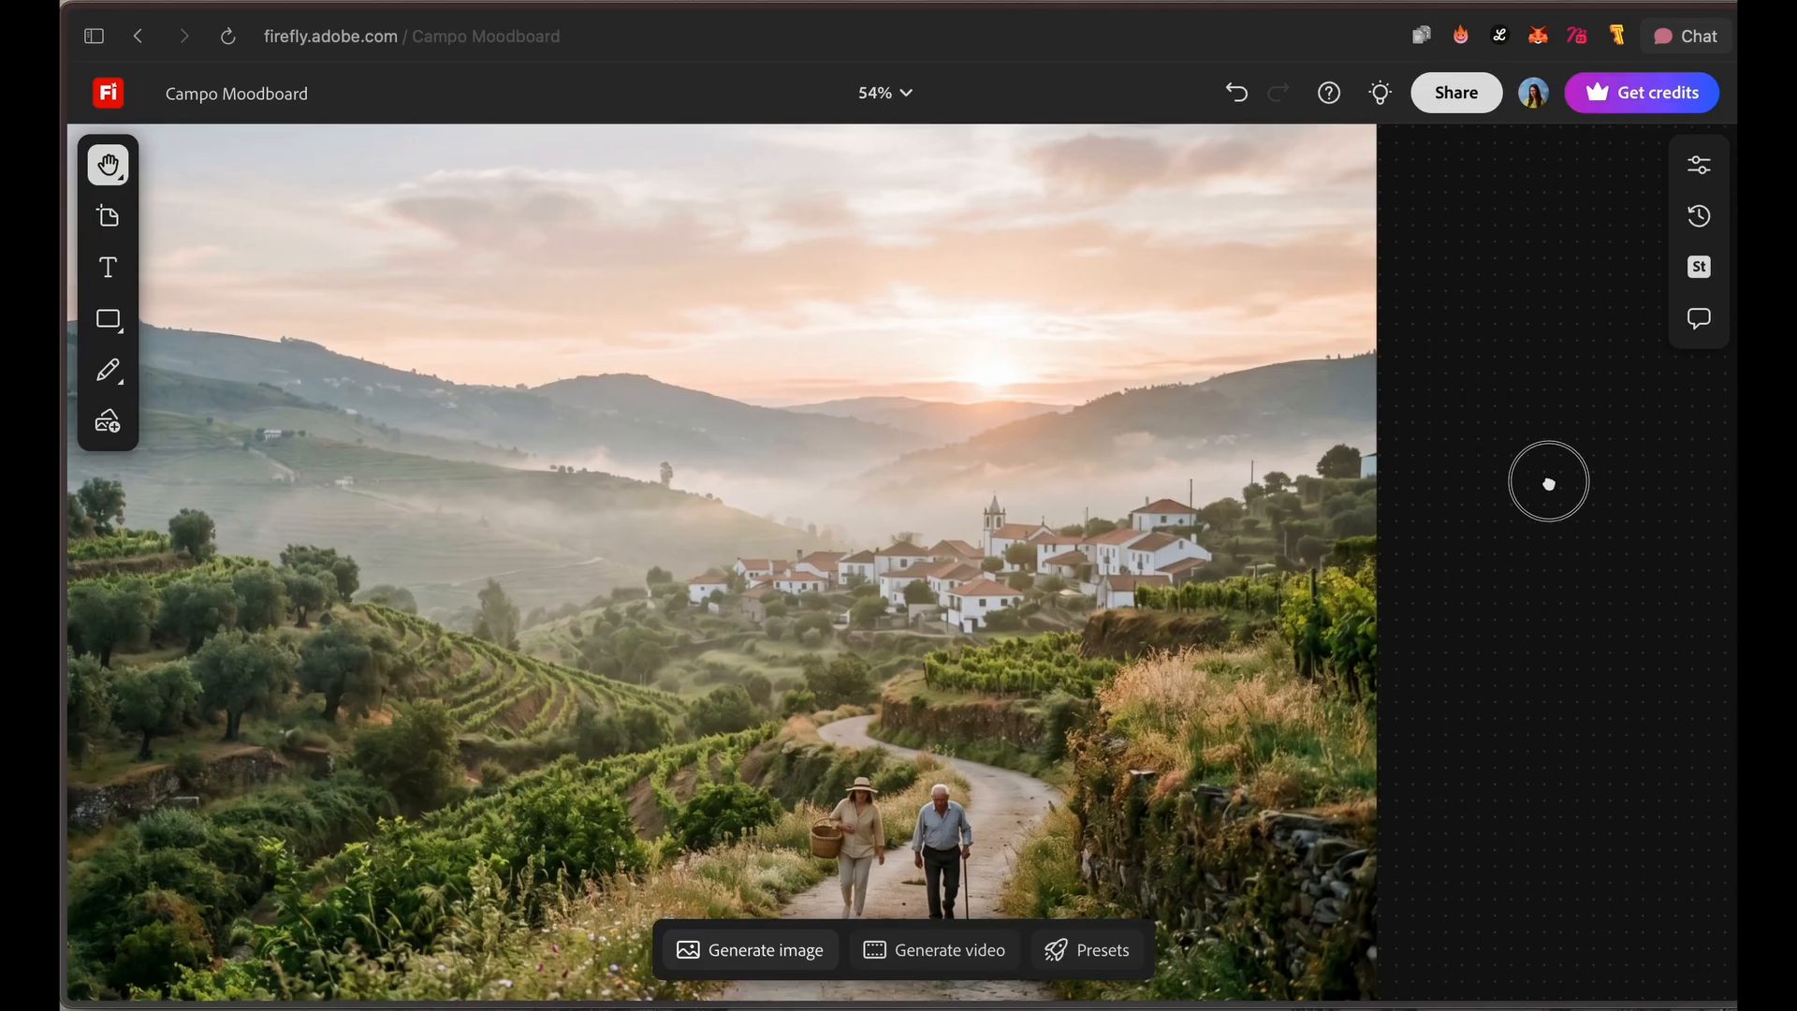
scroll(153, 822, left, 5)
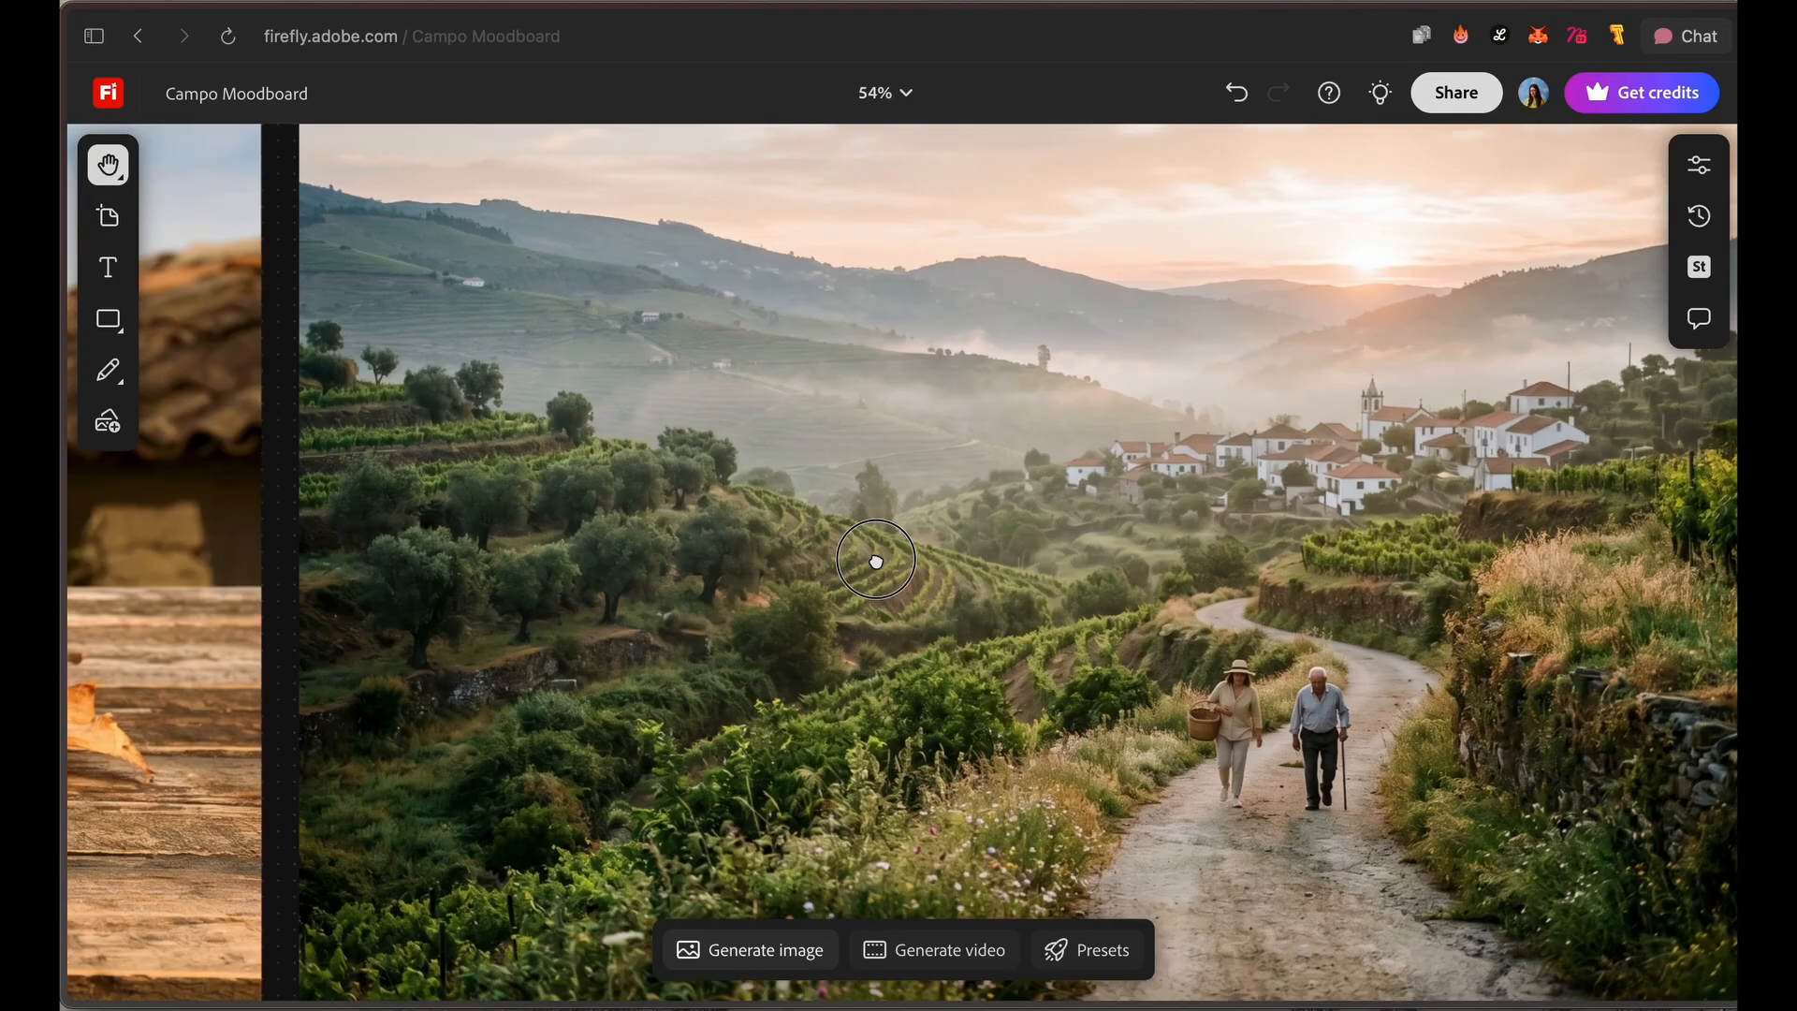
drag(876, 561, 959, 518)
drag(497, 642, 1254, 742)
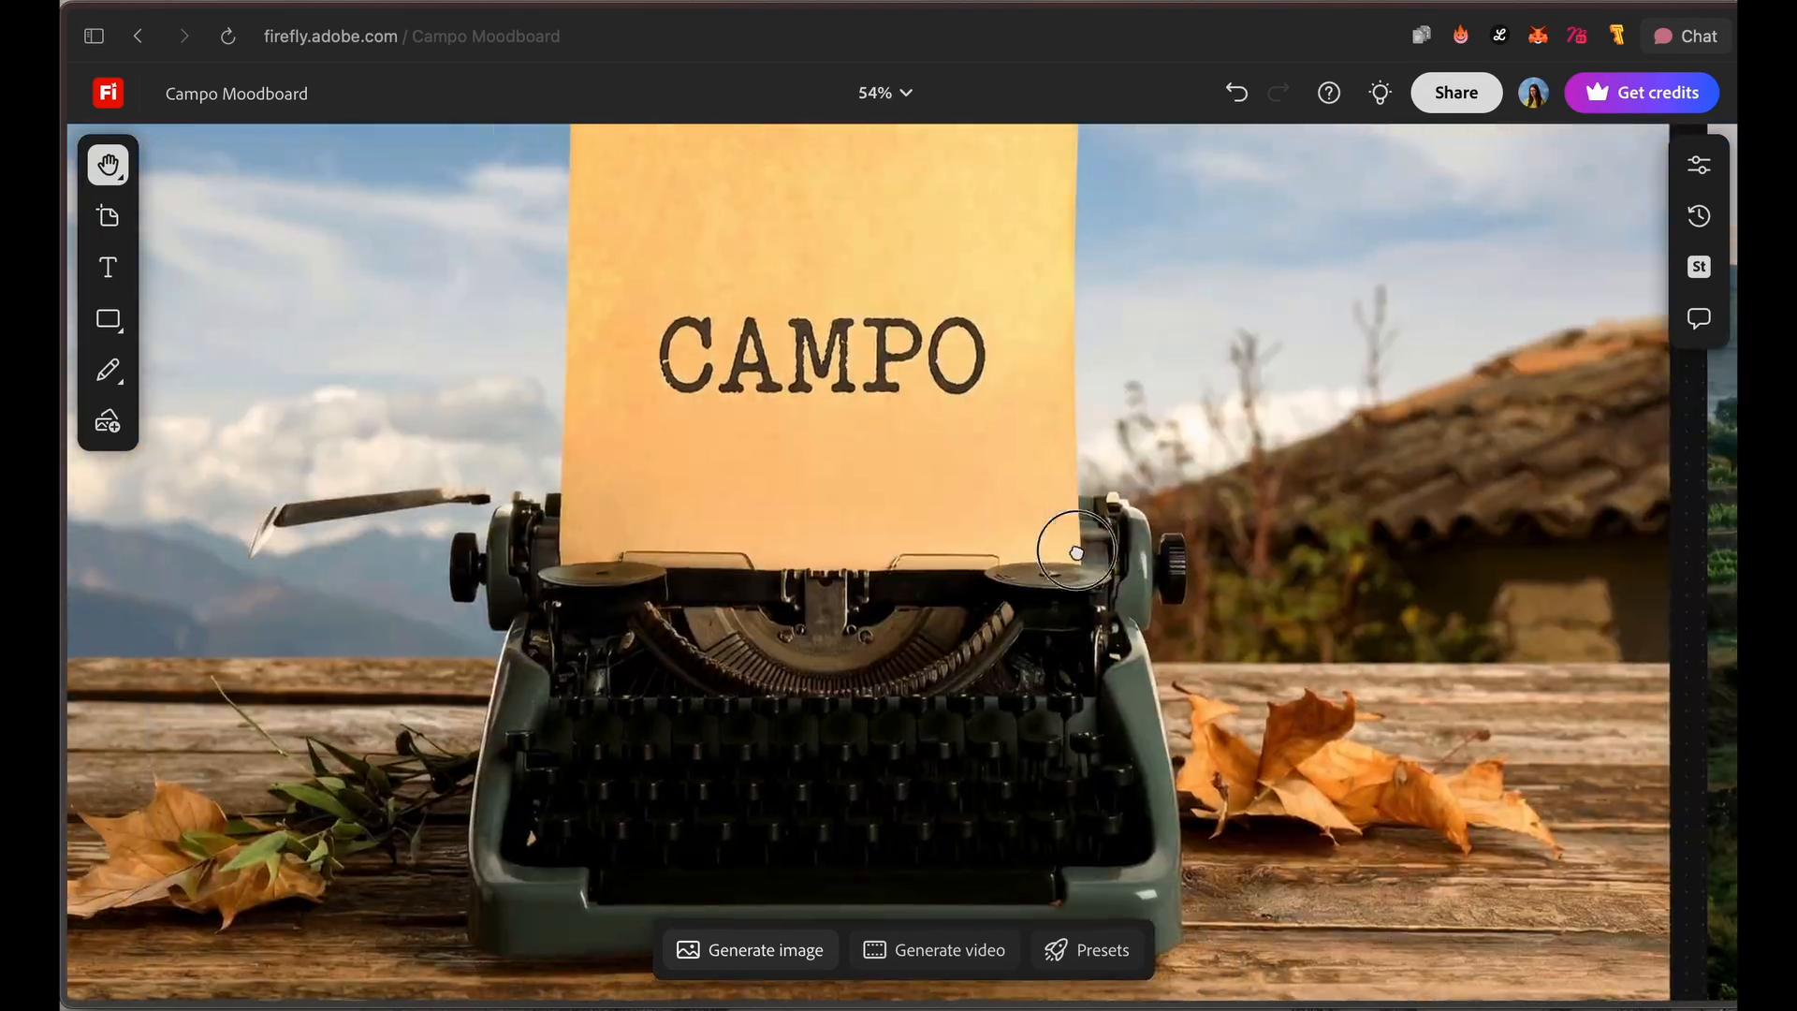
key(v)
click(1057, 501)
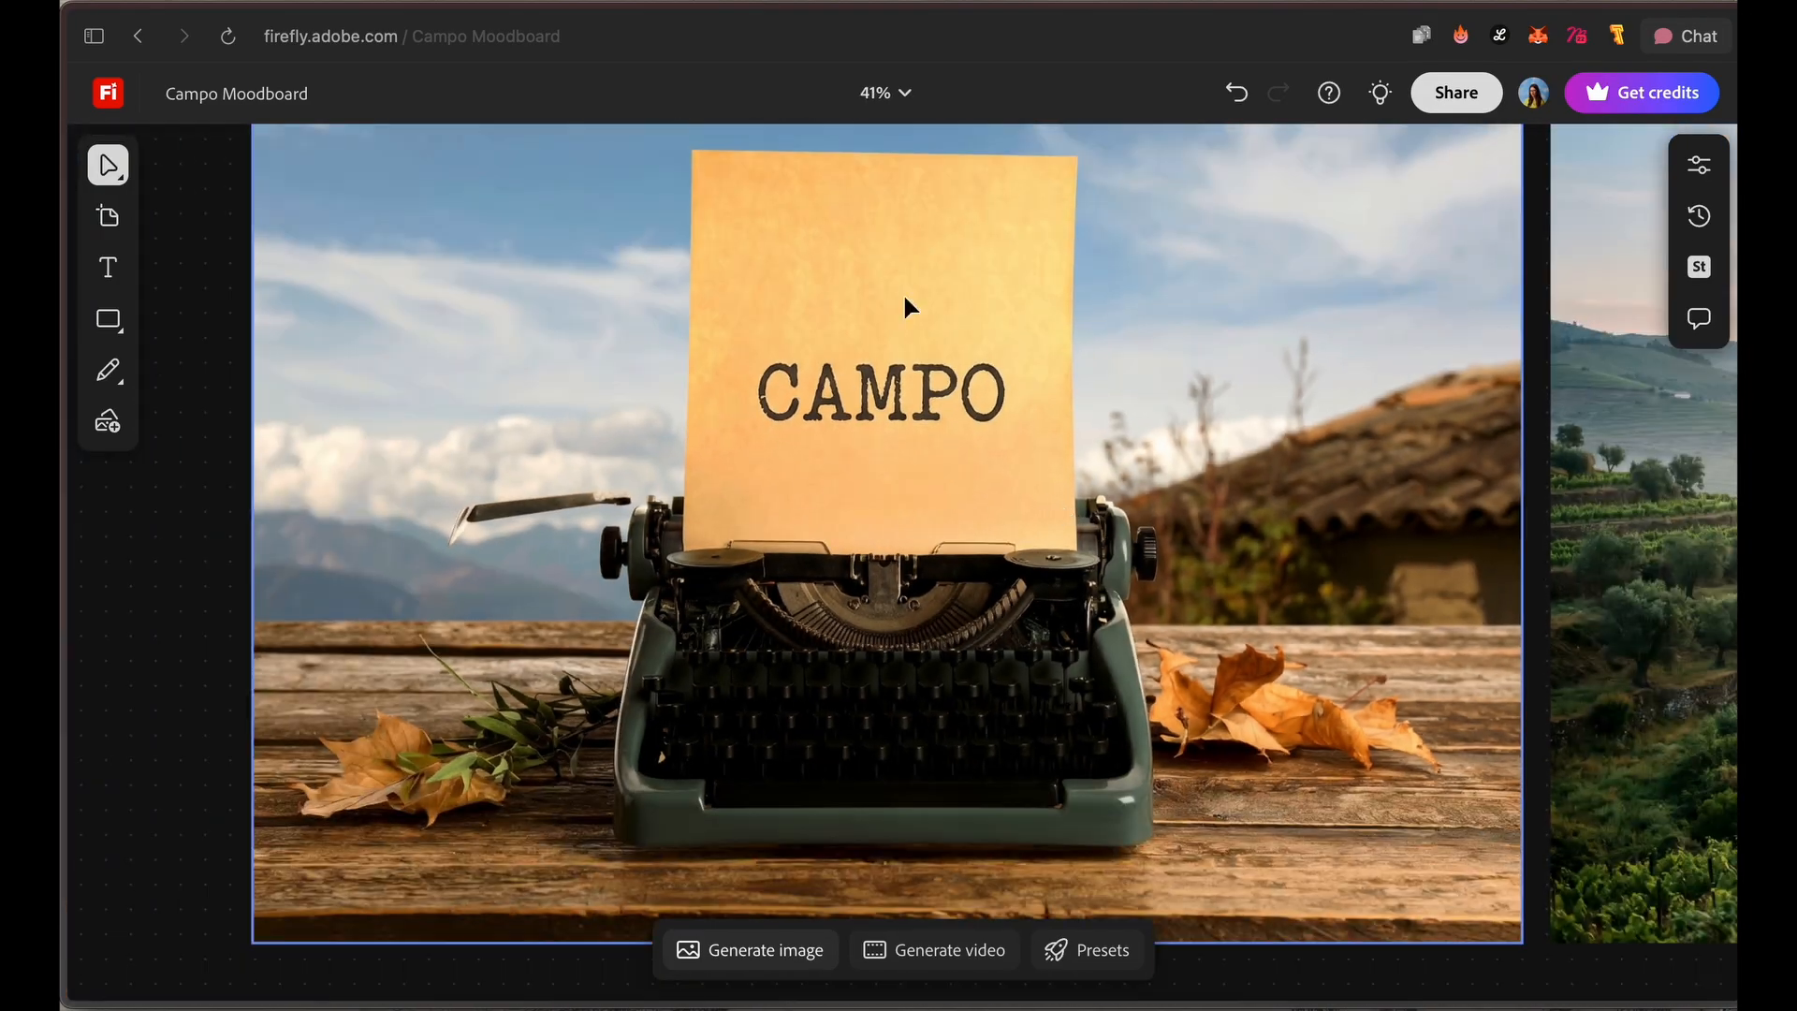
scroll(1209, 384, up, 8)
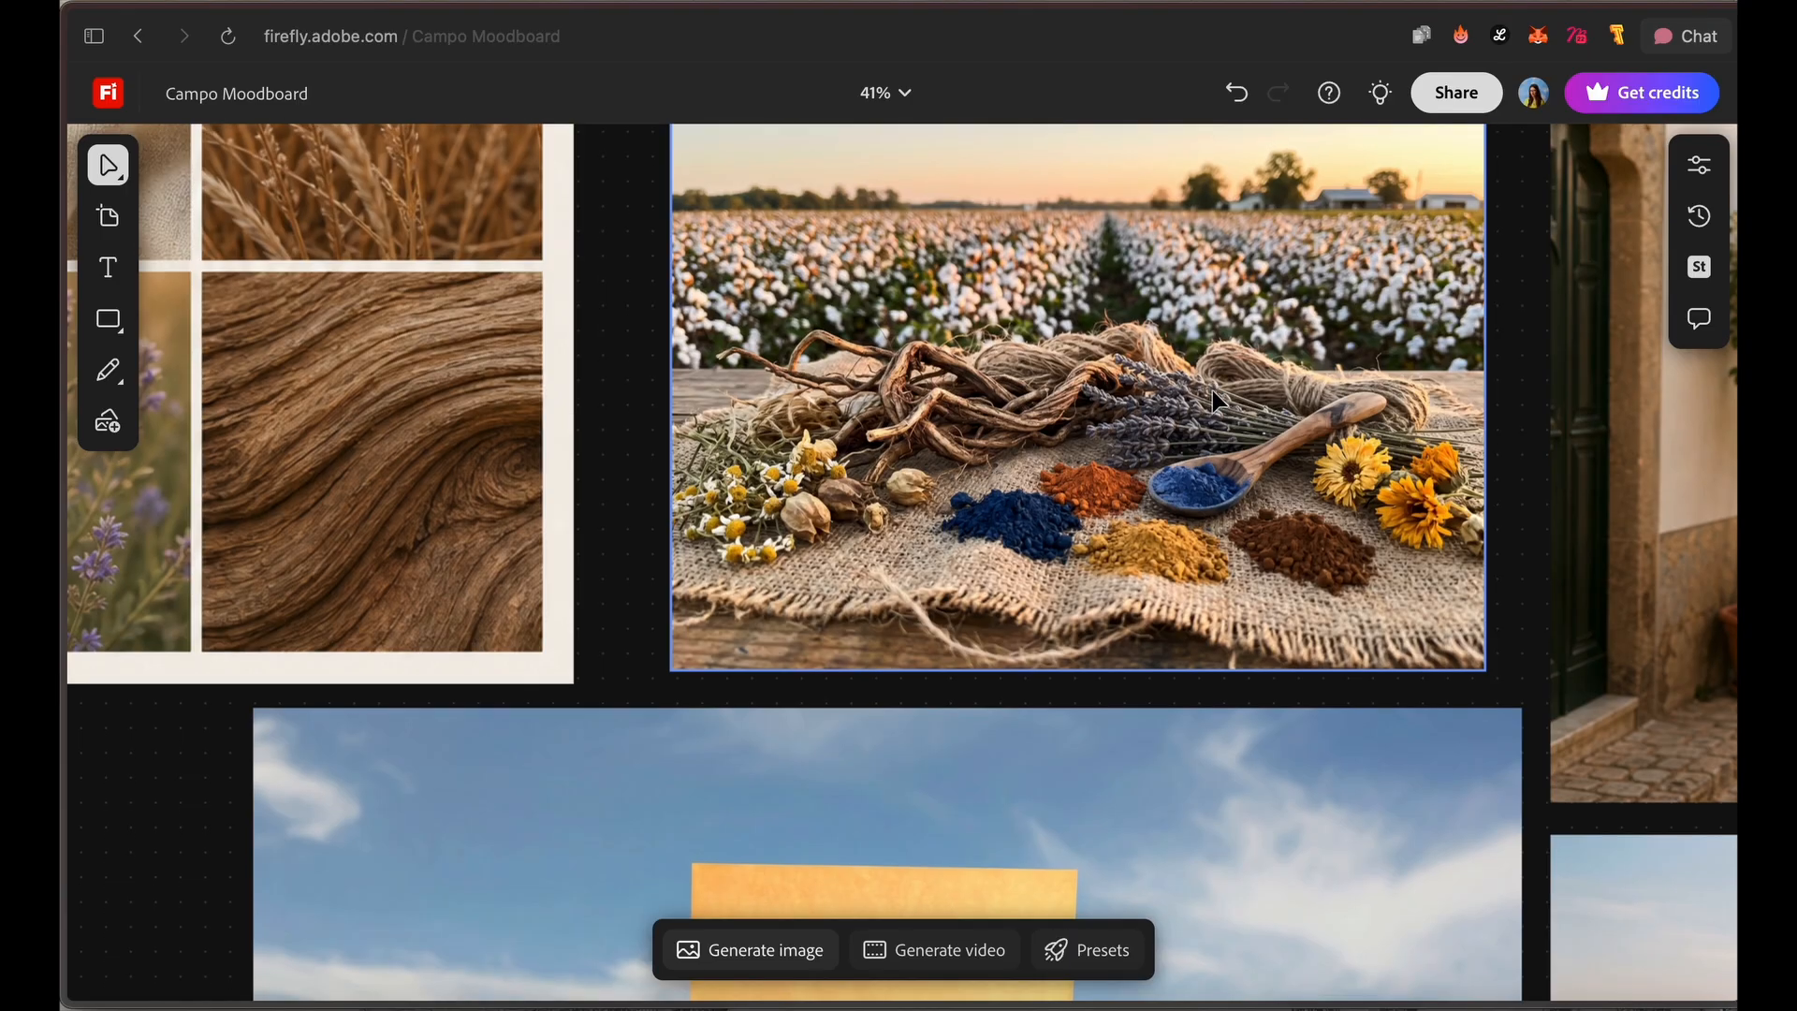
scroll(1029, 608, down, 8)
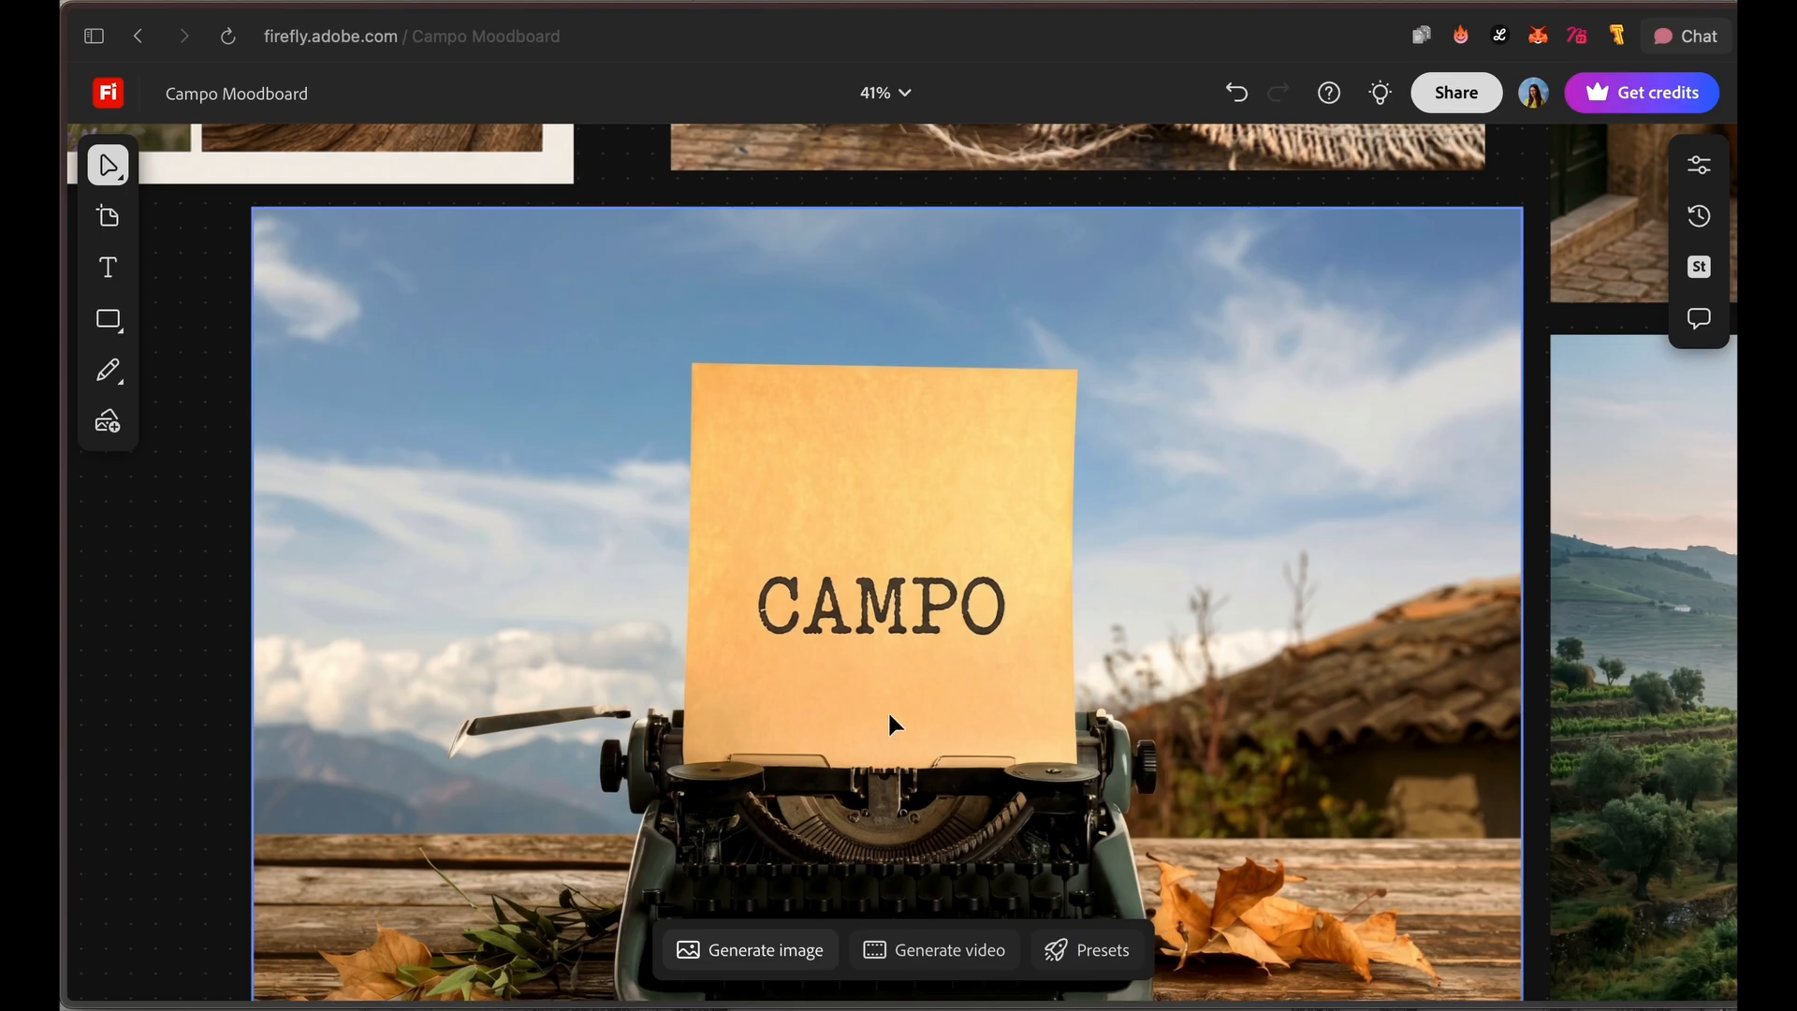
scroll(1138, 656, up, 5)
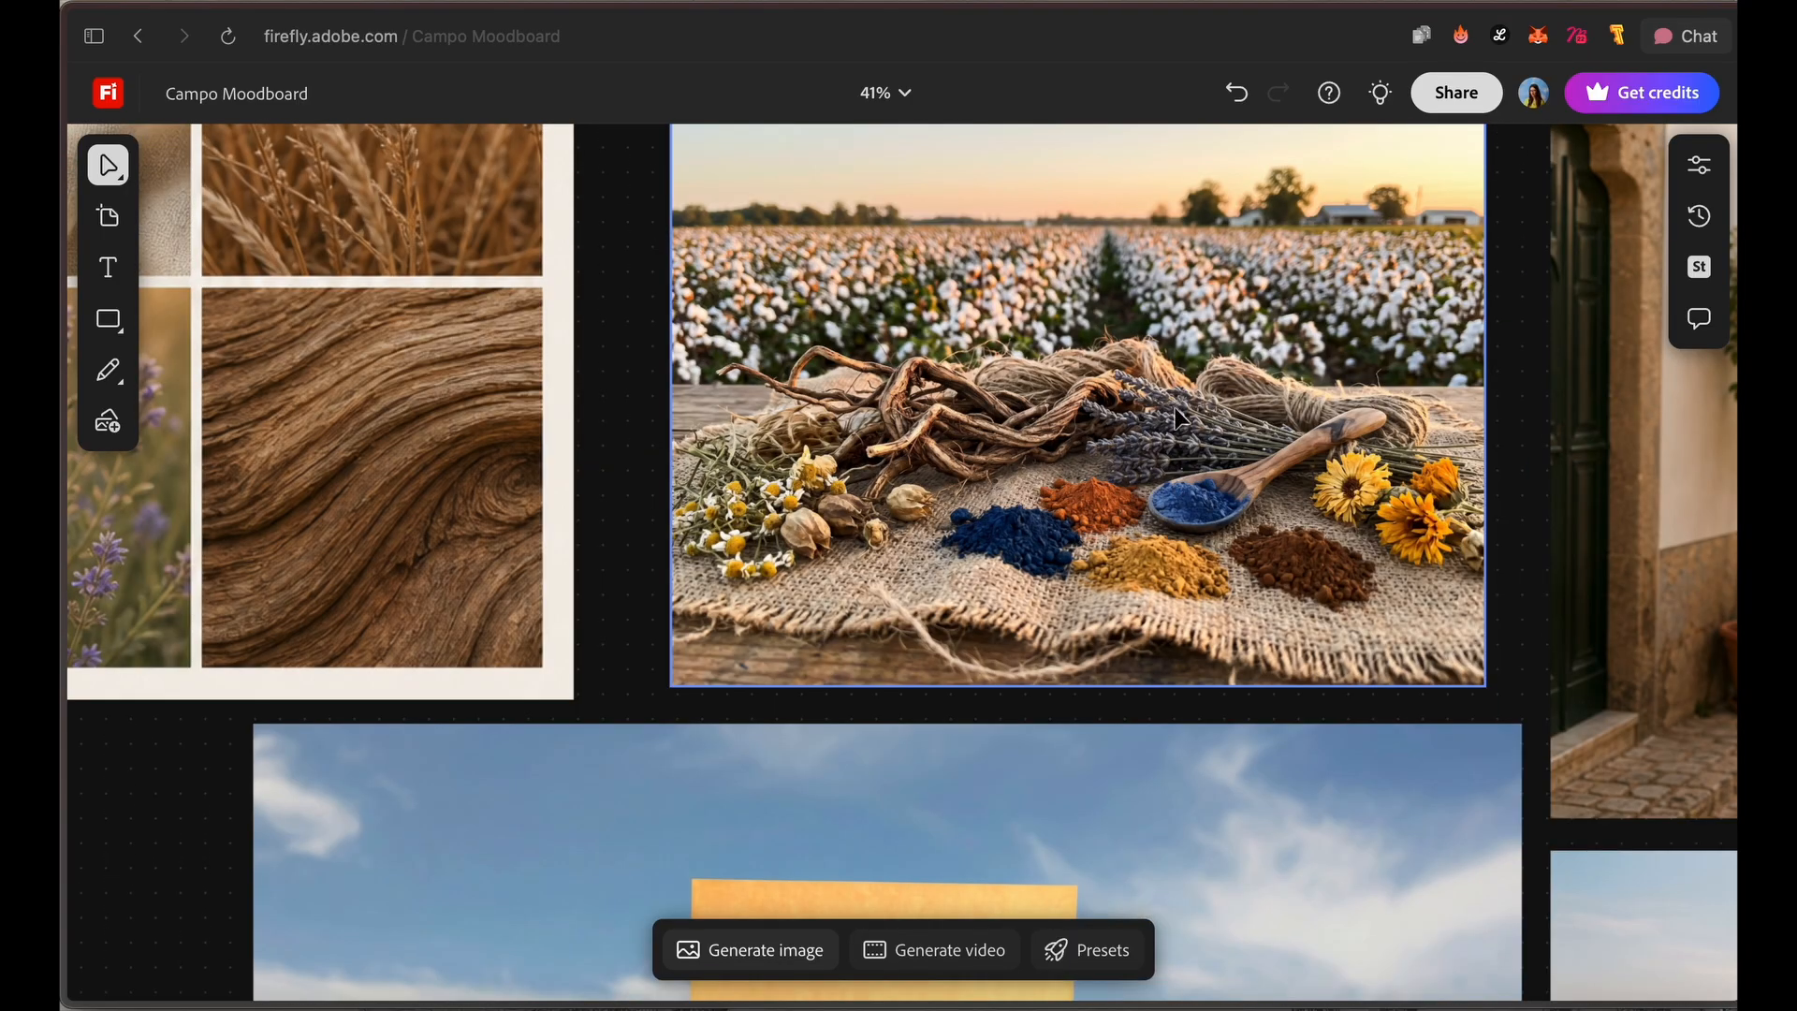
scroll(690, 522, up, 2)
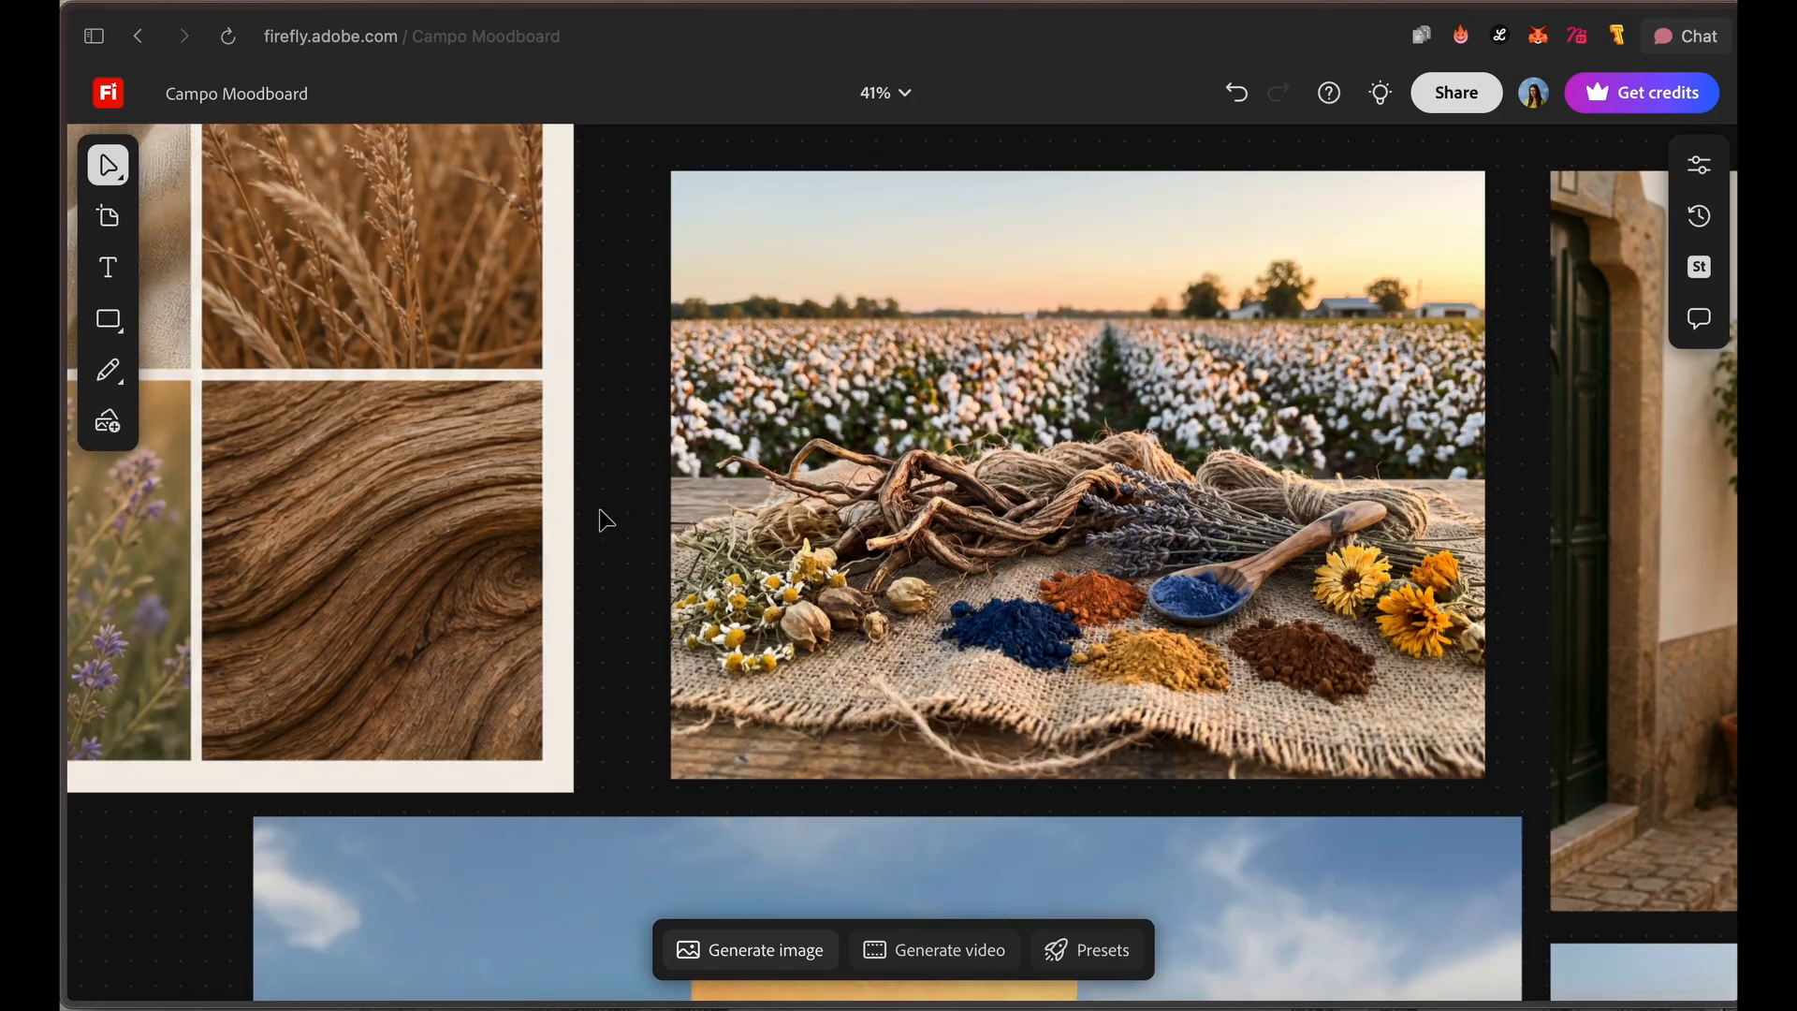
Step: Examine the swatches, hex codes and texture photos of the generated color palette image
key(space)
drag(560, 464, 1074, 718)
scroll(936, 683, down, 5)
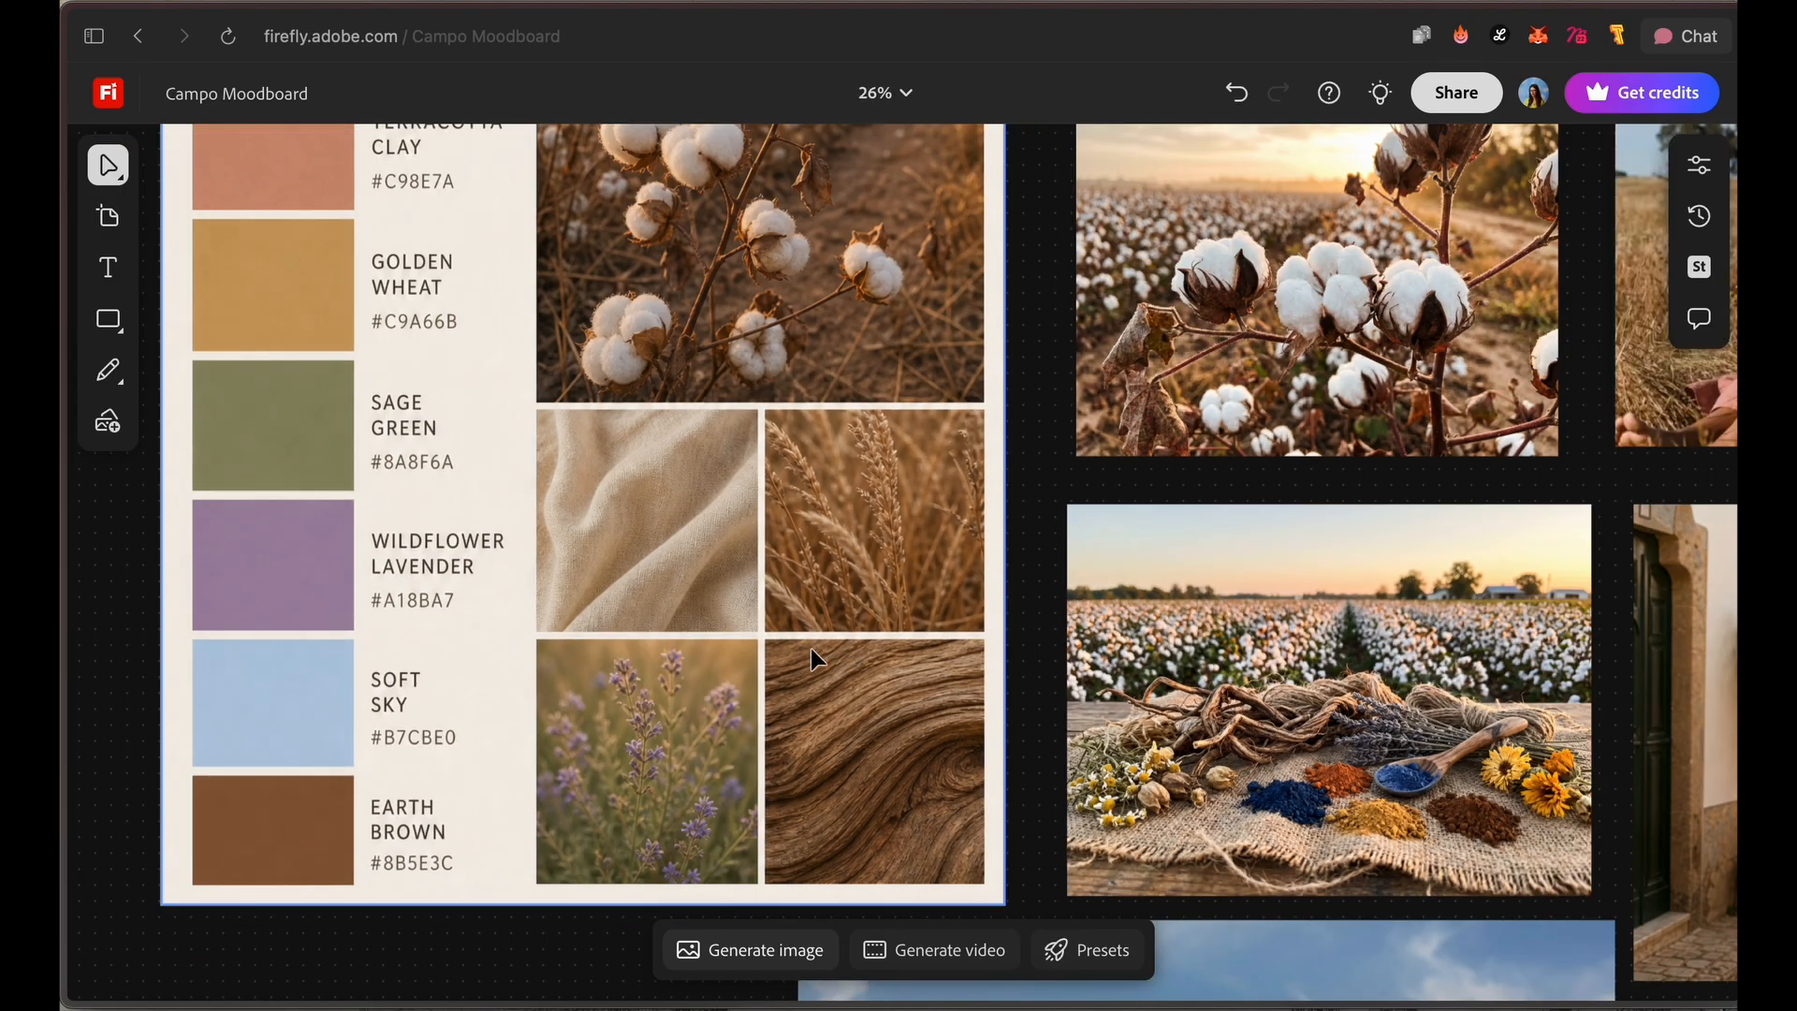
scroll(692, 693, up, 6)
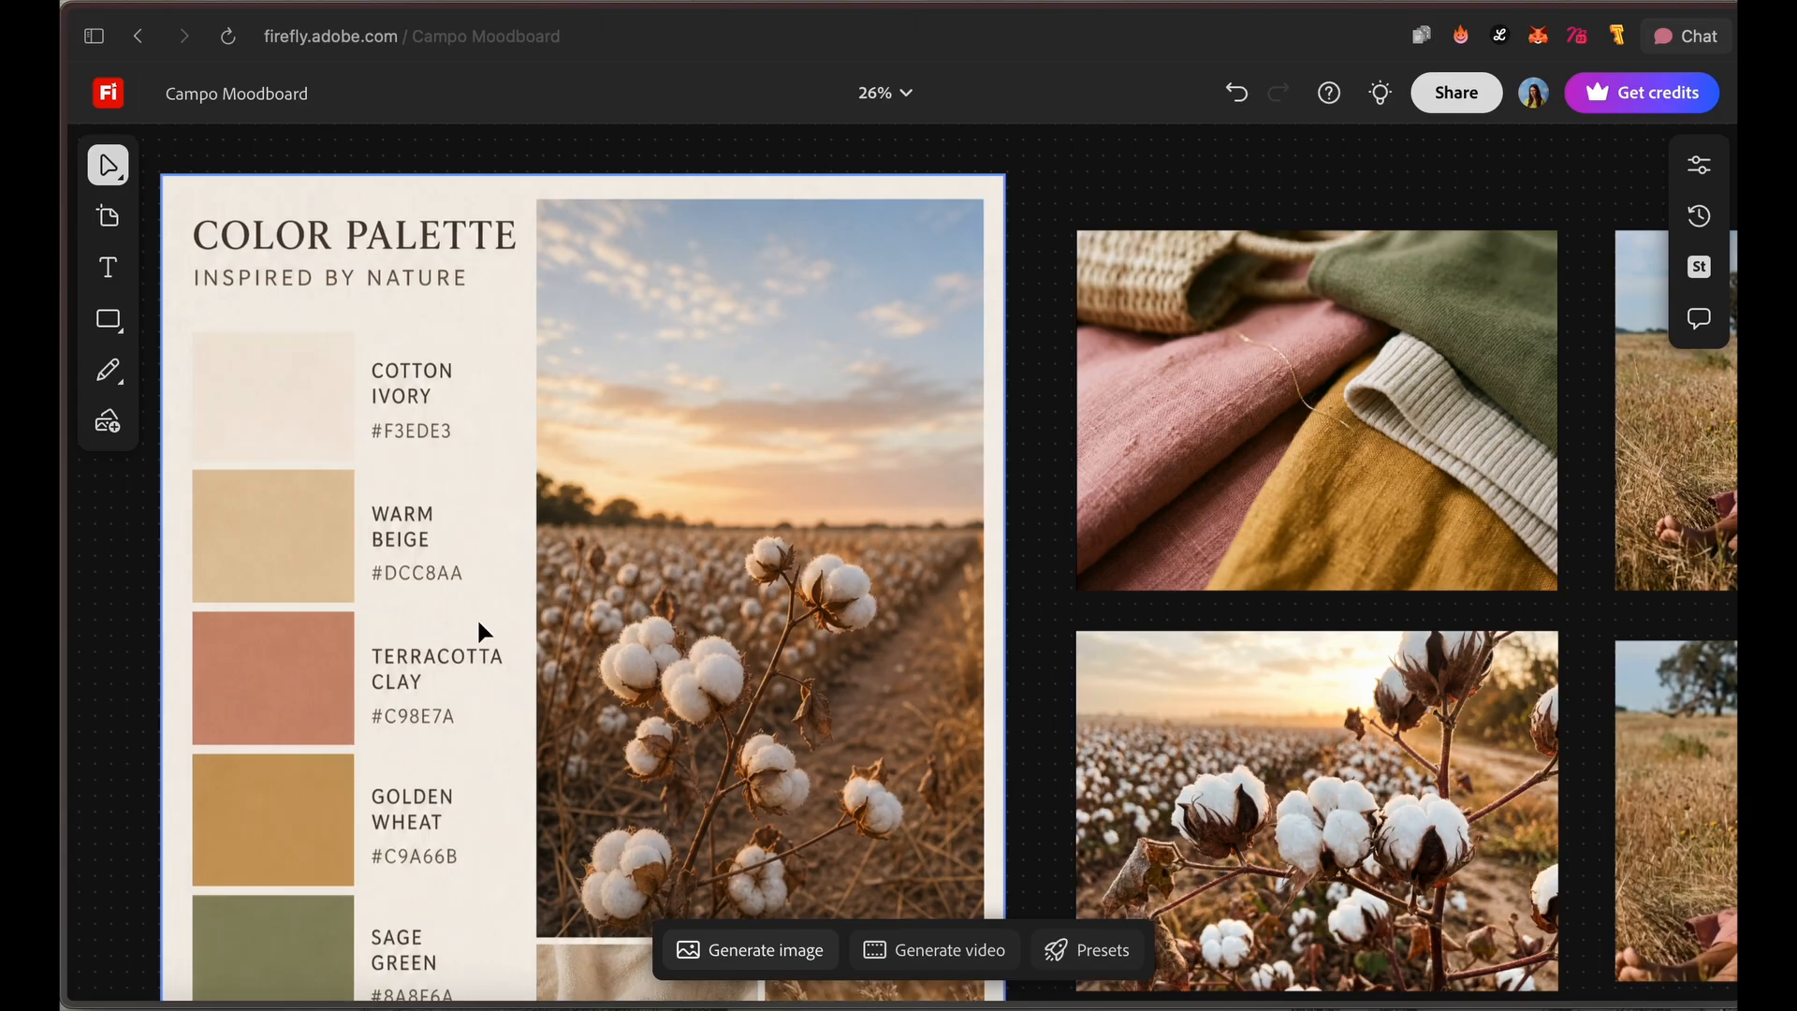
scroll(680, 566, down, 6)
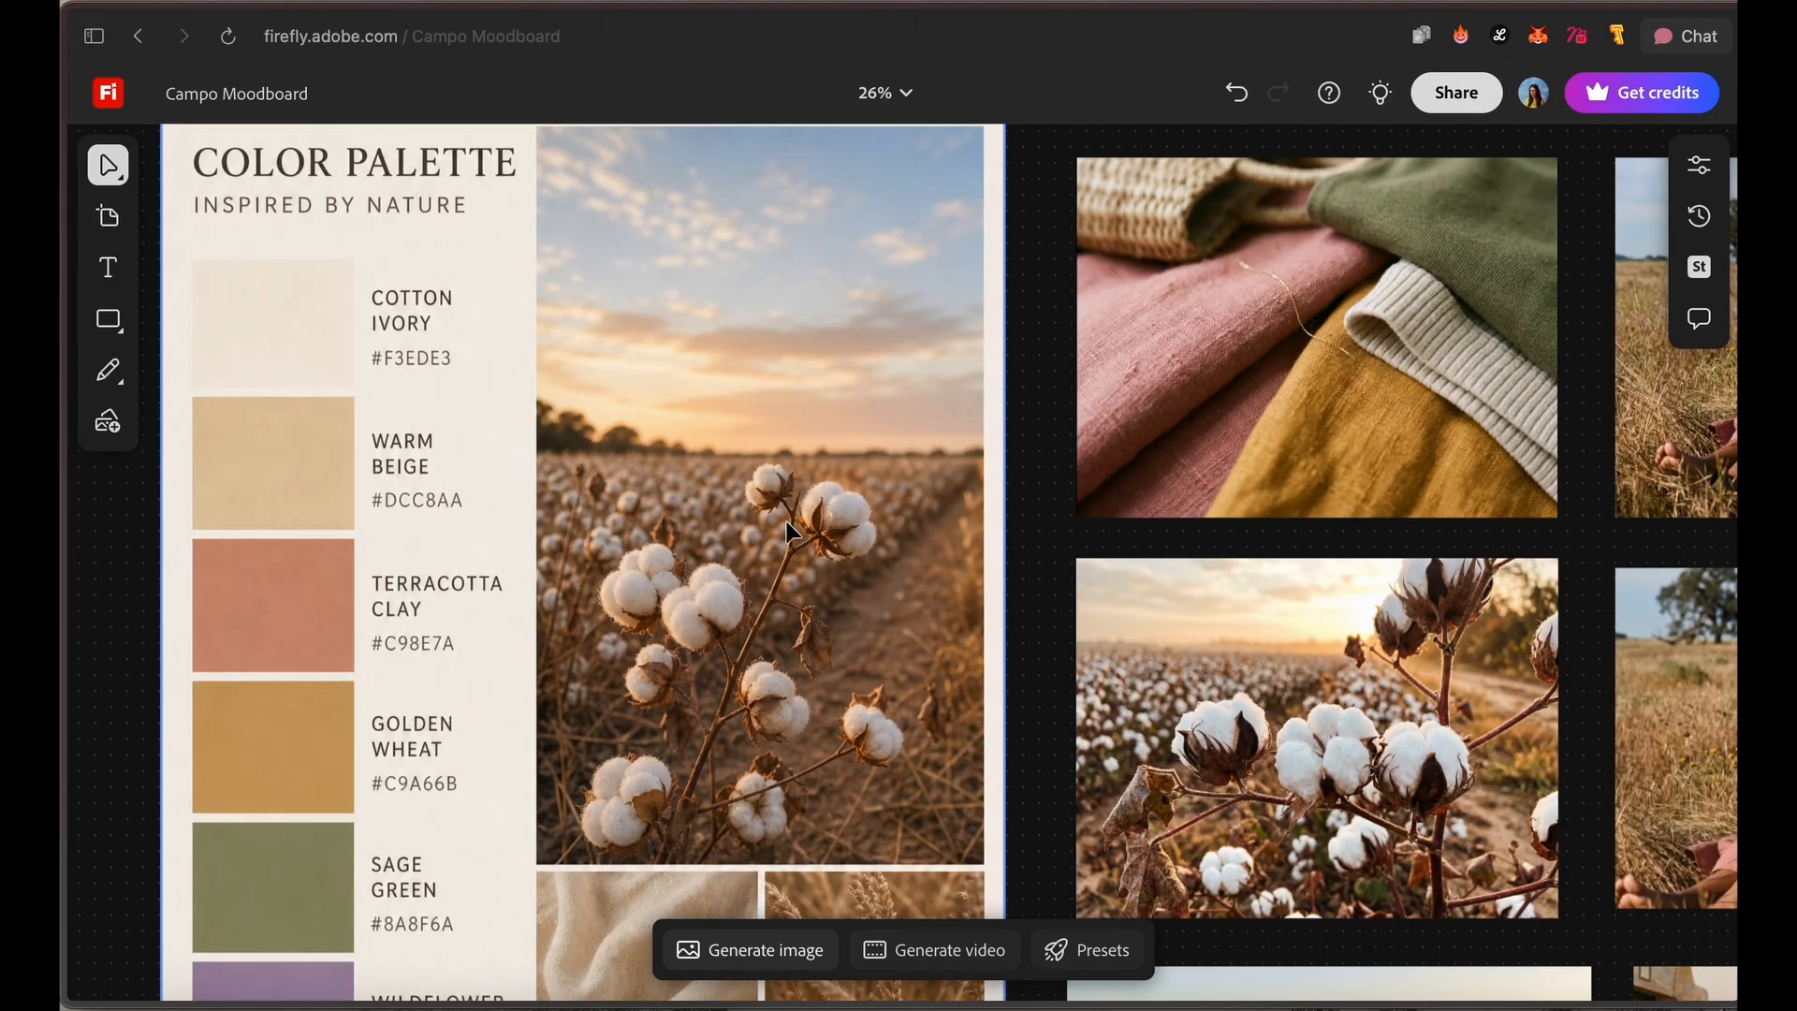
scroll(859, 651, down, 3)
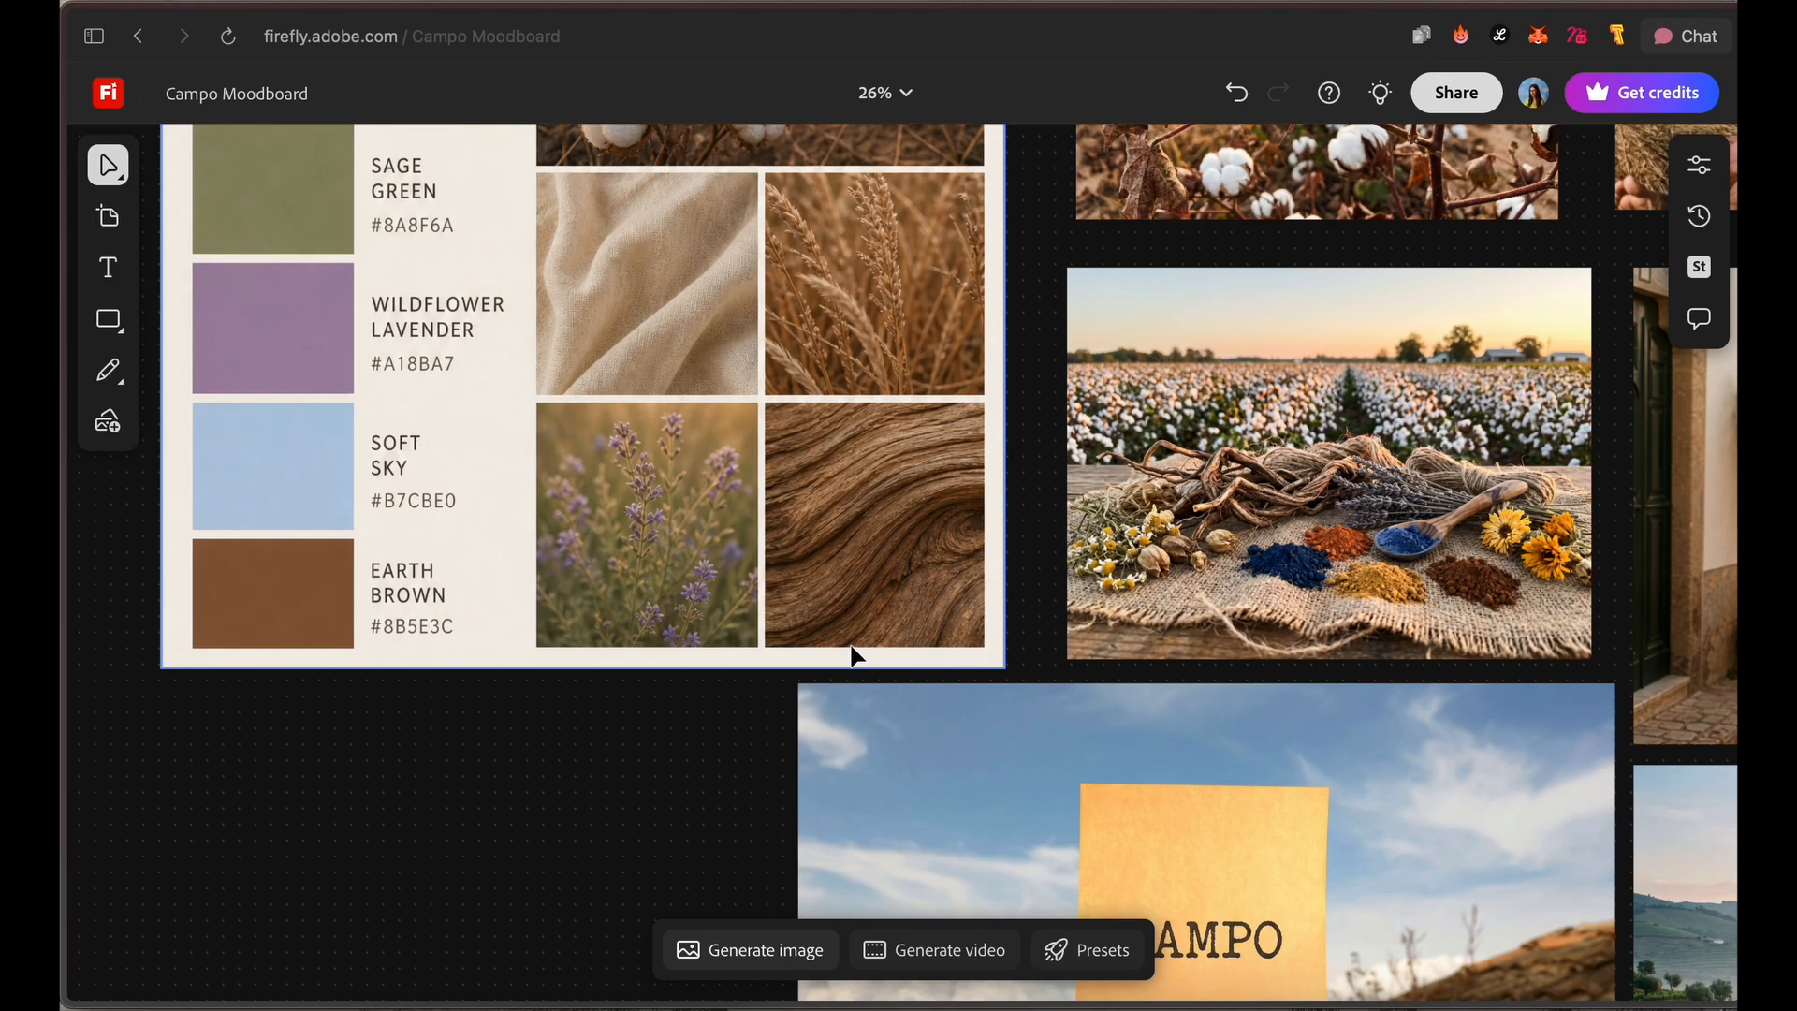
Step: Play the videos of the sunbathing woman and the woman walking in the field
key(space)
drag(601, 745, 578, 473)
drag(1020, 394, 832, 524)
click(572, 561)
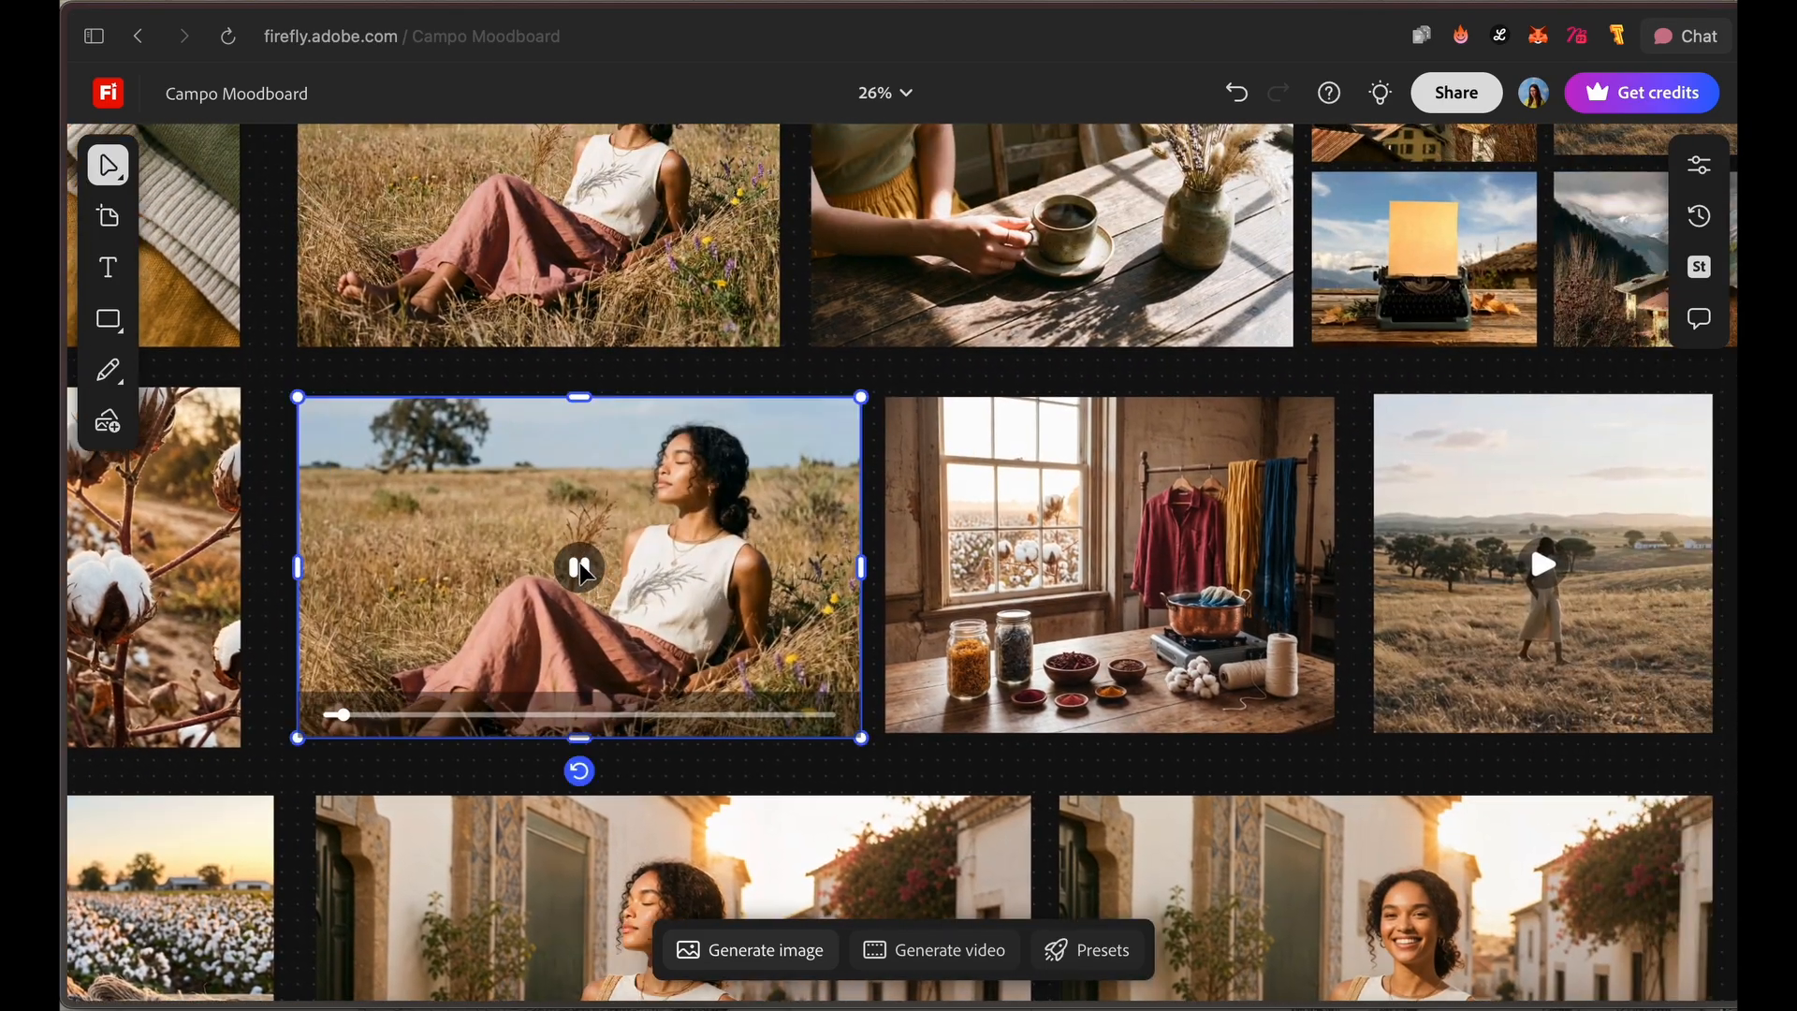
click(1544, 565)
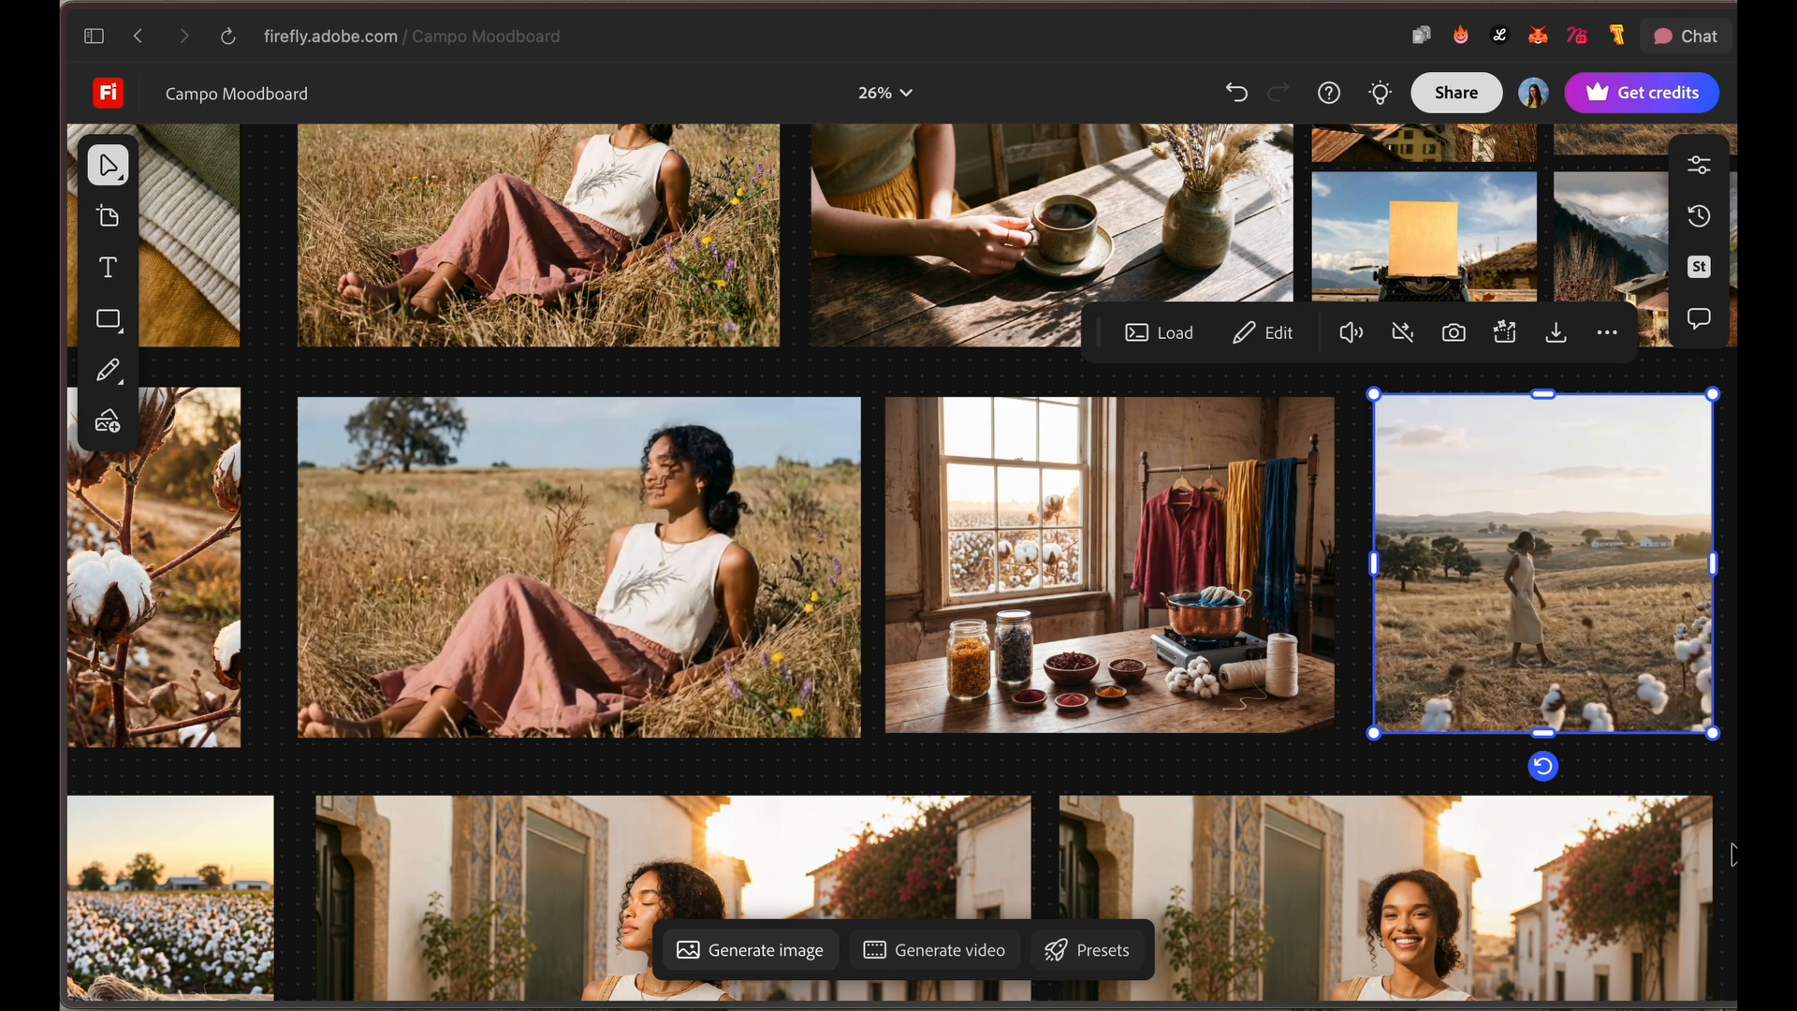
click(1700, 778)
Step: Examine the lavender and cotton bag image, then the overall arrangement of the moodboard
drag(1641, 769, 1425, 807)
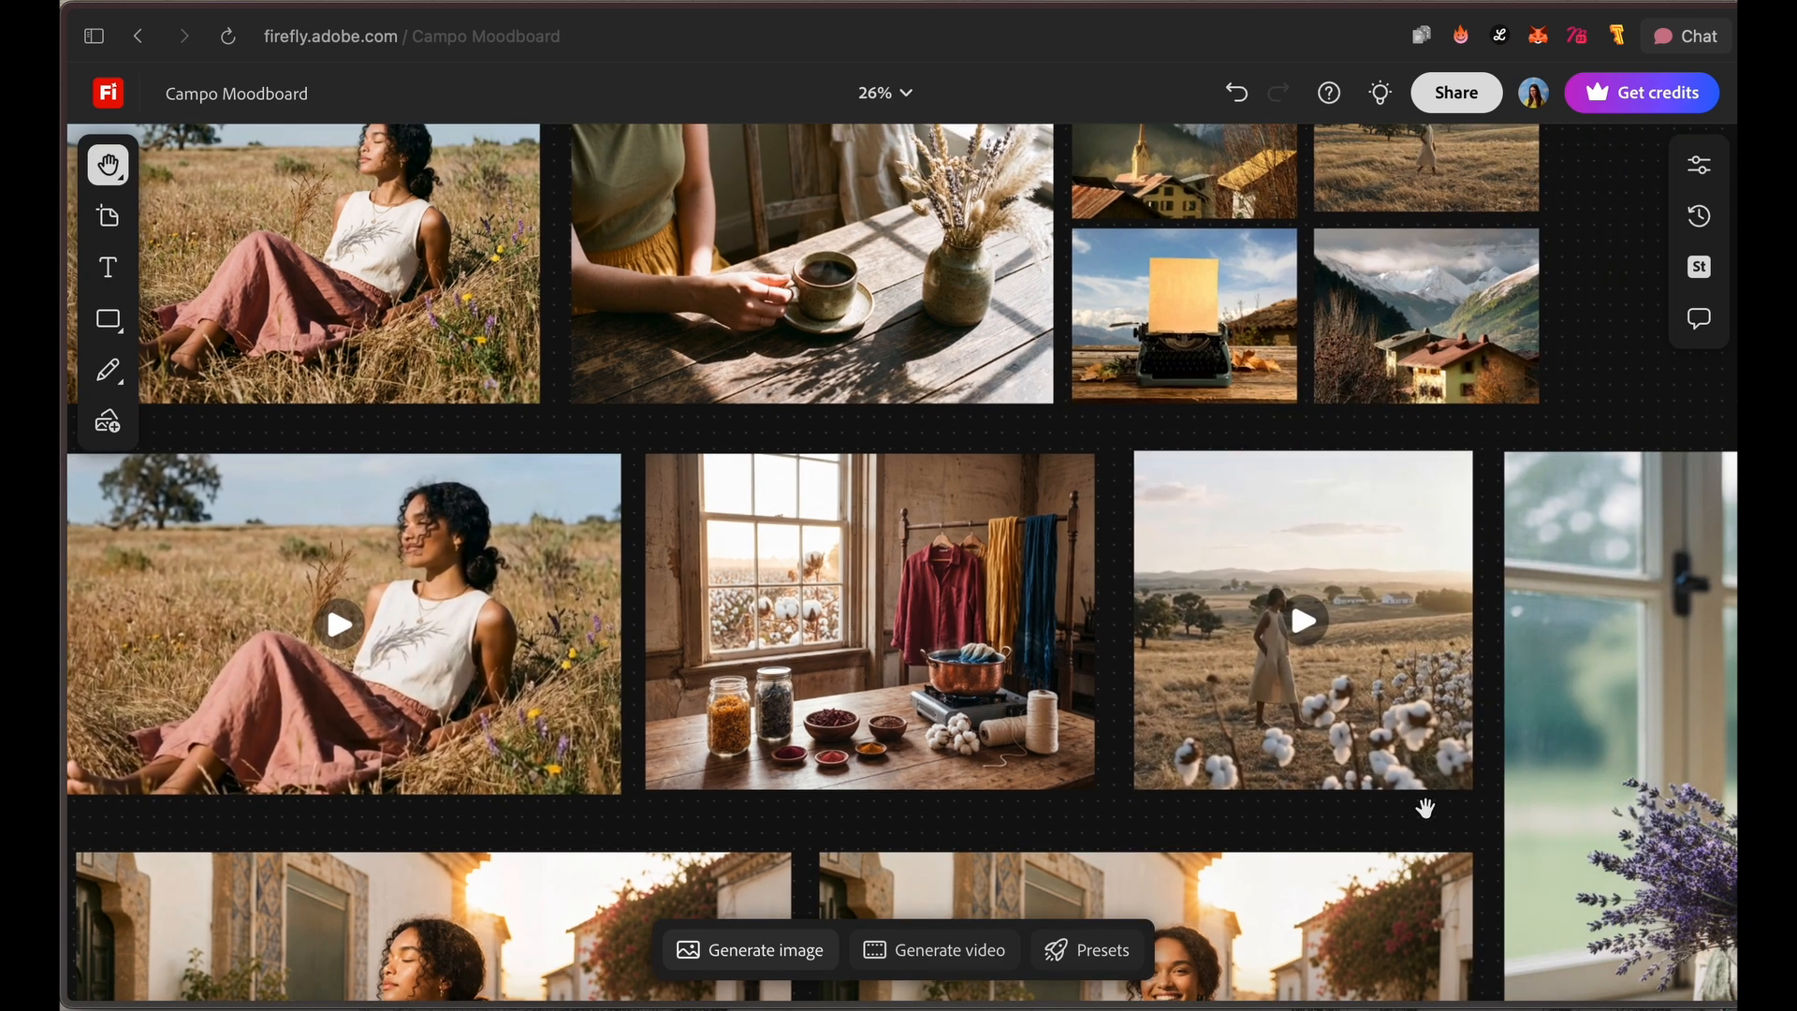
drag(1592, 288, 1027, 168)
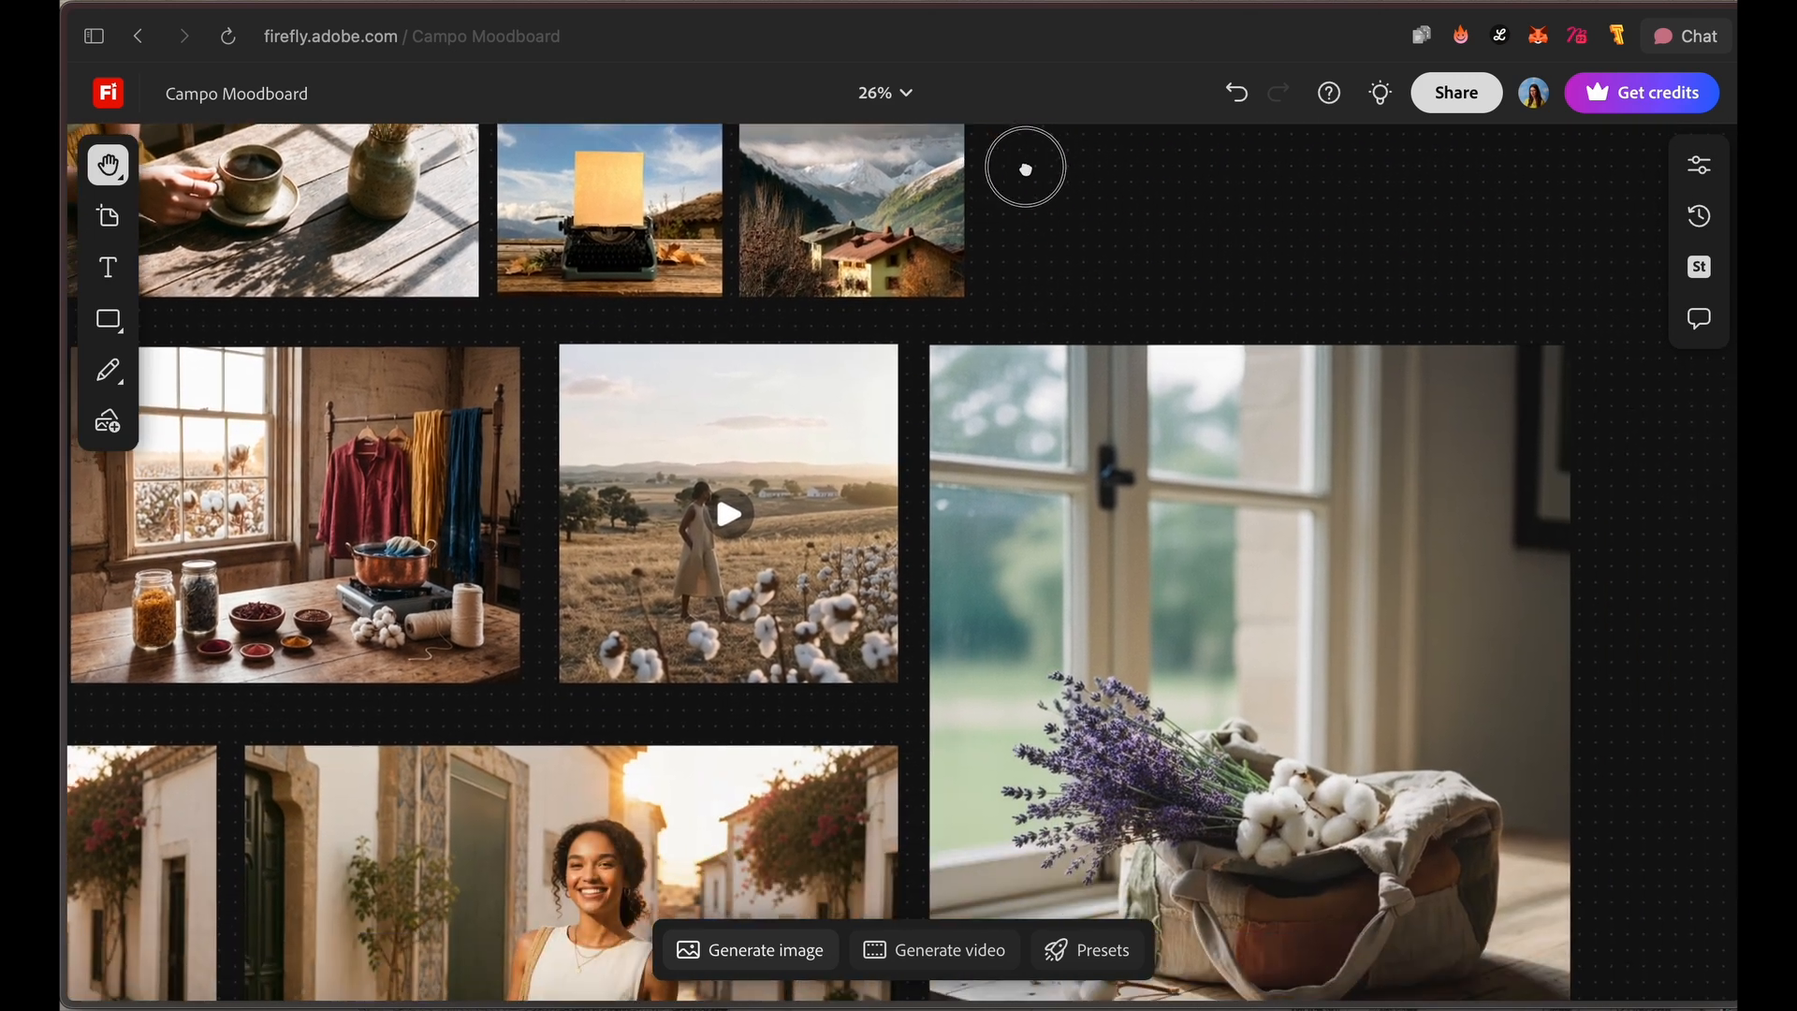
drag(1588, 702, 1528, 387)
click(1312, 655)
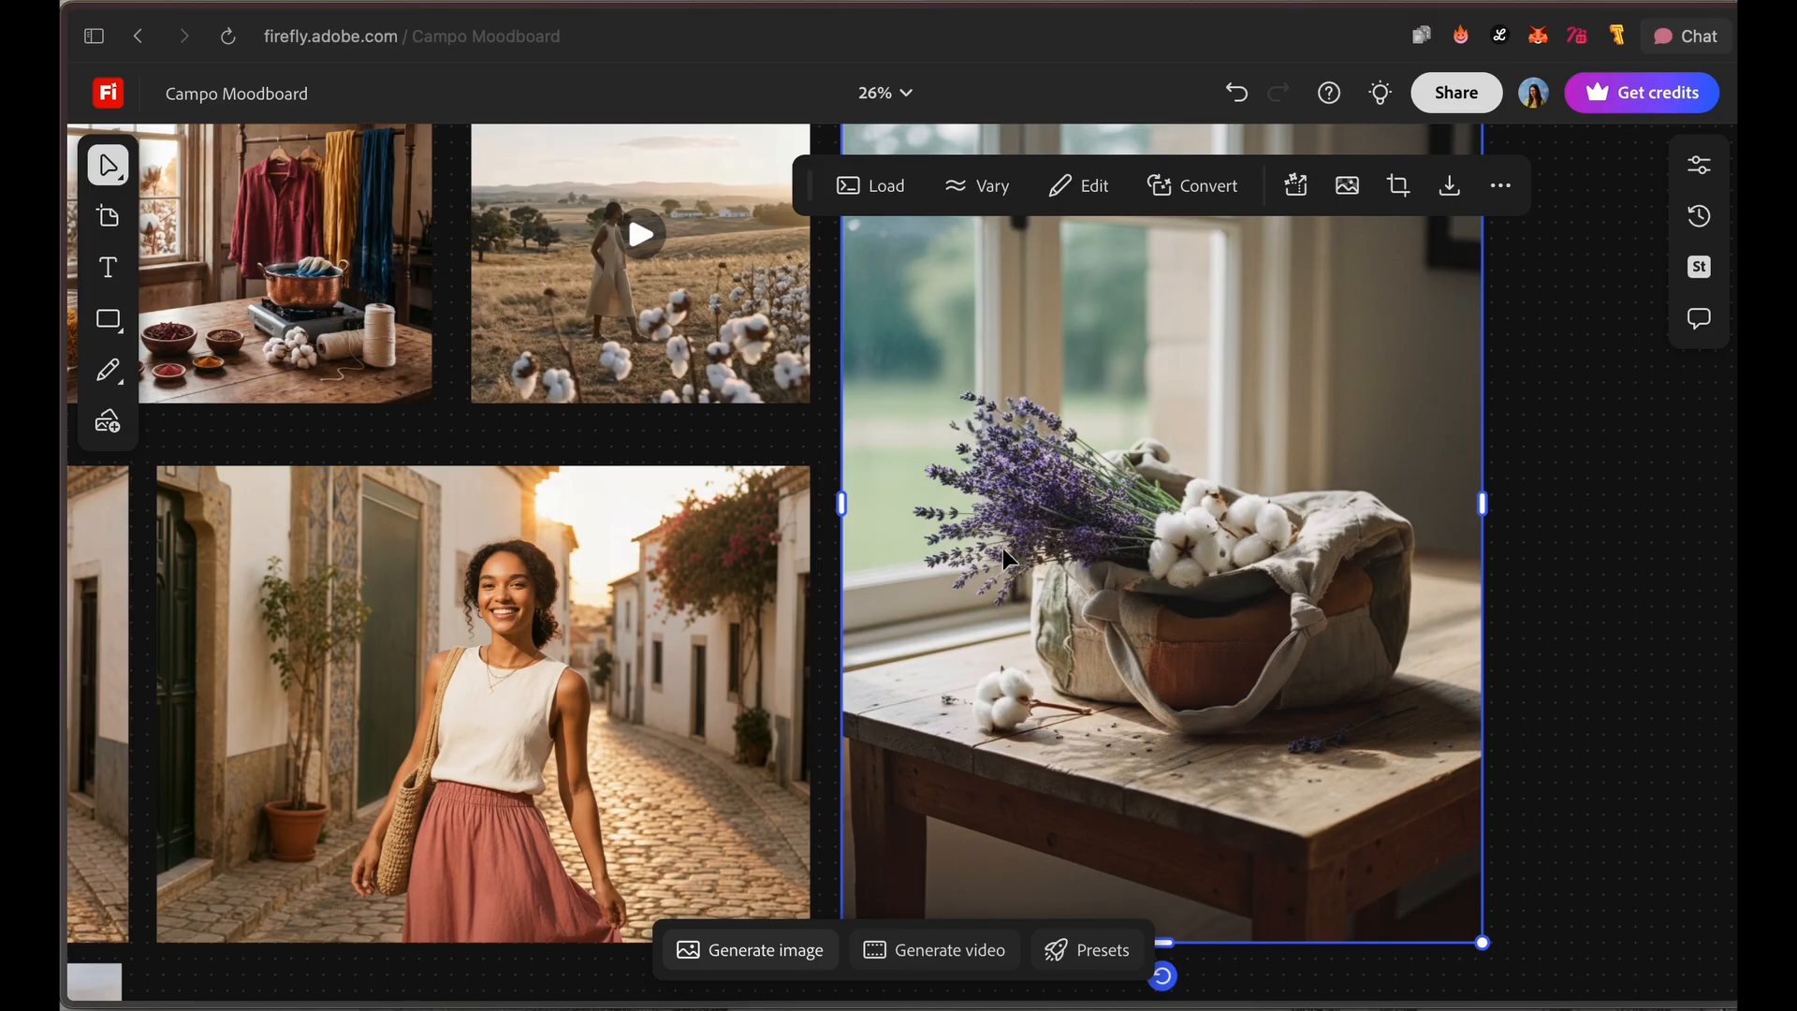
scroll(1042, 635, down, 5)
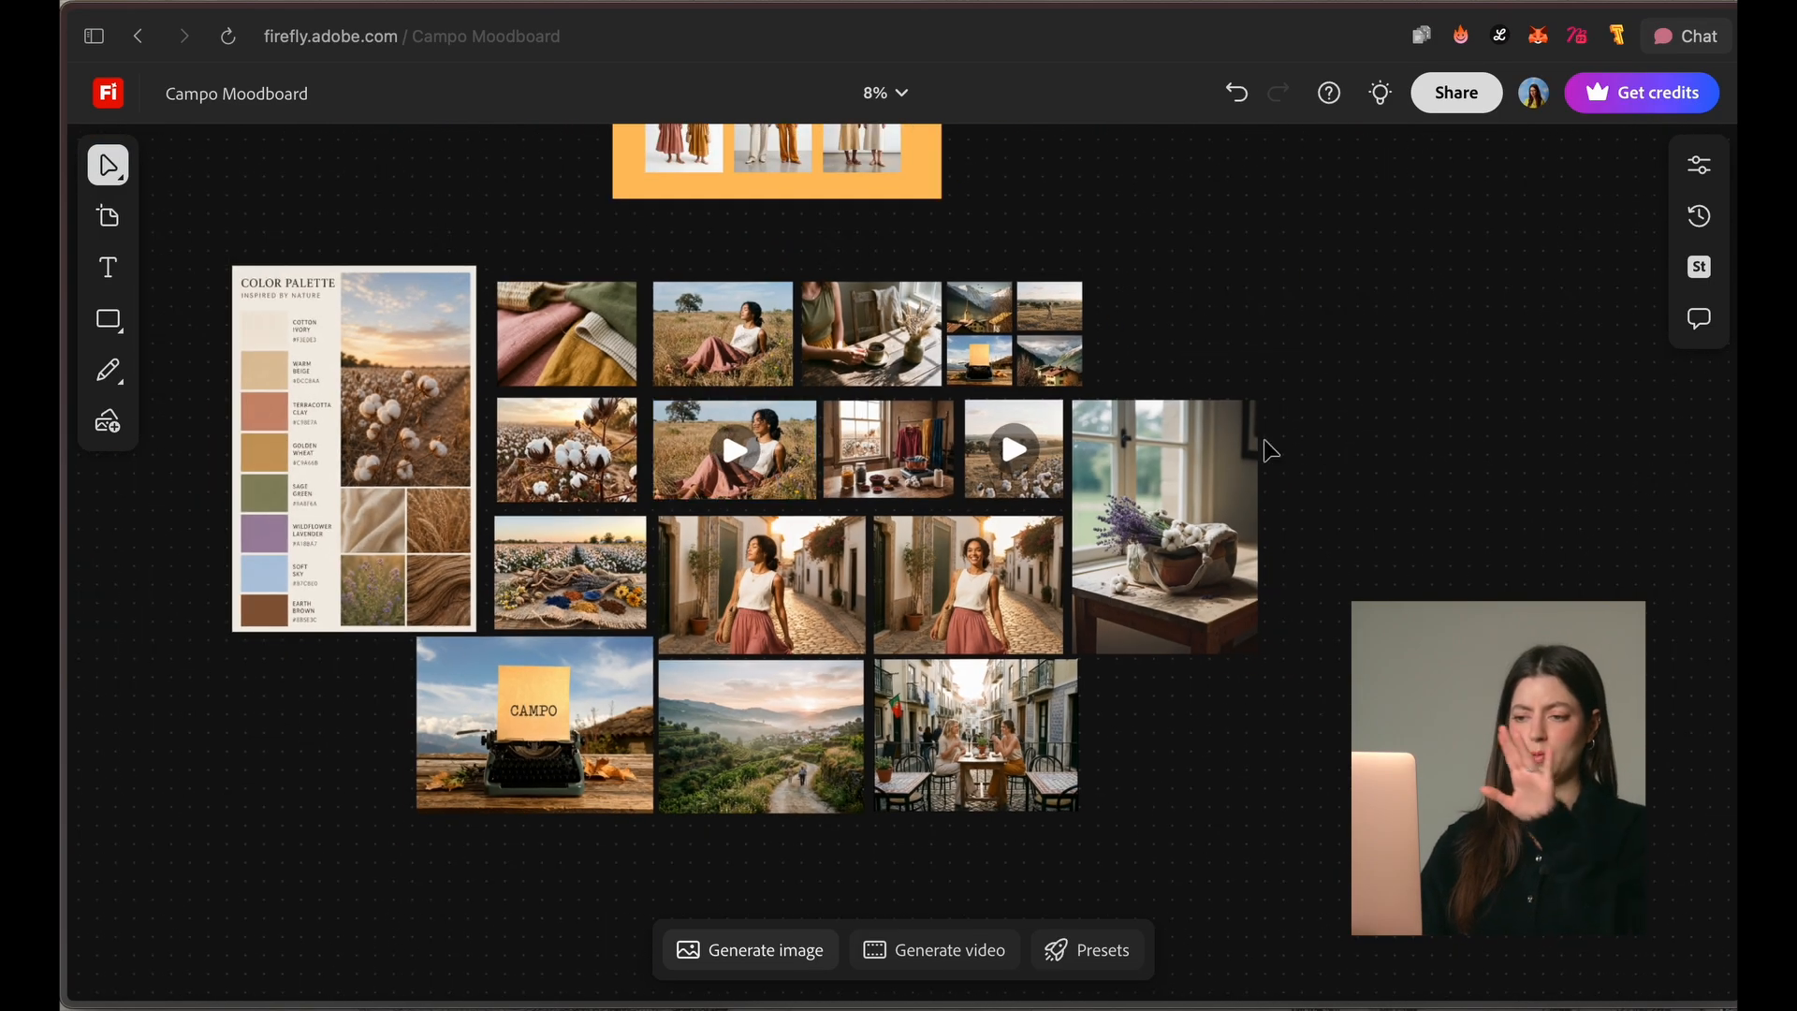
scroll(1150, 548, down, 5)
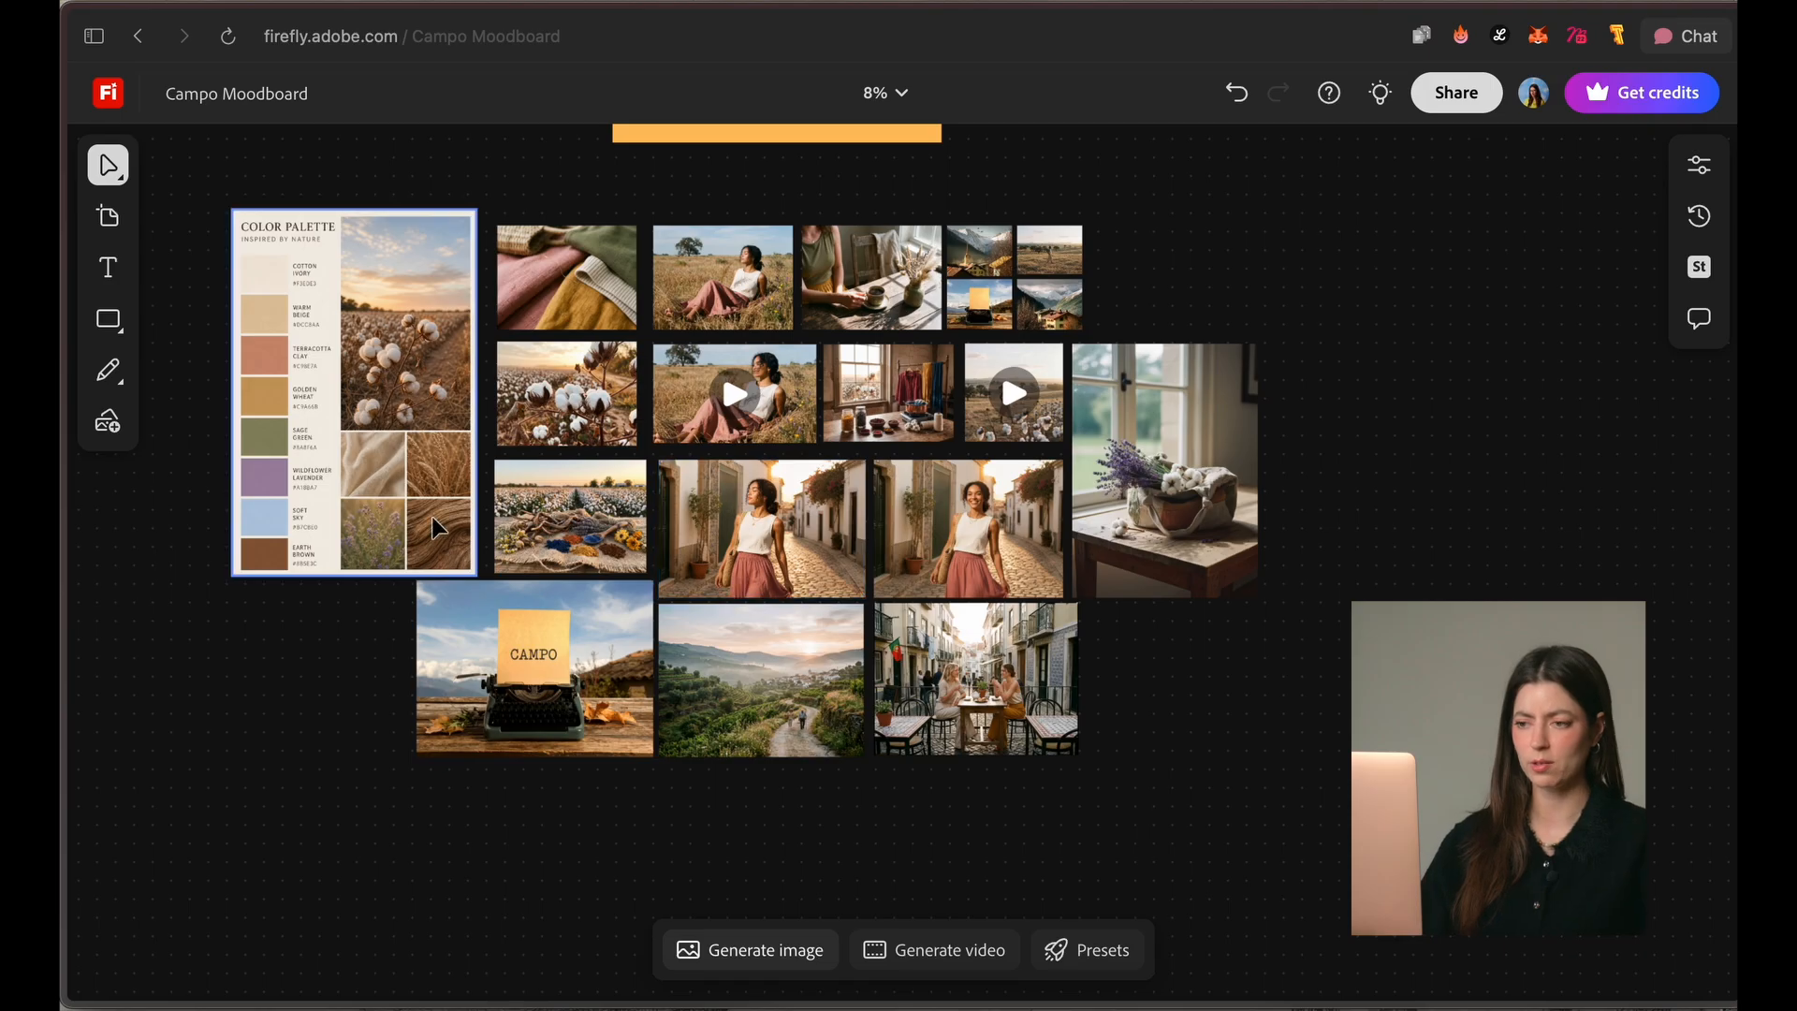
Step: Draw a large rectangle on the empty canvas below the moodboard images and fill it with light yellow
click(108, 319)
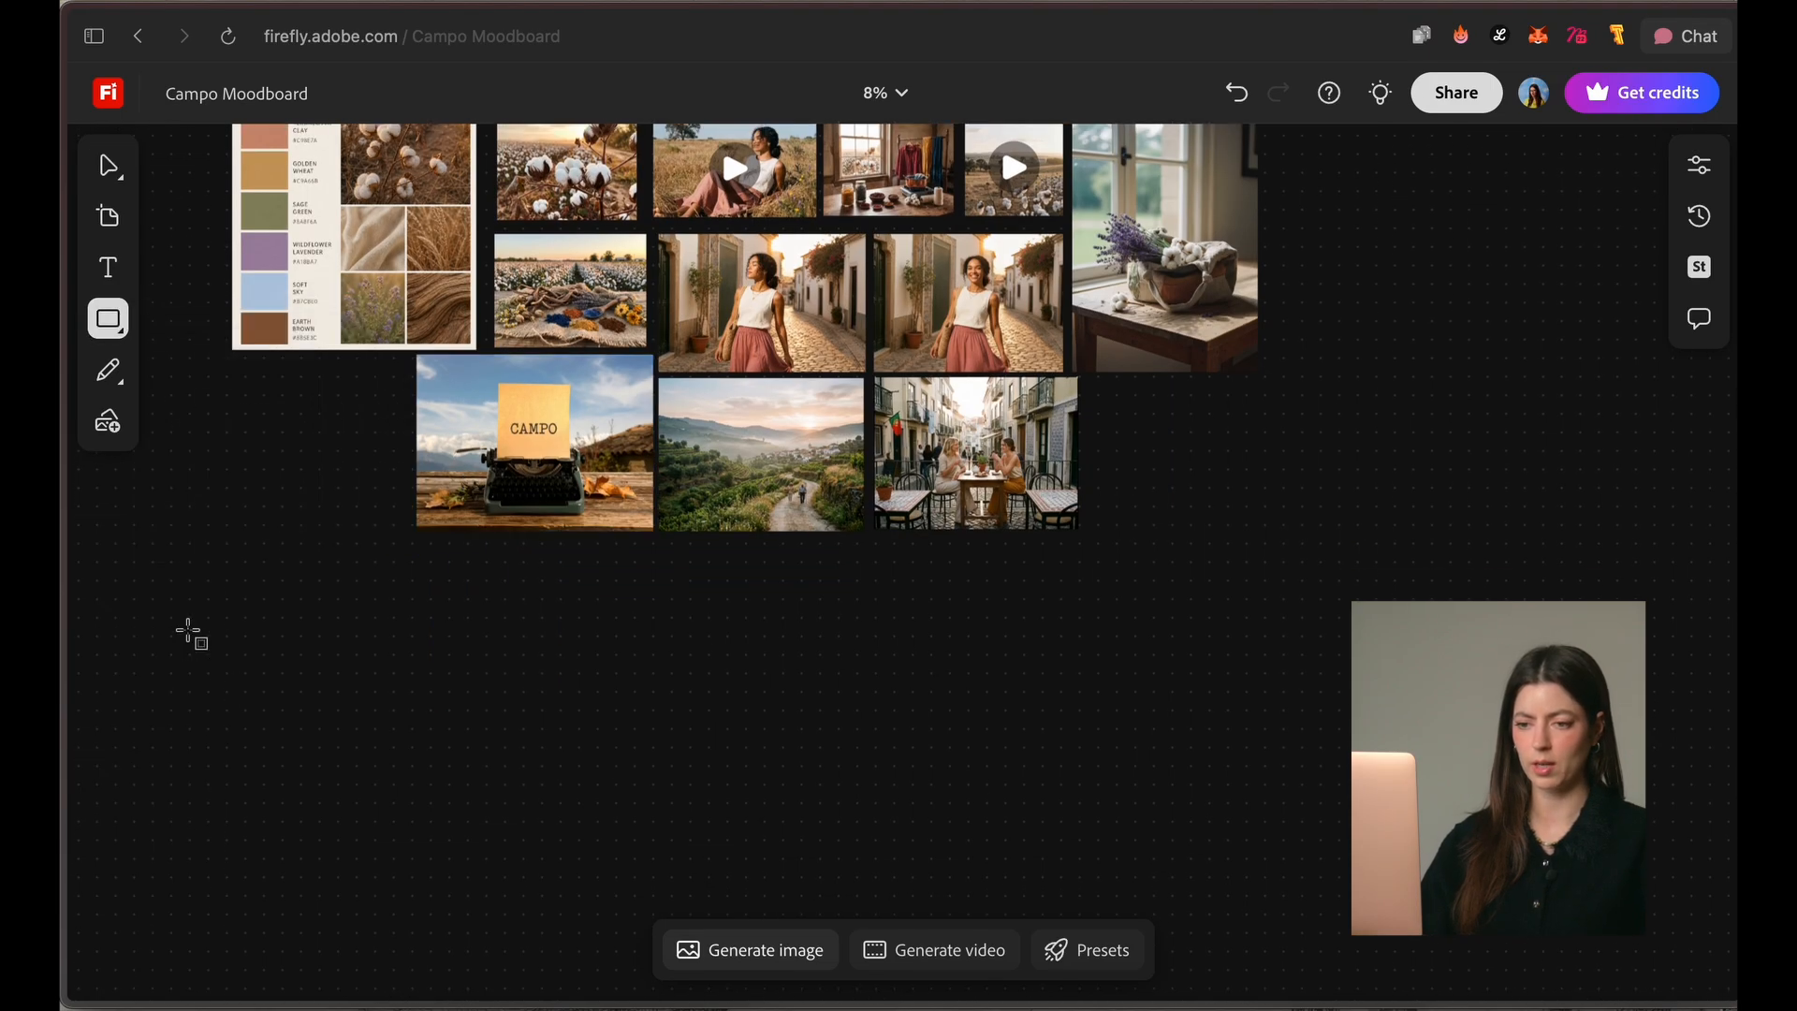
drag(186, 616, 806, 999)
scroll(449, 642, down, 3)
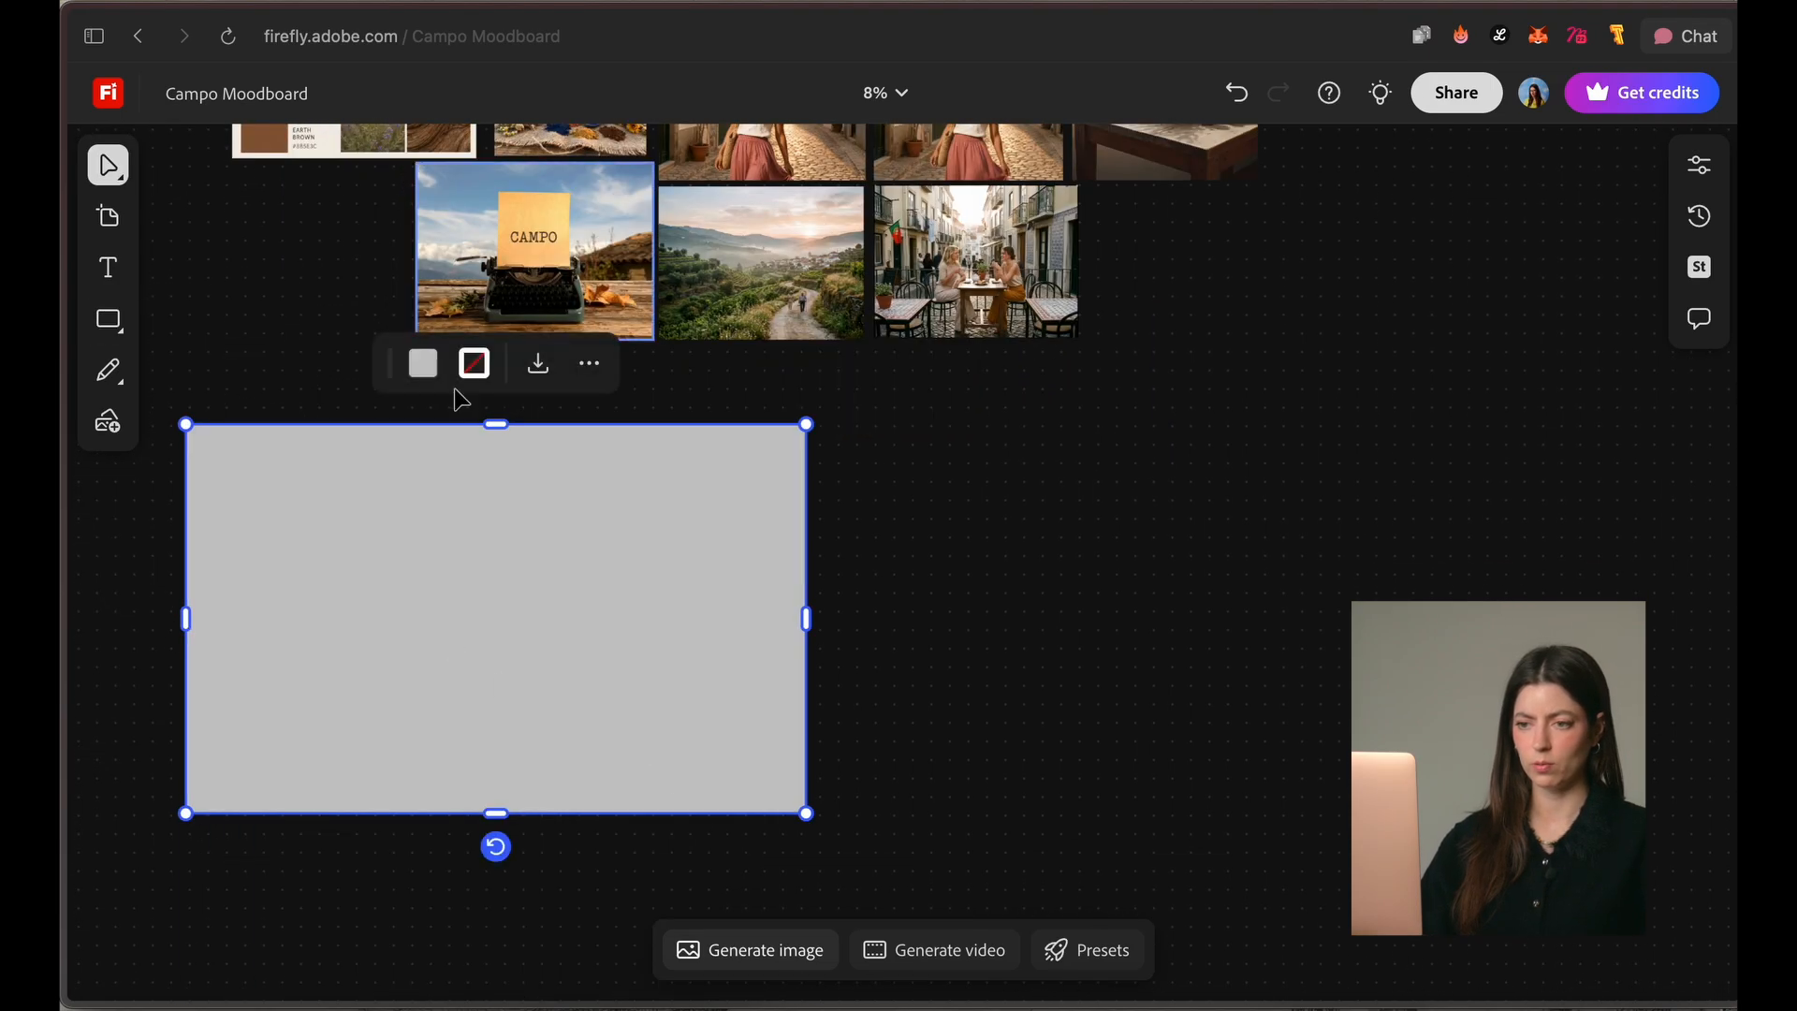
click(423, 363)
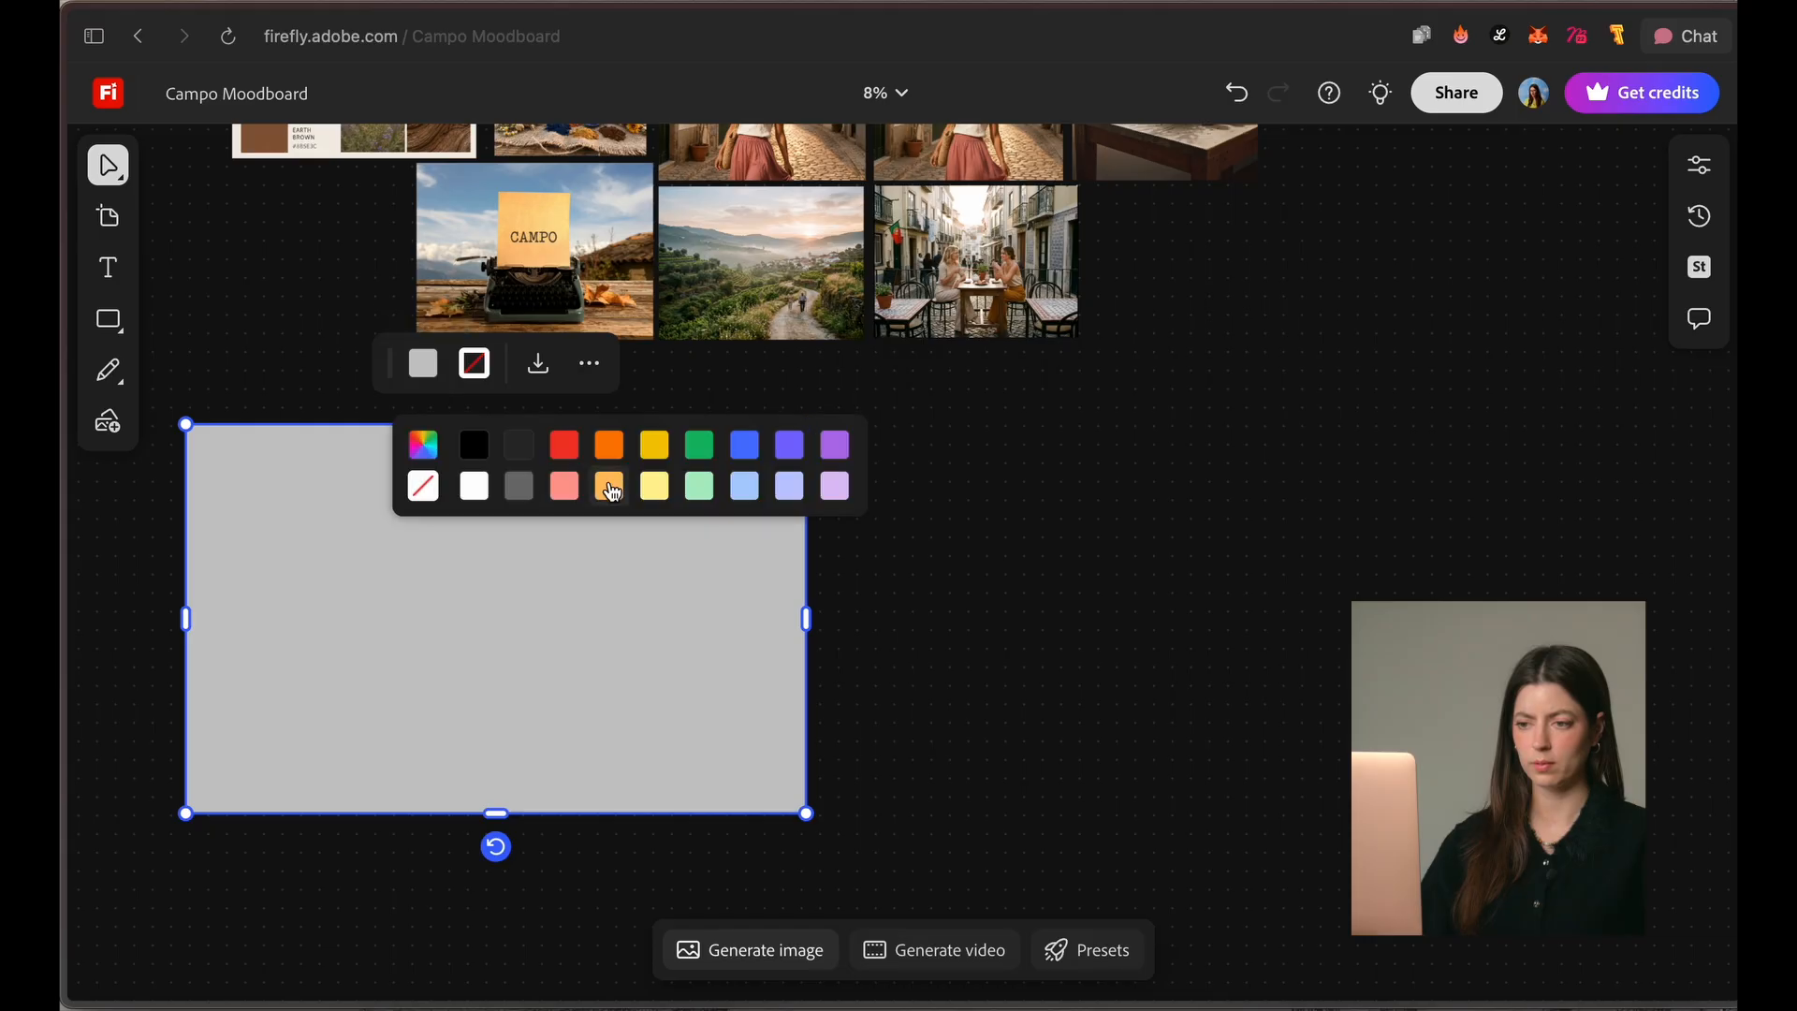
click(655, 489)
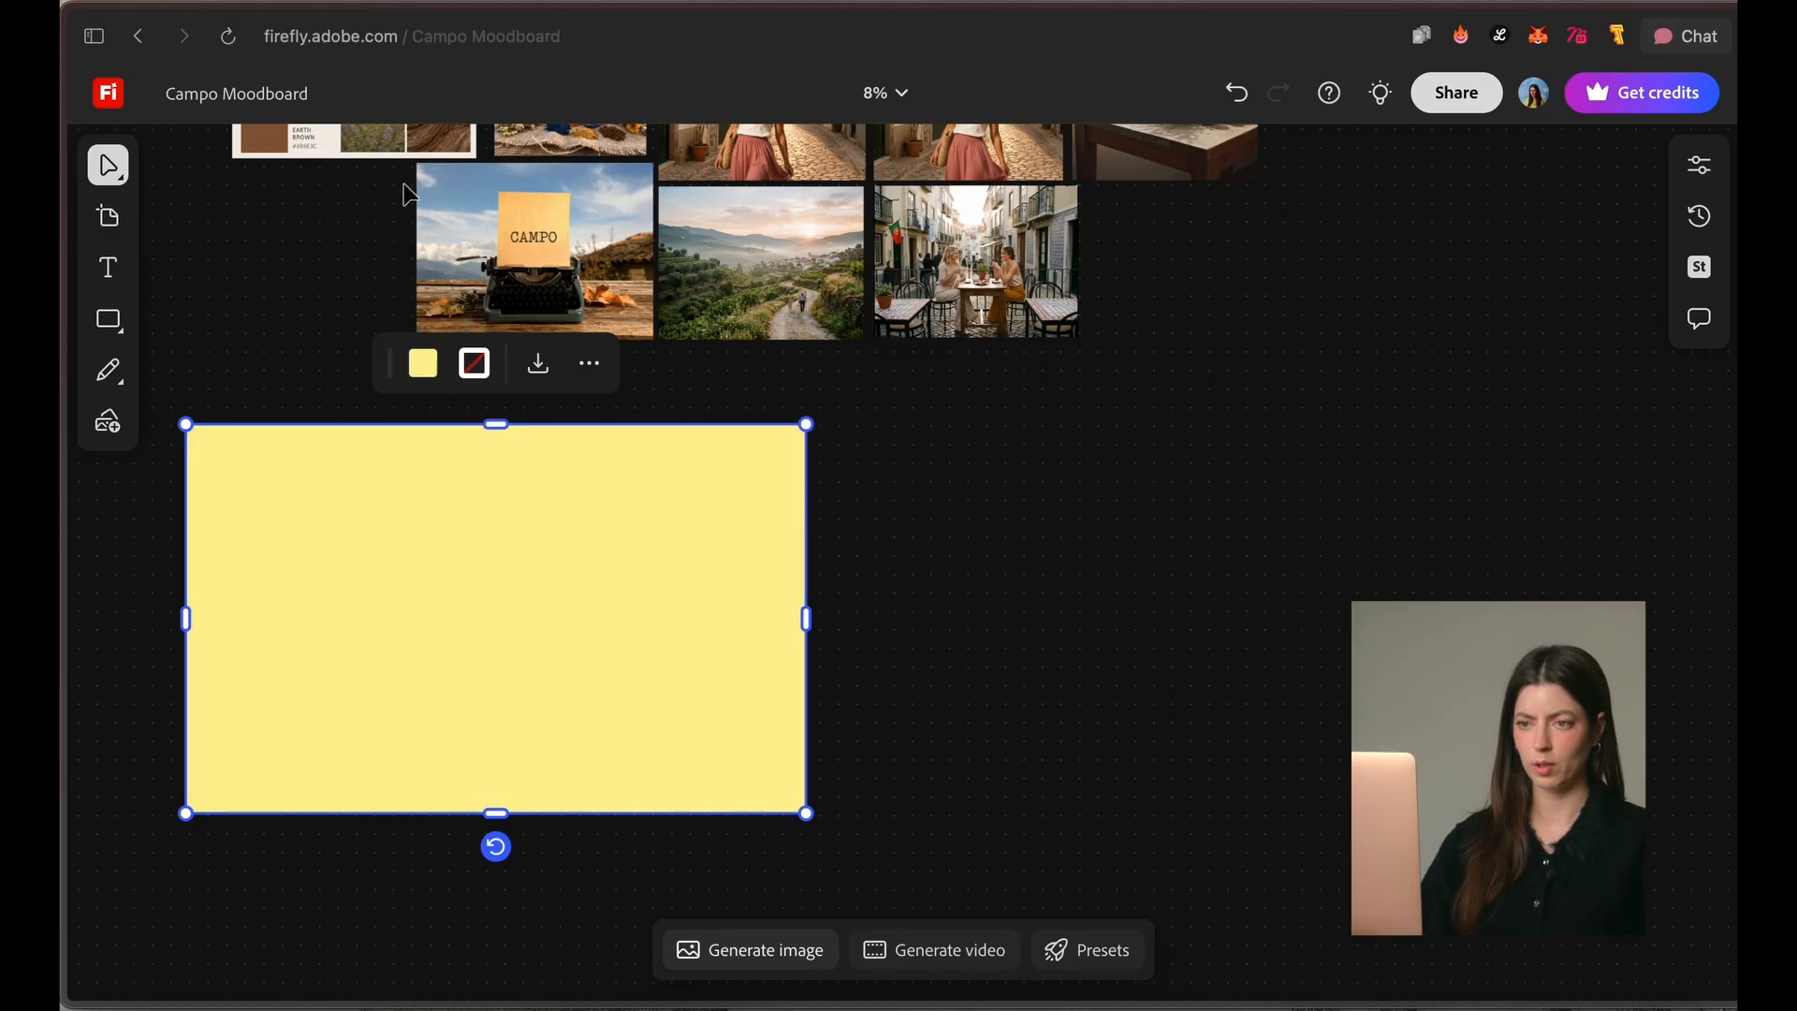
Step: Move the color palette image onto the yellow rectangle and send the rectangle to the back
drag(369, 148, 375, 784)
drag(371, 706, 370, 715)
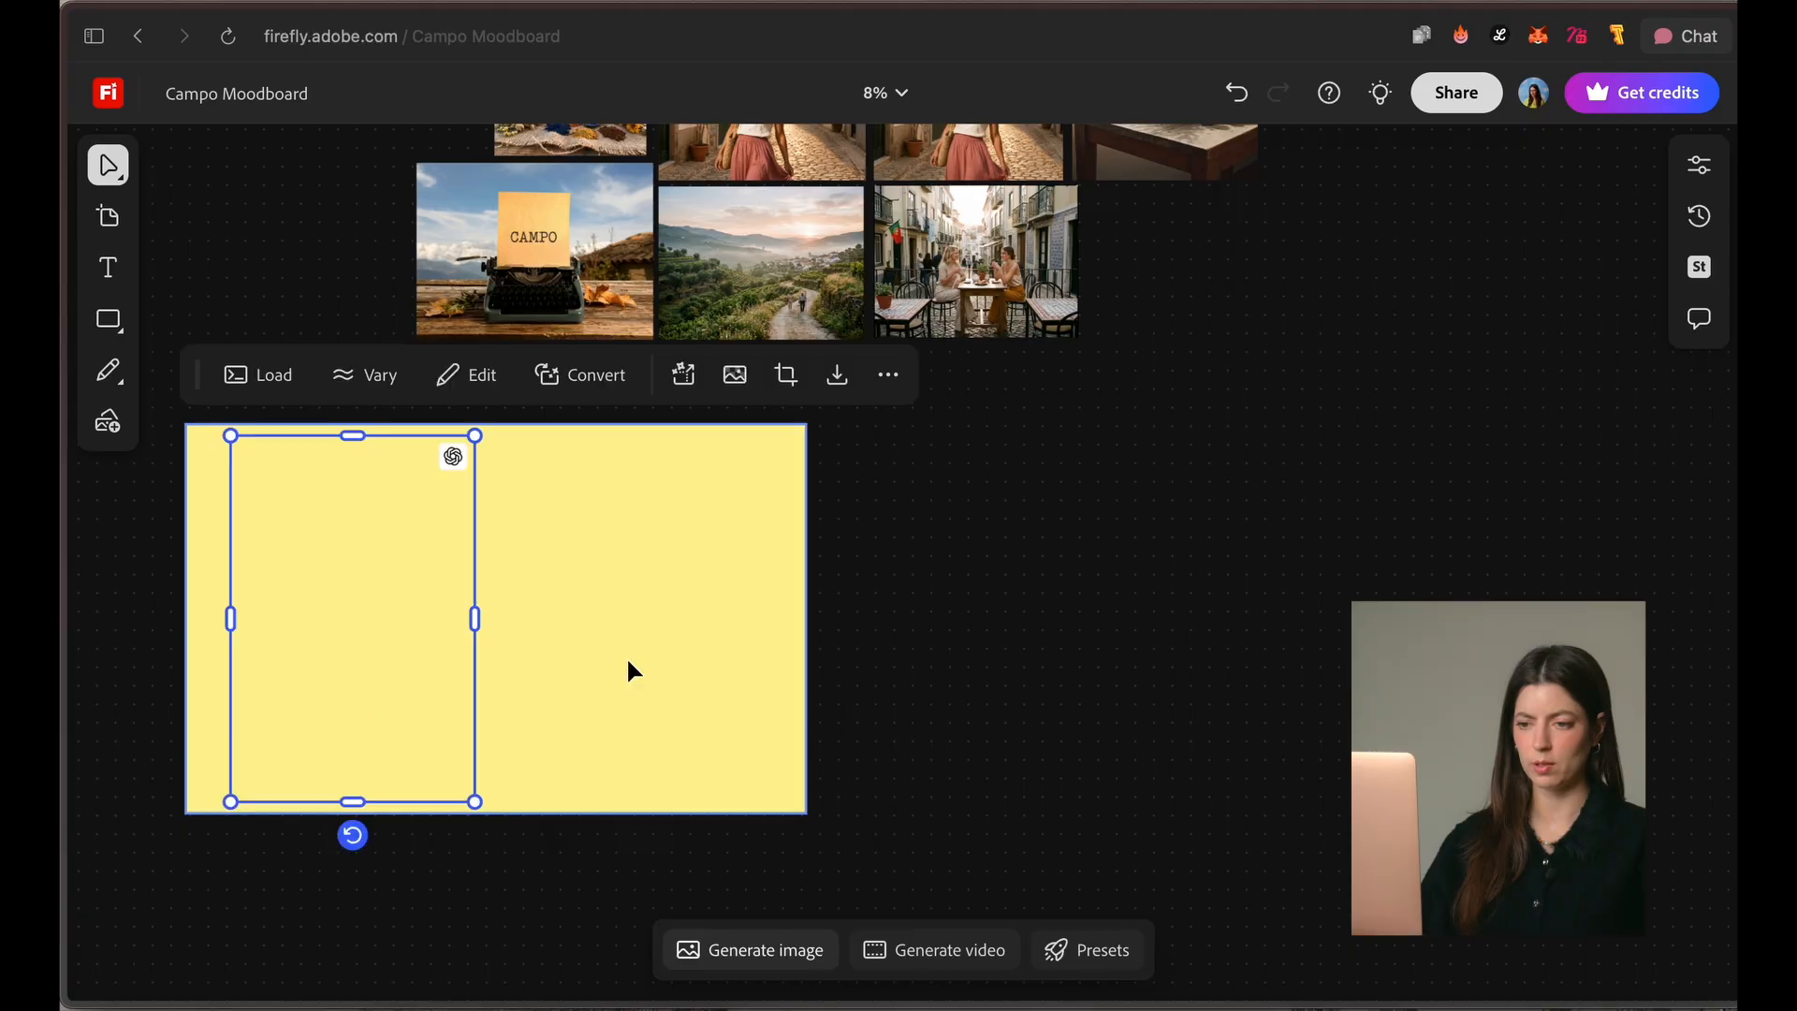
click(645, 660)
right_click(645, 660)
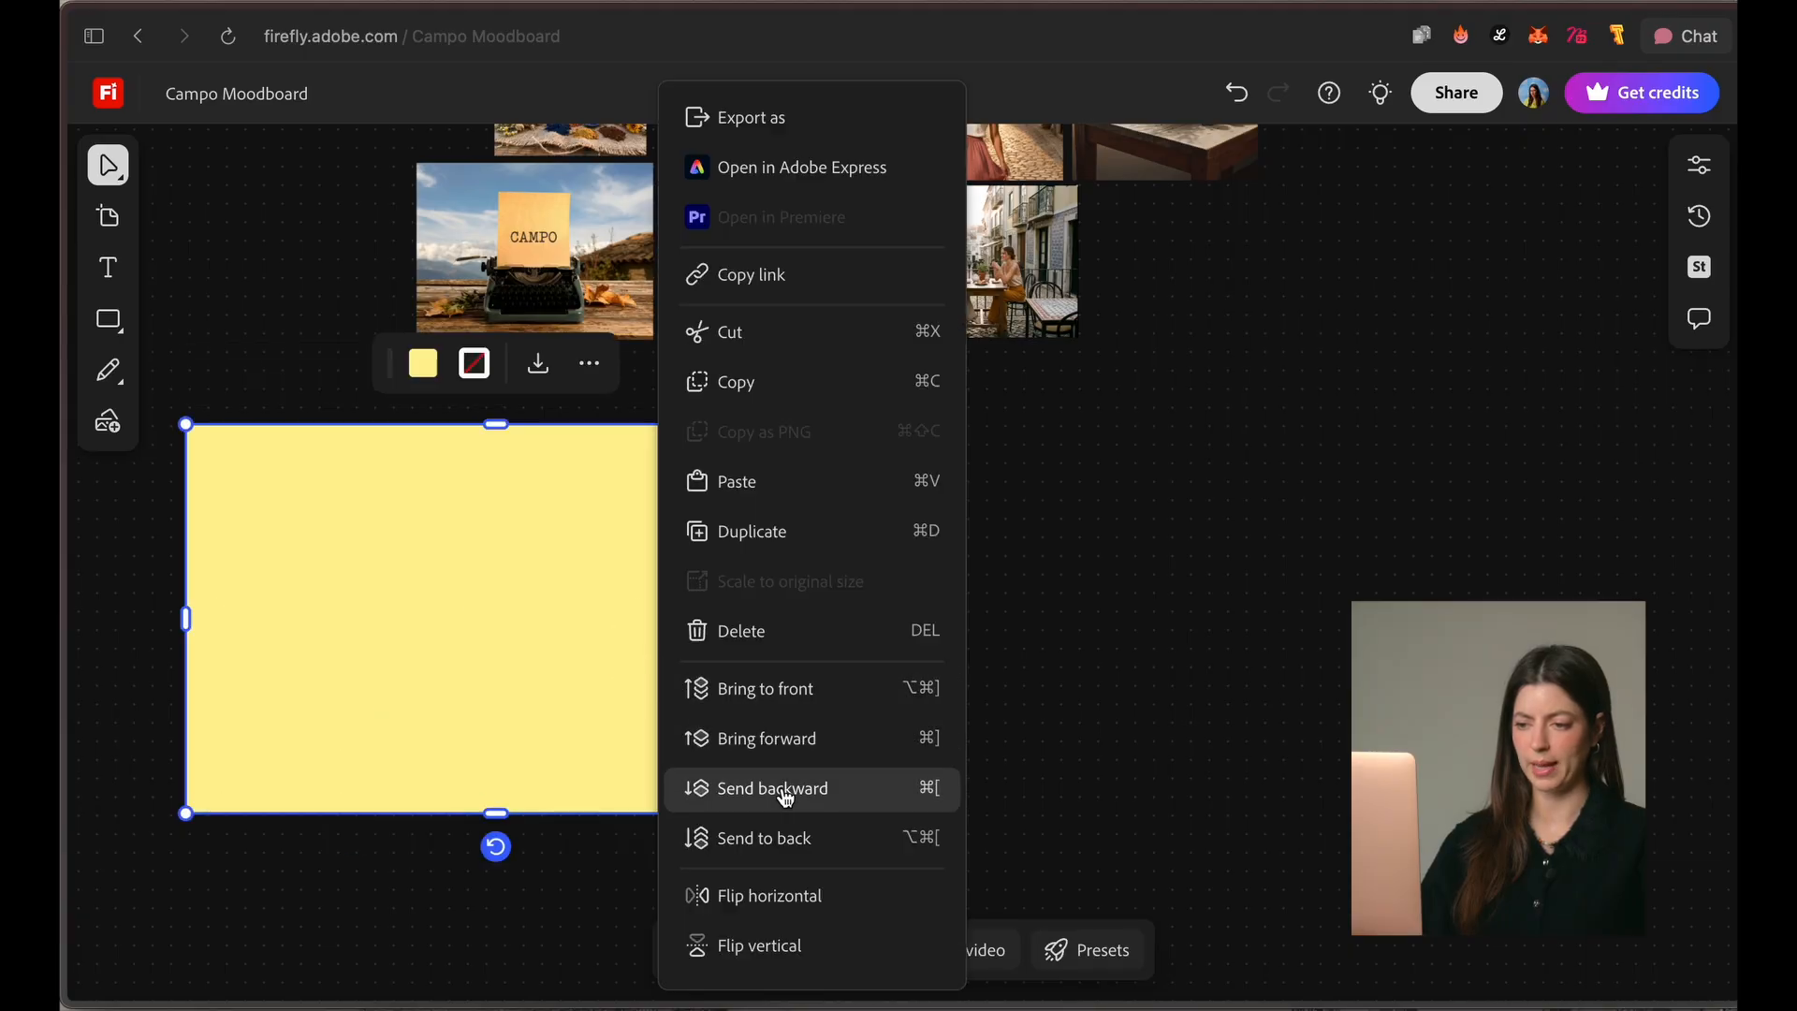
click(793, 838)
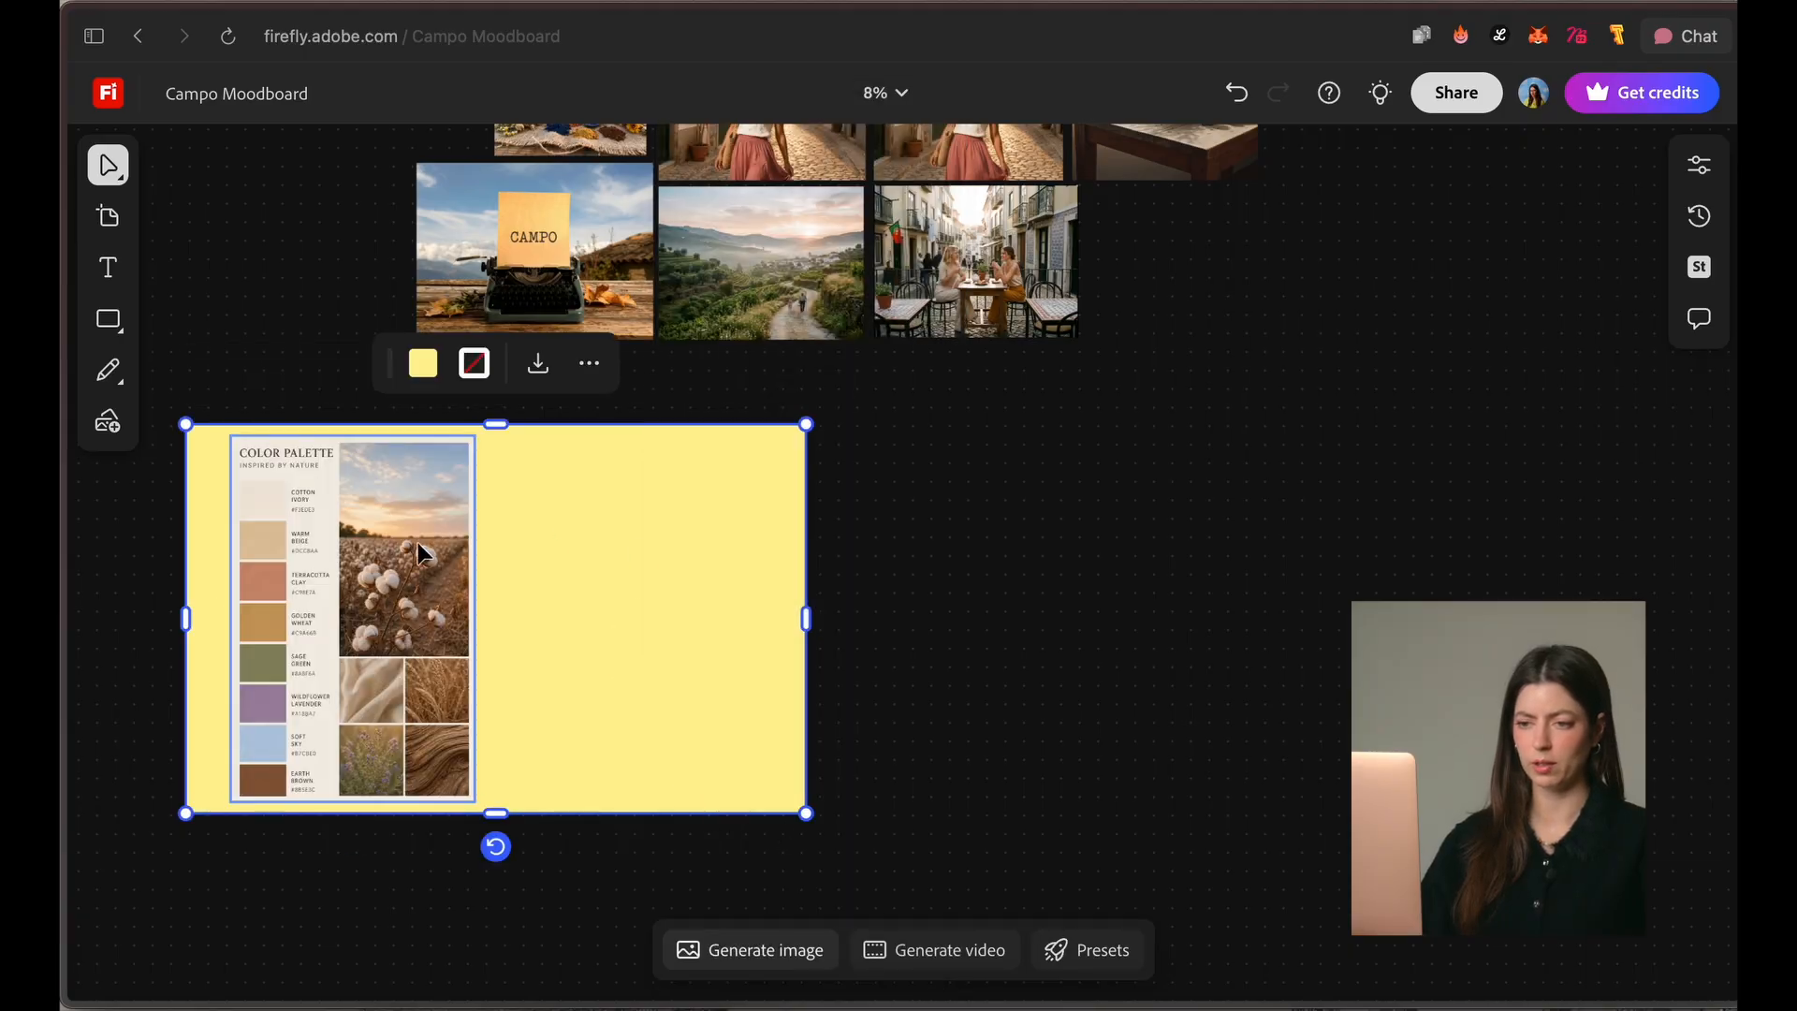
Step: Place the folded fabrics image beside the color palette on the yellow rectangle
drag(630, 887, 630, 887)
drag(647, 700, 647, 700)
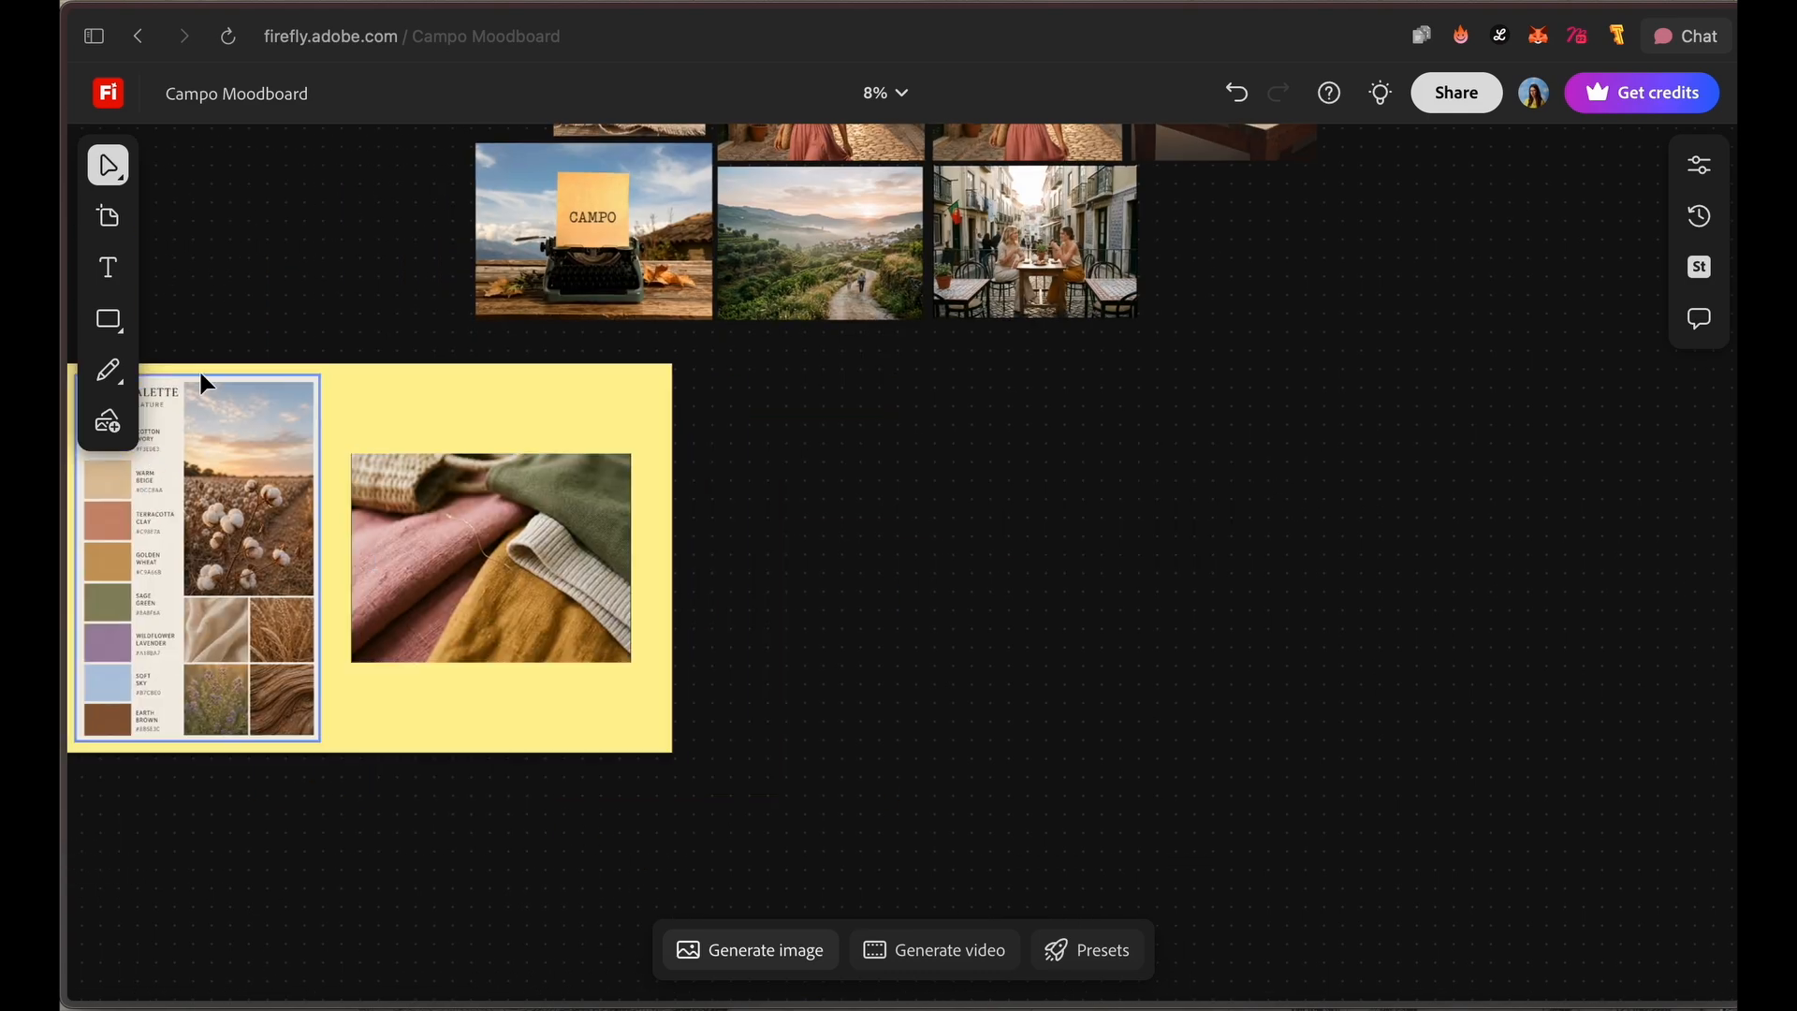
Step: Add a blue-grey rectangle beside the yellow board and place the CAMPO typewriter image on it
click(1075, 565)
click(1002, 301)
click(995, 511)
key(super+v)
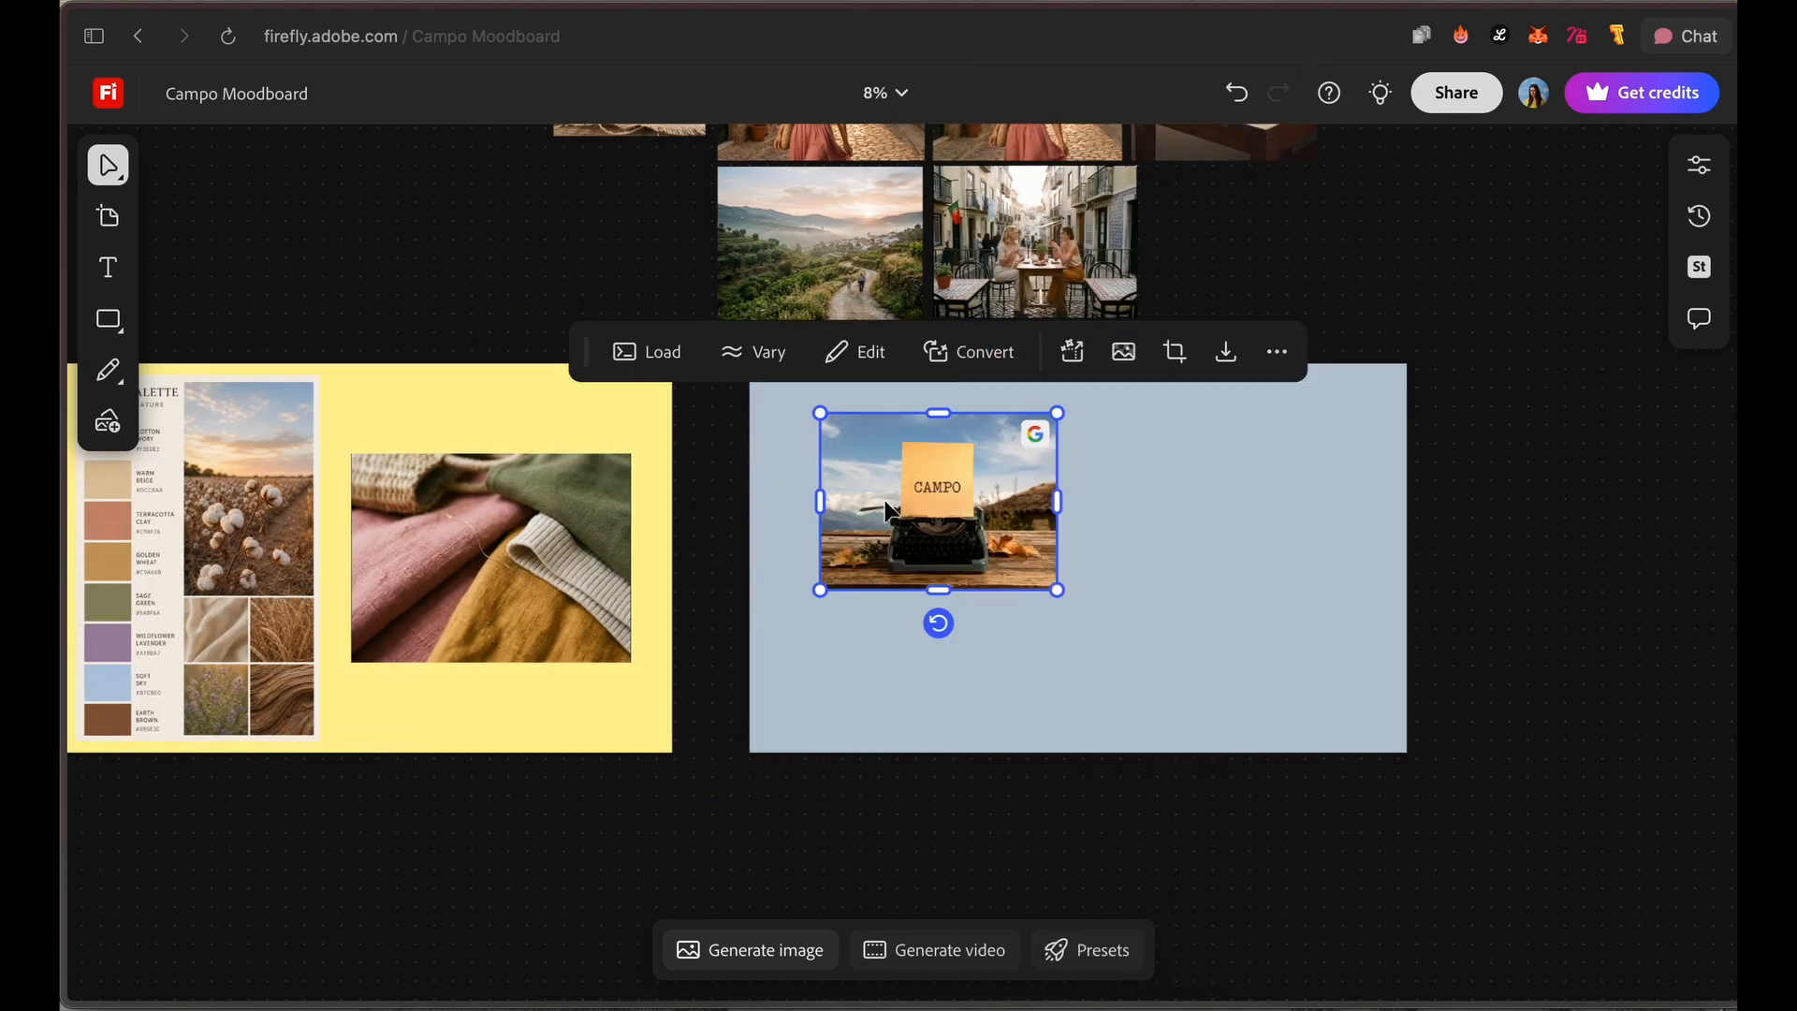
drag(950, 496, 931, 486)
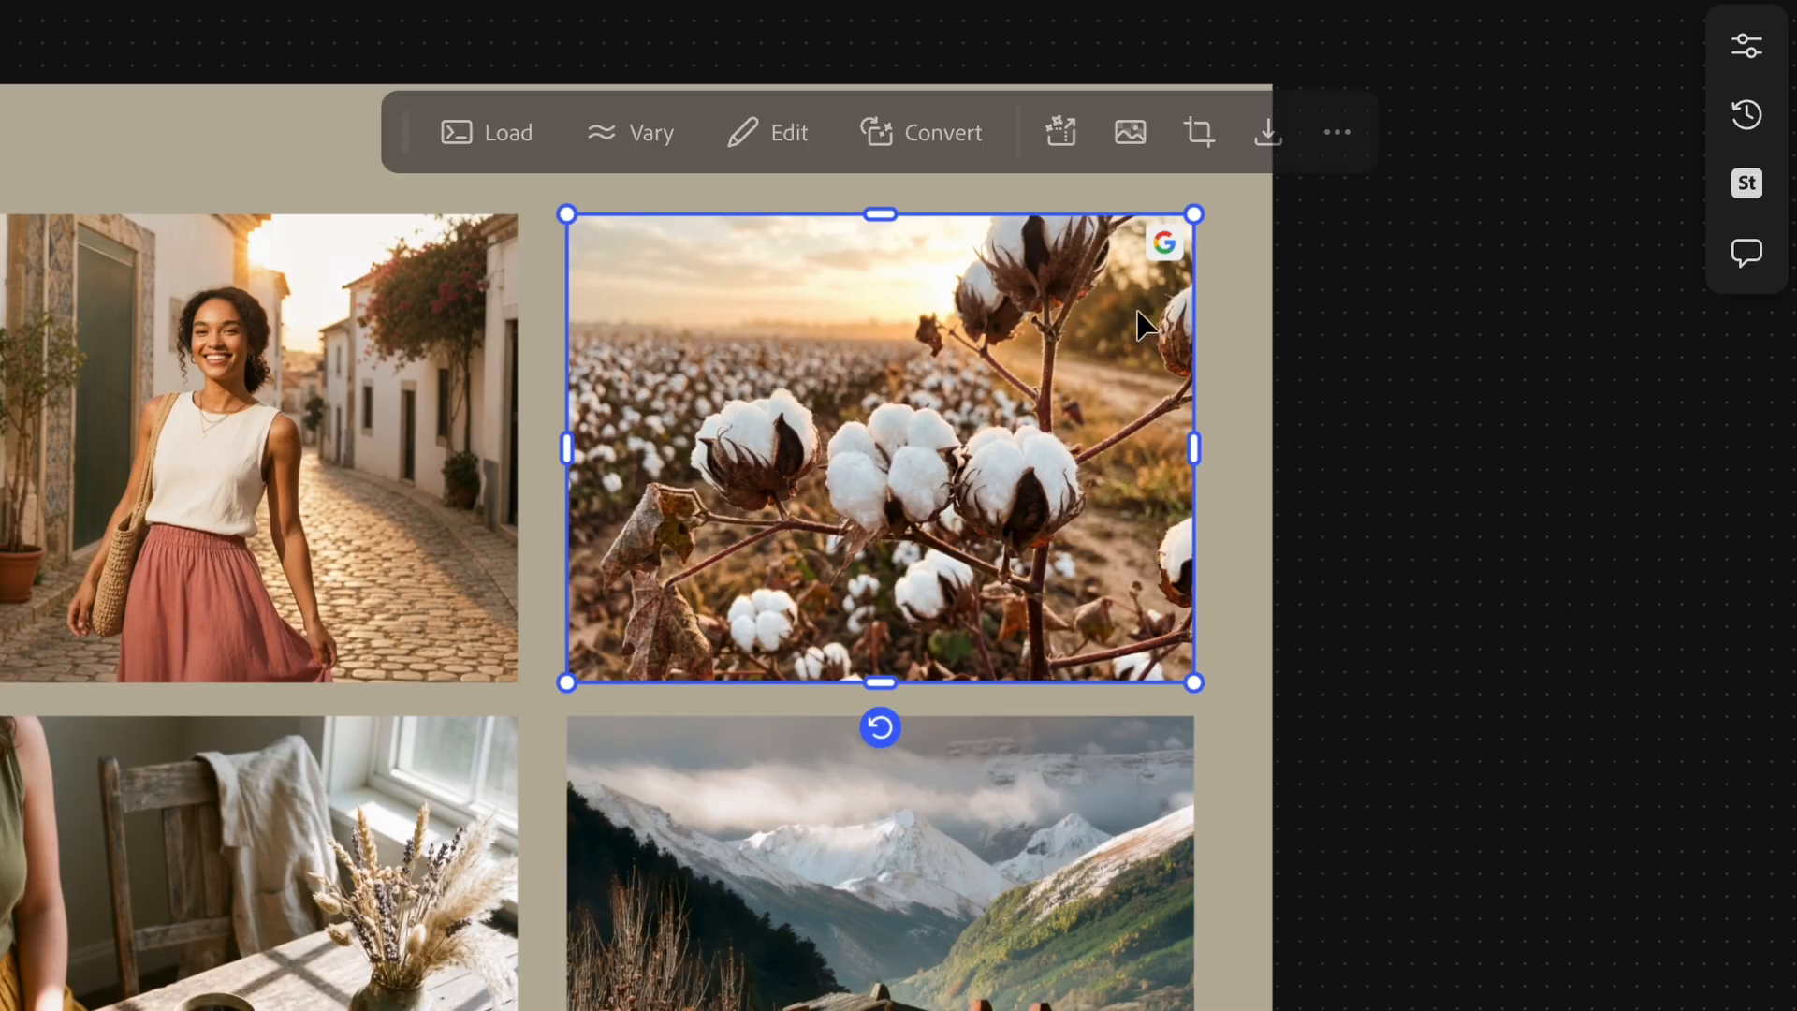
Step: Check the model badges on the cotton field image and the mountain village image
mouse_move(1116, 241)
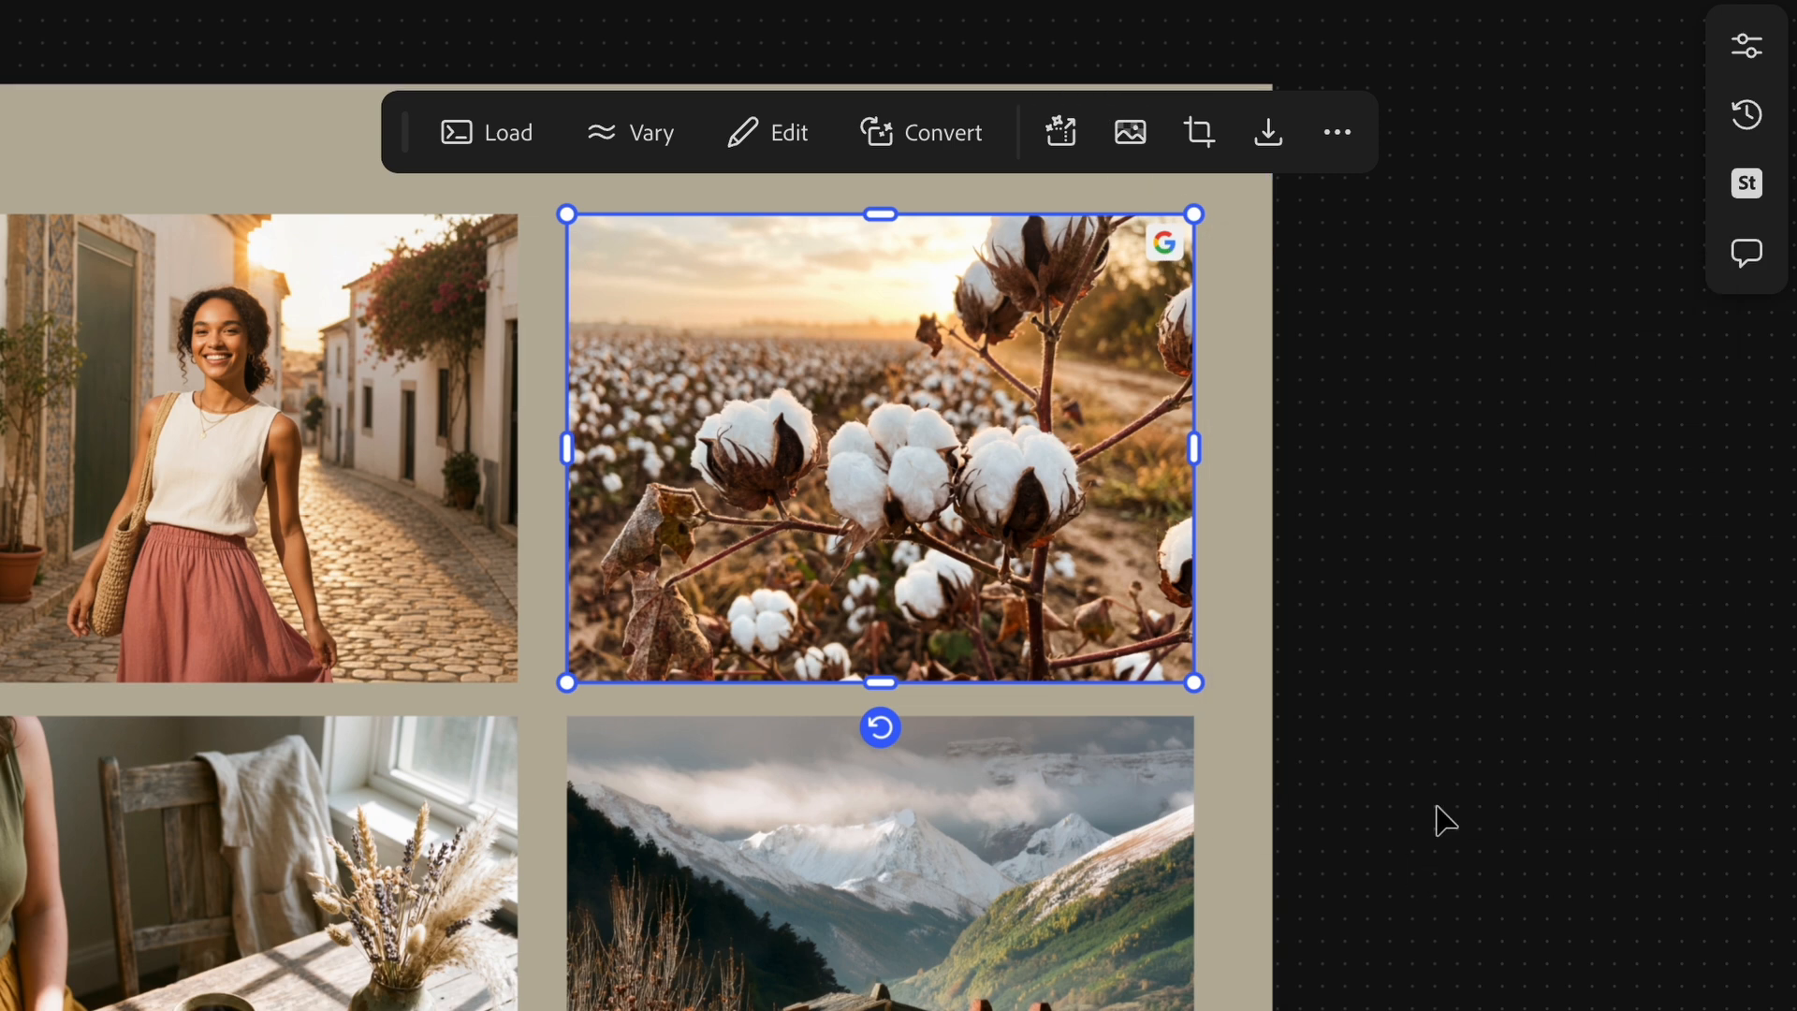
scroll(767, 848, down, 5)
click(1119, 188)
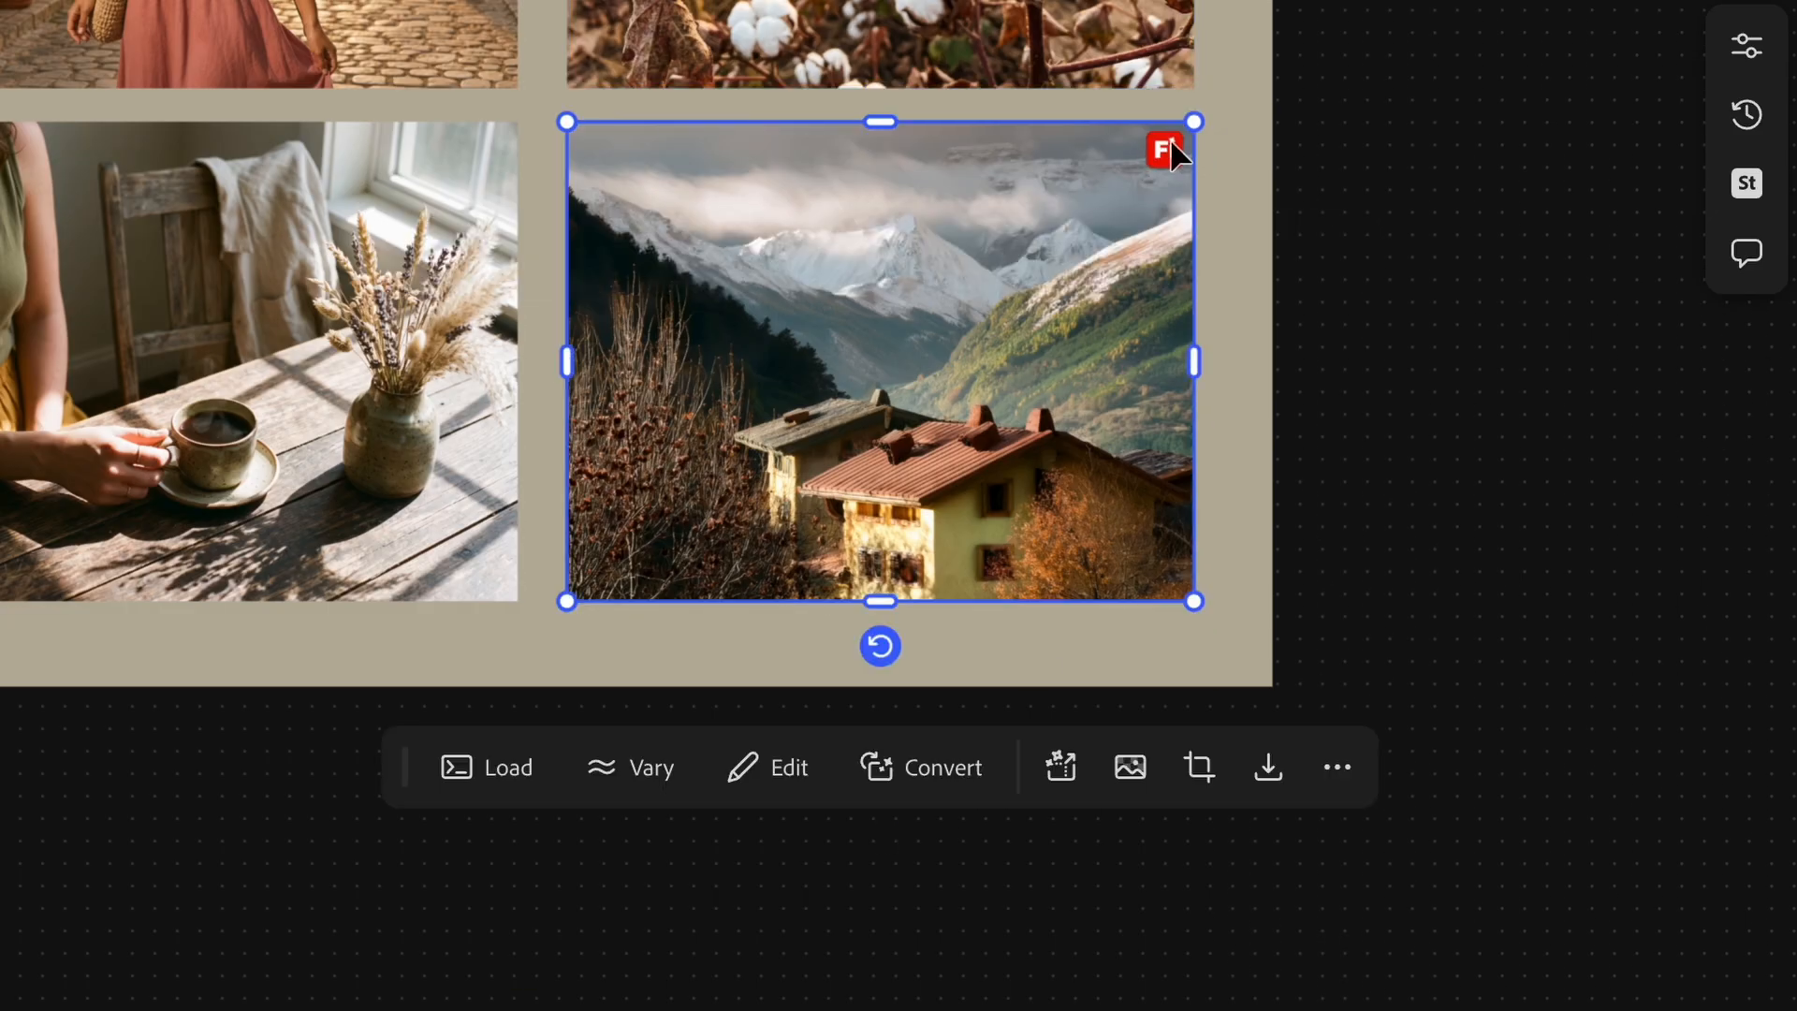
mouse_move(1168, 154)
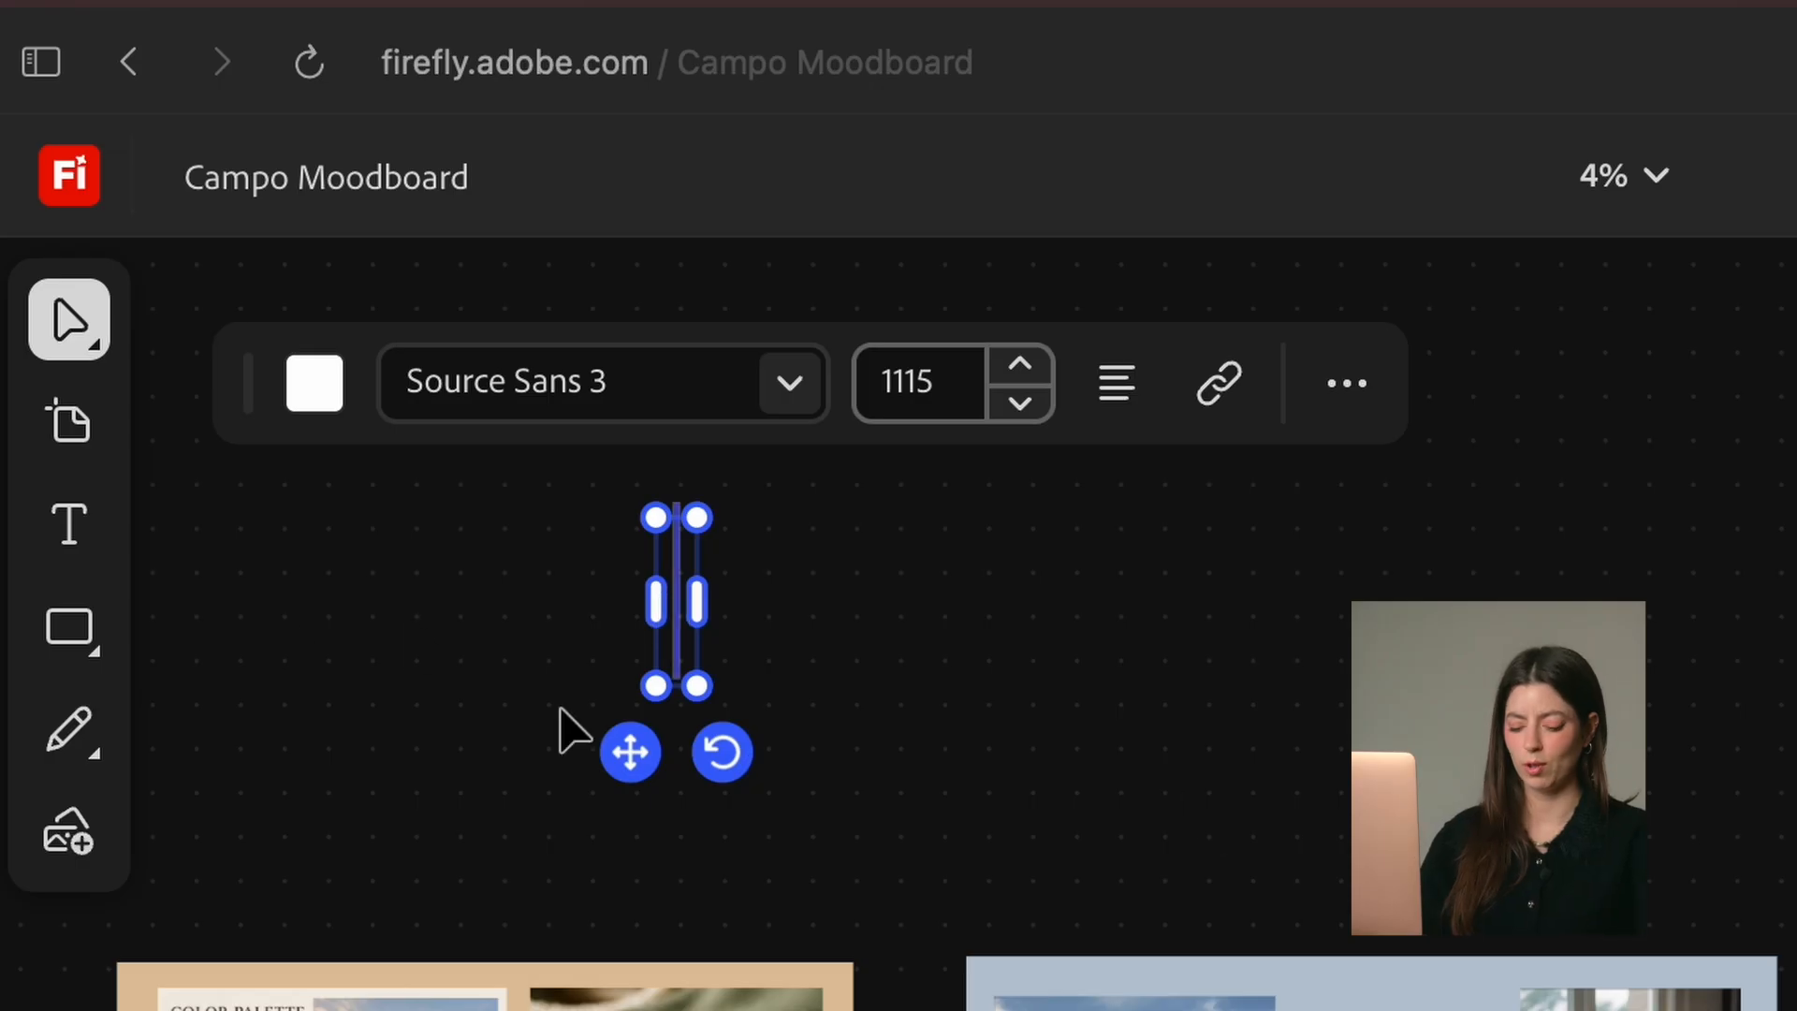
Step: Add a text heading reading "Color" on the empty canvas above the color palette board
click(646, 596)
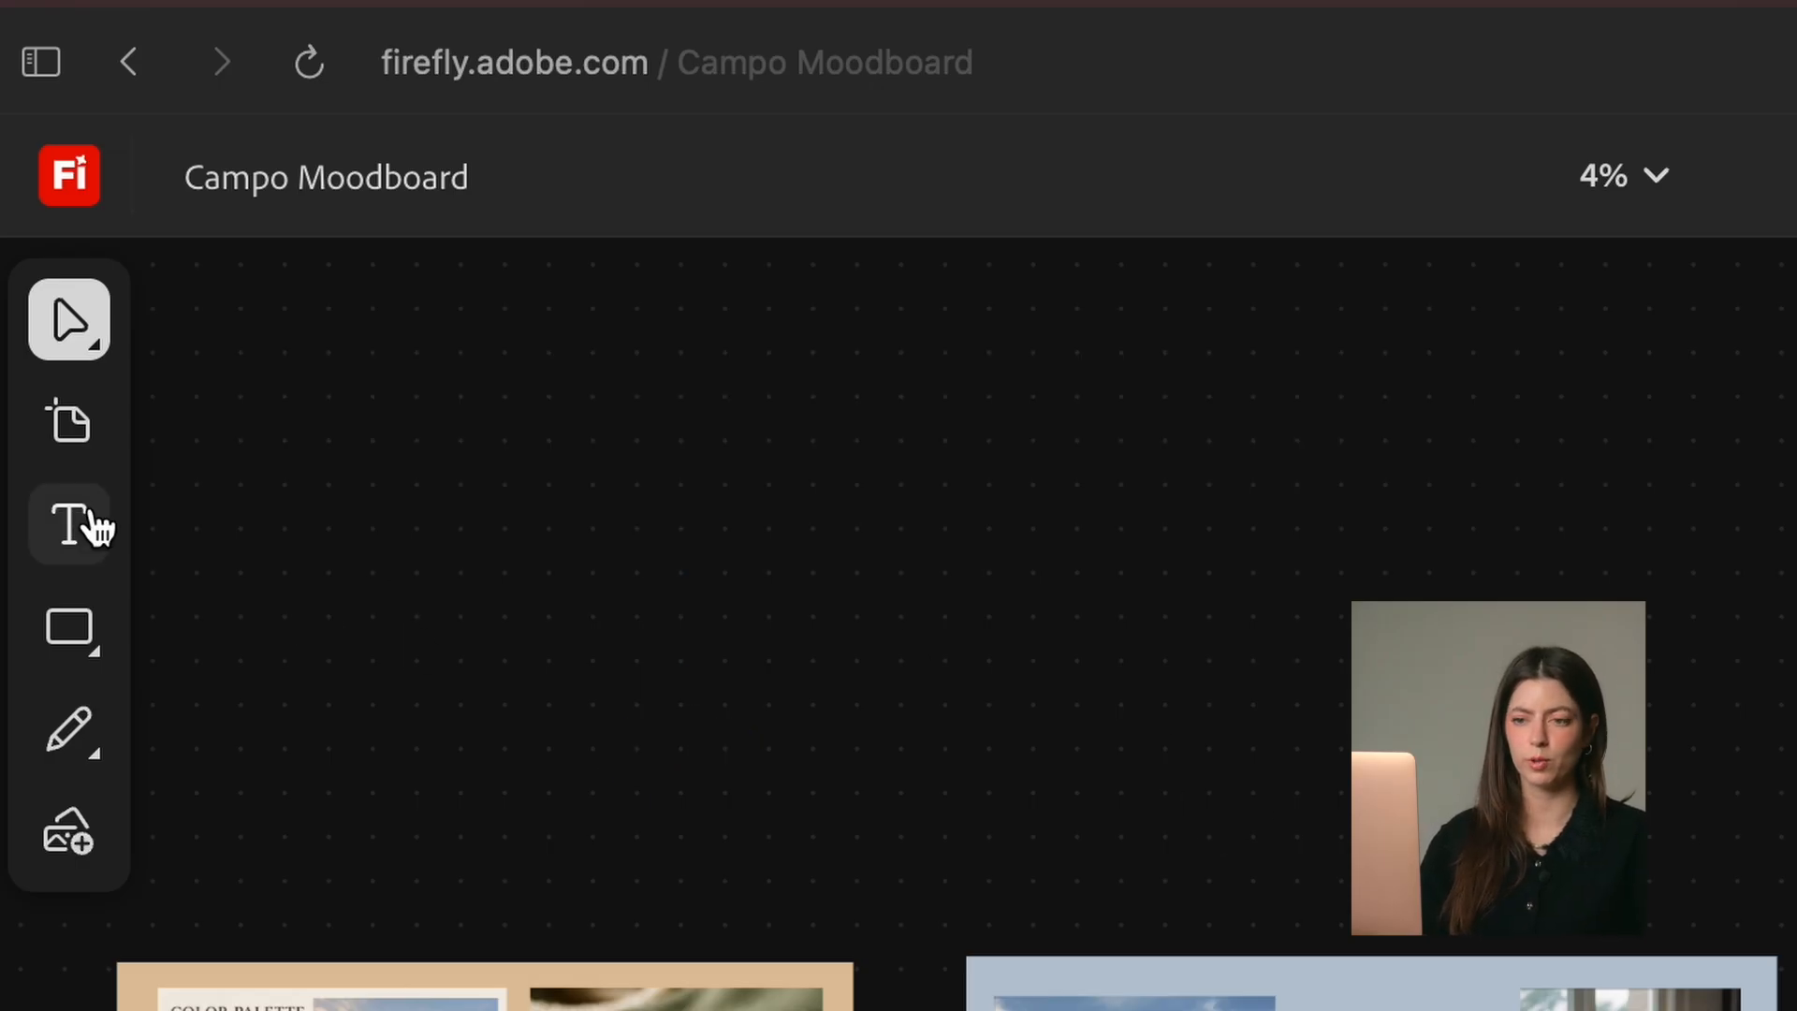
click(71, 529)
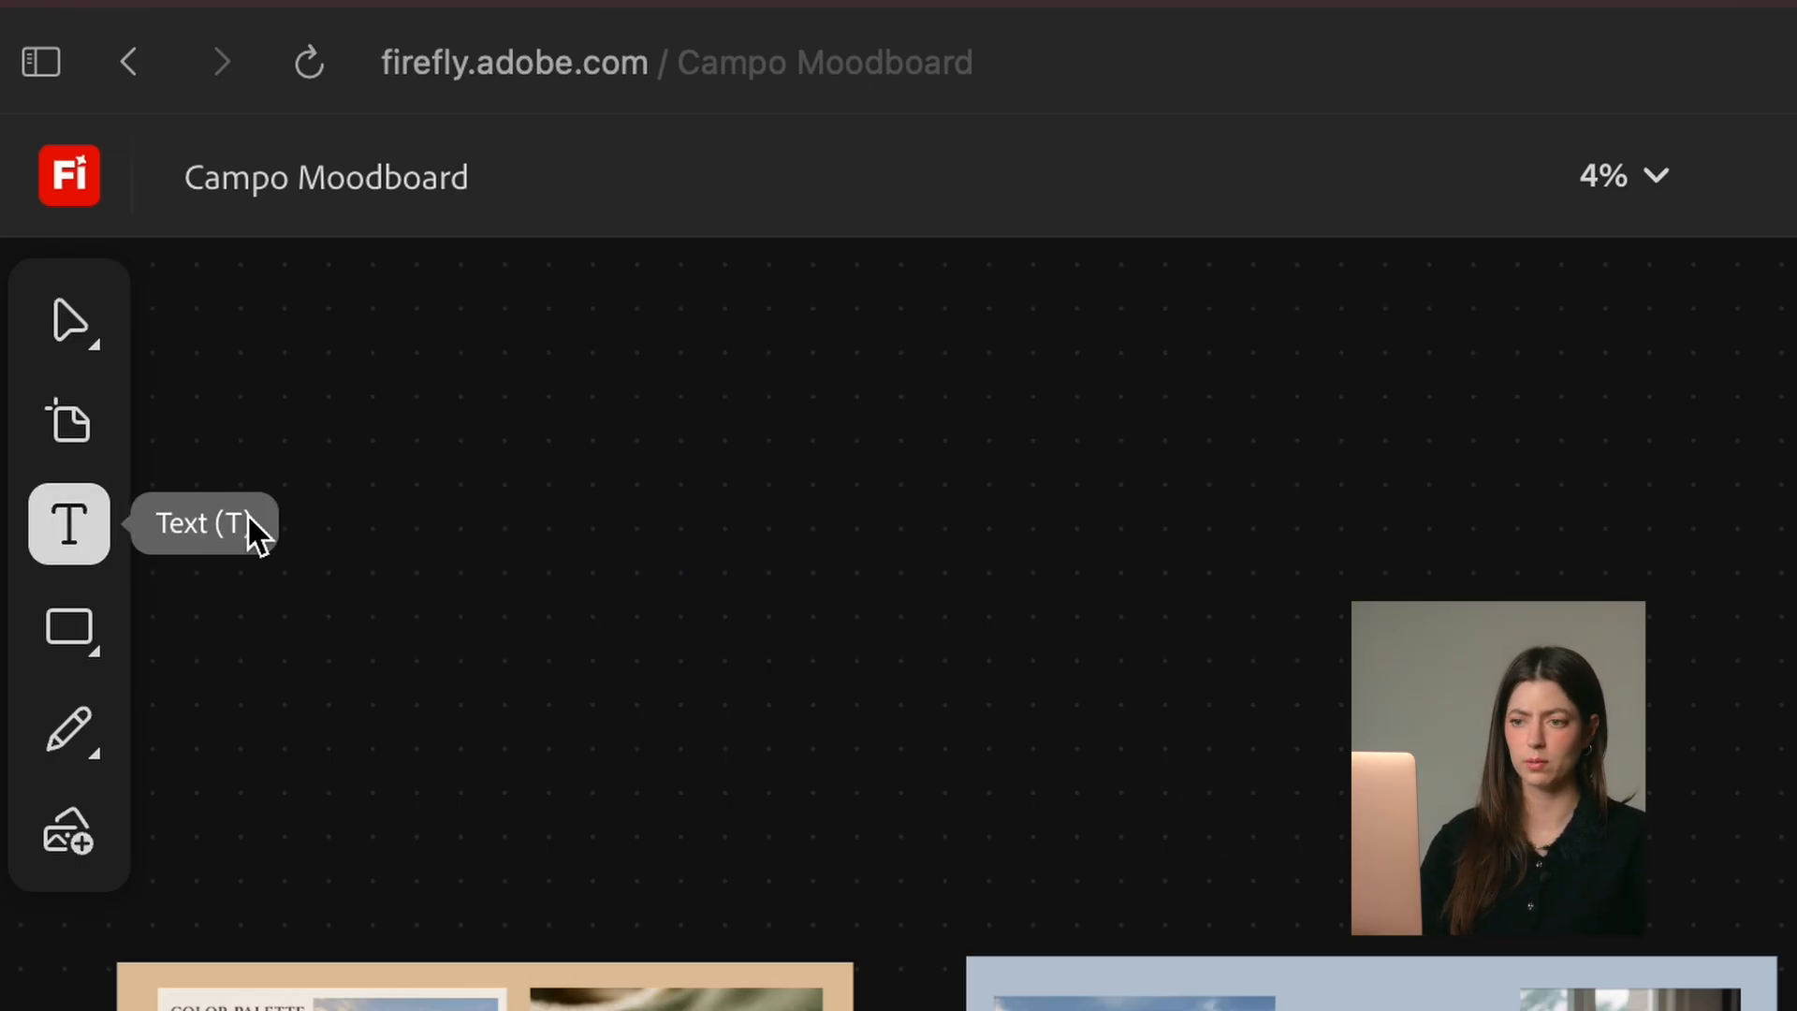
click(525, 541)
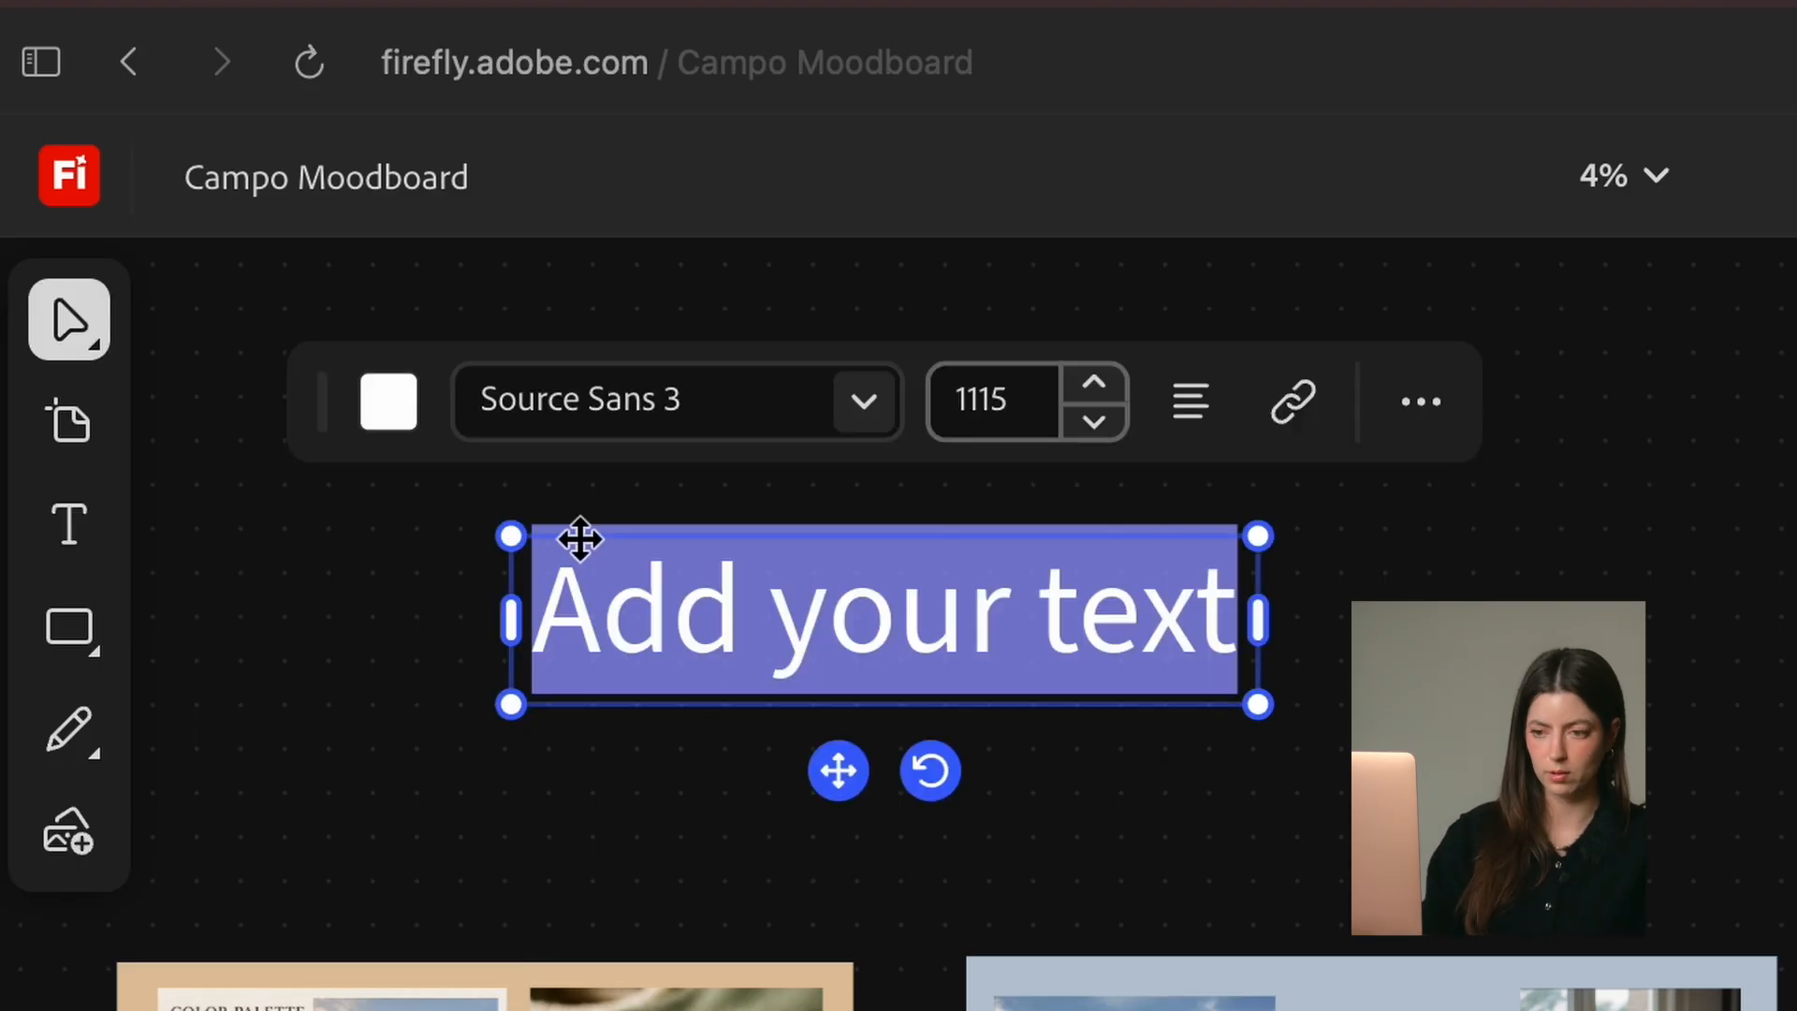
text(Color)
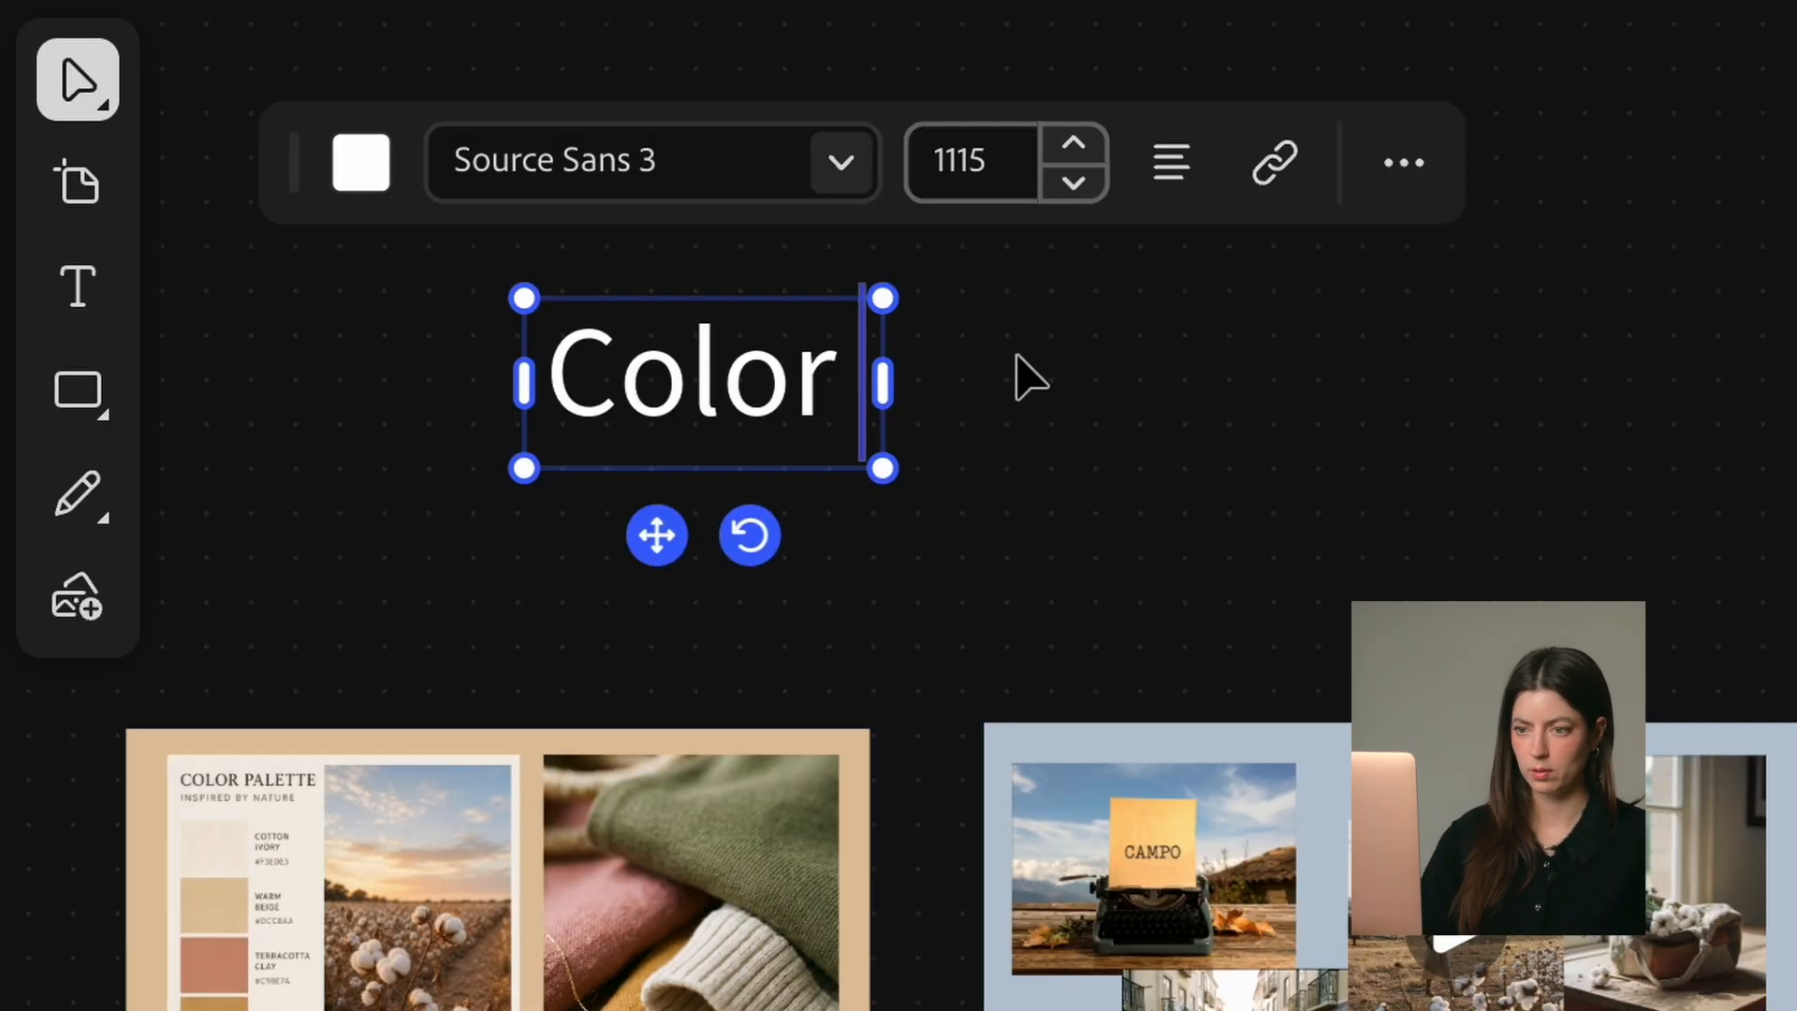
Step: Change the font of the "Color" heading to Adobe Handwriting Ernie
click(723, 362)
double_click(722, 364)
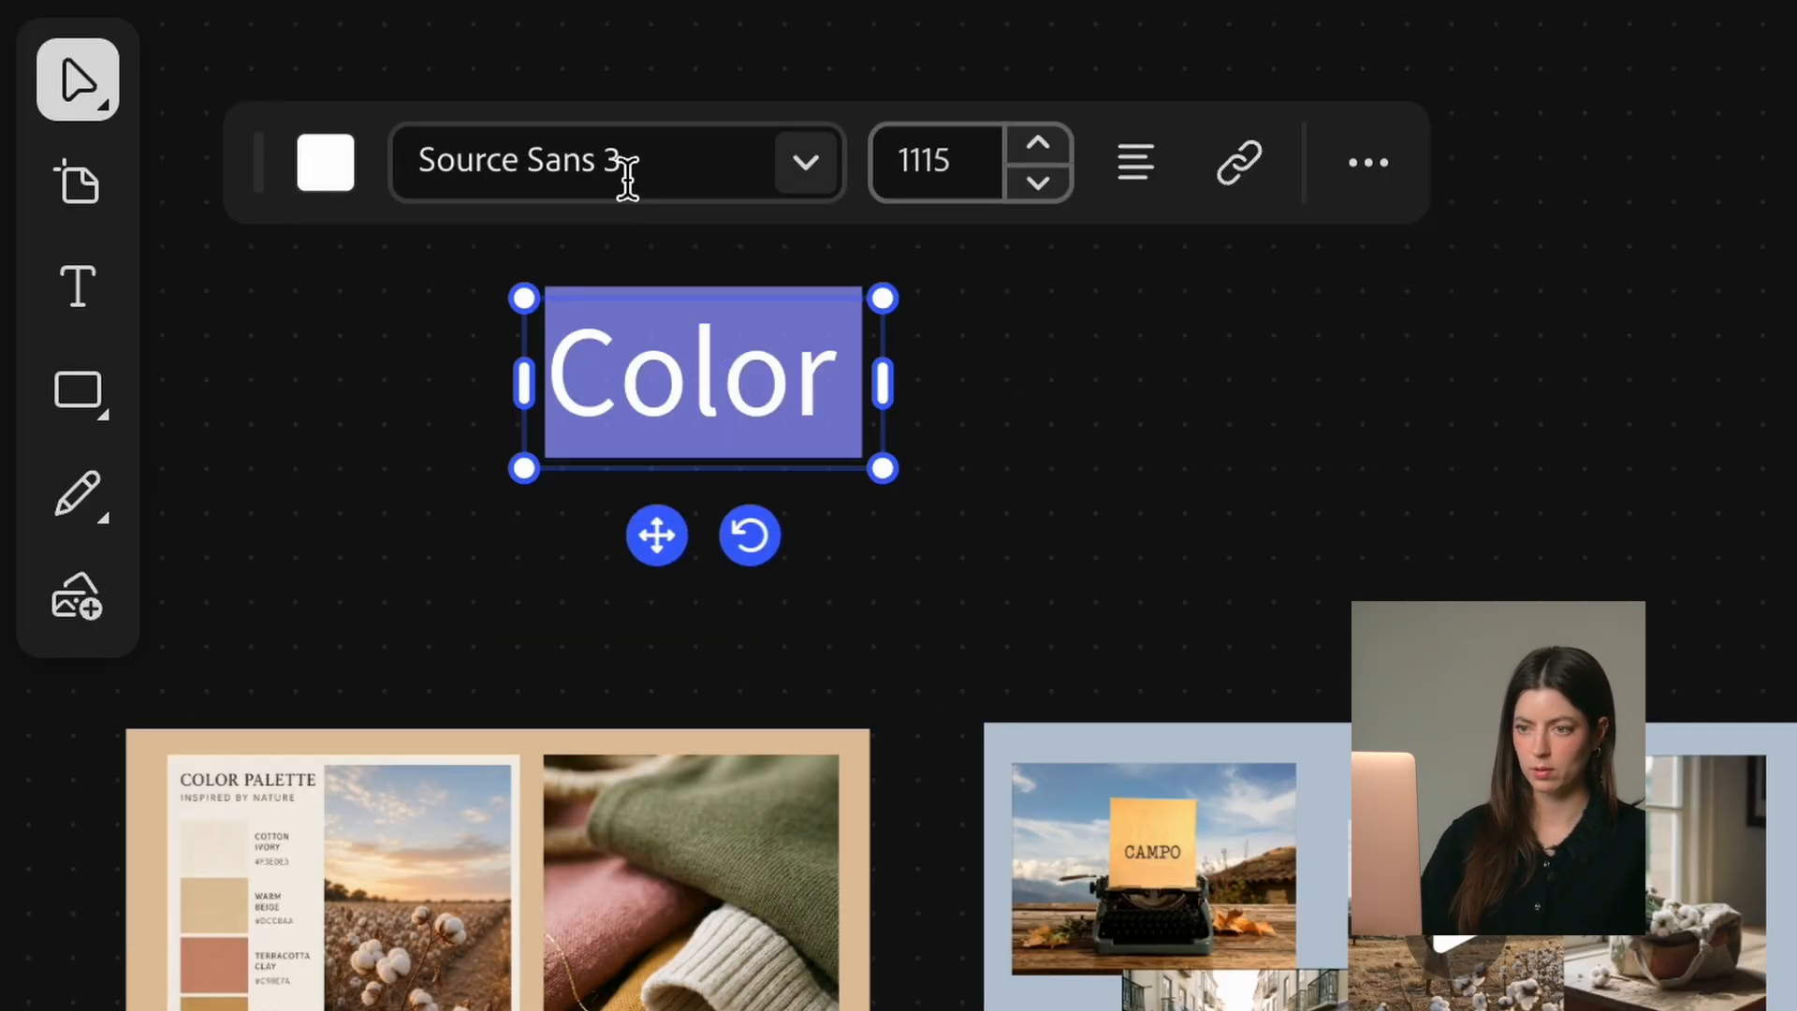
click(806, 165)
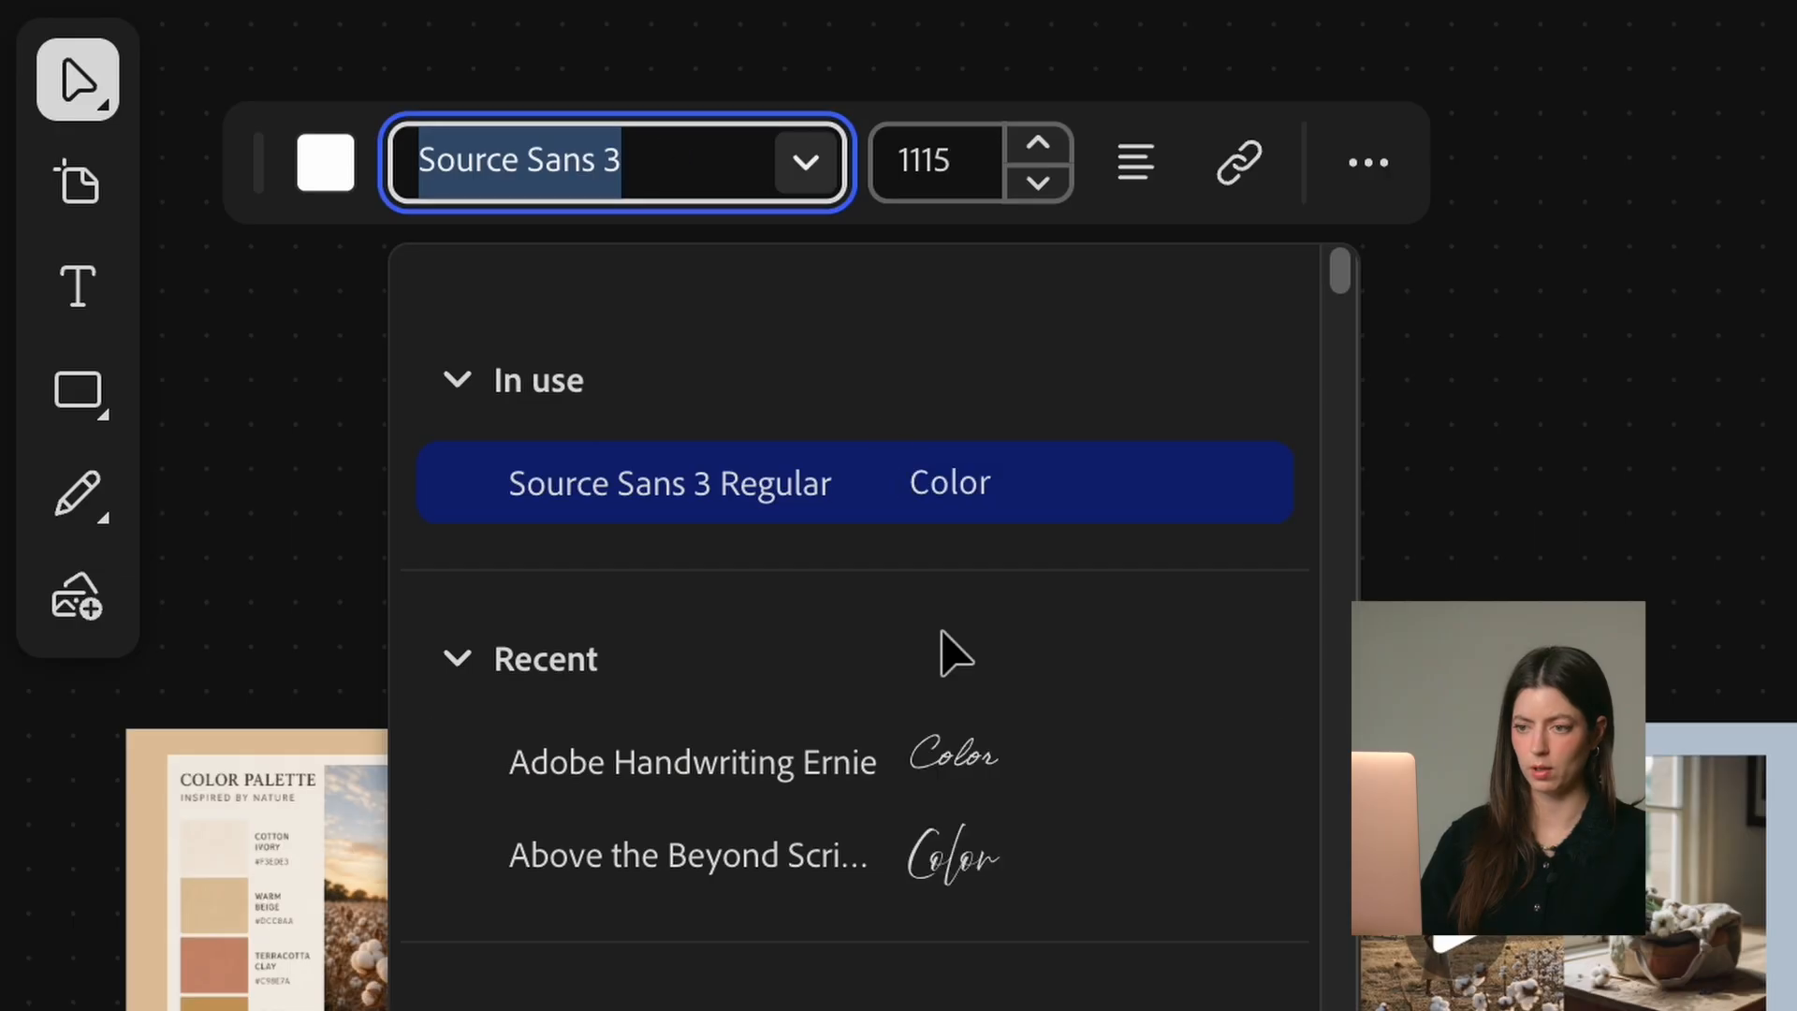
click(967, 741)
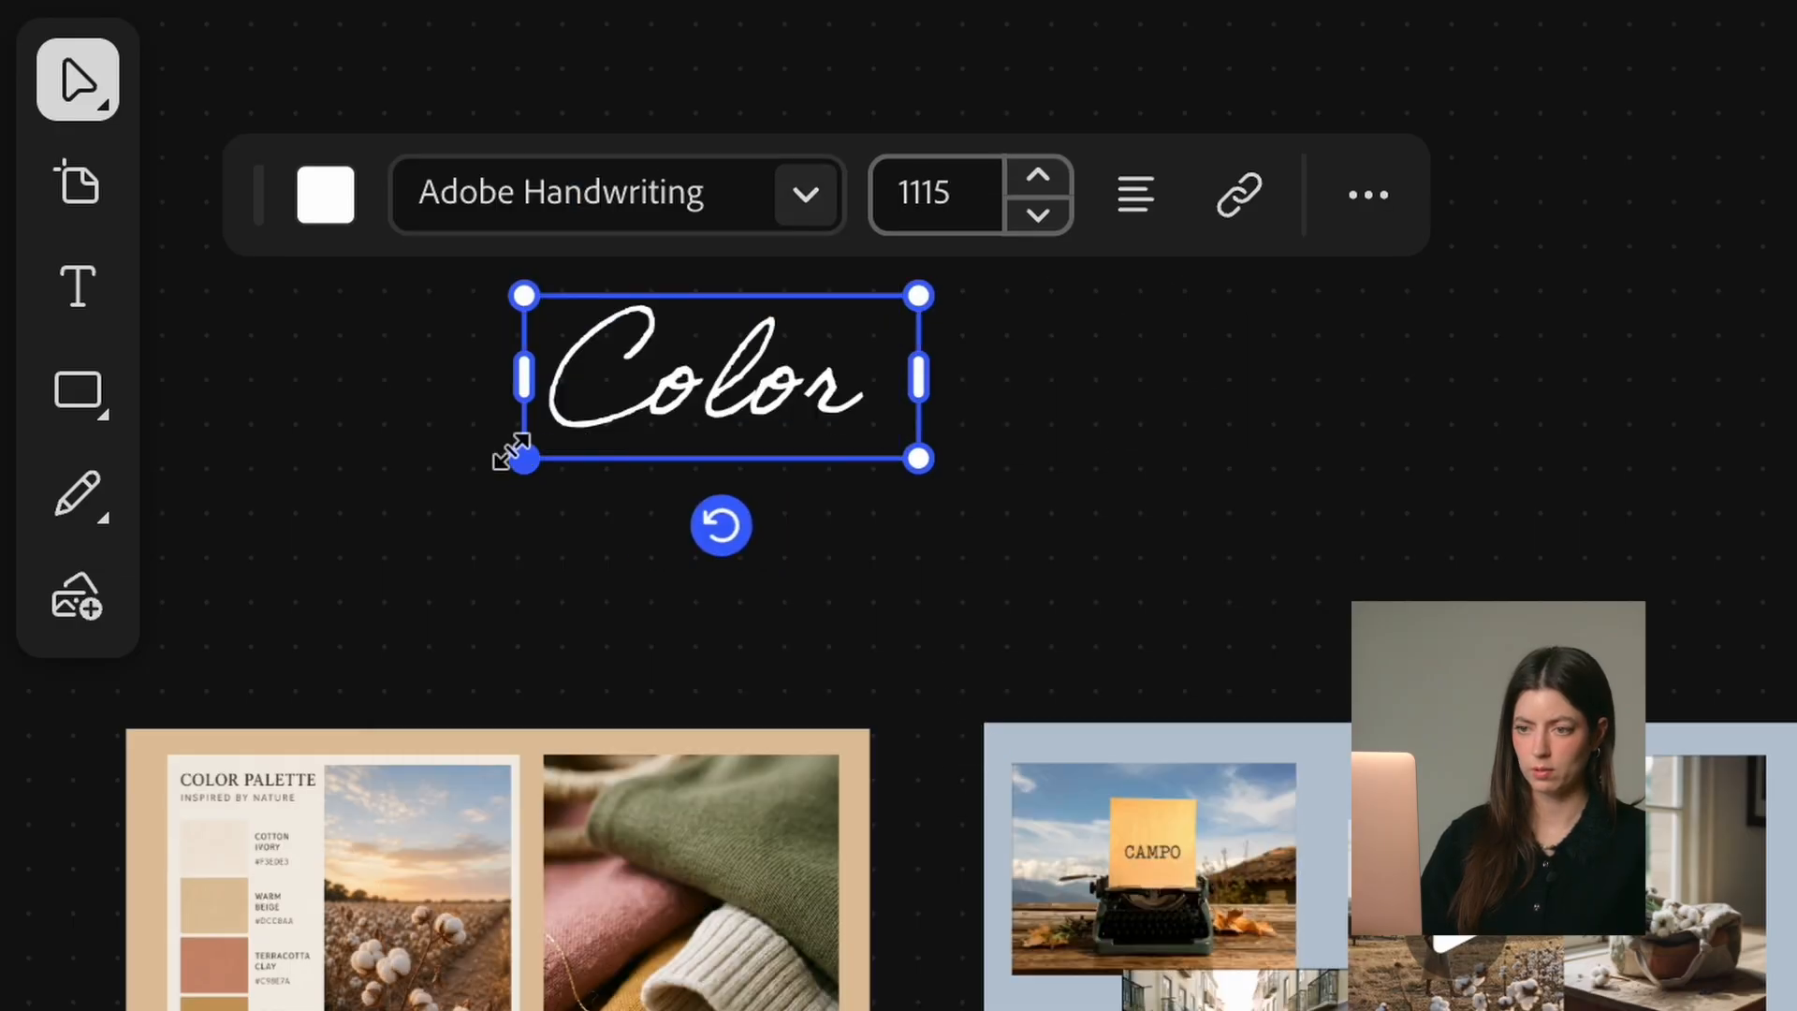
Step: Enlarge the "Color" heading to size 1296 and position it directly above the tan color palette board
drag(513, 453, 457, 475)
click(655, 451)
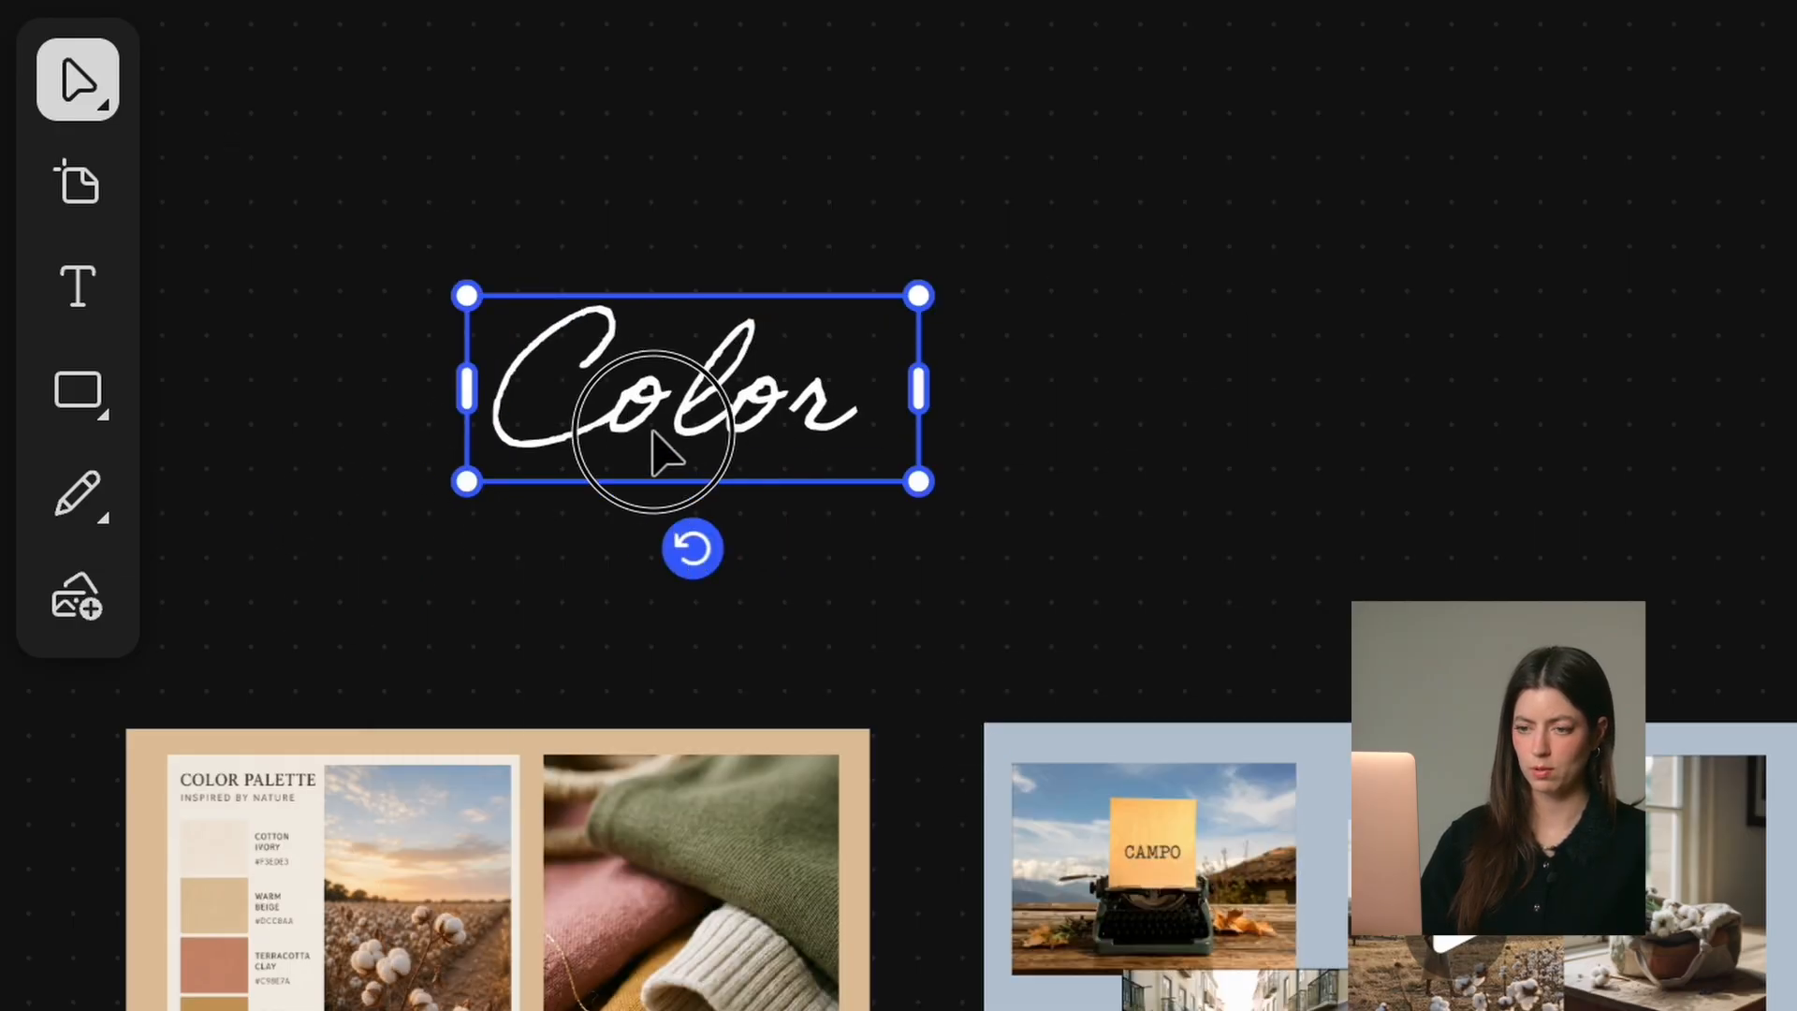
drag(655, 451, 516, 649)
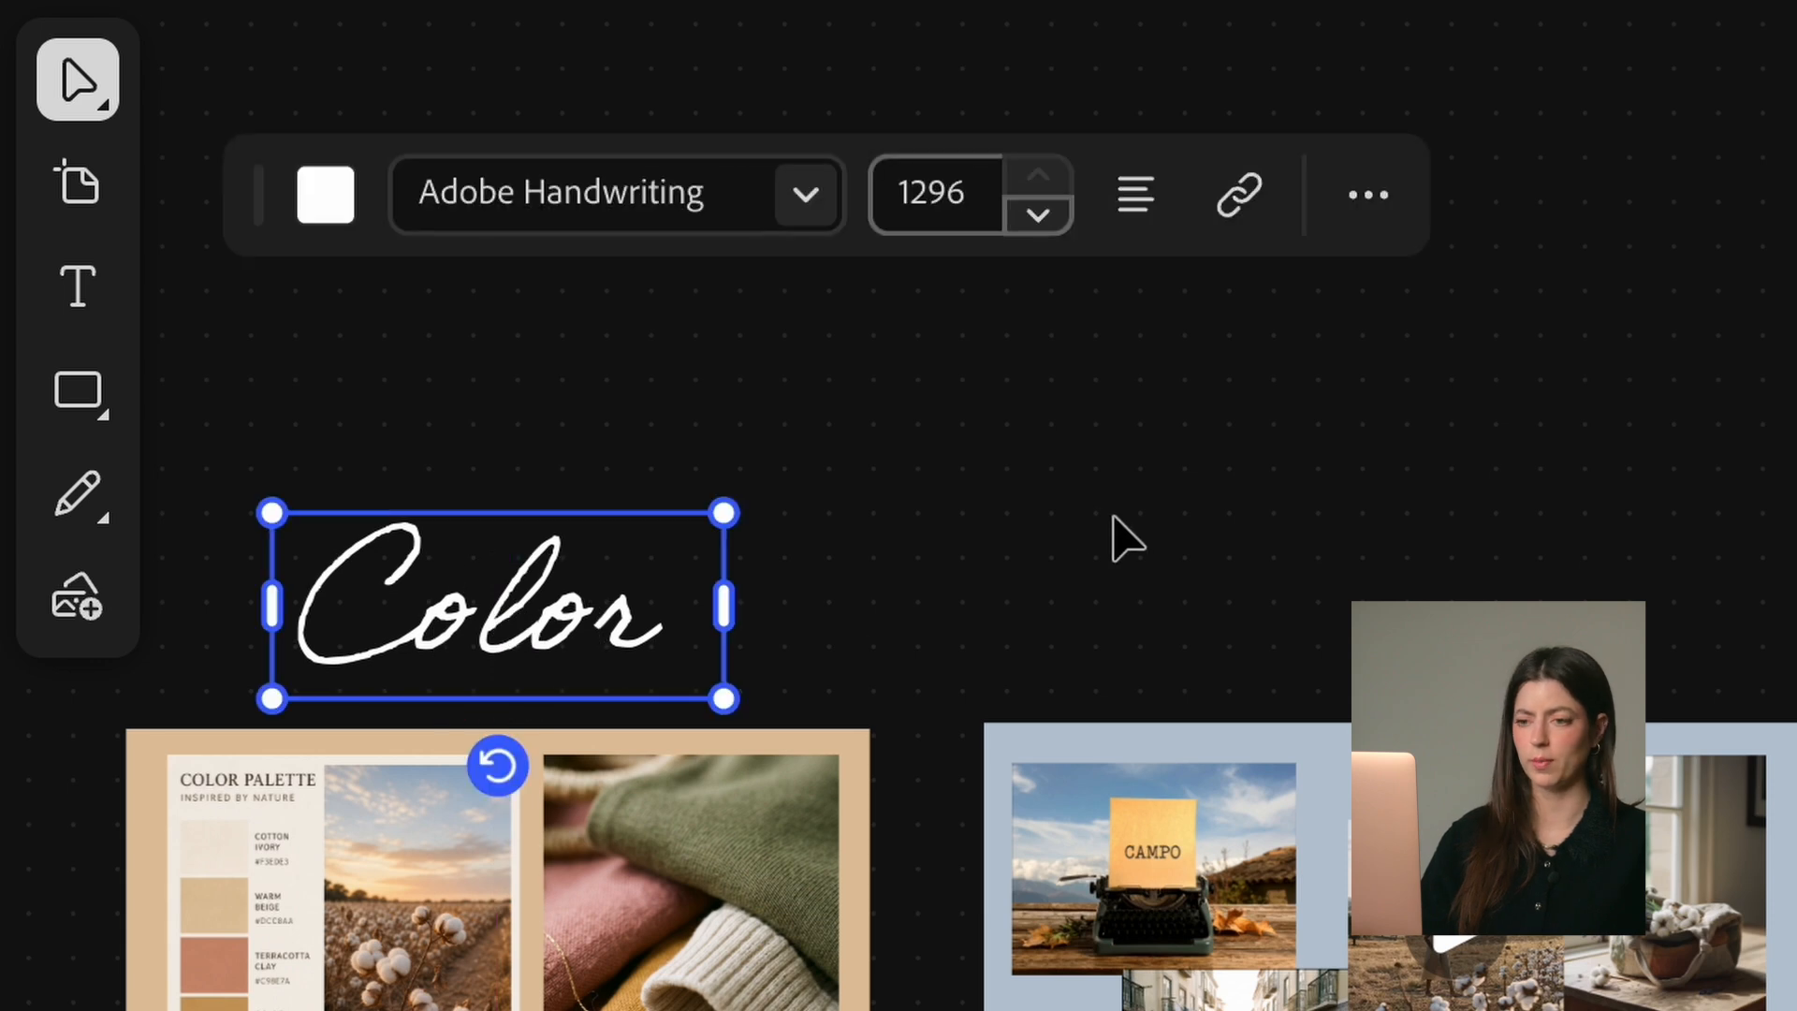
Step: Duplicate the "Color" heading and place the copy above the blue-grey board
key(super+d)
drag(908, 601, 1363, 594)
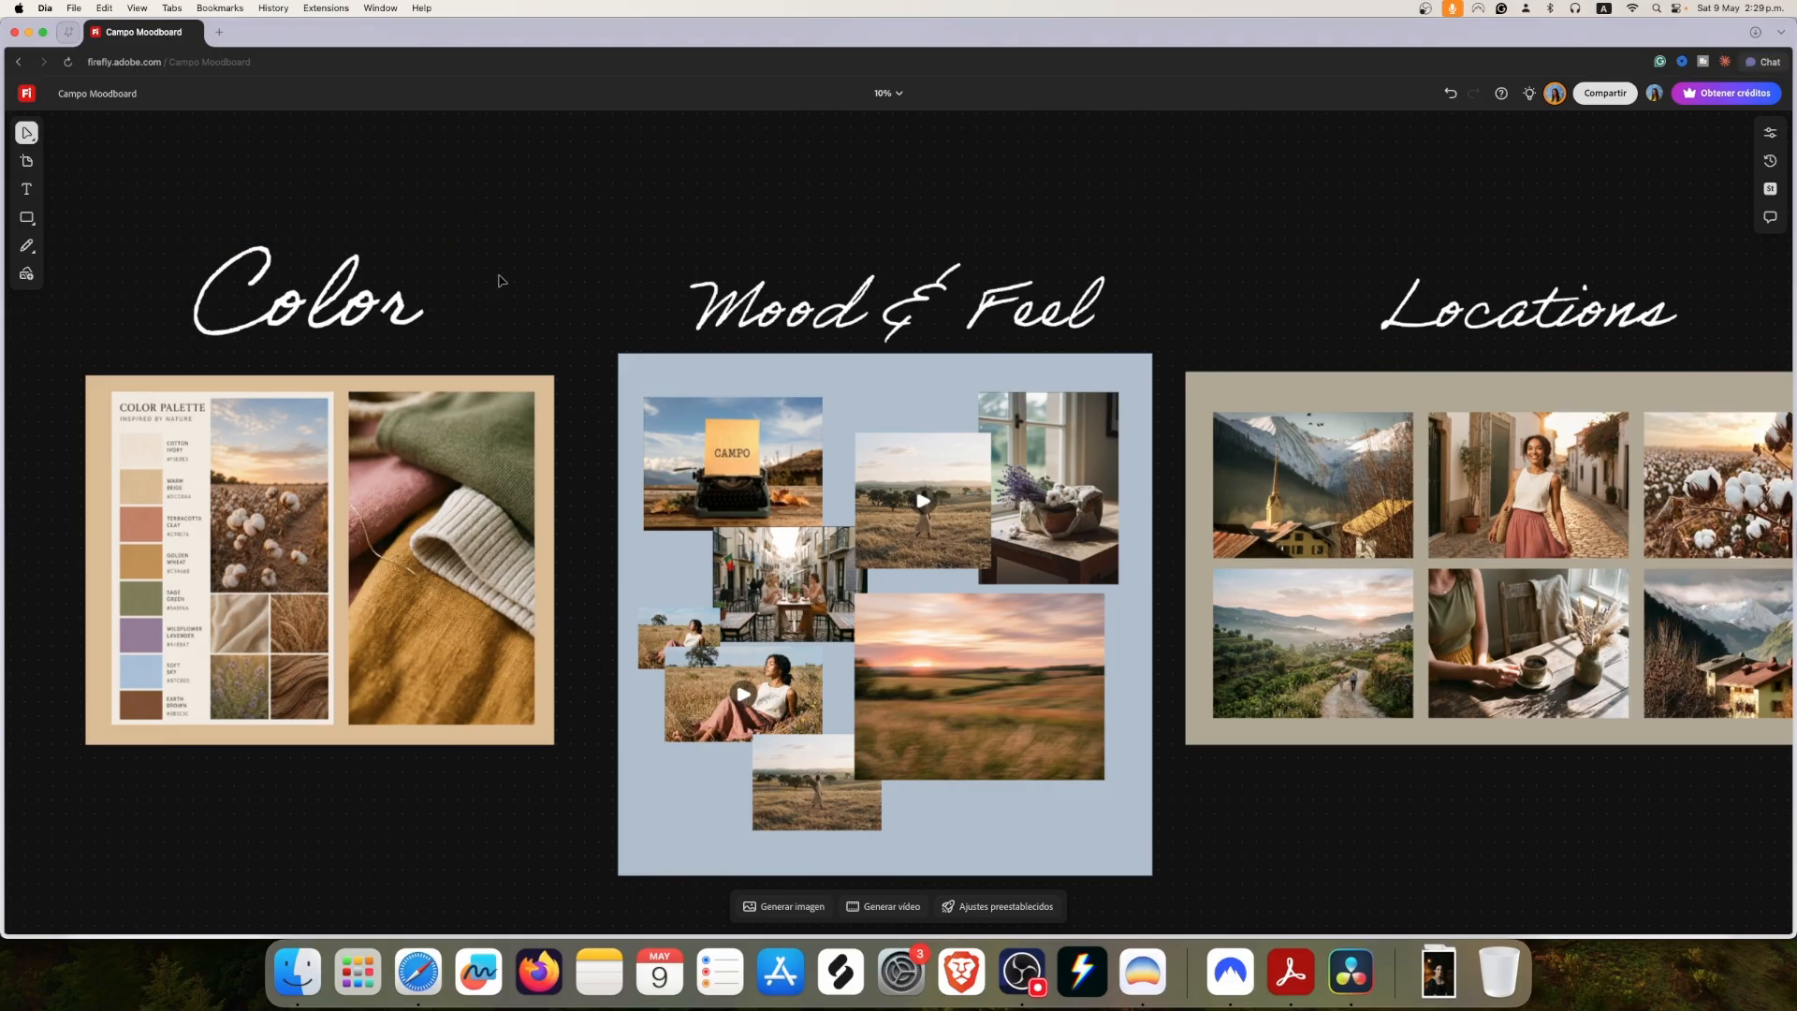
Step: Examine the finished color board and the Mood & Feel board up close
scroll(501, 279, left, 5)
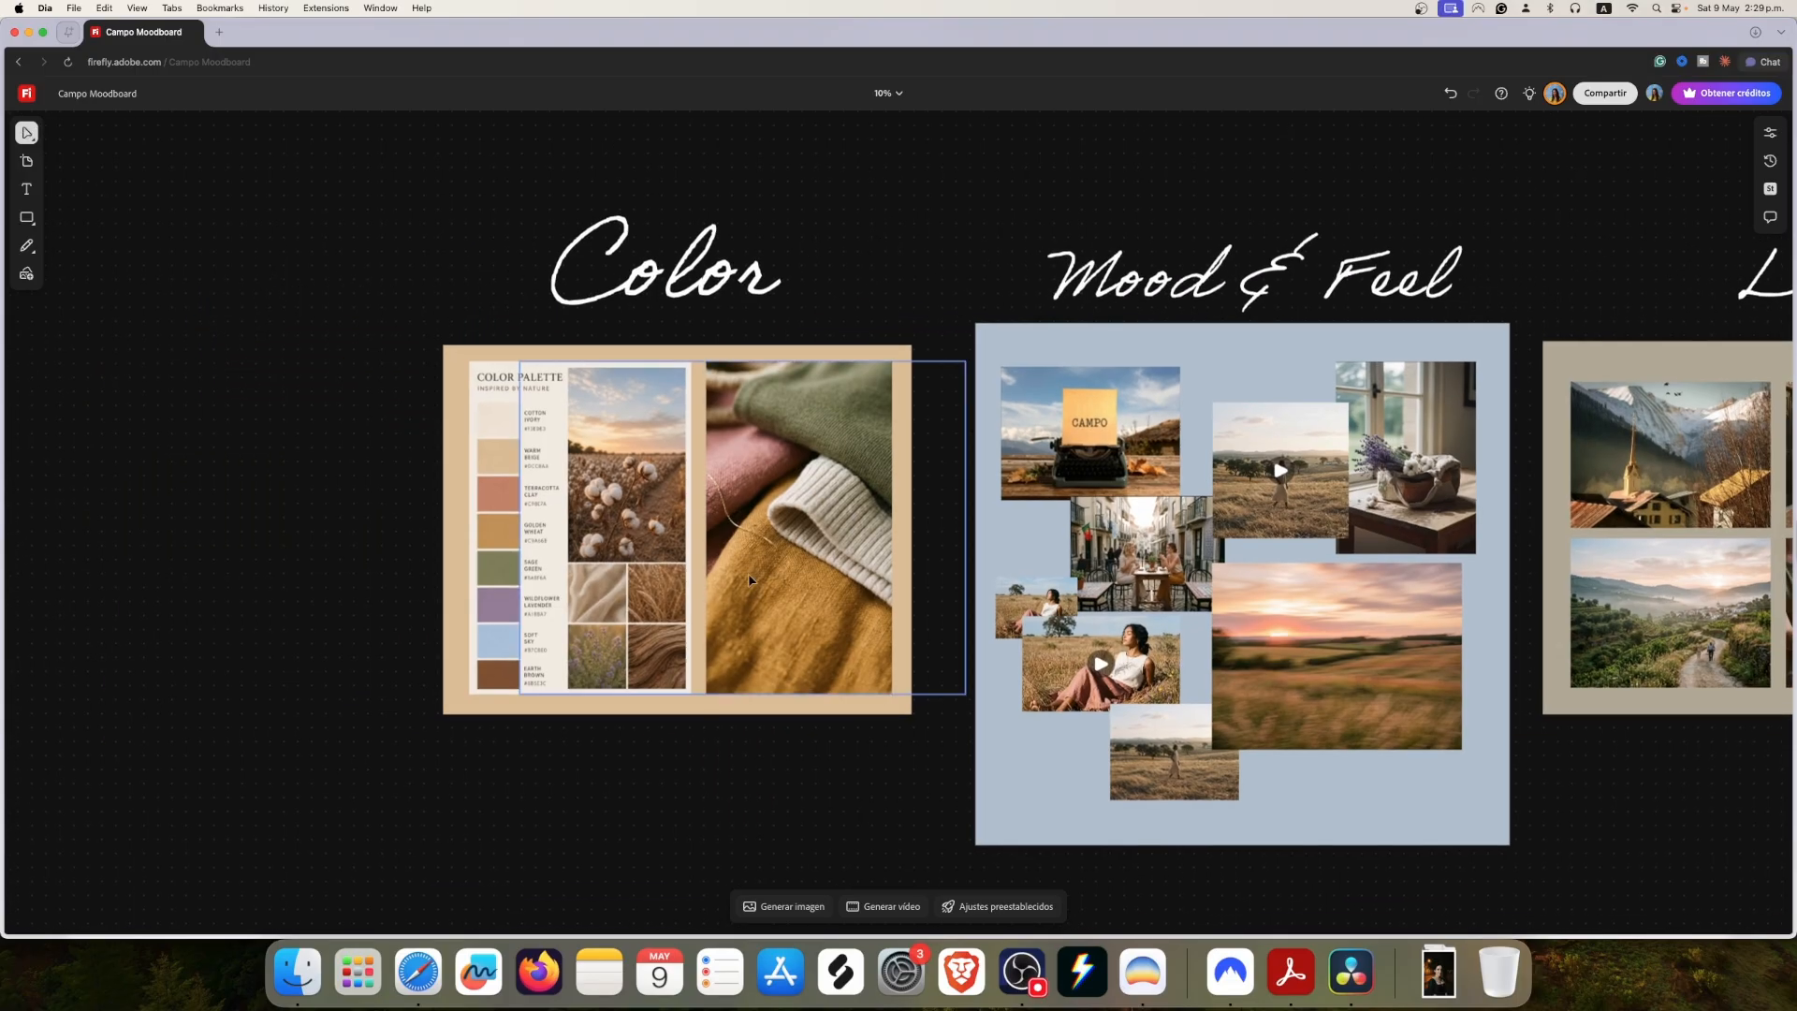
scroll(749, 579, up, 5)
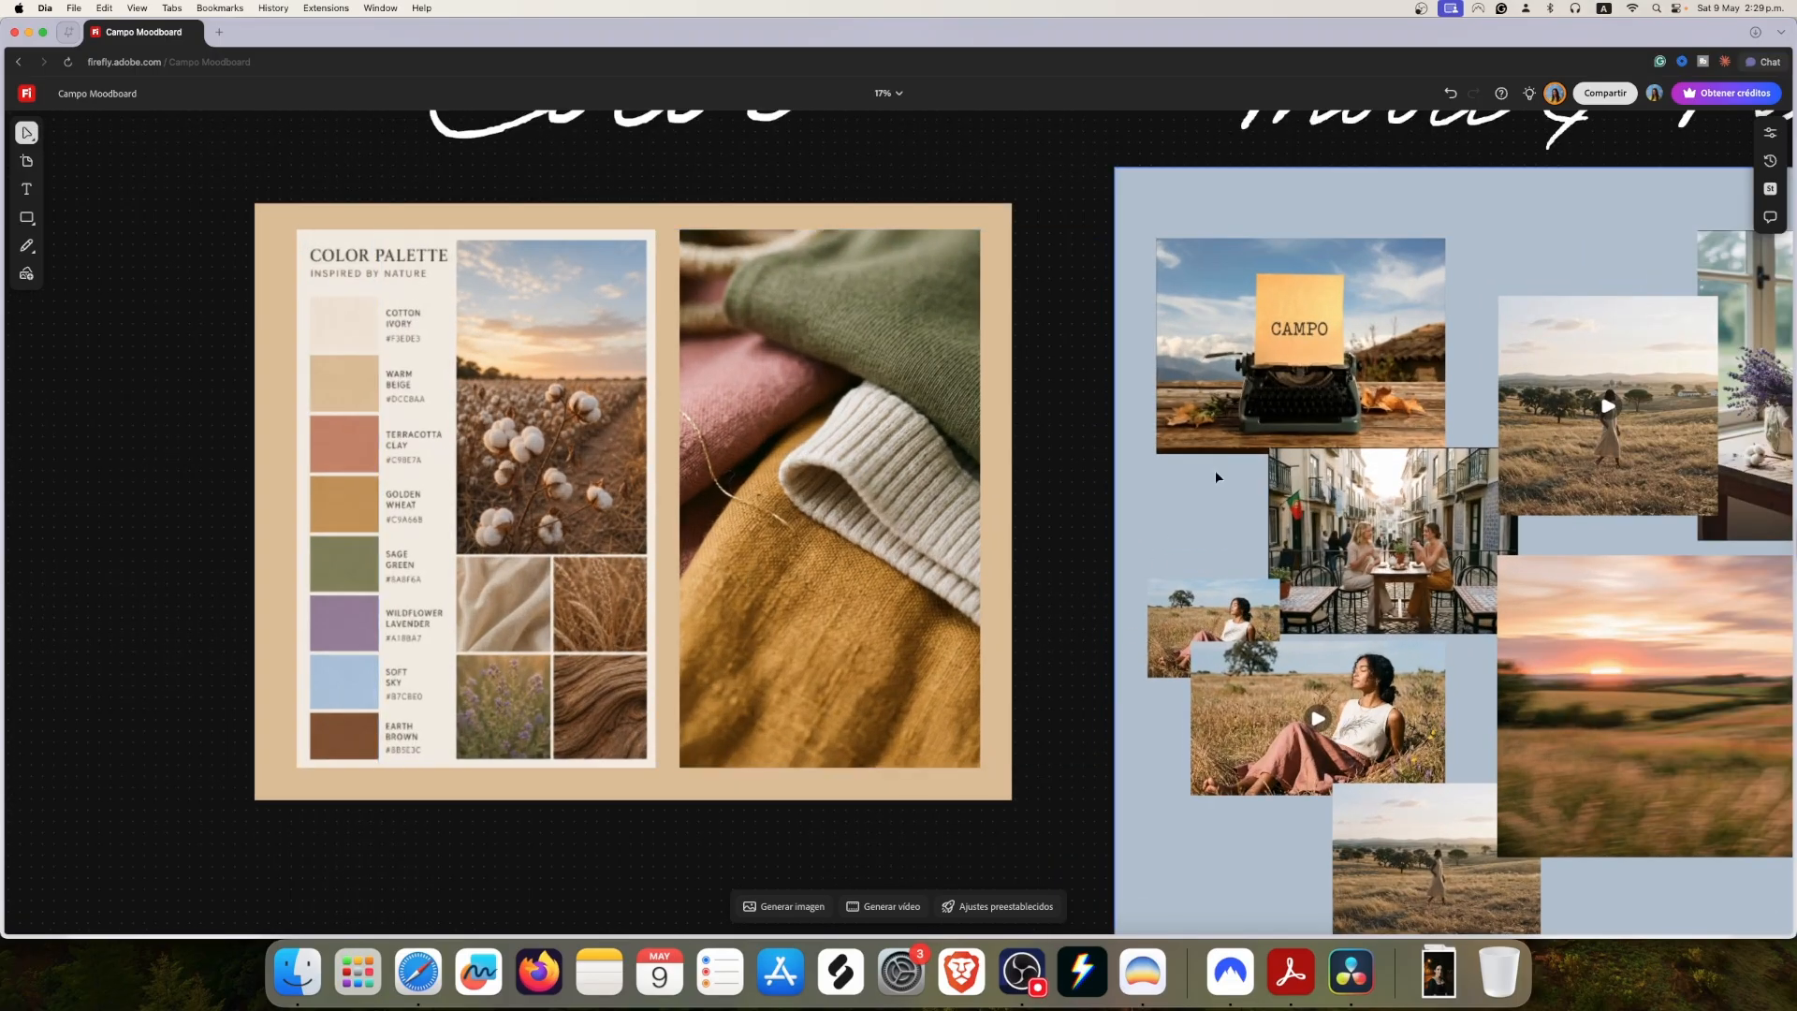
key(space)
drag(1211, 502, 685, 496)
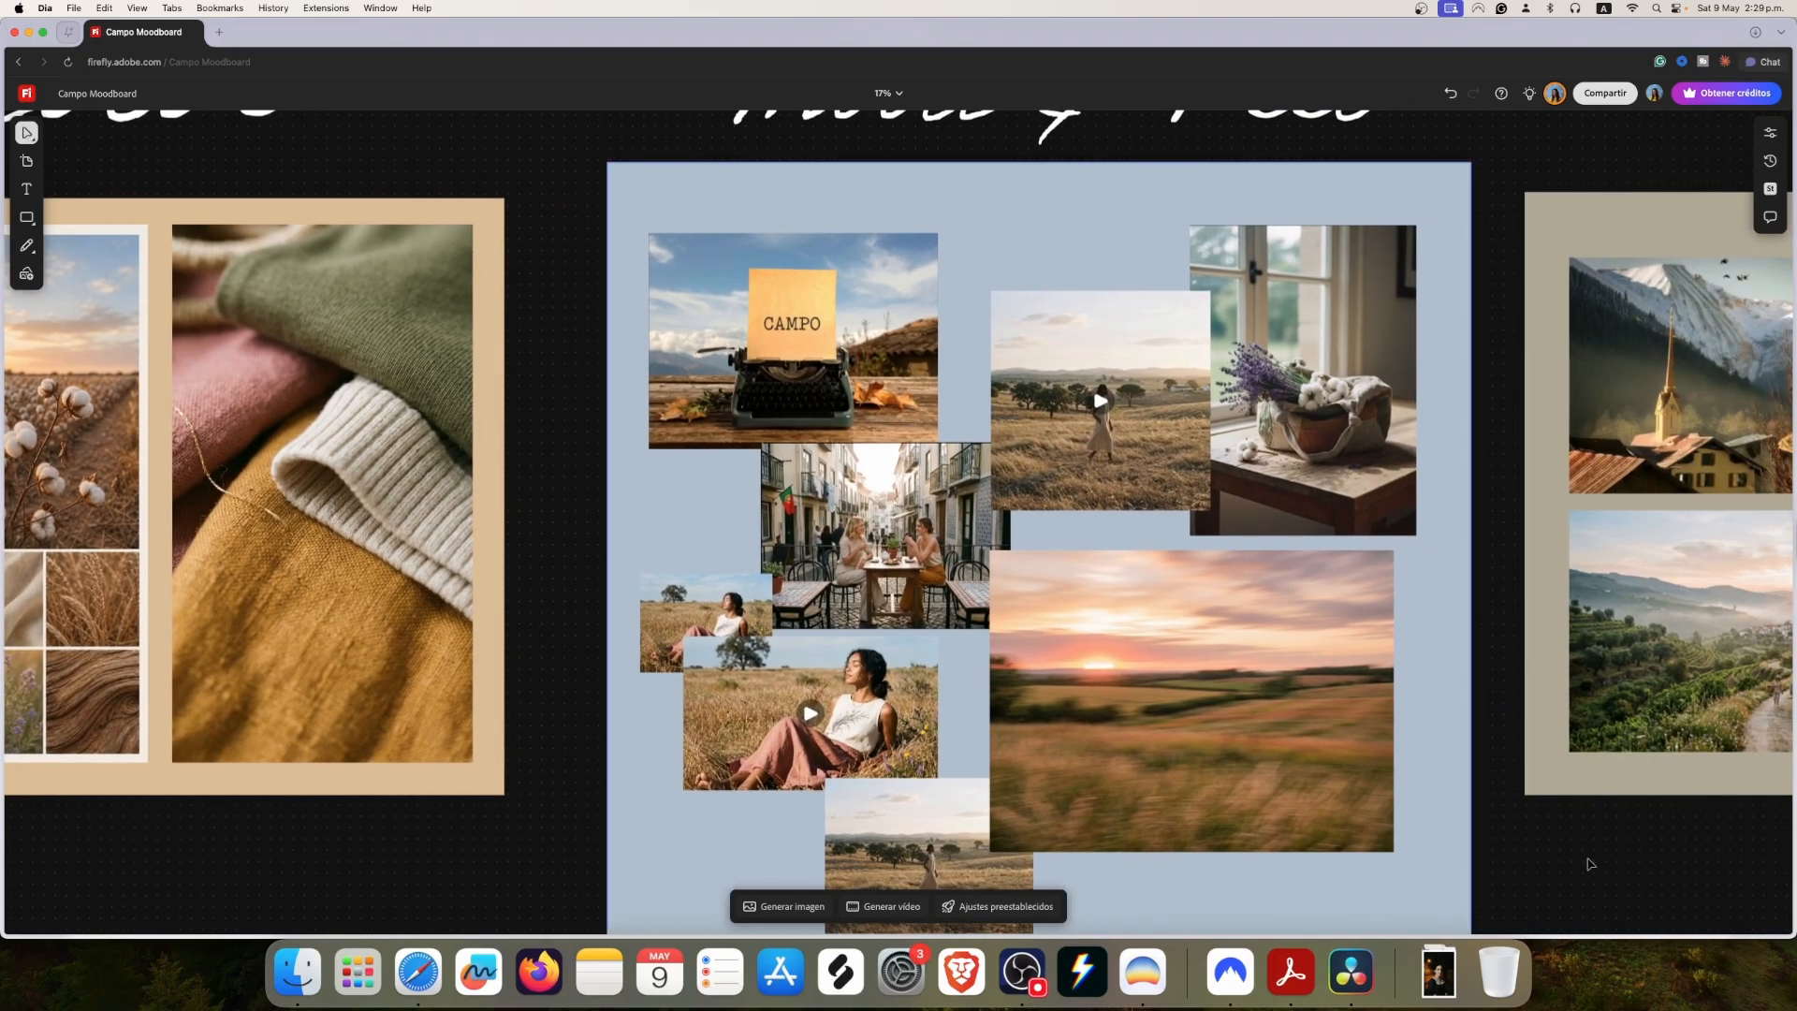